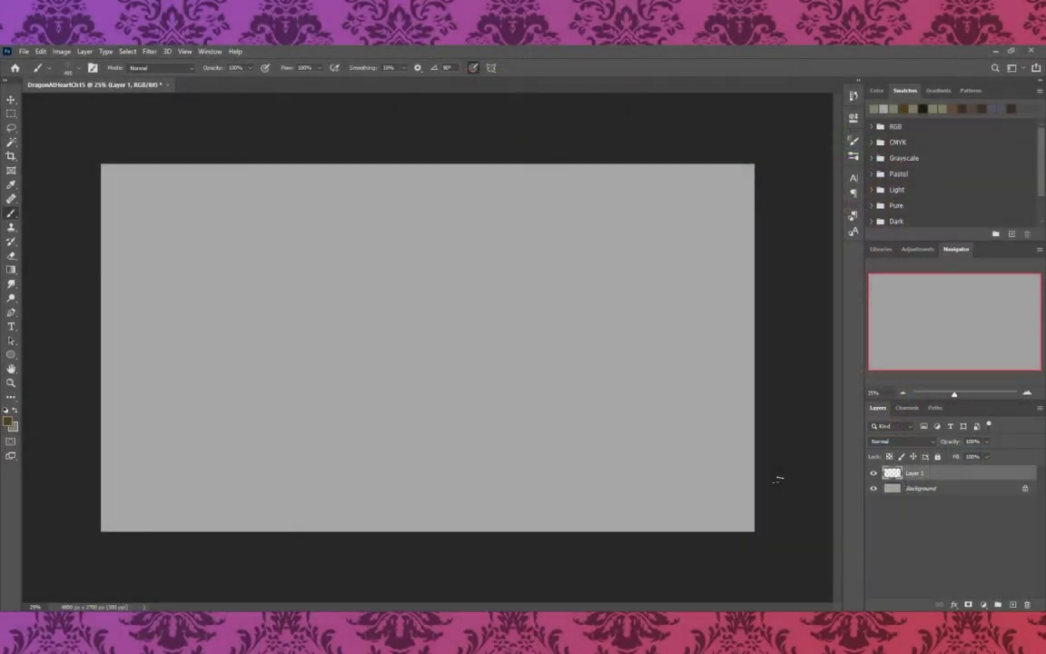
- Reset colours to black and white, use a round 55 px brush at 30% opacity, and sketch test circles
left_click(7, 409)
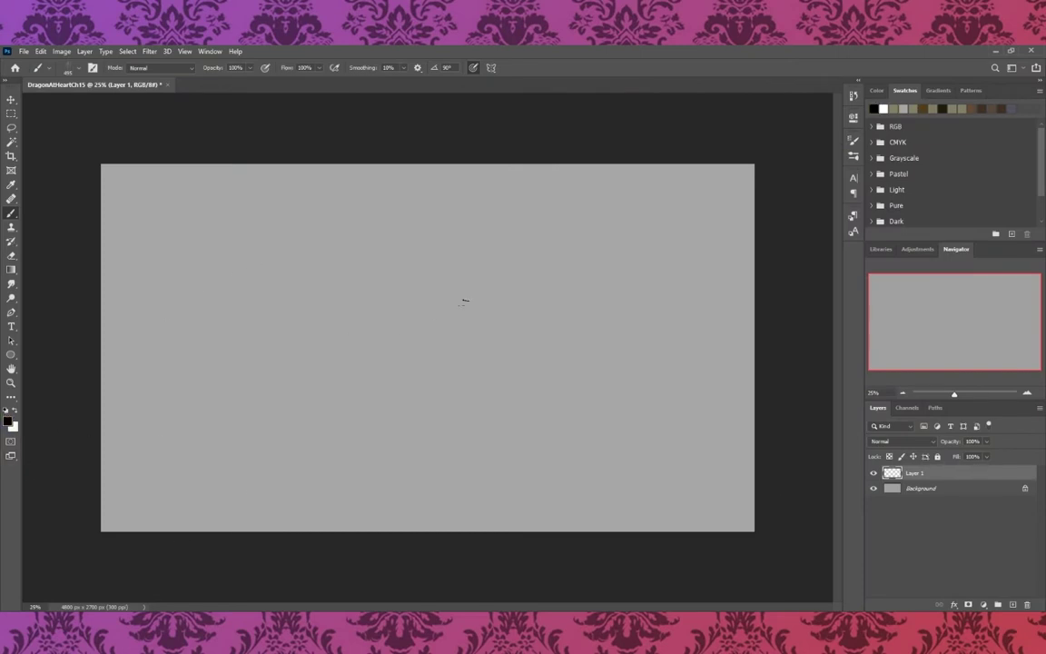
key("period")
left_click_drag(227, 67, 199, 77)
mouse_move(295, 331)
left_mouse_down()
mouse_move(283, 381)
mouse_move(336, 323)
mouse_move(299, 390)
mouse_move(359, 341)
mouse_move(338, 402)
left_mouse_up()
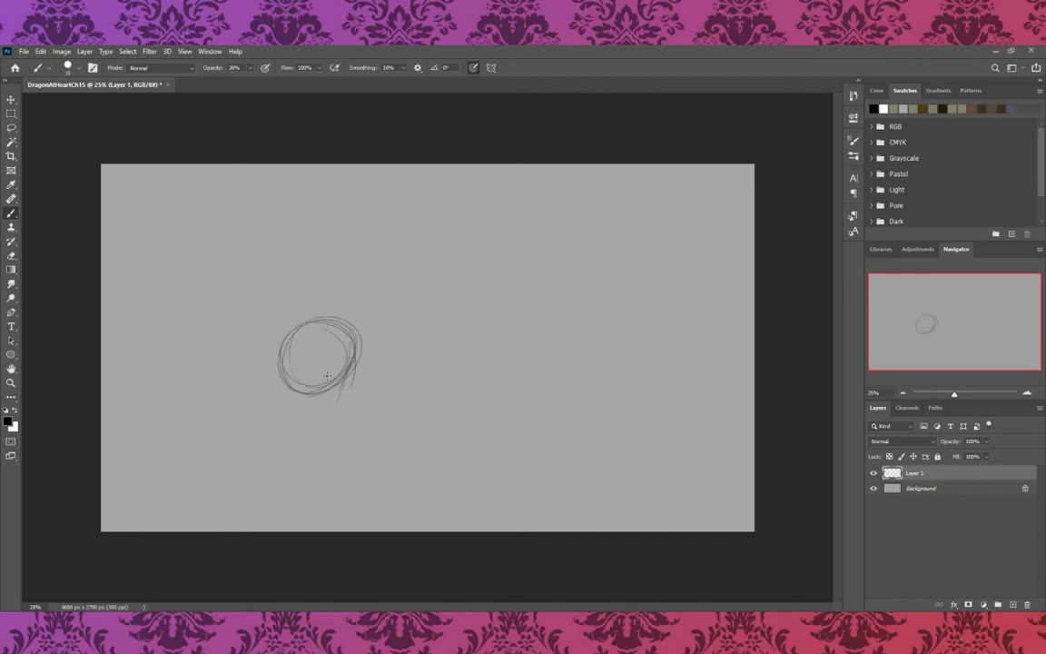
mouse_move(300, 327)
left_mouse_down()
mouse_move(277, 367)
mouse_move(300, 390)
mouse_move(327, 327)
mouse_move(308, 404)
mouse_move(356, 374)
left_mouse_up()
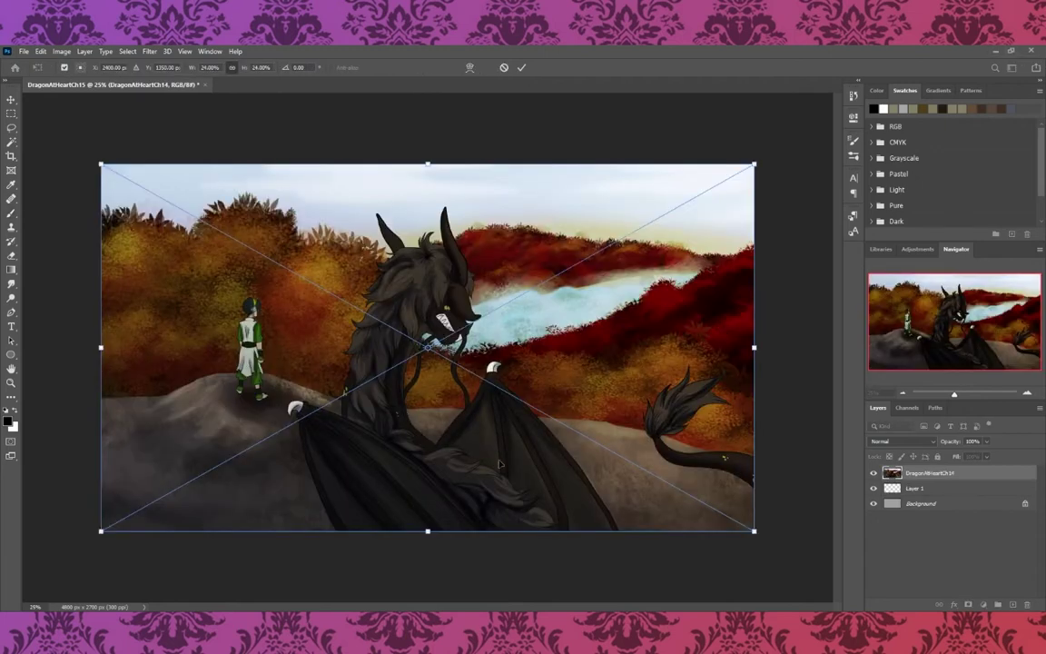
- Place another dragon painting instead of the earlier one, and resize and position it
key("Escape")
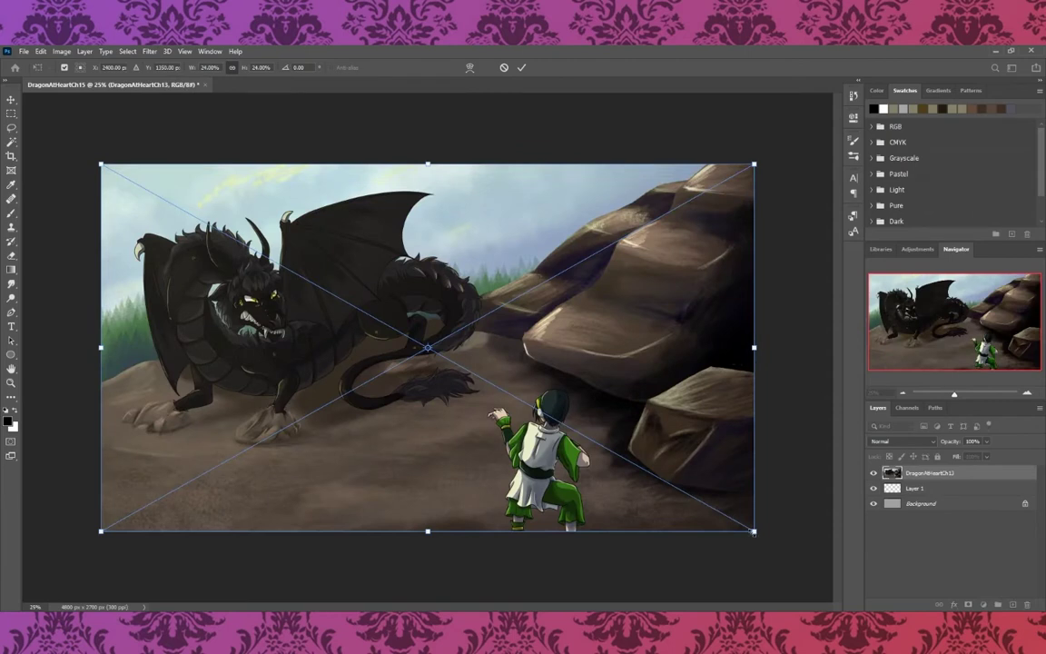
mouse_move(676, 477)
left_mouse_down()
mouse_move(471, 434)
mouse_move(352, 303)
left_mouse_up()
left_click_drag(223, 239, 637, 383)
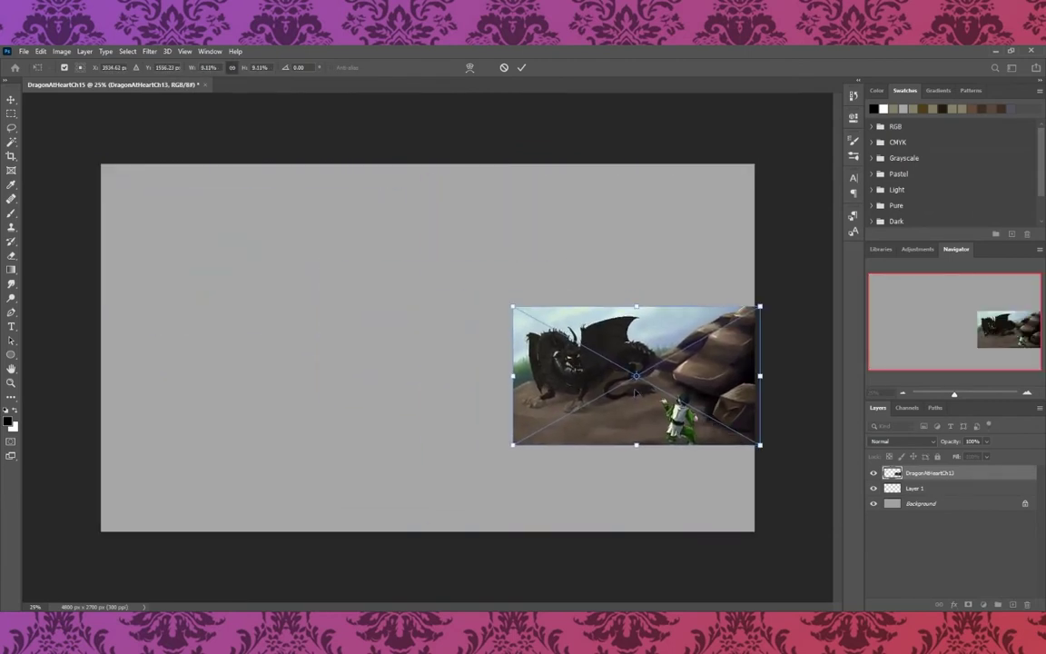
mouse_move(513, 307)
left_mouse_down()
mouse_move(344, 212)
mouse_move(518, 347)
left_mouse_up()
left_click(521, 67)
- Mask the reference to just the dragon's head and enlarge it
left_click(10, 113)
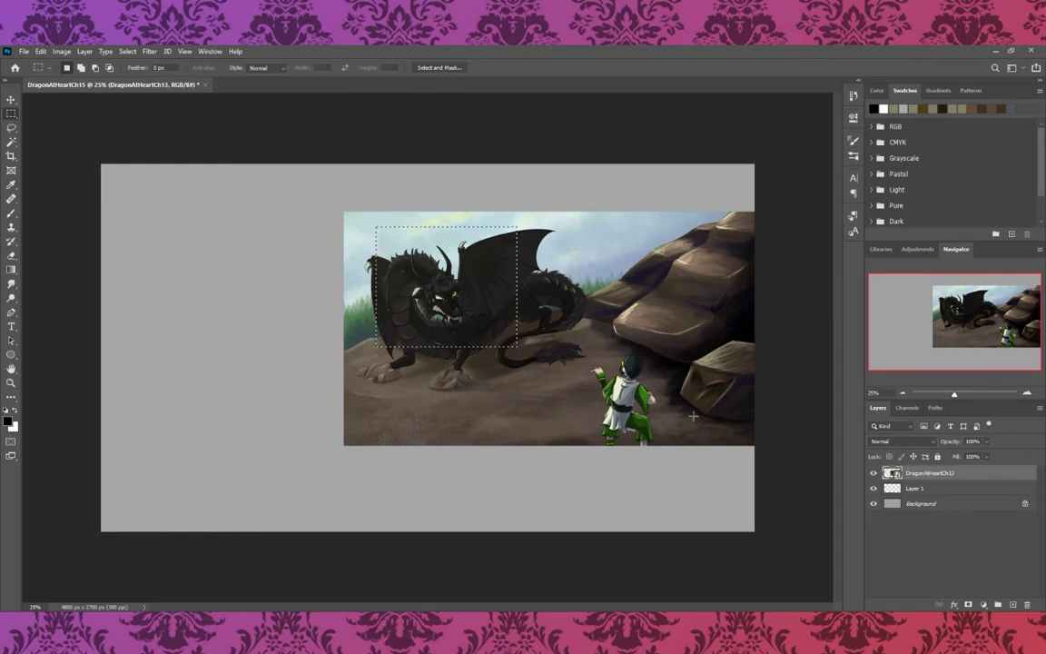
left_click(968, 604)
key("ctrl+t")
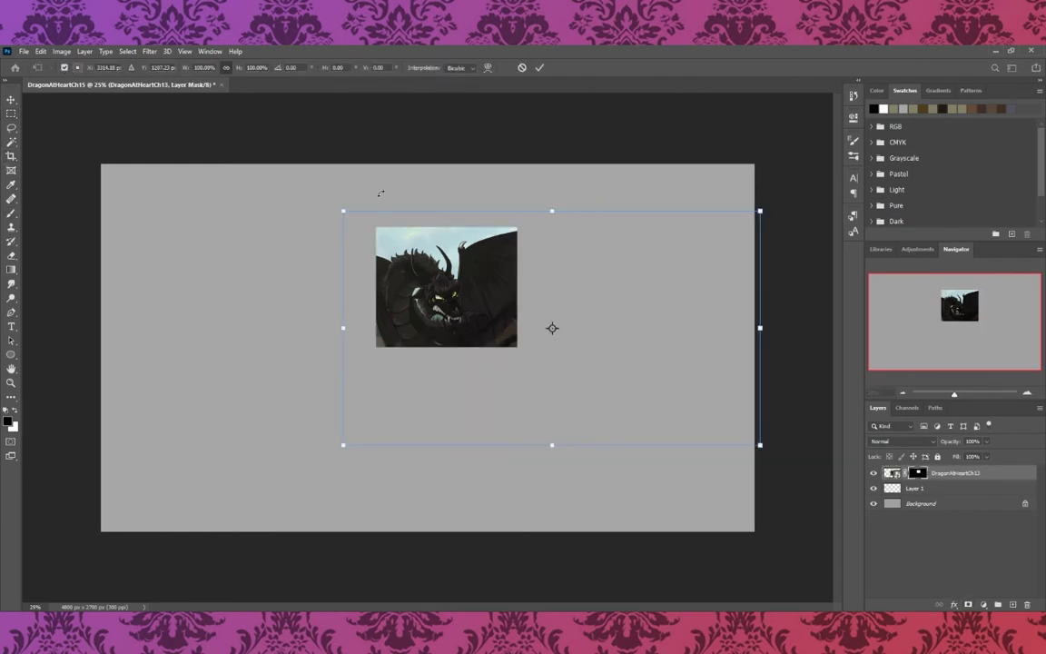
left_click_drag(343, 210, 45, 40)
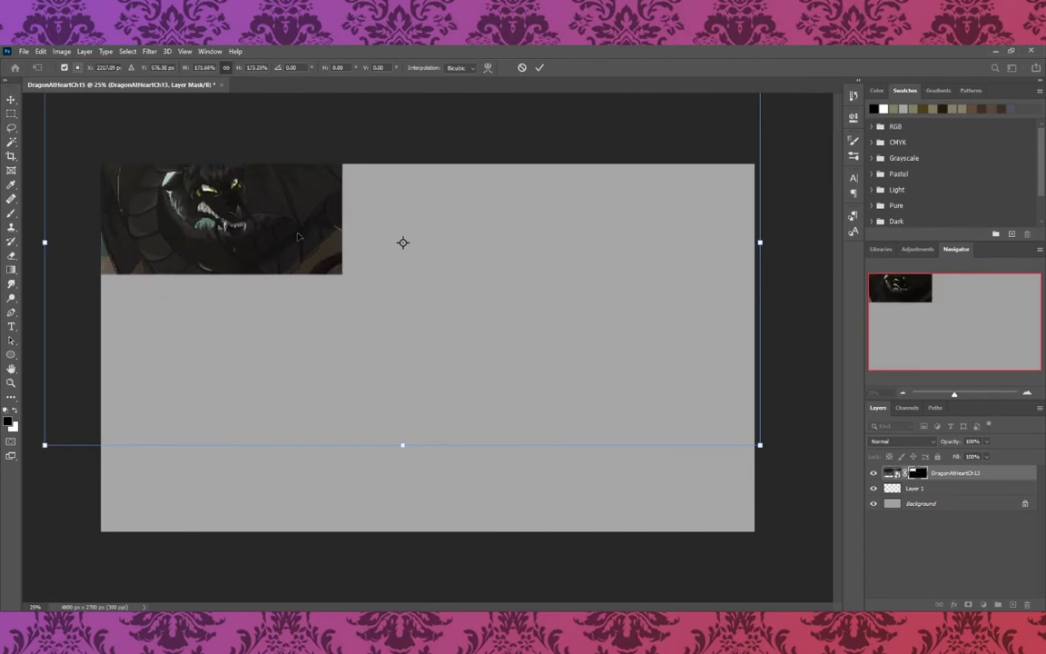
left_click_drag(298, 236, 698, 354)
left_click(539, 67)
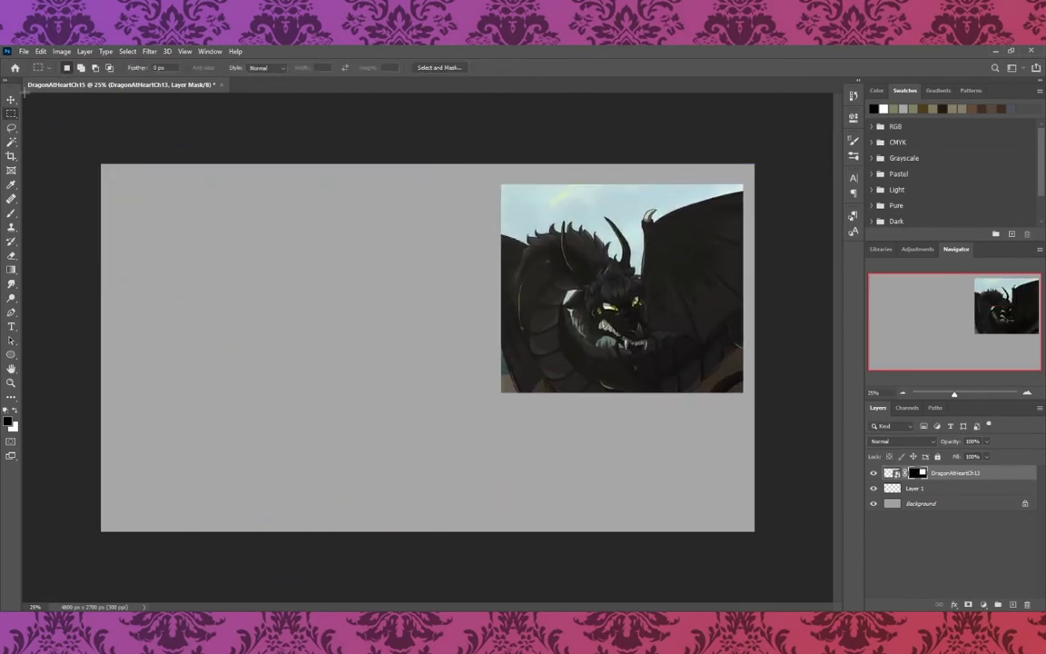
- Move the head reference to the bottom-left corner and put its layer below Layer 1
left_click_drag(417, 309, 612, 401)
left_click(11, 100)
left_click_drag(627, 290, 184, 446)
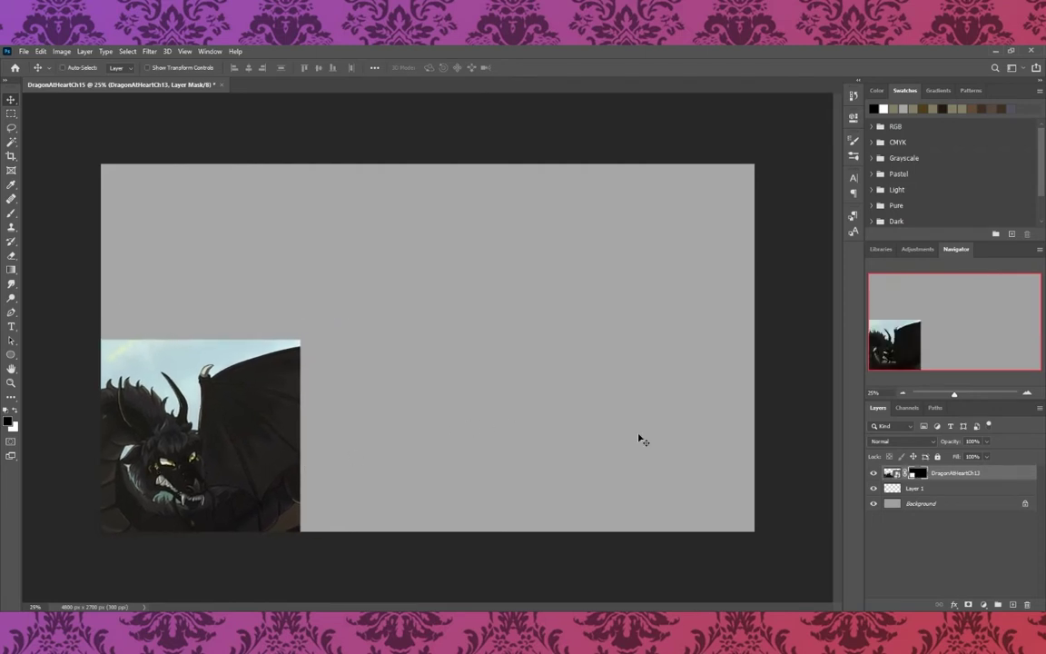
left_click_drag(949, 473, 925, 495)
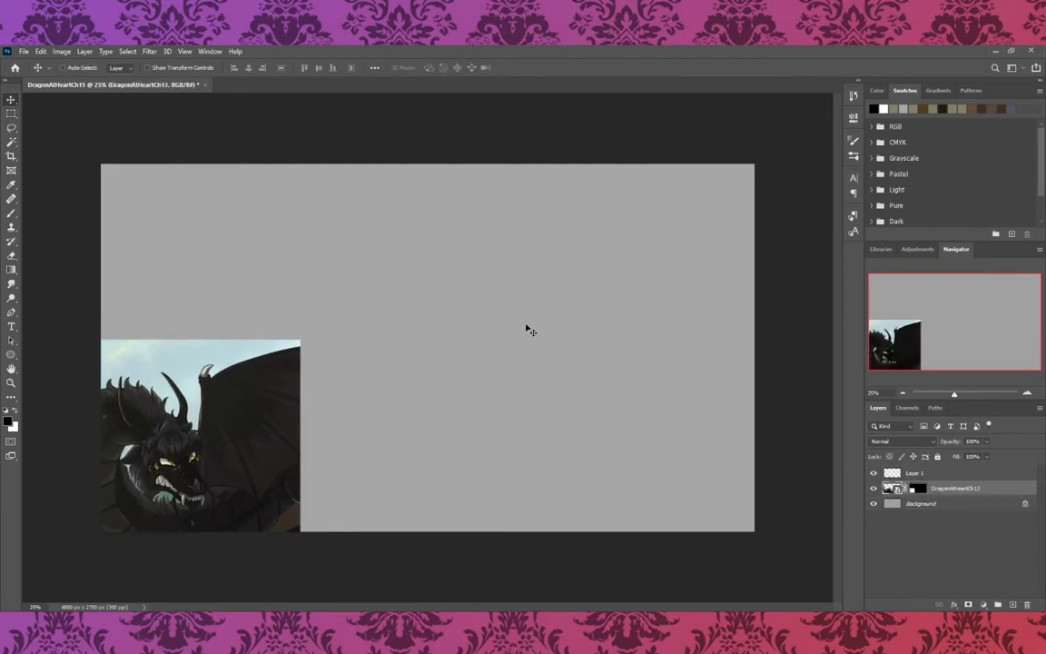
key("b")
left_click(935, 473)
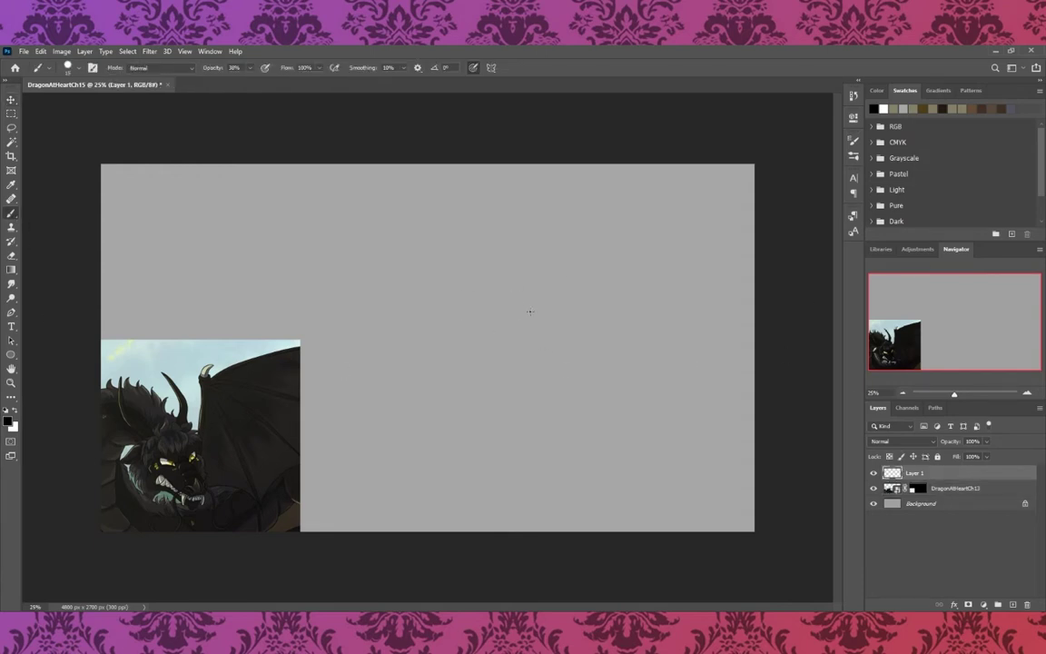
mouse_move(552, 271)
left_mouse_down()
mouse_move(477, 345)
mouse_move(627, 340)
mouse_move(581, 395)
left_mouse_up()
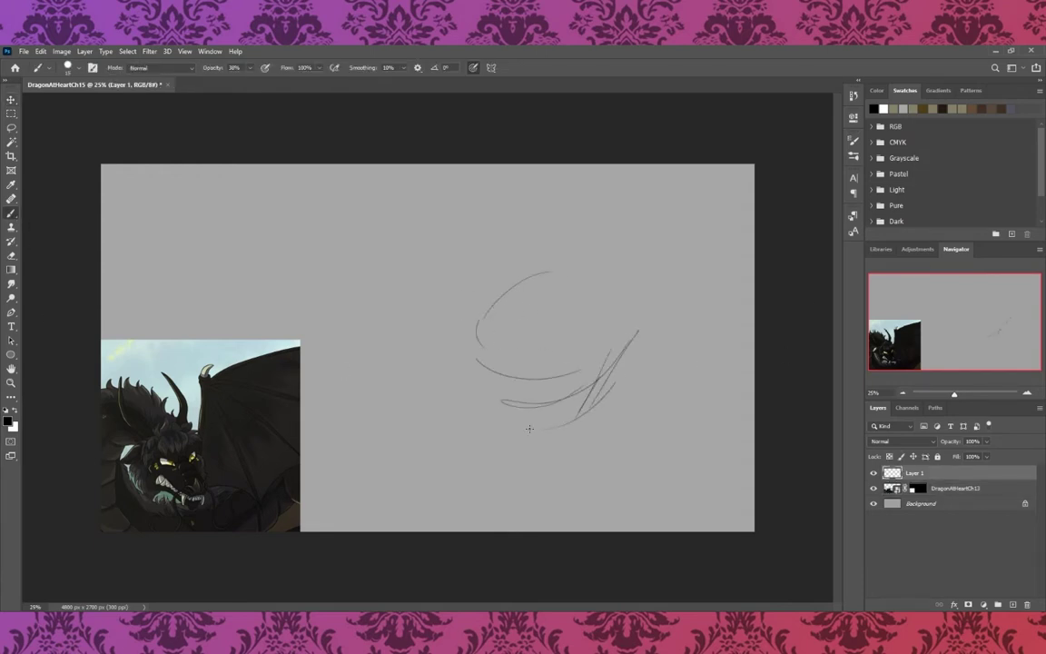
mouse_move(465, 343)
left_mouse_down()
mouse_move(451, 409)
mouse_move(458, 395)
mouse_move(431, 419)
mouse_move(481, 472)
left_mouse_up()
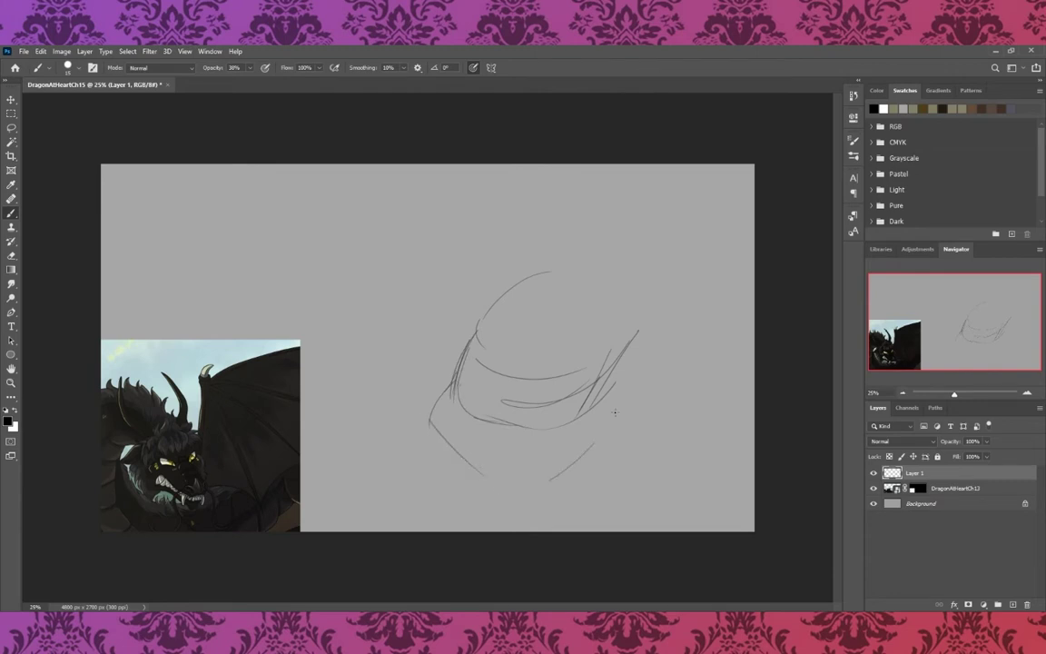
left_click_drag(620, 379, 636, 418)
left_click_drag(634, 419, 544, 479)
mouse_move(519, 340)
left_mouse_down()
mouse_move(494, 500)
mouse_move(487, 477)
left_mouse_up()
left_click_drag(489, 400, 429, 445)
left_click_drag(454, 413, 545, 434)
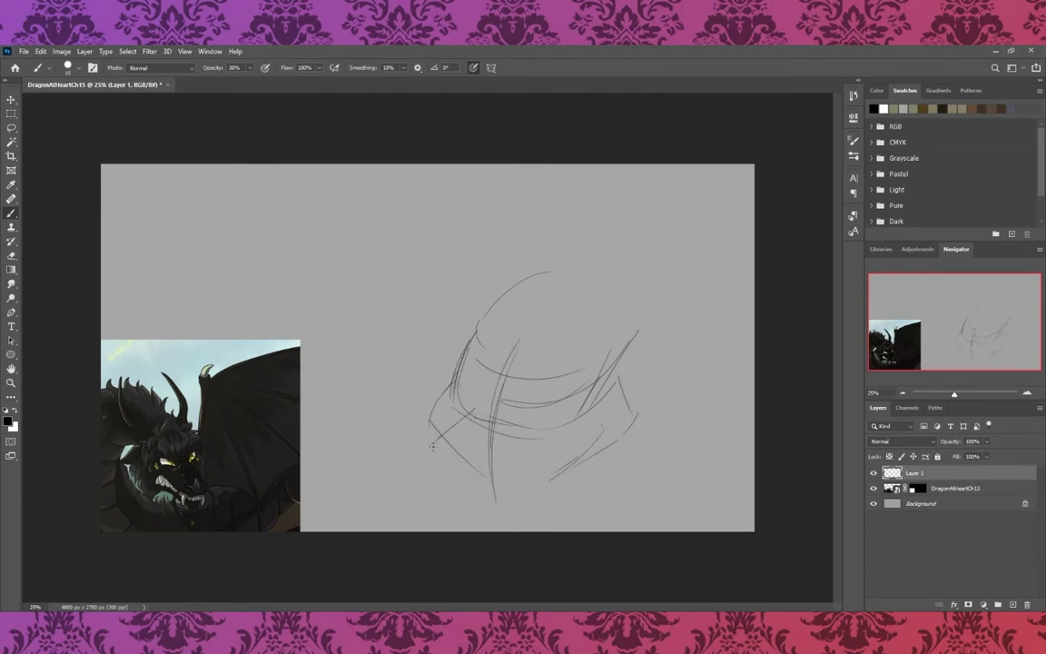
left_click_drag(401, 464, 443, 489)
left_click_drag(516, 422, 484, 486)
mouse_move(404, 486)
left_mouse_down()
mouse_move(458, 445)
mouse_move(474, 498)
mouse_move(464, 443)
mouse_move(472, 483)
left_mouse_up()
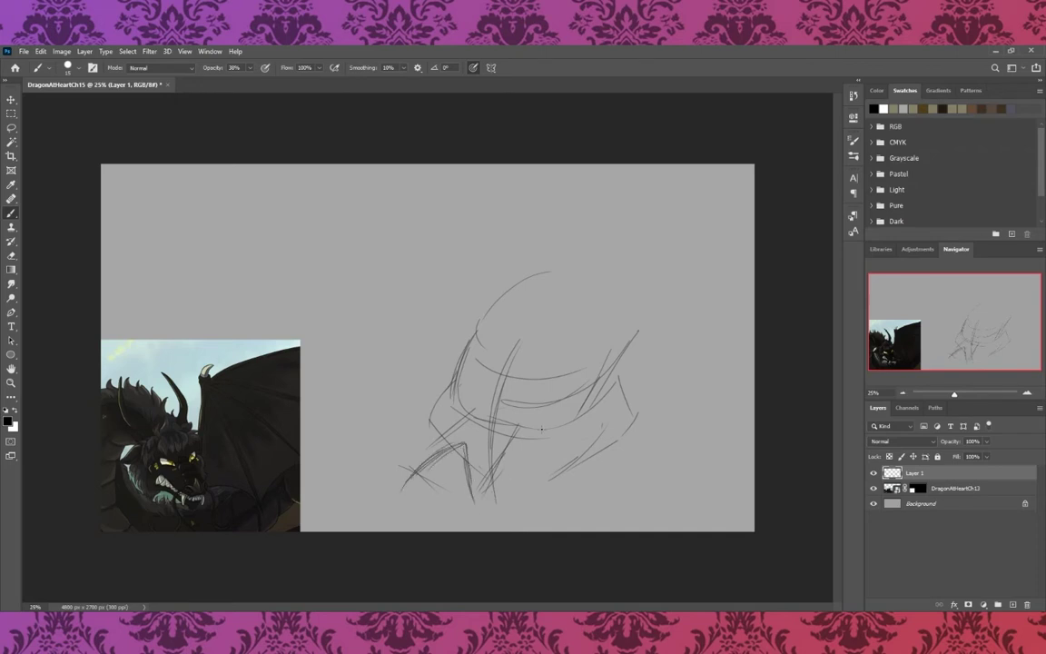
key("v")
left_click_drag(599, 423, 626, 349)
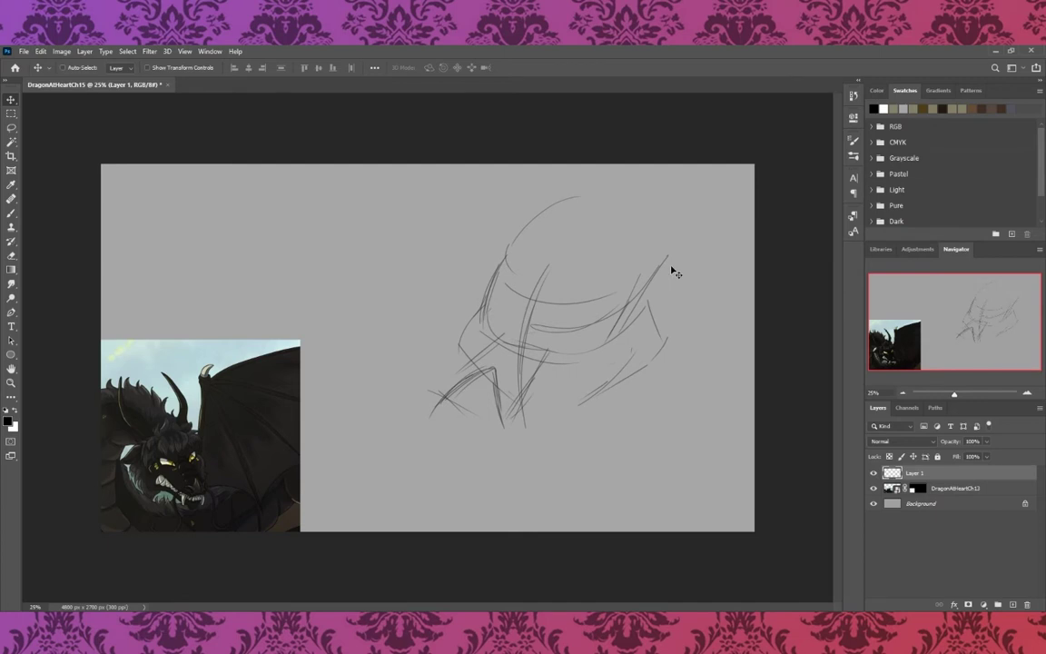
key("b")
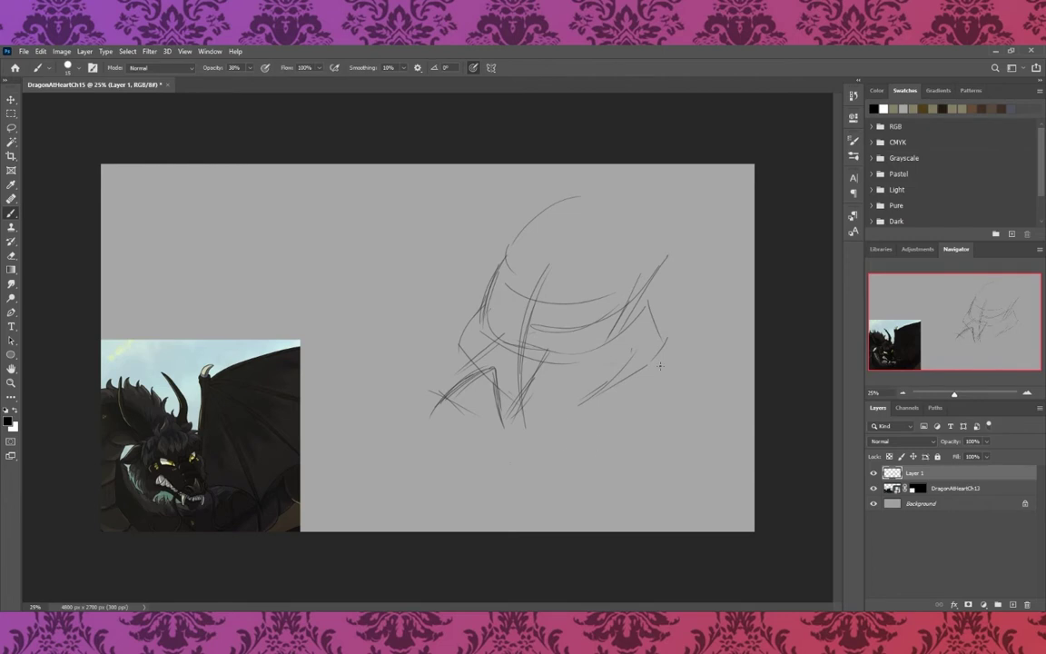
key("Delete")
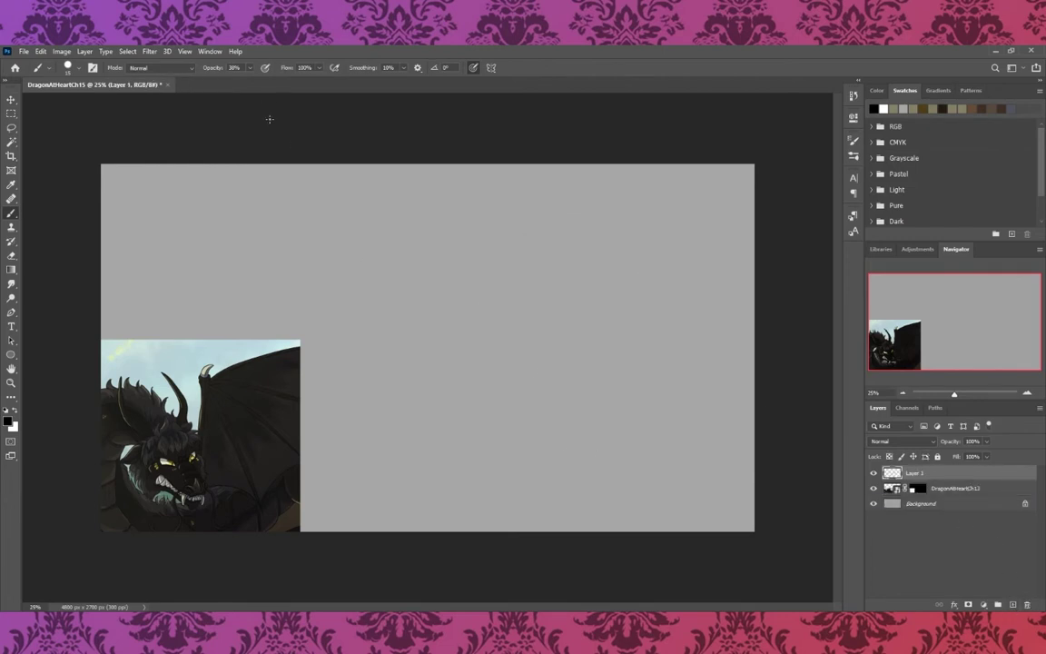
- Adjust brush opacity, then draw the cranium circle with a centre line and guide curves
key("2")
key("2")
key("bracketleft")
key("6")
key("5")
mouse_move(497, 375)
left_mouse_down()
mouse_move(484, 247)
mouse_move(532, 385)
left_mouse_up()
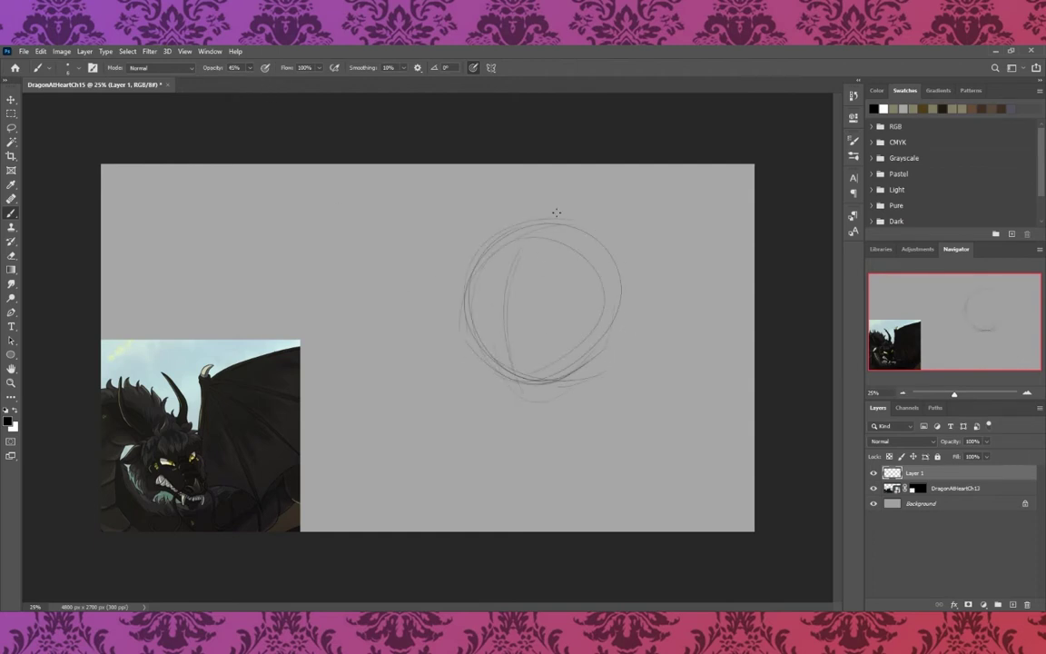
mouse_move(556, 214)
left_mouse_down()
mouse_move(456, 316)
mouse_move(613, 314)
left_mouse_up()
left_click_drag(459, 320, 604, 345)
- Sketch the curve under the cranium, the long jaw line and the snout front
left_click_drag(514, 415, 438, 403)
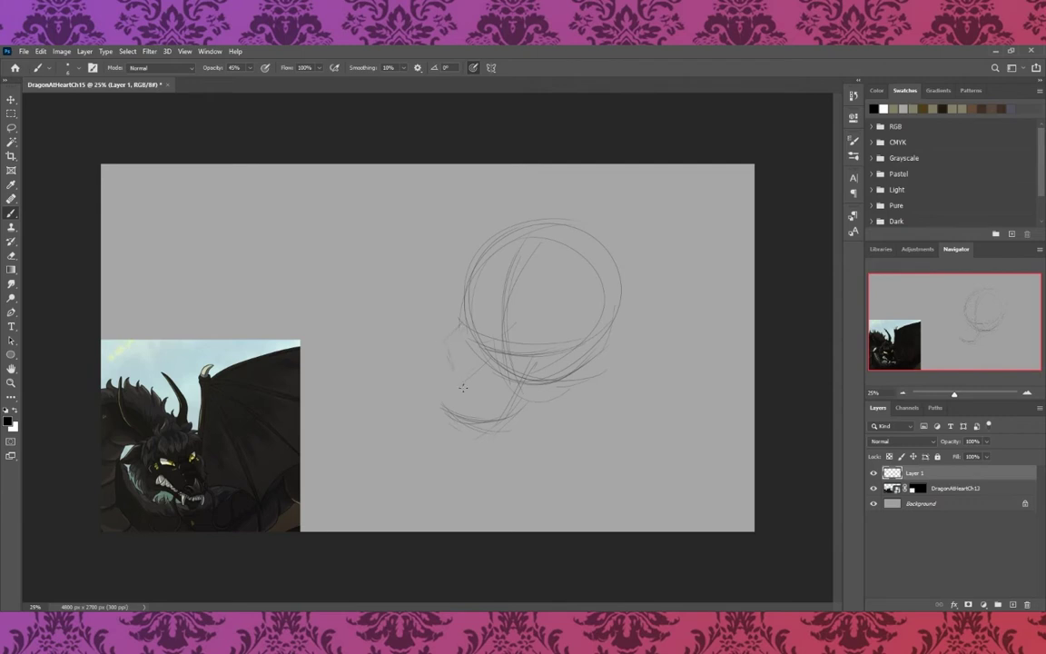
left_click_drag(561, 401, 595, 380)
mouse_move(456, 479)
left_mouse_down()
mouse_move(518, 461)
mouse_move(556, 430)
mouse_move(604, 343)
left_mouse_up()
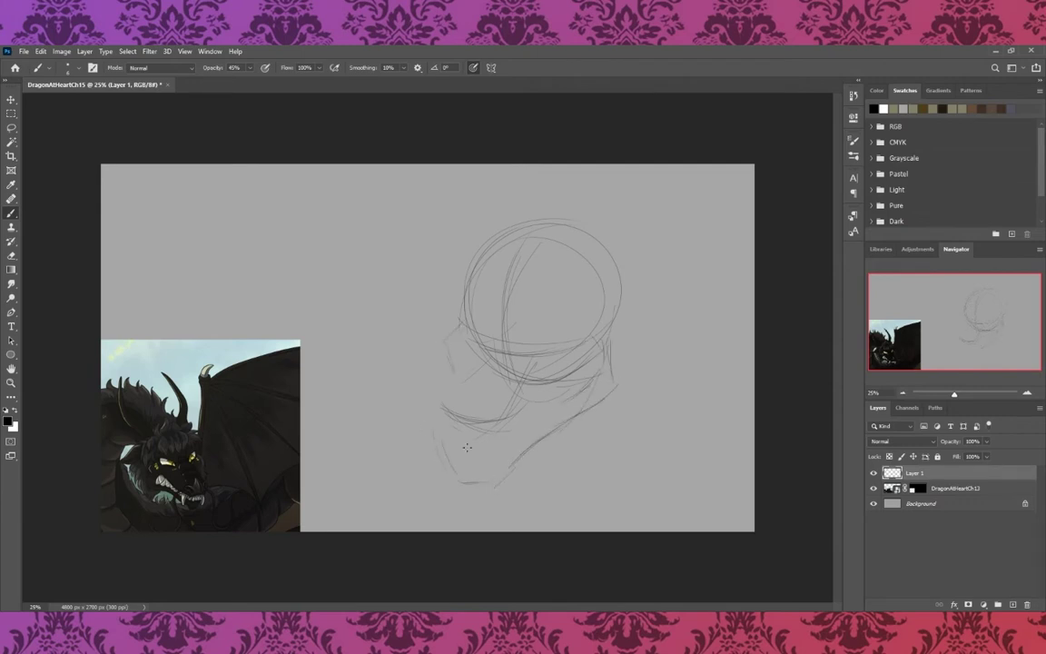
left_click_drag(445, 401, 429, 435)
left_click_drag(502, 423, 521, 414)
mouse_move(427, 434)
left_mouse_down()
mouse_move(486, 449)
mouse_move(510, 420)
mouse_move(450, 441)
mouse_move(481, 385)
mouse_move(490, 421)
mouse_move(436, 420)
mouse_move(476, 389)
mouse_move(465, 434)
mouse_move(471, 378)
left_mouse_up()
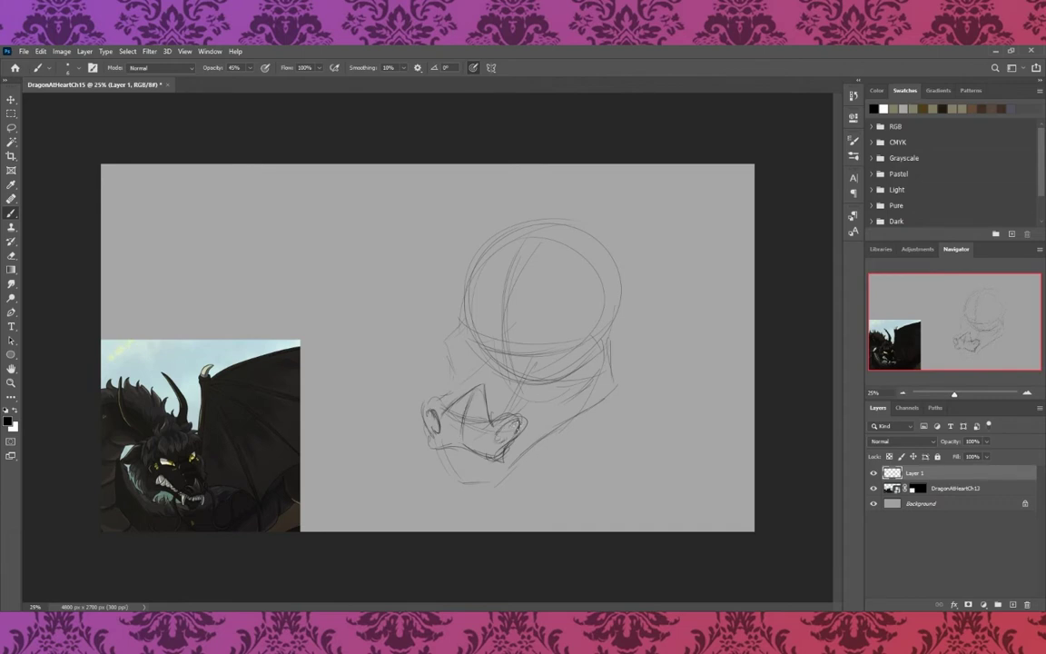
- Trace both nostrils, the snout bridge and a rounded brow bump
left_click_drag(507, 419, 513, 441)
left_click_drag(445, 448, 495, 455)
mouse_move(445, 416)
left_mouse_down()
mouse_move(427, 400)
mouse_move(422, 436)
mouse_move(442, 452)
mouse_move(434, 468)
mouse_move(467, 490)
mouse_move(507, 466)
left_mouse_up()
mouse_move(455, 436)
left_mouse_down()
mouse_move(480, 408)
mouse_move(460, 428)
mouse_move(494, 354)
left_mouse_up()
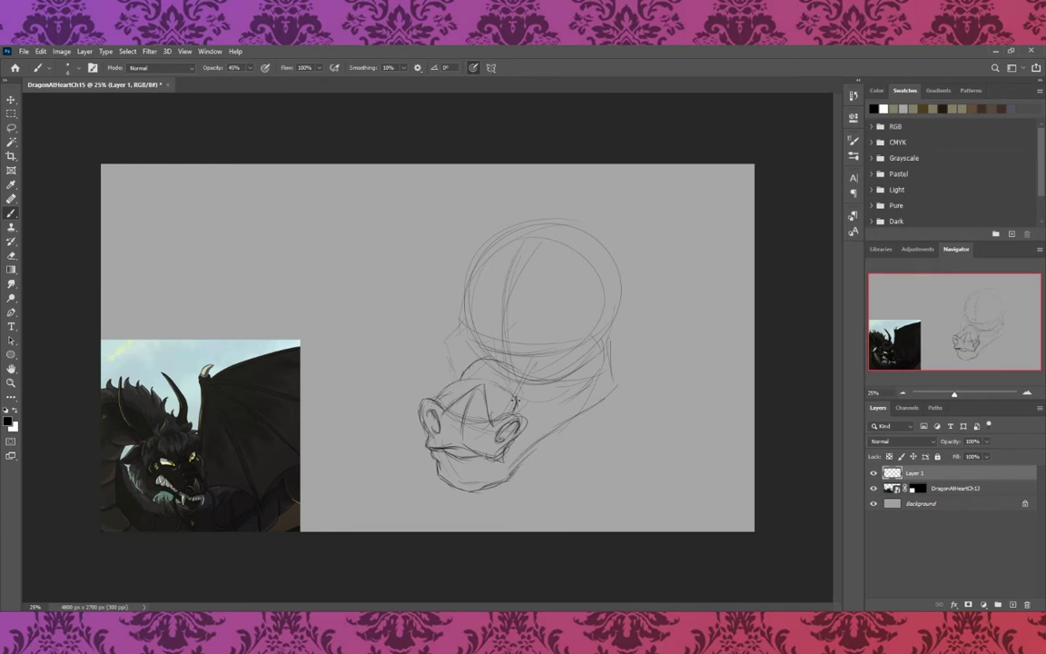
left_click_drag(498, 358, 522, 400)
left_click_drag(484, 356, 530, 373)
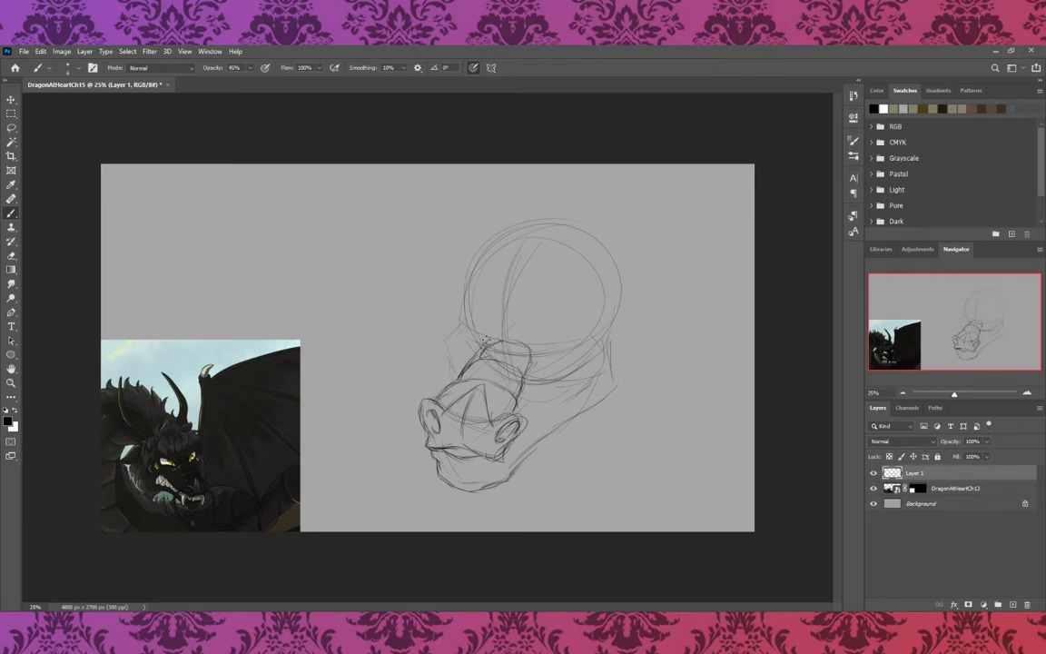
mouse_move(454, 381)
left_mouse_down()
mouse_move(475, 347)
mouse_move(471, 281)
mouse_move(505, 325)
mouse_move(533, 334)
mouse_move(598, 311)
left_mouse_up()
- Outline the almond eye, retrace the brow, and sketch the right cheek, jaw and cranium top
mouse_move(529, 329)
left_mouse_down()
mouse_move(608, 291)
mouse_move(601, 320)
left_mouse_up()
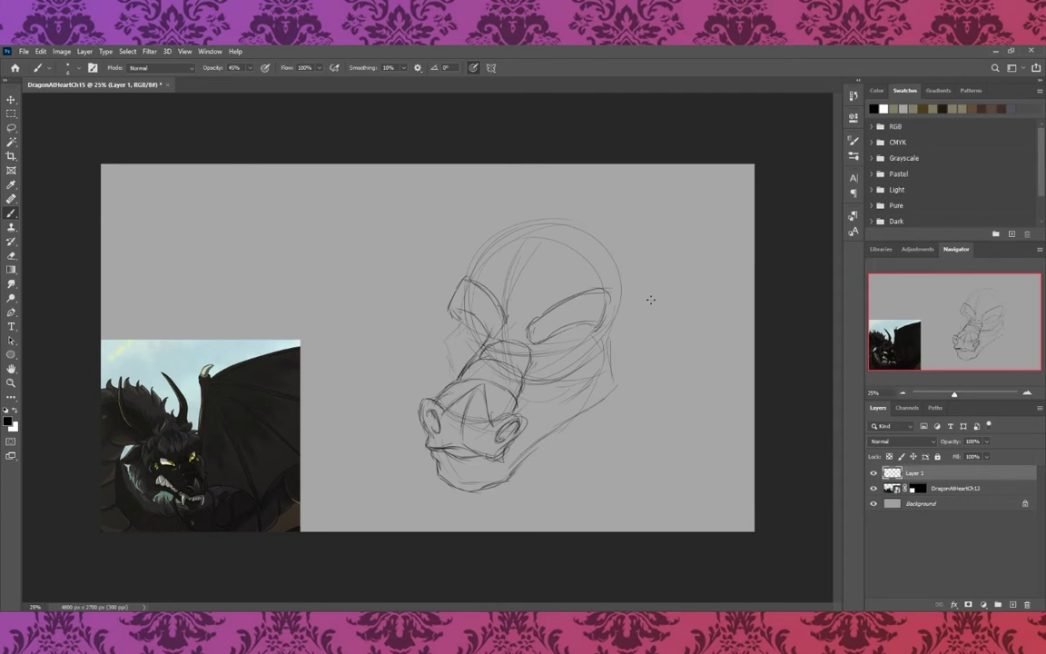
left_click_drag(452, 298, 434, 259)
left_click_drag(451, 316, 444, 367)
mouse_move(611, 358)
left_mouse_down()
mouse_move(509, 463)
mouse_move(449, 494)
left_mouse_up()
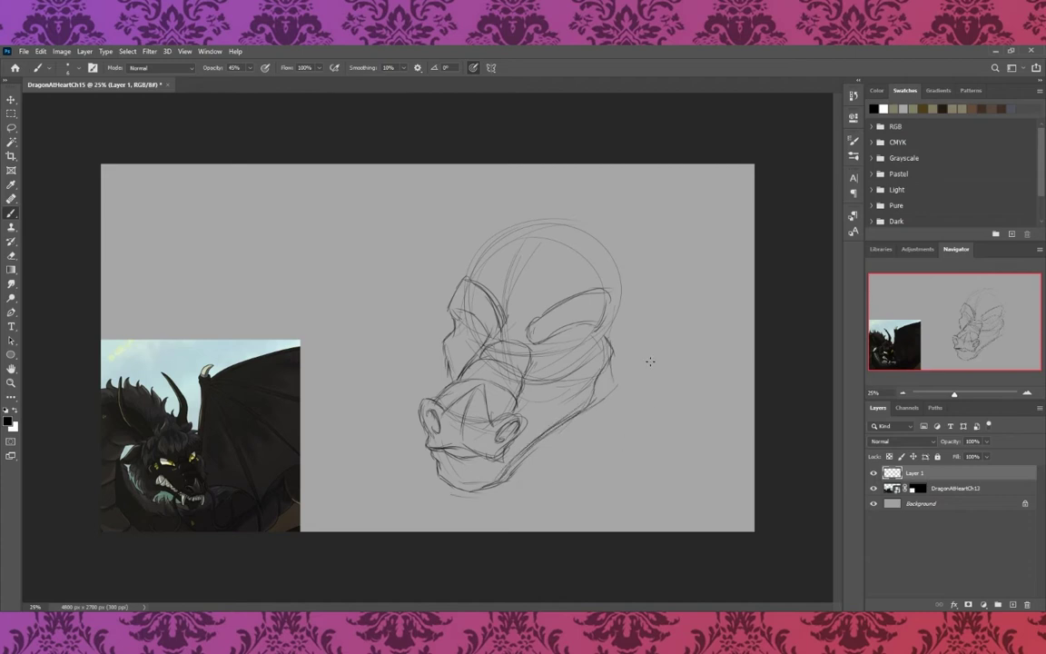
left_click_drag(620, 272, 641, 320)
left_click_drag(485, 231, 592, 208)
left_click_drag(635, 243, 595, 208)
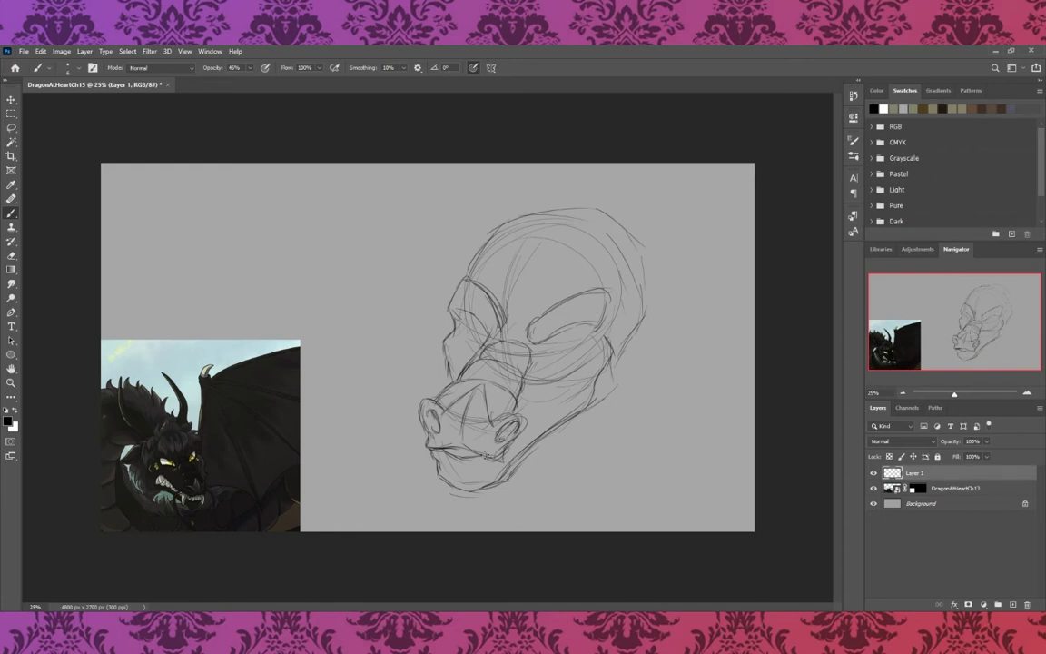
- Add fangs at the mouth and neck curves running from jaw and snout down to the canvas bottom
left_click_drag(495, 460, 484, 479)
left_click_drag(428, 448, 433, 467)
left_click_drag(516, 451, 538, 525)
left_click_drag(427, 439, 389, 530)
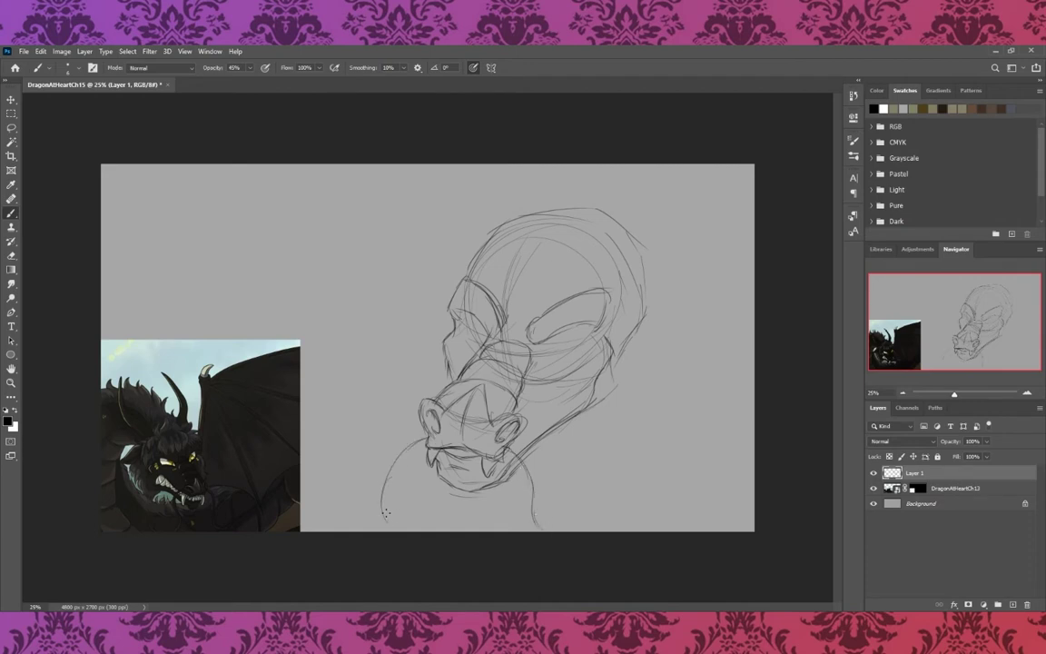
left_click_drag(427, 443, 384, 527)
mouse_move(505, 444)
left_mouse_down()
mouse_move(497, 457)
mouse_move(525, 530)
left_mouse_up()
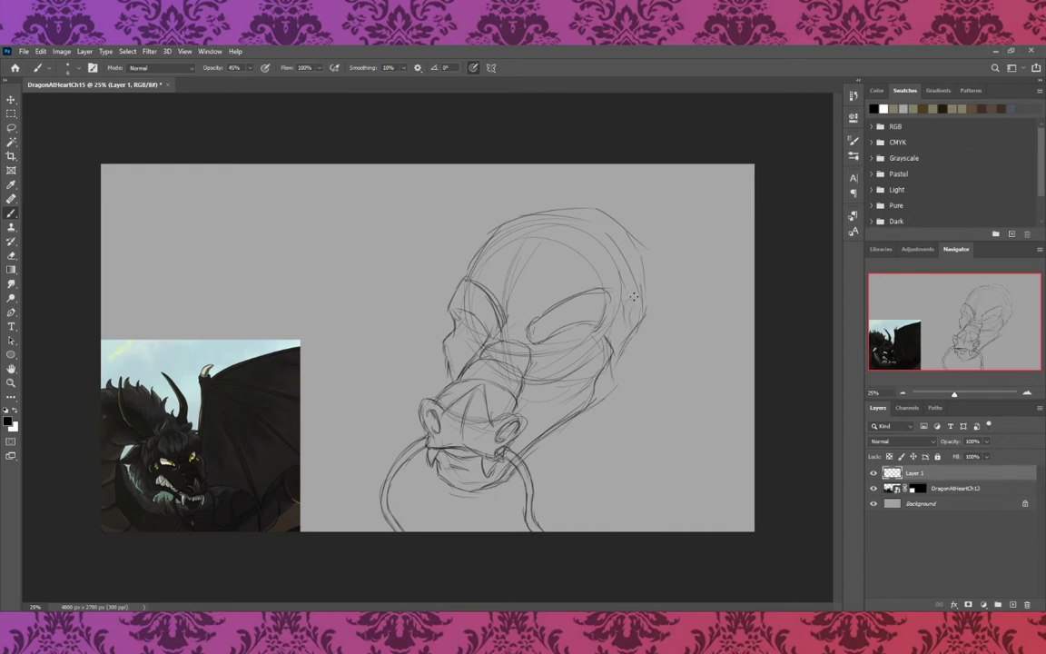
- Sketch the swept-back horn and ear off the skull, faint accents, then add new Layer 2
left_click_drag(629, 293, 686, 370)
left_click_drag(642, 269, 711, 393)
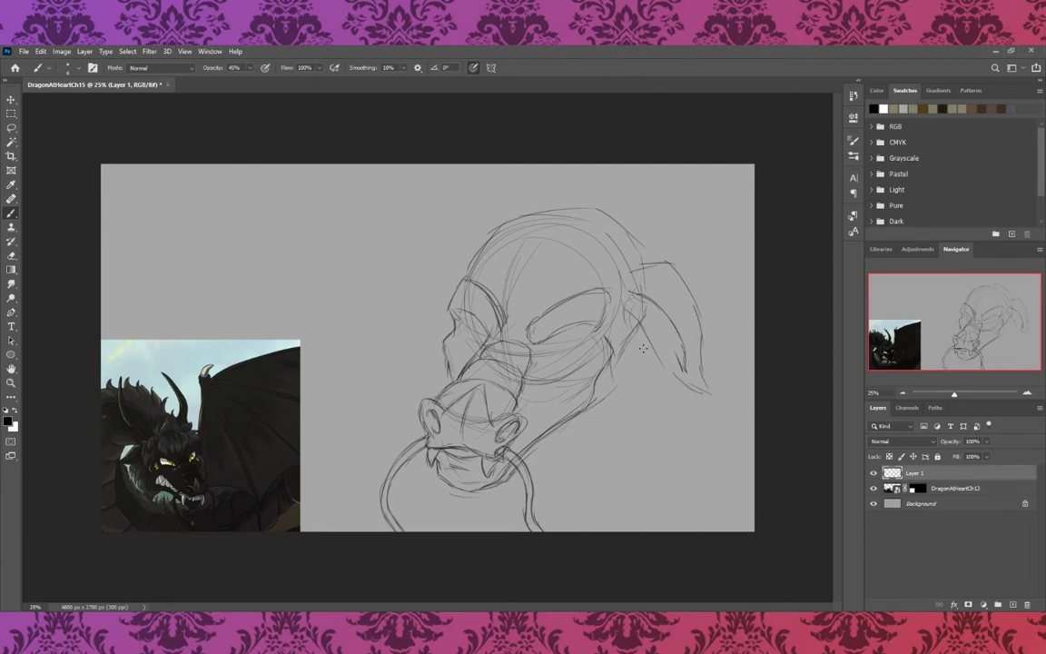
left_click_drag(677, 189, 625, 215)
left_click_drag(589, 175, 543, 207)
left_click_drag(752, 434, 592, 529)
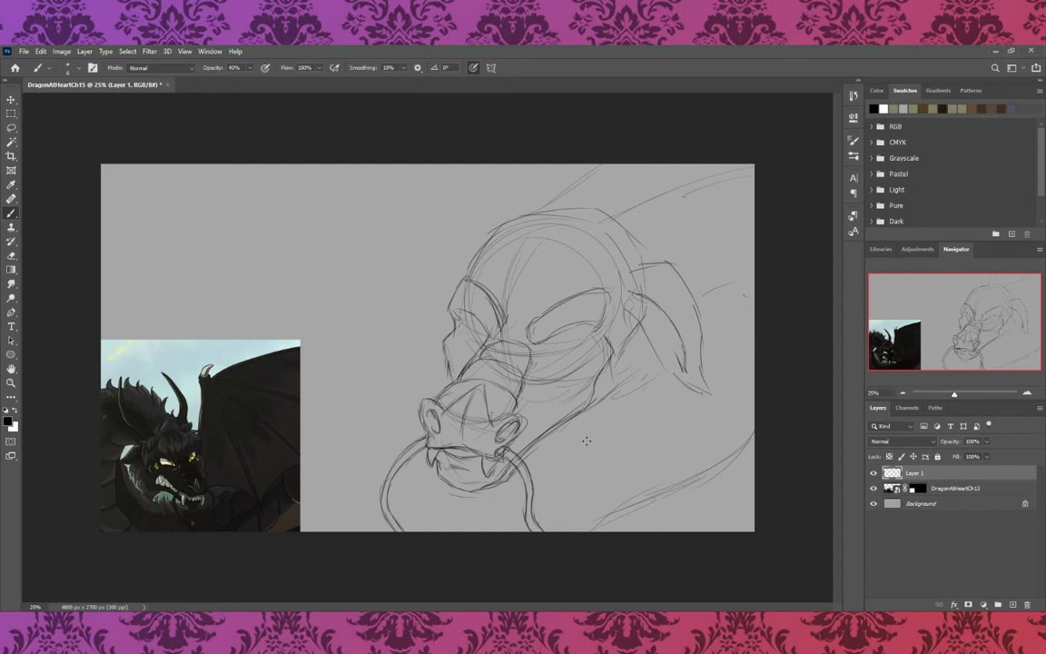
key("ctrl+shift+alt+n")
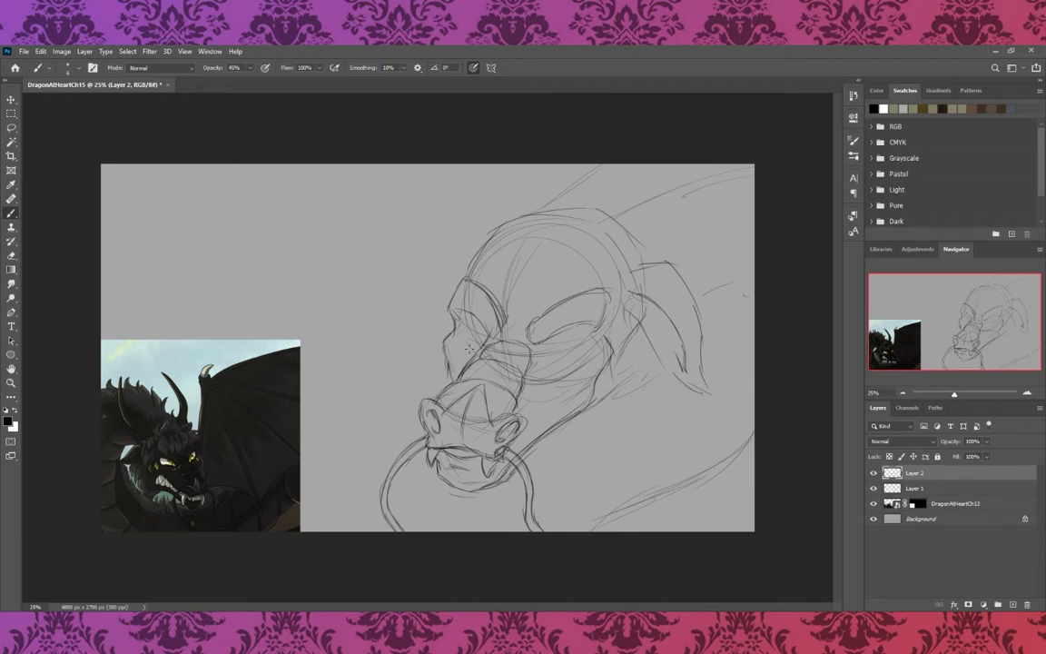
- Draw a brow curve near the eye on Layer 2 and enlarge it up-left
left_click_drag(449, 352, 442, 378)
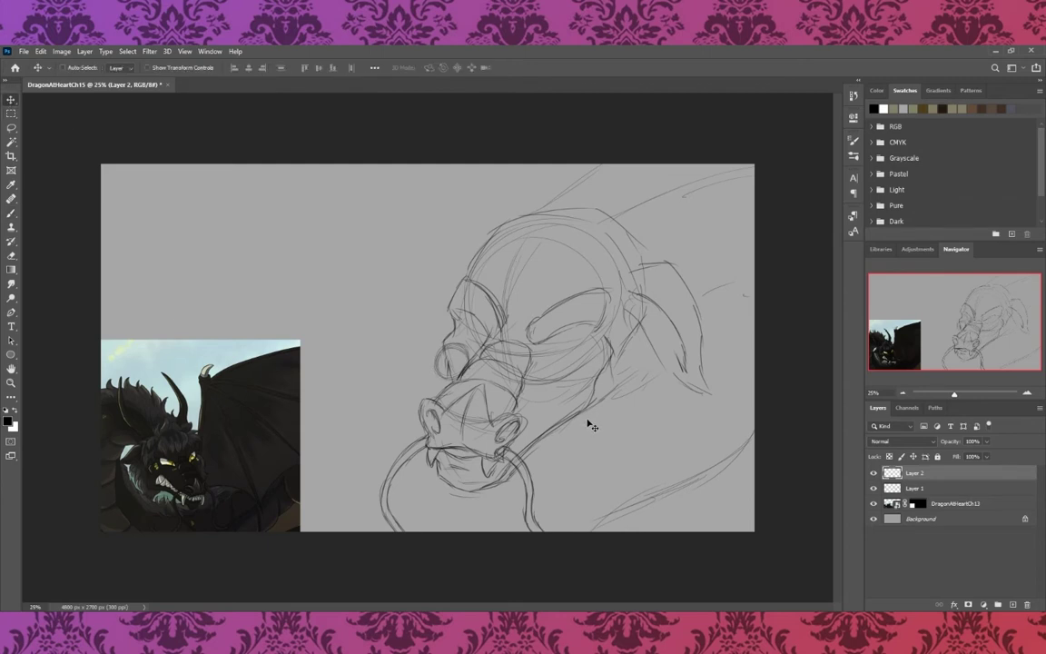
key("ctrl+t")
mouse_move(434, 339)
left_mouse_down()
mouse_move(424, 329)
mouse_move(449, 340)
left_mouse_up()
key("Return")
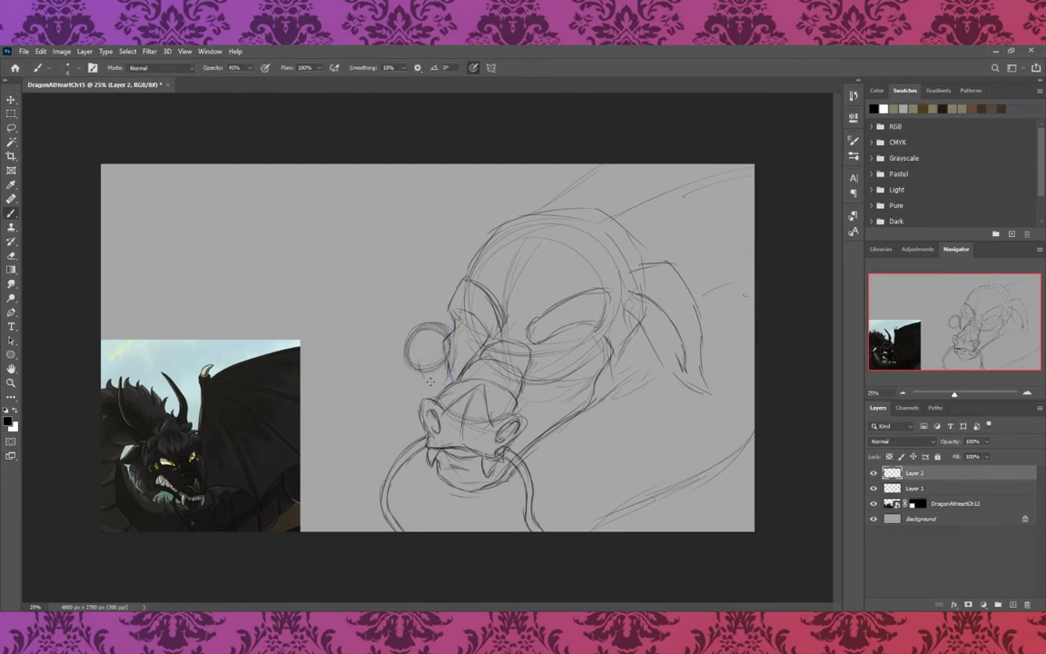
- Mark the small circle near the brow, stipple dots on the snout and curl around the nostril
left_click_drag(451, 366, 436, 372)
left_click(454, 385)
left_click(458, 383)
left_click(457, 391)
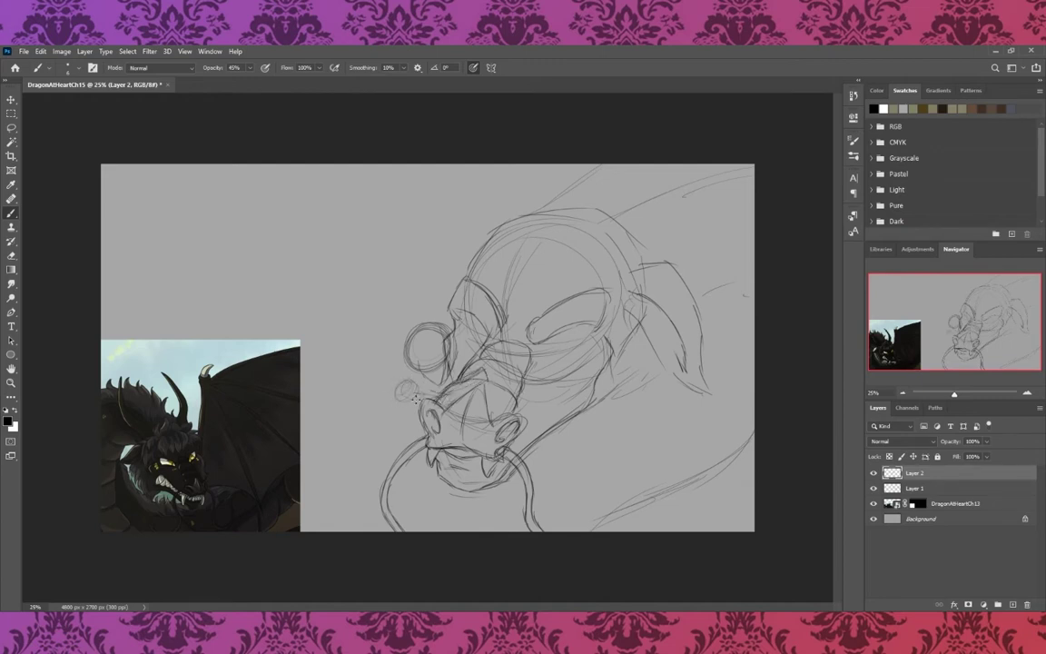
left_click_drag(399, 408, 441, 396)
- Lasso the eye circle, nudge it right, and rotate it about 16°
key("l")
left_click_drag(421, 307, 418, 311)
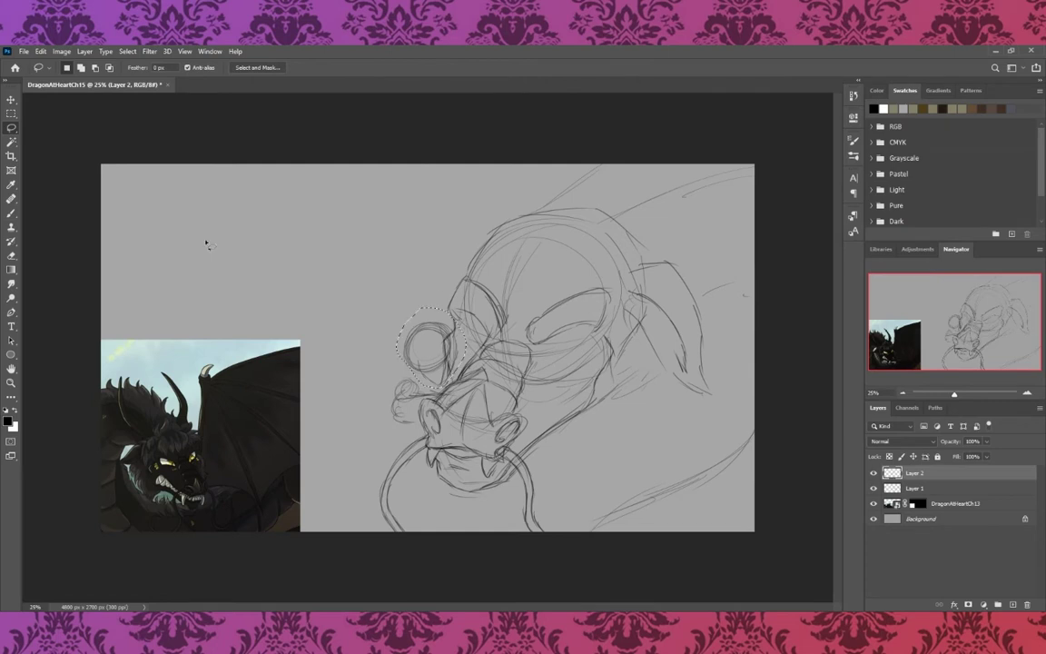
key("v")
mouse_move(438, 350)
left_mouse_down()
mouse_move(457, 354)
mouse_move(404, 313)
mouse_move(443, 356)
left_mouse_up()
key("ctrl+t")
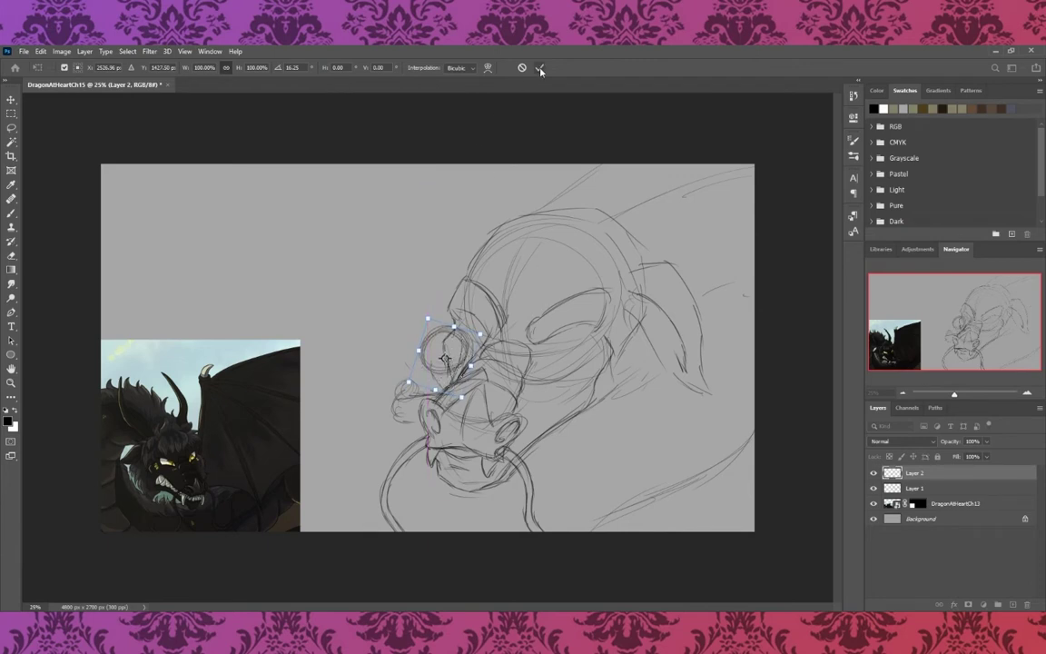
left_click(539, 67)
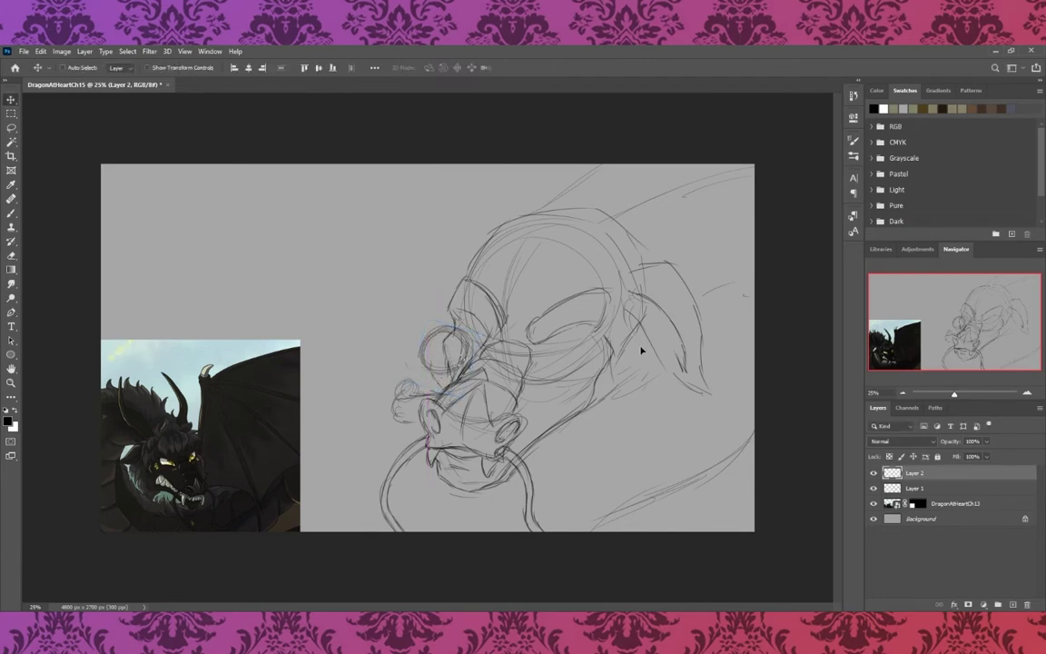
- Move both sketch layers left together, hide the reference photo, and select Layer 1
left_click(946, 490, "shift")
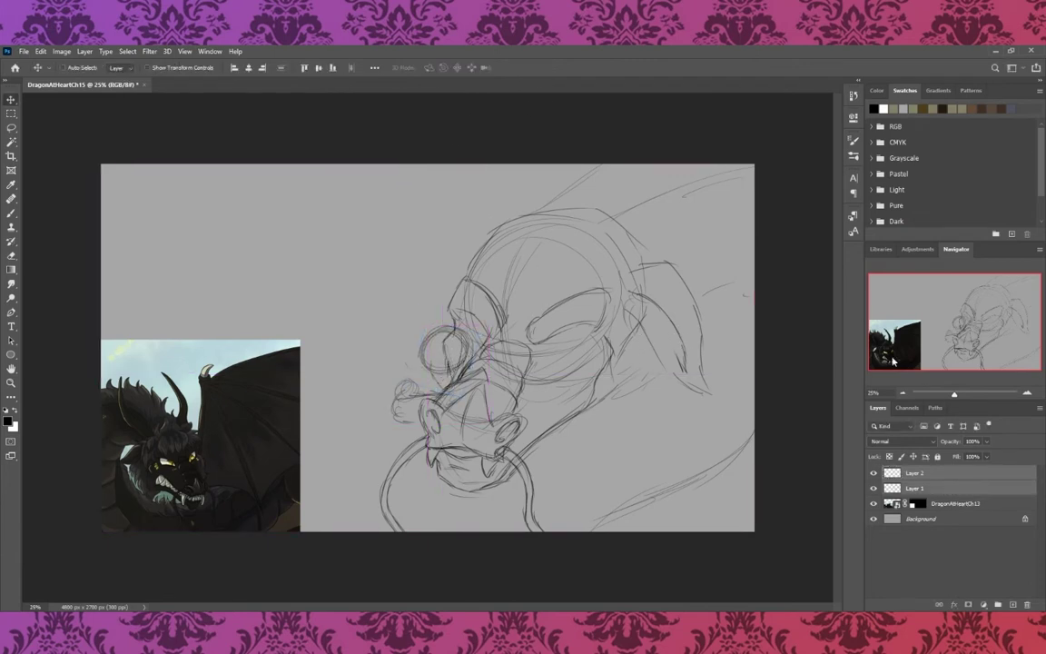
mouse_move(536, 285)
left_mouse_down()
mouse_move(454, 271)
mouse_move(424, 320)
left_mouse_up()
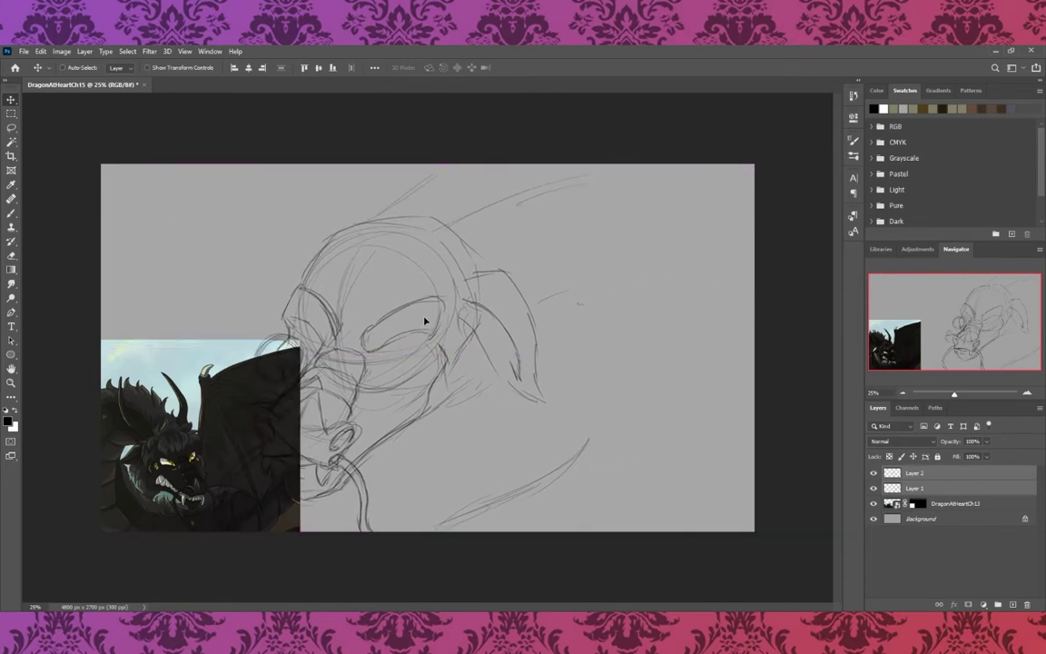
left_click(874, 503)
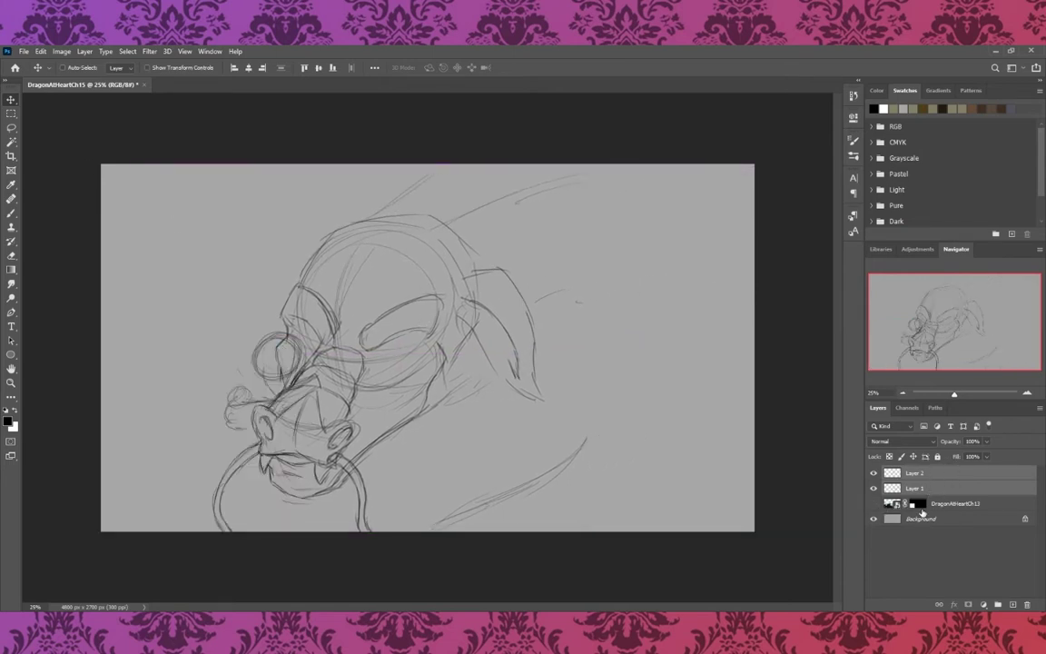
left_click(926, 489)
- Brush the brow and eye socket, an oval inner ear, and two horns on the head
key("b")
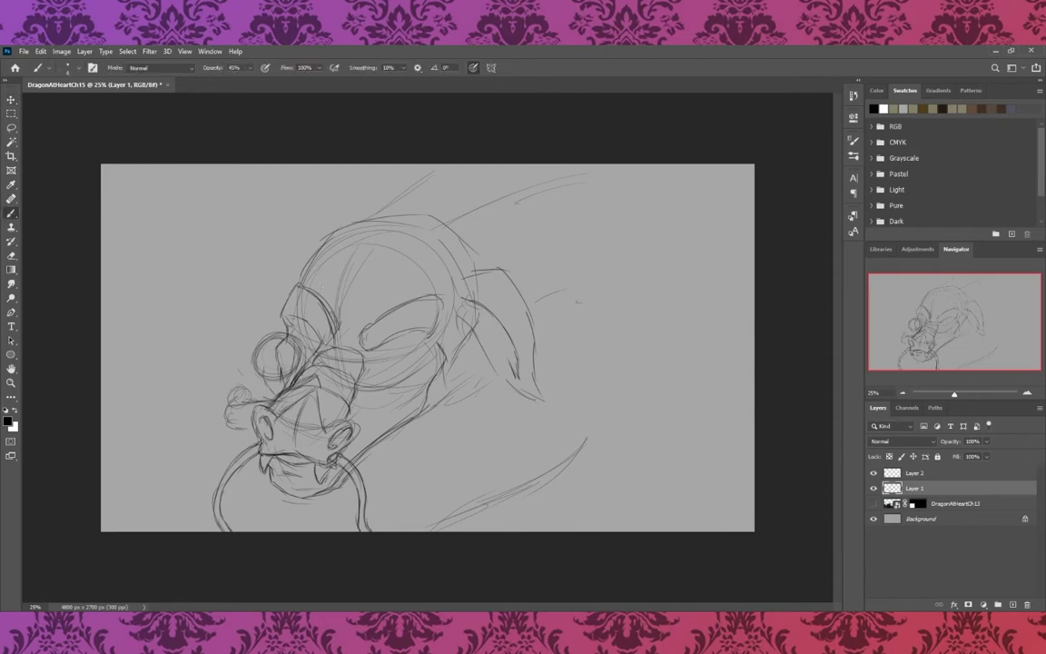
mouse_move(380, 360)
left_mouse_down()
mouse_move(321, 313)
mouse_move(345, 316)
mouse_move(323, 311)
mouse_move(321, 335)
left_mouse_up()
mouse_move(429, 238)
left_mouse_down()
mouse_move(447, 238)
mouse_move(463, 271)
left_mouse_up()
left_click_drag(428, 232, 483, 166)
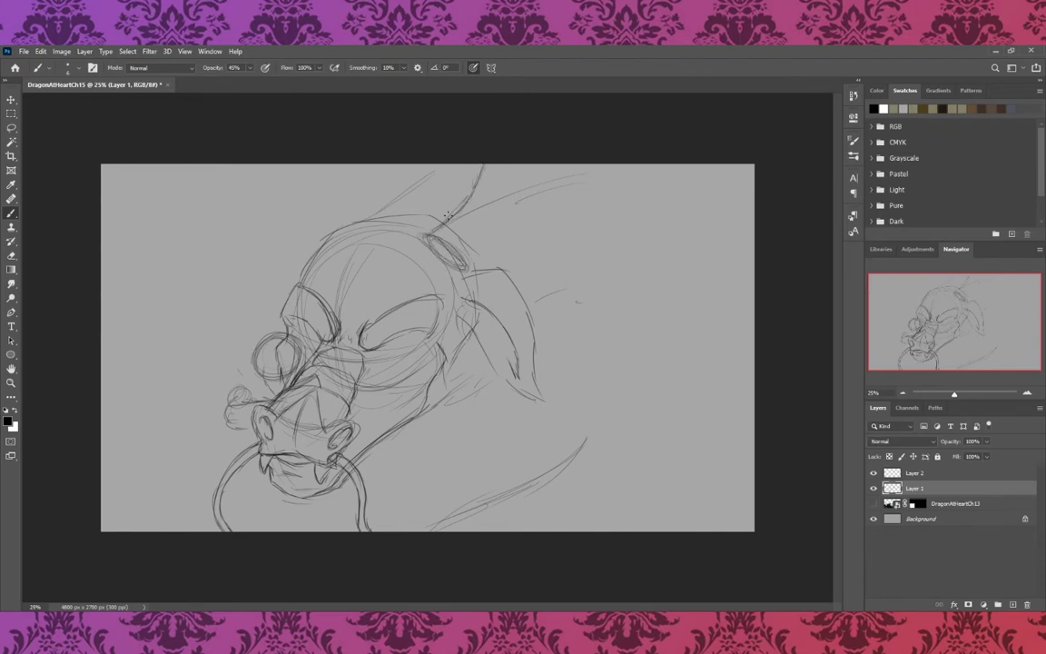
mouse_move(423, 238)
left_mouse_down()
mouse_move(464, 269)
mouse_move(526, 168)
left_mouse_up()
mouse_move(310, 227)
left_mouse_down()
mouse_move(338, 166)
mouse_move(354, 205)
left_mouse_up()
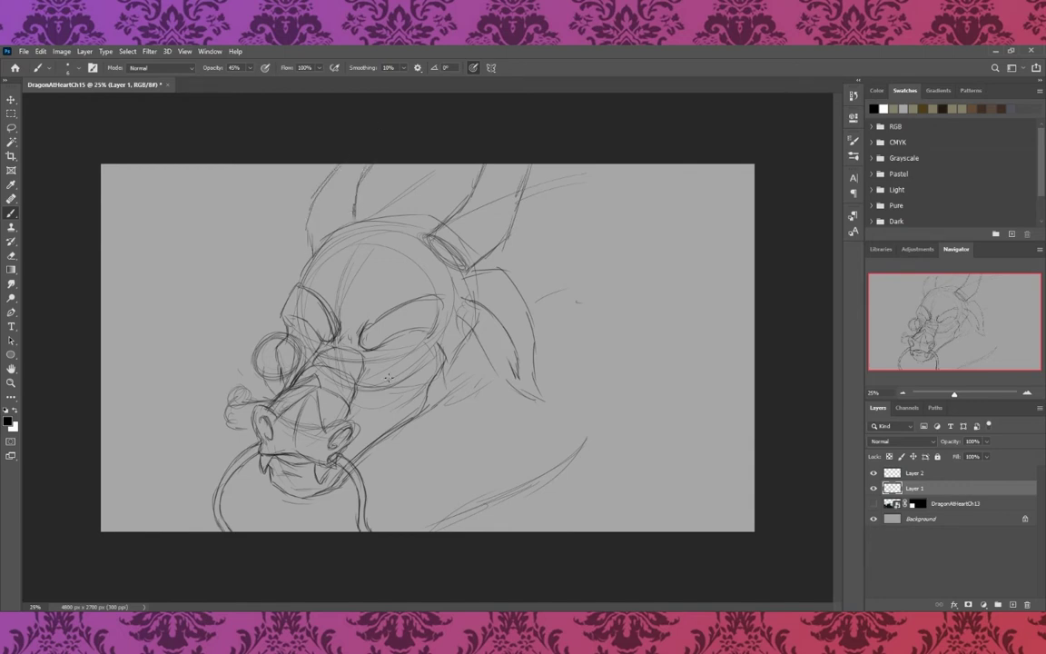
- Show the reference photo again and move it to the canvas's bottom-right corner
left_click(874, 503)
key("v")
left_click_drag(248, 523, 792, 482)
key("ctrl+z")
left_click(953, 503)
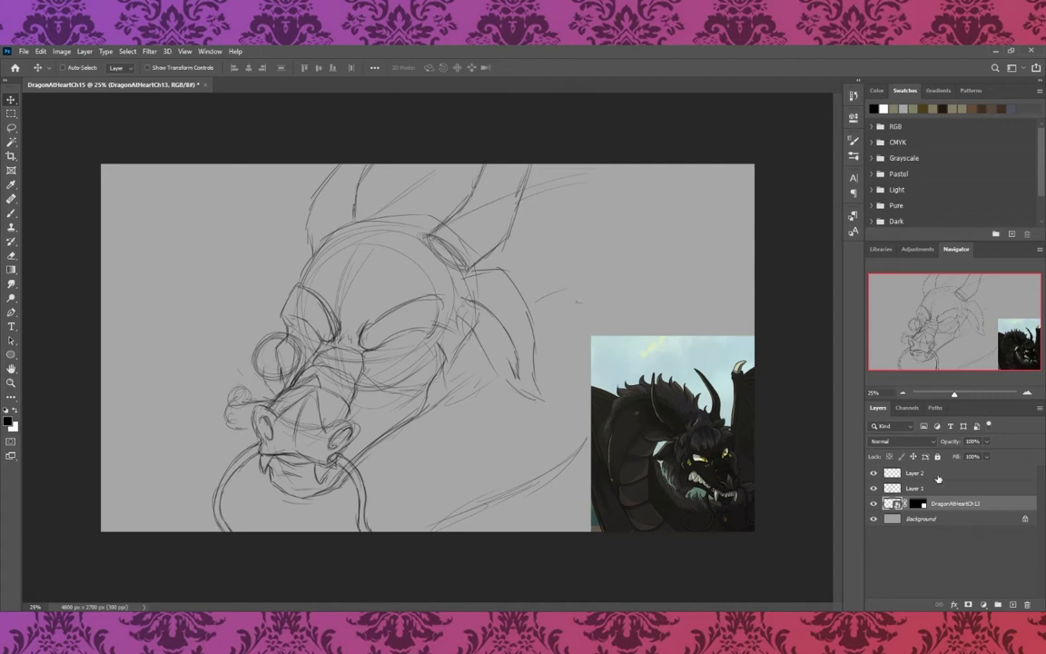
- On Layer 1, sketch vertical structure lines inside the head circle
left_click(966, 488)
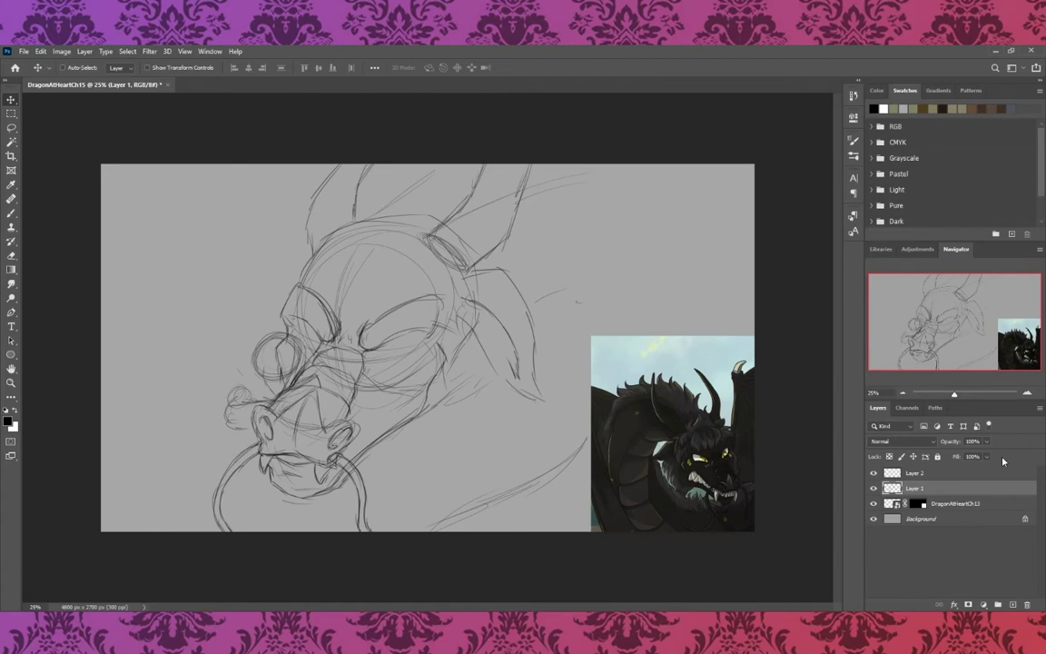
left_click(11, 212)
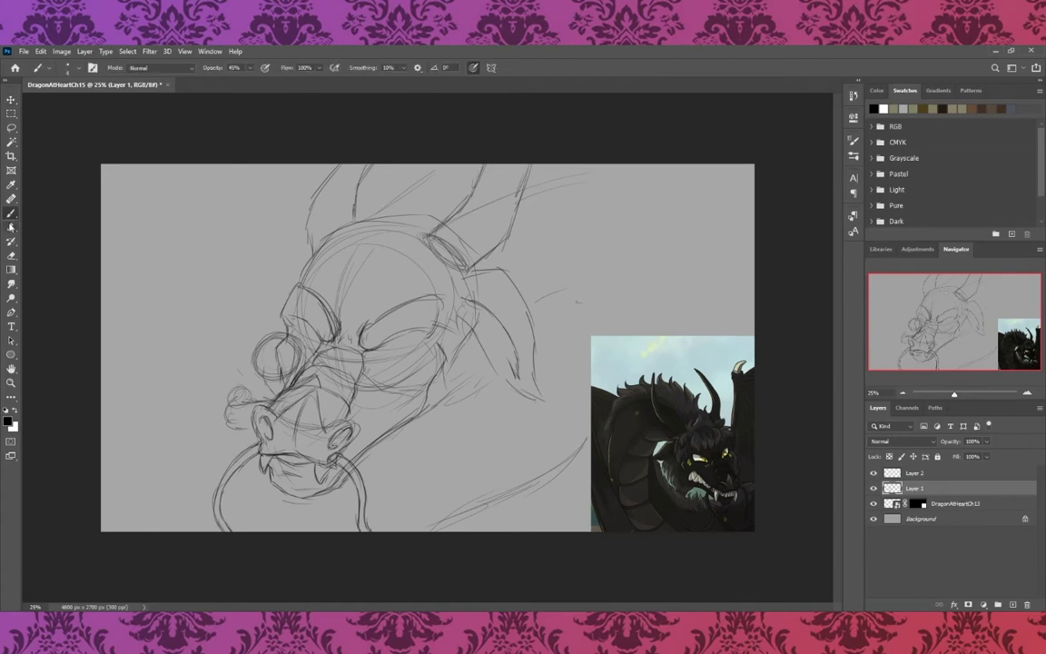
left_click_drag(323, 263, 328, 311)
left_click_drag(324, 234, 312, 305)
left_click_drag(351, 220, 329, 289)
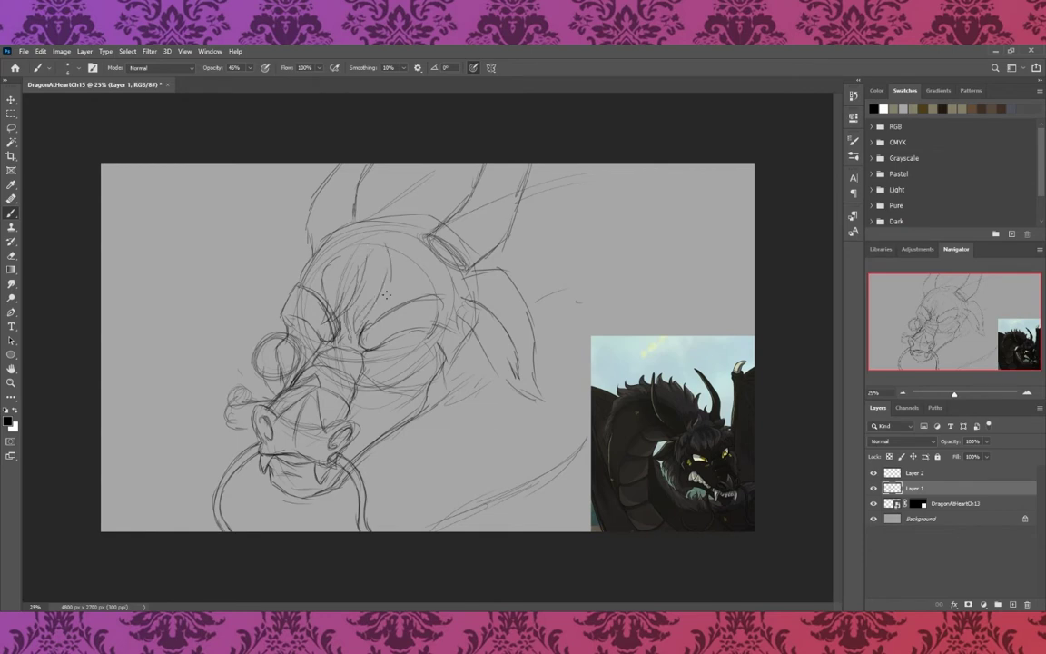
mouse_move(354, 245)
left_mouse_down()
mouse_move(337, 277)
mouse_move(360, 300)
left_mouse_up()
left_click_drag(385, 261, 382, 292)
- Add structure lines through the ear and sketch the left side of the head and snout
left_click_drag(401, 218, 403, 284)
mouse_move(382, 201)
left_mouse_down()
mouse_move(436, 226)
mouse_move(413, 270)
mouse_move(409, 325)
left_mouse_up()
left_click_drag(429, 256, 417, 316)
left_click_drag(430, 236, 425, 293)
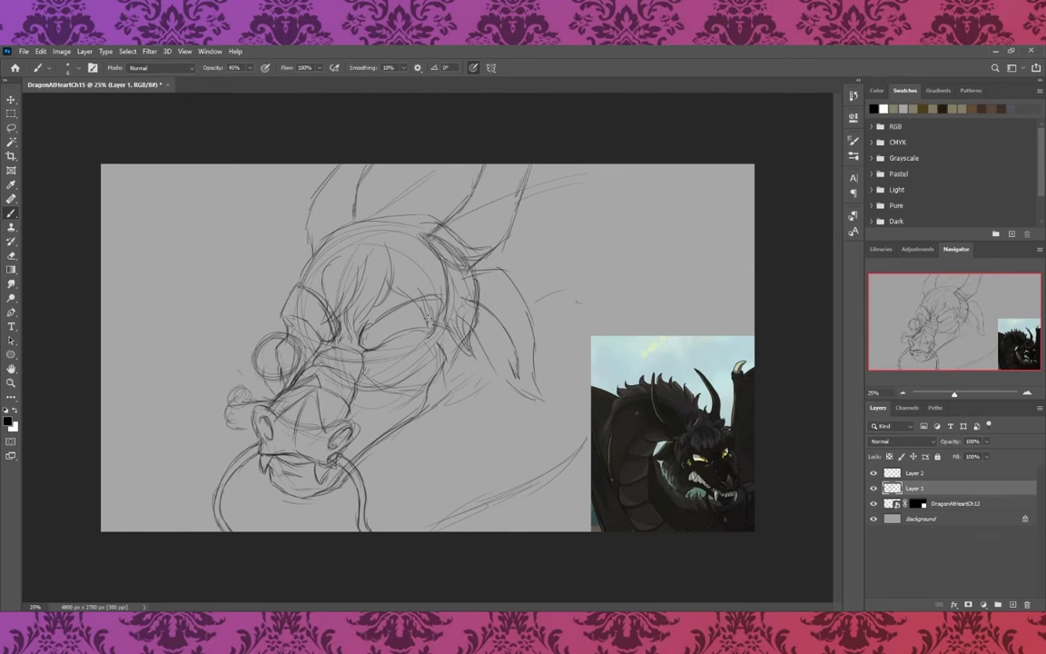
left_click_drag(316, 225, 271, 295)
mouse_move(300, 247)
left_mouse_down()
mouse_move(272, 289)
mouse_move(278, 313)
mouse_move(265, 293)
left_mouse_up()
left_click_drag(249, 252, 240, 295)
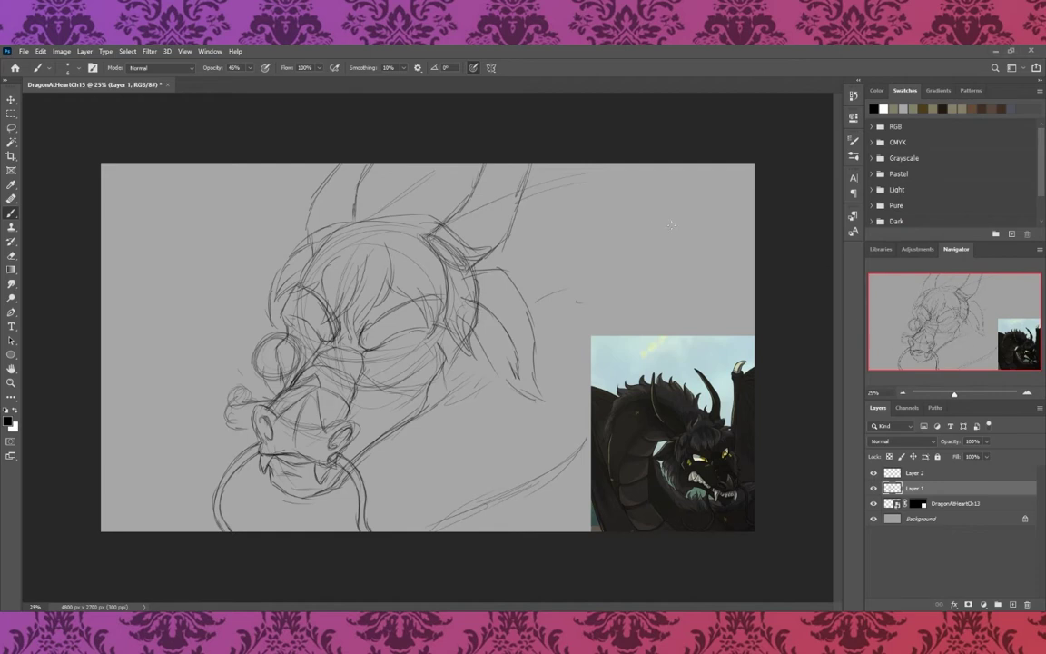
- Draw a spiky crest along the head top, horn-tip strokes, cheek fur and the nose bridge
mouse_move(316, 200)
left_mouse_down()
mouse_move(345, 172)
mouse_move(397, 173)
left_mouse_up()
left_click_drag(504, 236, 546, 248)
left_click_drag(542, 209, 601, 178)
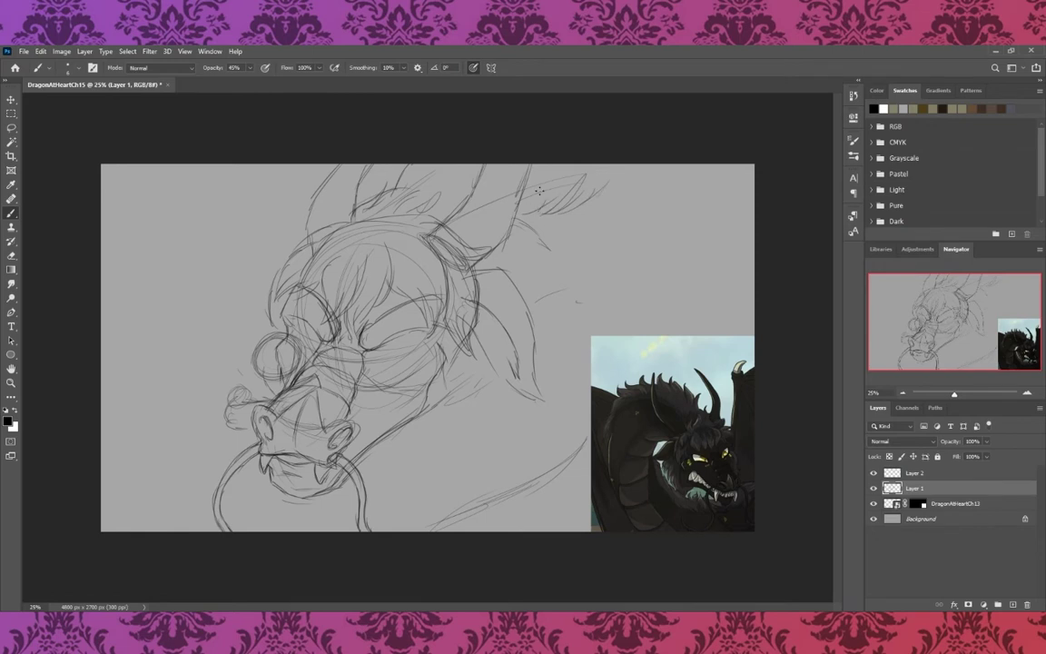
left_click_drag(488, 190, 469, 166)
left_click_drag(519, 180, 506, 171)
mouse_move(467, 363)
left_mouse_down()
mouse_move(434, 443)
mouse_move(456, 419)
left_mouse_up()
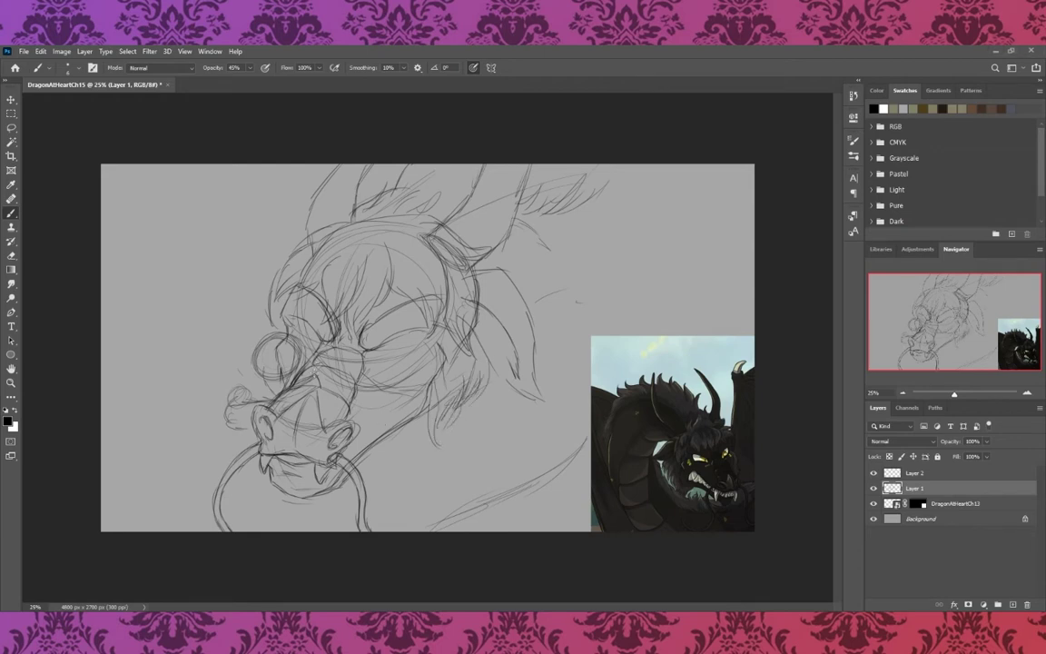
mouse_move(284, 330)
left_mouse_down()
mouse_move(307, 343)
mouse_move(287, 350)
mouse_move(305, 337)
mouse_move(329, 386)
mouse_move(282, 339)
mouse_move(264, 359)
left_mouse_up()
- On Layer 2, draw darker snout strokes and define the eye, brow and eyelid lines
key("alt+bracketright")
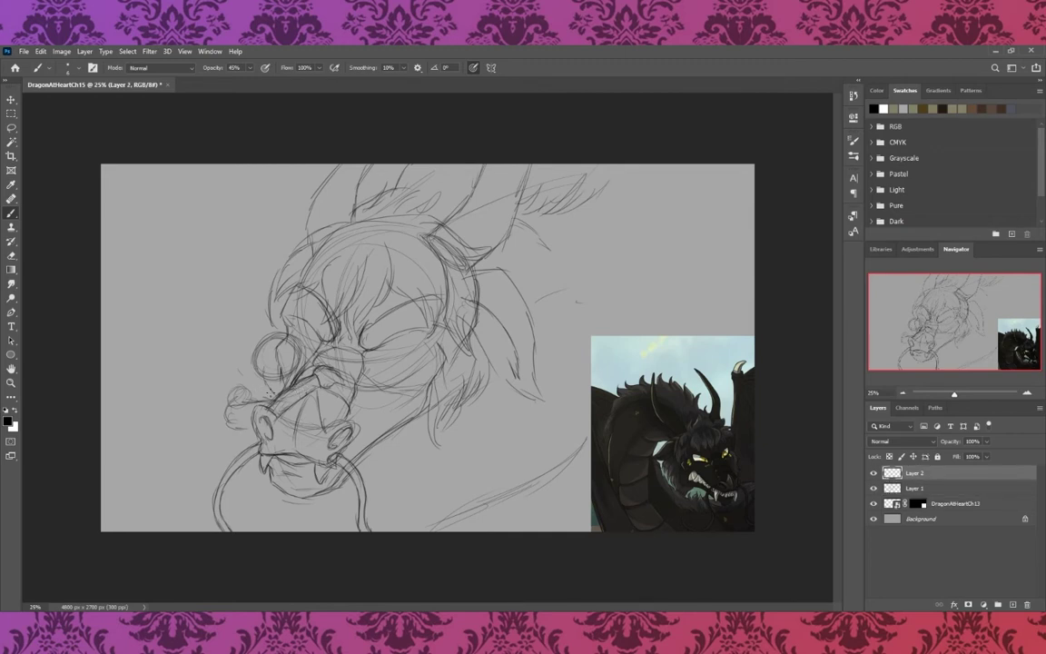
mouse_move(274, 361)
left_mouse_down()
mouse_move(282, 374)
mouse_move(245, 385)
mouse_move(234, 401)
left_mouse_up()
mouse_move(247, 419)
left_mouse_down()
mouse_move(226, 411)
mouse_move(211, 475)
left_mouse_up()
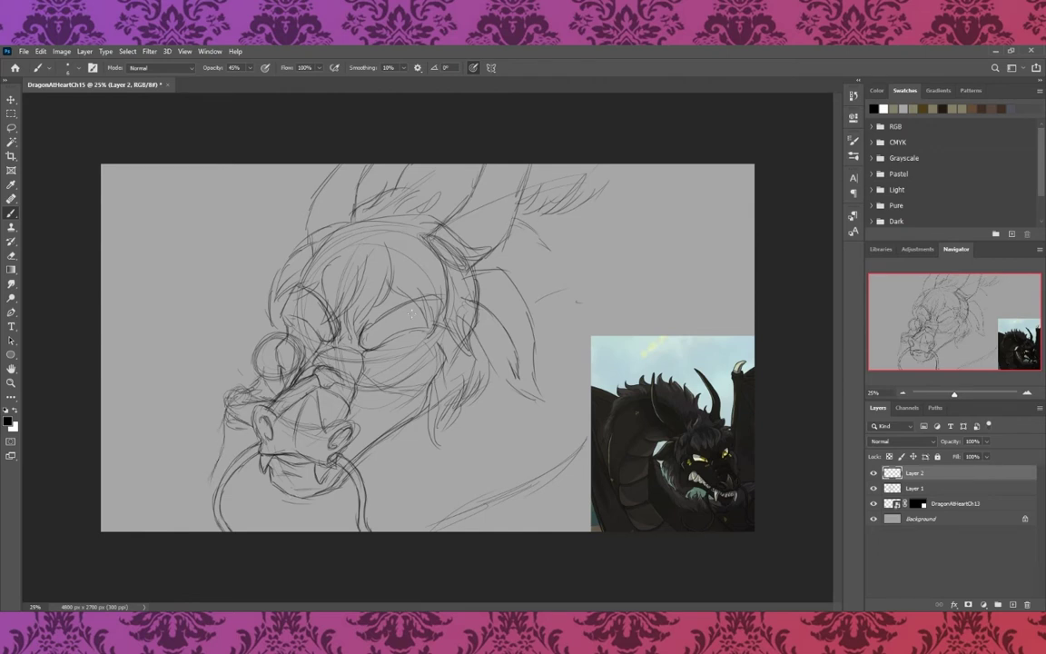
mouse_move(356, 320)
left_mouse_down()
mouse_move(342, 309)
mouse_move(389, 303)
mouse_move(366, 314)
left_mouse_up()
mouse_move(289, 298)
left_mouse_down()
mouse_move(283, 316)
mouse_move(260, 305)
mouse_move(264, 287)
left_mouse_up()
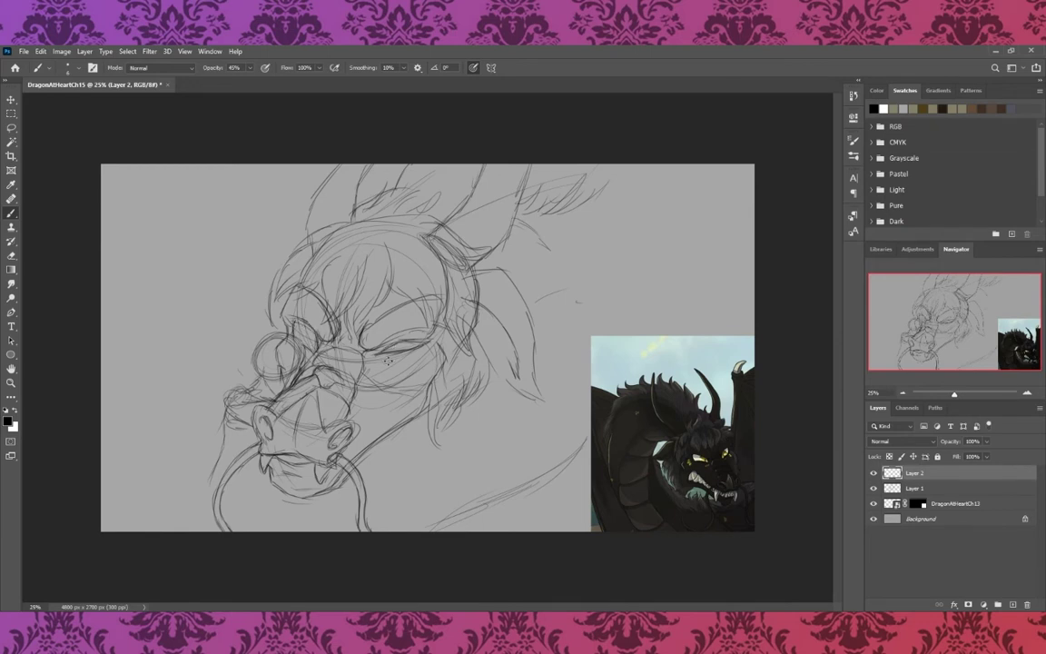
left_click_drag(399, 354, 406, 341)
left_click_drag(280, 325, 307, 336)
mouse_move(372, 307)
left_mouse_down()
mouse_move(343, 316)
mouse_move(356, 296)
mouse_move(396, 291)
left_mouse_up()
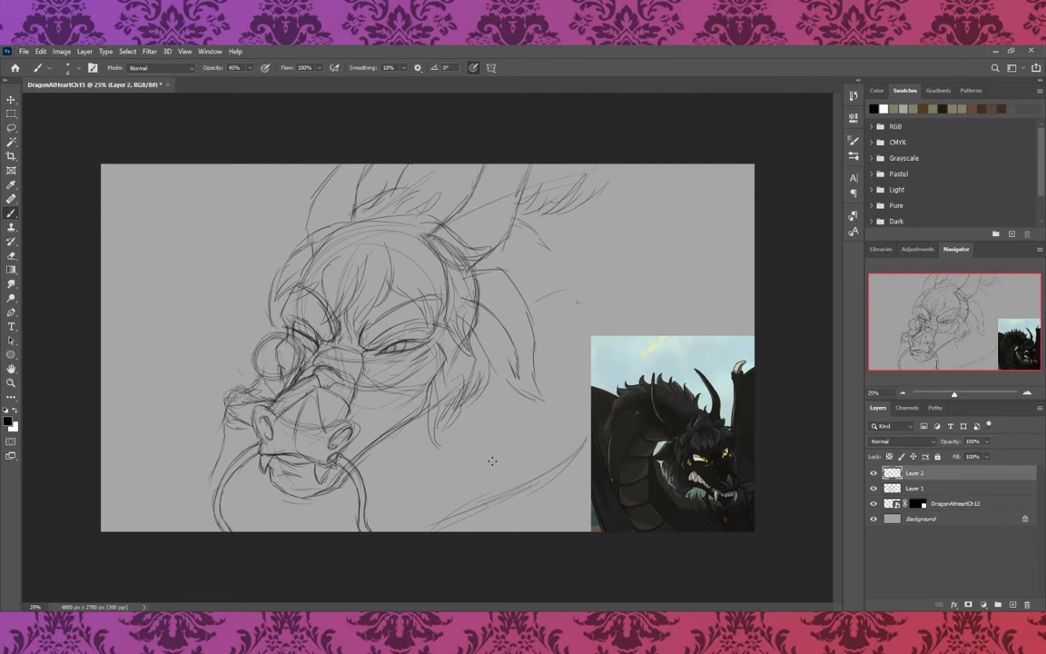
- Darken the jaw and cheek lines, add cheek and neck fur, and trace the ear's outer edge
mouse_move(349, 393)
left_mouse_down()
mouse_move(354, 410)
mouse_move(328, 423)
mouse_move(364, 419)
mouse_move(393, 436)
mouse_move(452, 352)
left_mouse_up()
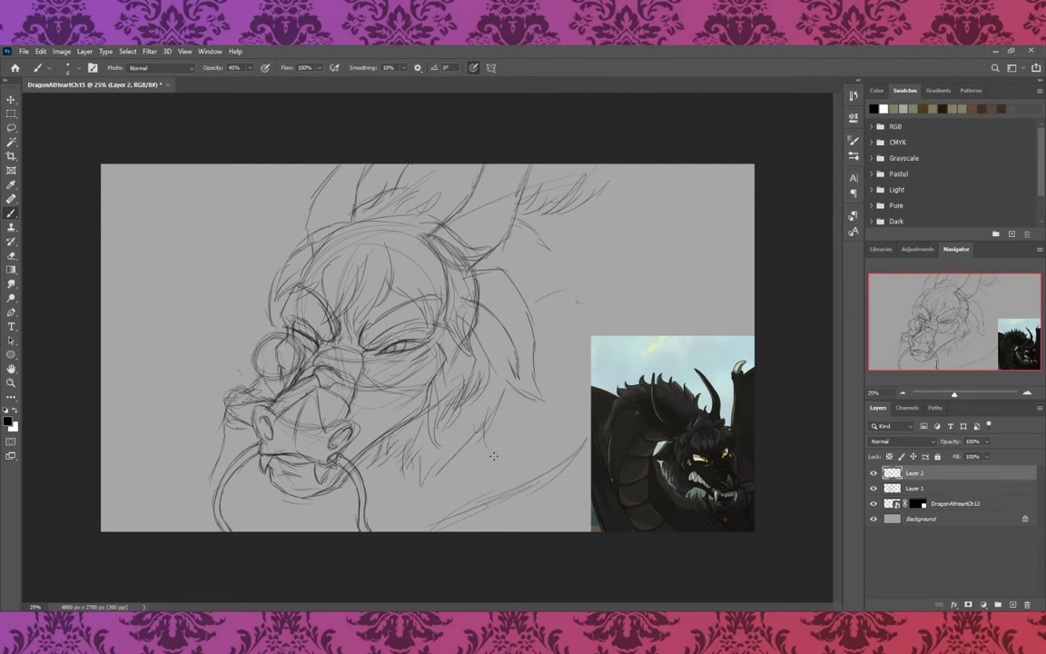
mouse_move(434, 413)
left_mouse_down()
mouse_move(454, 355)
mouse_move(442, 368)
left_mouse_up()
left_click_drag(467, 454, 477, 434)
left_click_drag(428, 396, 439, 346)
left_click_drag(402, 409, 413, 378)
left_click_drag(396, 429, 415, 400)
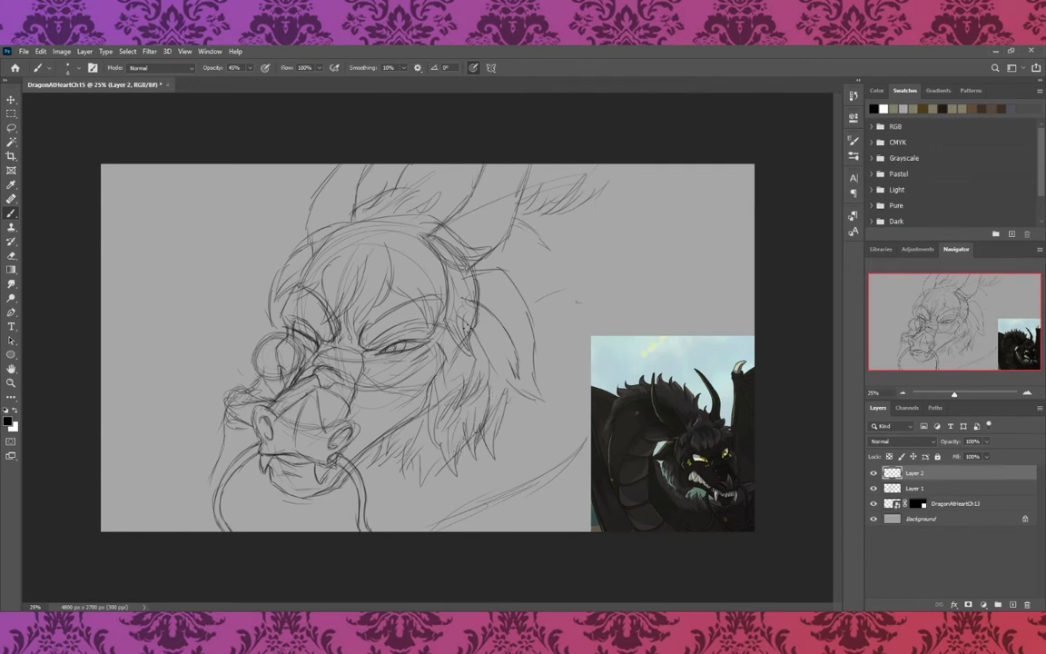
left_click_drag(472, 358, 480, 273)
left_click_drag(445, 227, 544, 389)
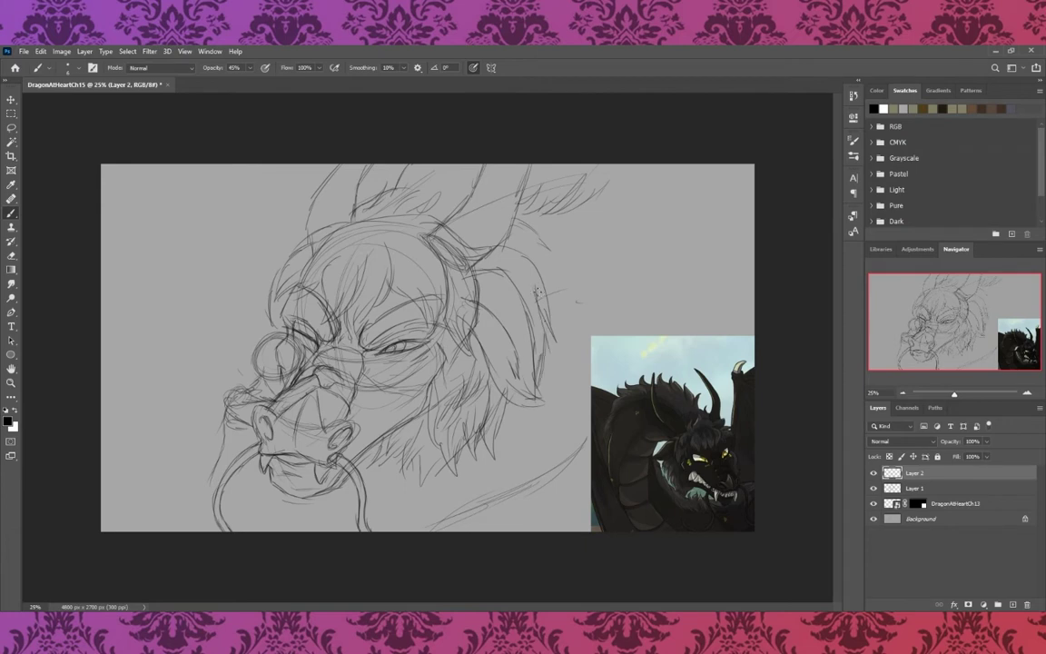
left_click_drag(537, 293, 550, 211)
left_click_drag(363, 172, 405, 159)
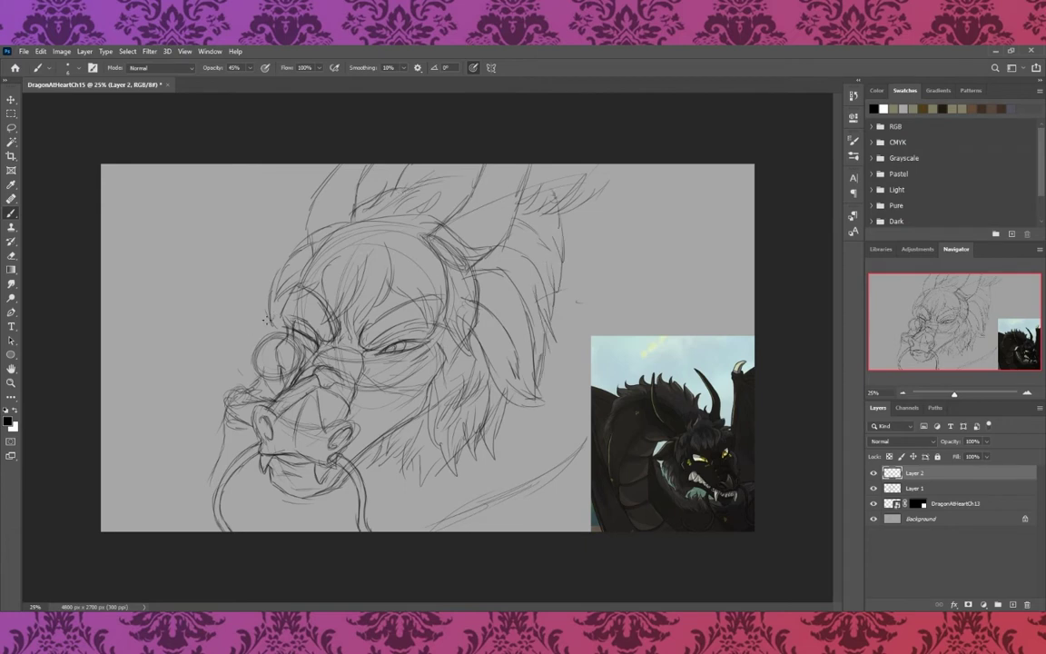
- Line the snout, lower jaw, chin and nostrils, and darken the circle near the eye
left_click_drag(266, 319, 245, 361)
left_click_drag(225, 427, 196, 527)
left_click_drag(242, 445, 258, 525)
mouse_move(206, 443)
left_mouse_down()
mouse_move(243, 438)
mouse_move(189, 530)
left_mouse_up()
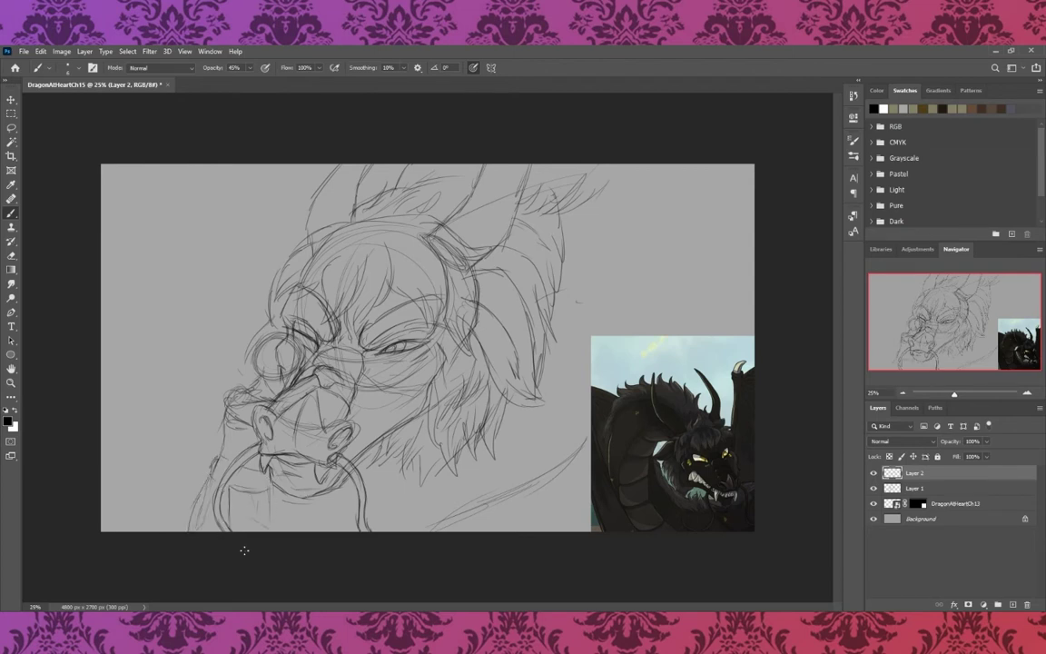
mouse_move(209, 382)
left_mouse_down()
mouse_move(202, 364)
mouse_move(230, 400)
left_mouse_up()
left_click_drag(209, 366, 201, 356)
mouse_move(257, 349)
left_mouse_down()
mouse_move(277, 342)
mouse_move(257, 369)
mouse_move(306, 344)
mouse_move(253, 345)
mouse_move(256, 361)
mouse_move(247, 353)
mouse_move(274, 325)
mouse_move(234, 354)
mouse_move(250, 333)
mouse_move(265, 345)
mouse_move(282, 316)
left_mouse_up()
left_click_drag(294, 363, 302, 348)
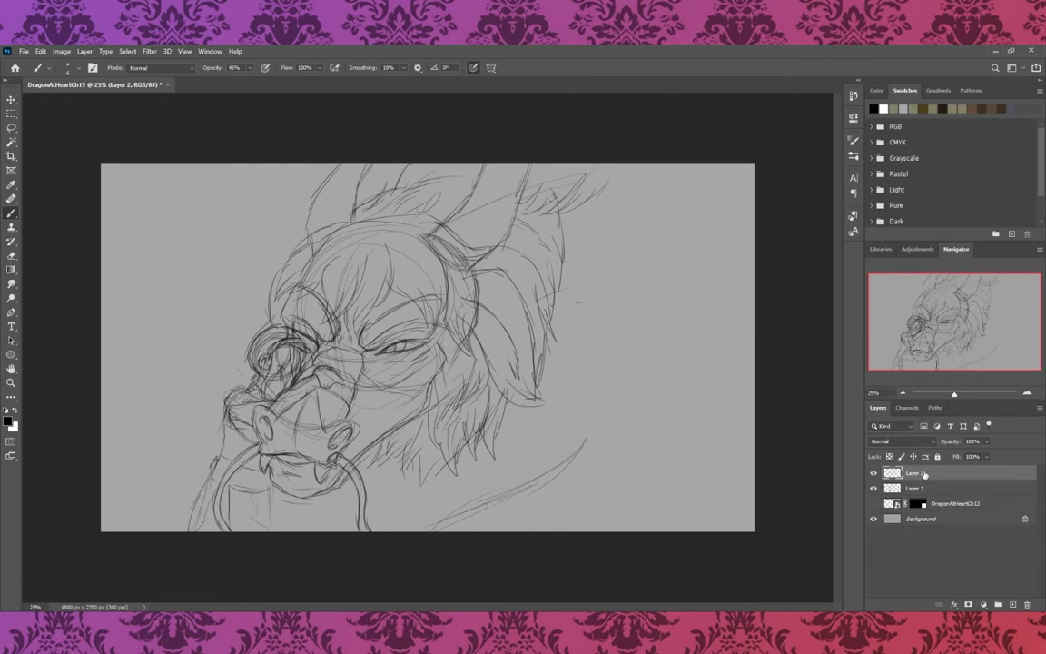
- Hide the reference photo and extend the neck and tail curves to the right
left_click(874, 503)
left_click_drag(625, 324, 731, 319)
mouse_move(595, 193)
left_mouse_down()
mouse_move(608, 179)
mouse_move(670, 186)
mouse_move(737, 167)
left_mouse_up()
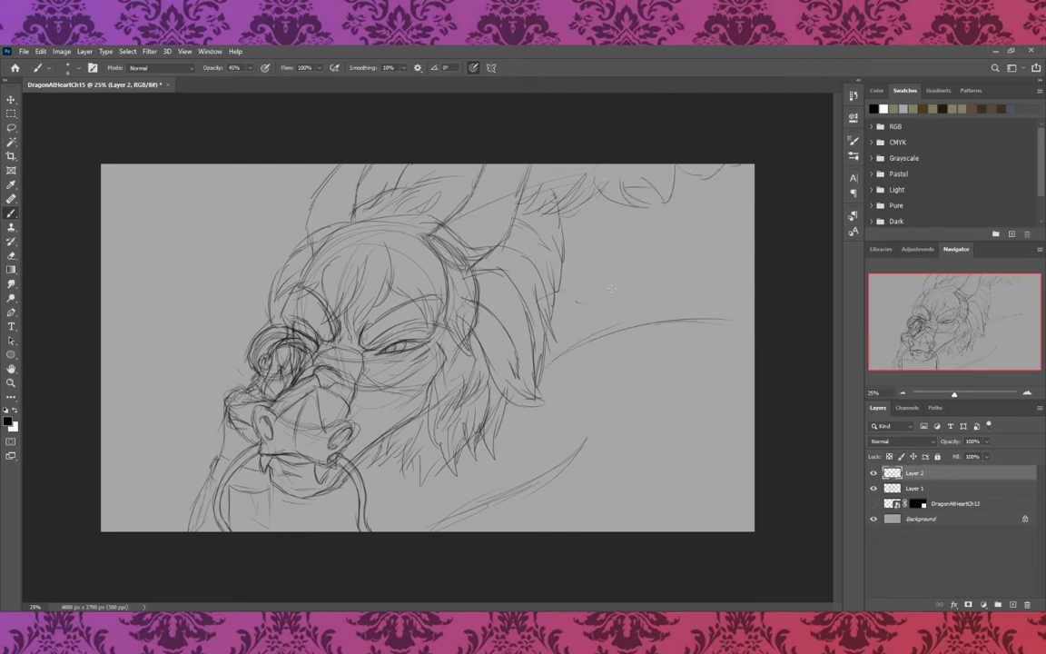
mouse_move(557, 307)
left_mouse_down()
mouse_move(640, 278)
mouse_move(745, 284)
left_mouse_up()
- Rough in the lower body with loose strokes below the face
mouse_move(571, 471)
left_mouse_down()
mouse_move(753, 412)
mouse_move(445, 525)
left_mouse_up()
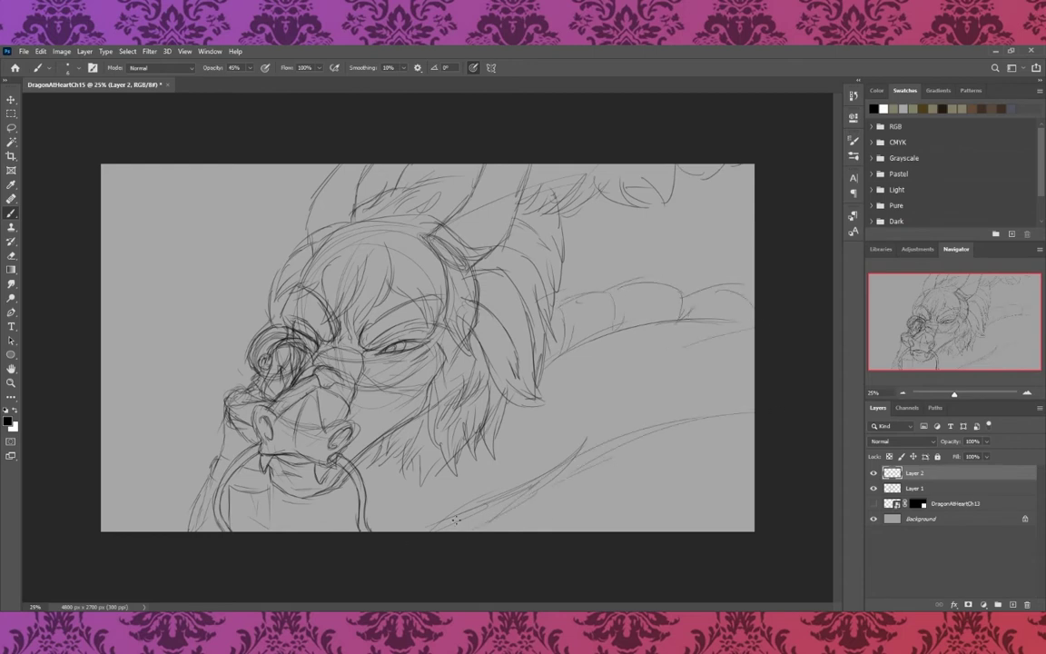
mouse_move(523, 425)
left_mouse_down()
mouse_move(449, 446)
mouse_move(405, 477)
left_mouse_up()
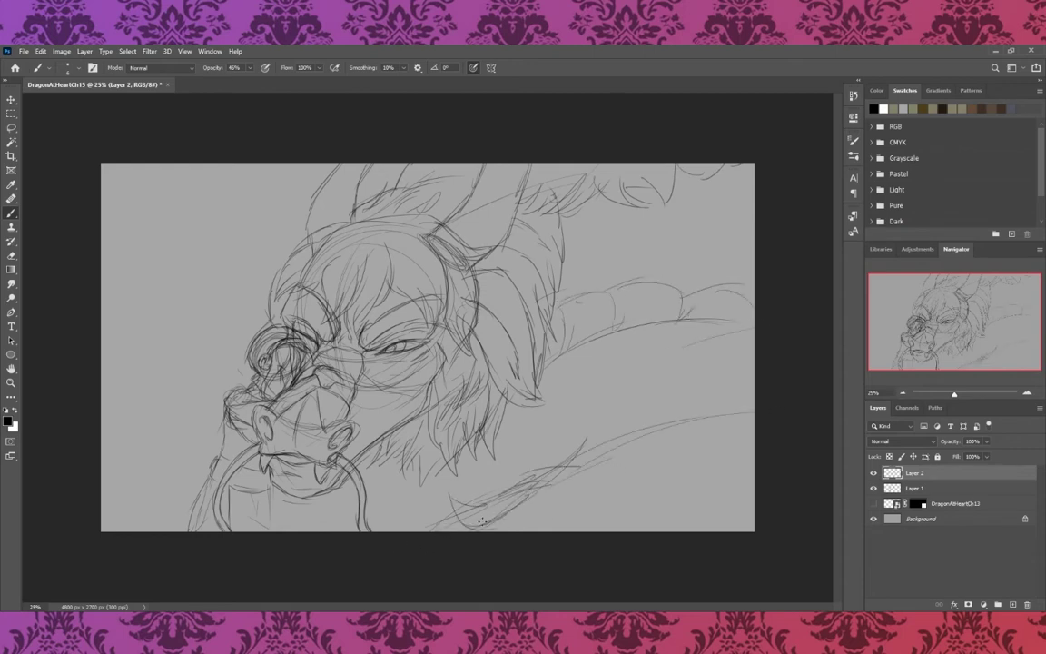
left_click_drag(493, 465, 389, 479)
left_click_drag(533, 465, 481, 445)
left_click_drag(585, 435, 519, 474)
- Sketch loose strokes for the body's lower-right area and right side
left_click_drag(558, 375, 653, 362)
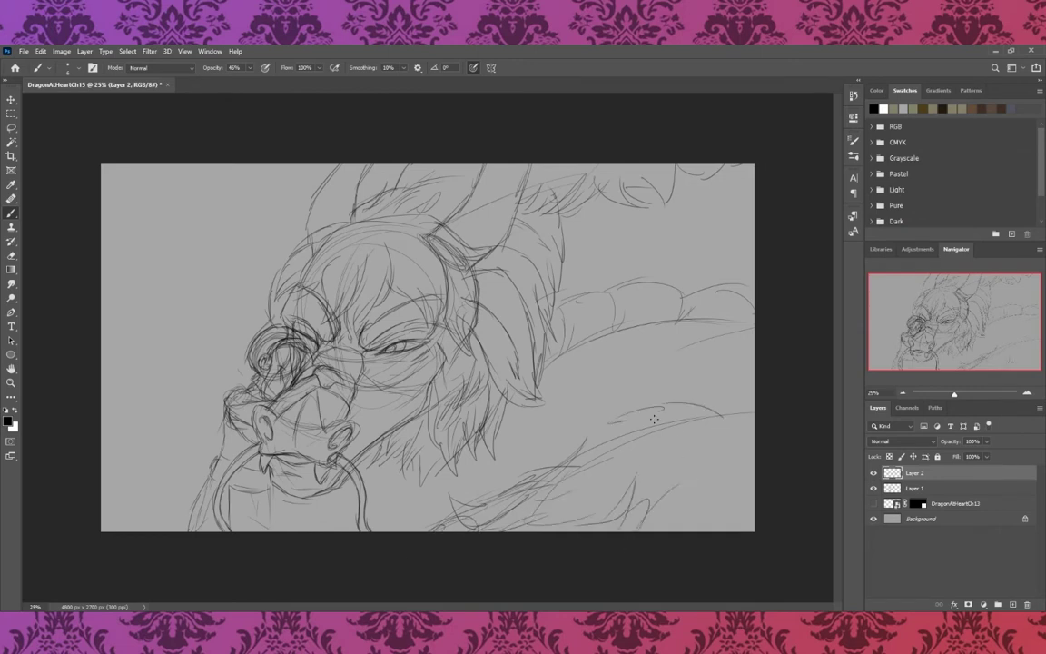
left_click_drag(511, 408, 607, 377)
left_click_drag(752, 461, 729, 498)
left_click_drag(681, 442, 612, 480)
left_click_drag(673, 354, 562, 468)
left_click_drag(657, 456, 612, 494)
left_click_drag(674, 371, 633, 408)
mouse_move(680, 341)
left_mouse_down()
mouse_move(611, 360)
mouse_move(613, 376)
left_mouse_up()
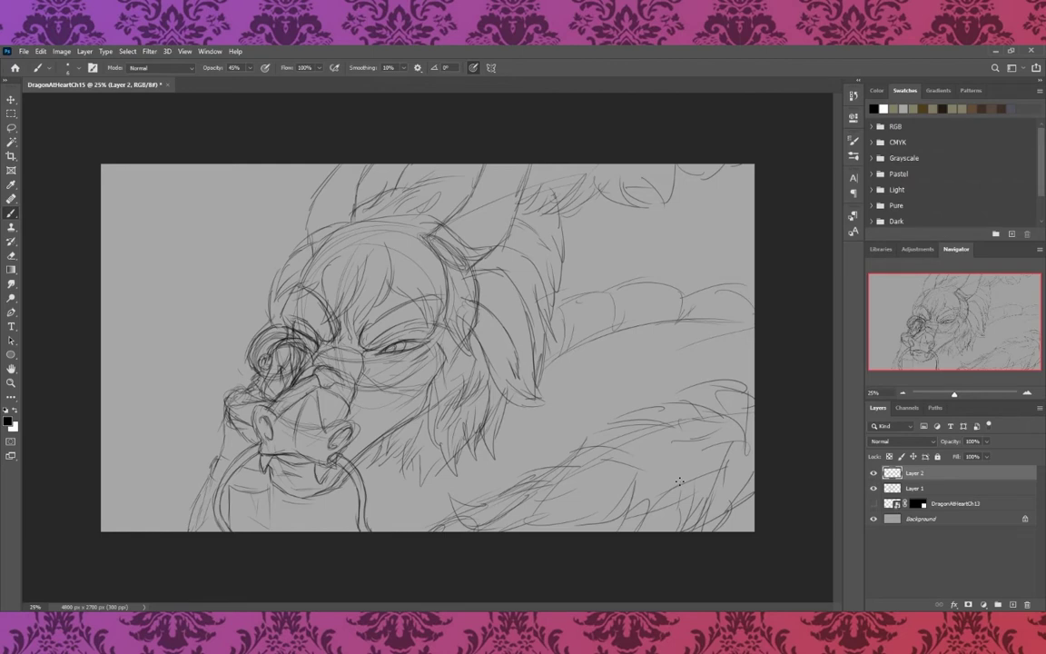
- Create a new layer and sketch whiskers extending left from the snout
left_click(953, 503)
key("ctrl+shift+alt+n")
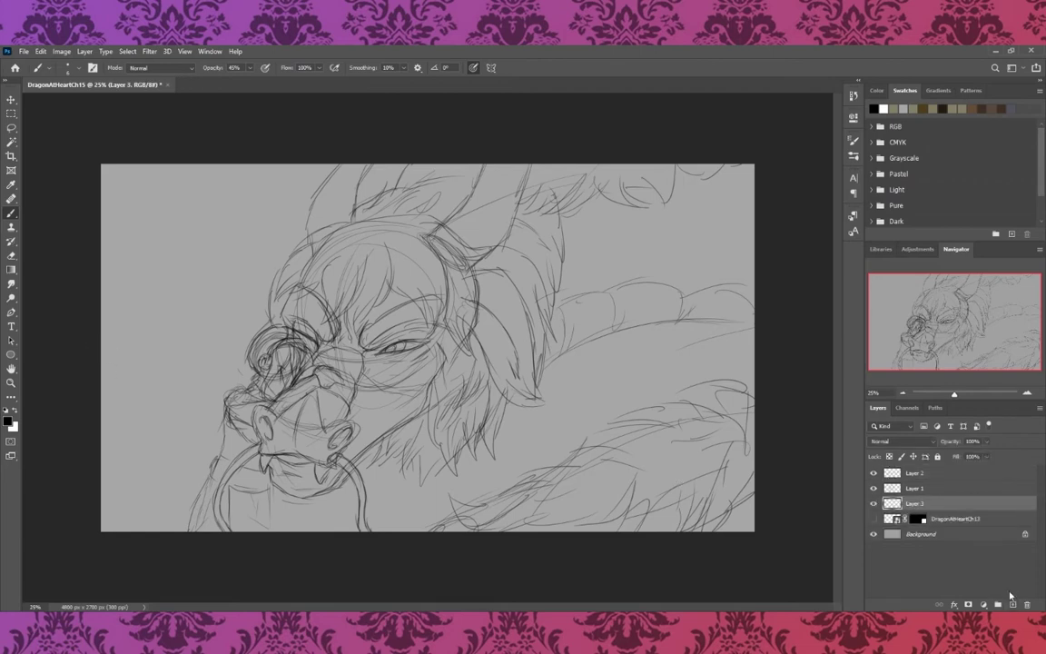
left_click_drag(144, 394, 207, 420)
left_click_drag(472, 423, 677, 392)
left_click_drag(536, 413, 454, 371)
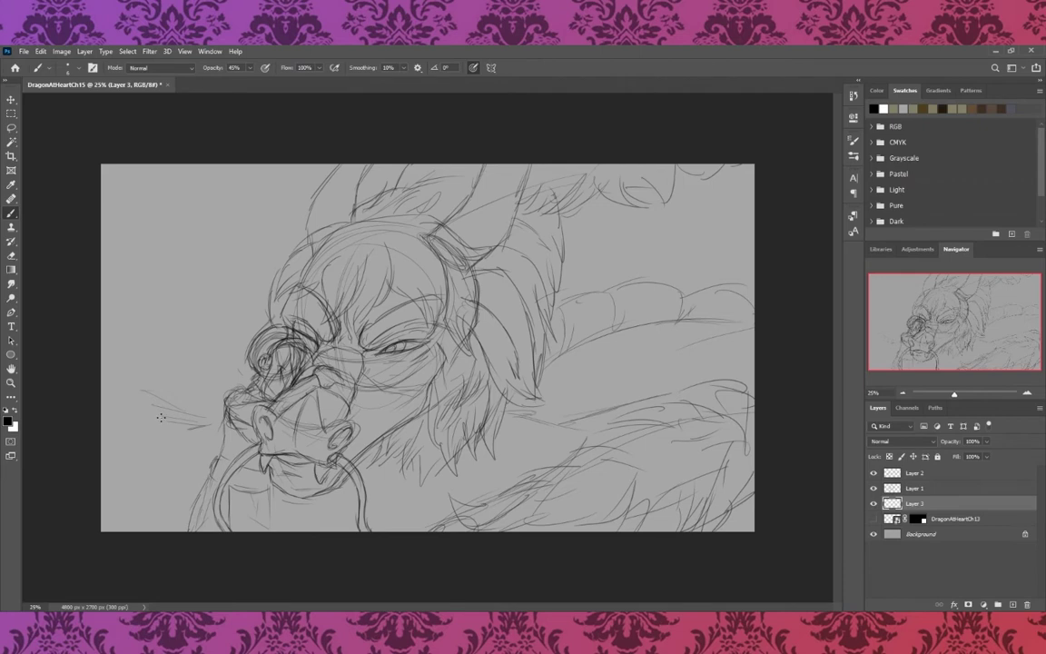
left_click_drag(209, 397, 102, 389)
left_click_drag(169, 320, 180, 363)
left_click_drag(159, 341, 205, 297)
left_click_drag(234, 313, 234, 332)
- Sketch scale ridges along the dragon's back, briefly checking the colour reference
left_click_drag(650, 317, 628, 327)
mouse_move(545, 264)
left_mouse_down()
mouse_move(609, 268)
mouse_move(627, 236)
mouse_move(665, 277)
left_mouse_up()
mouse_move(653, 238)
left_mouse_down()
mouse_move(676, 229)
mouse_move(641, 244)
left_mouse_up()
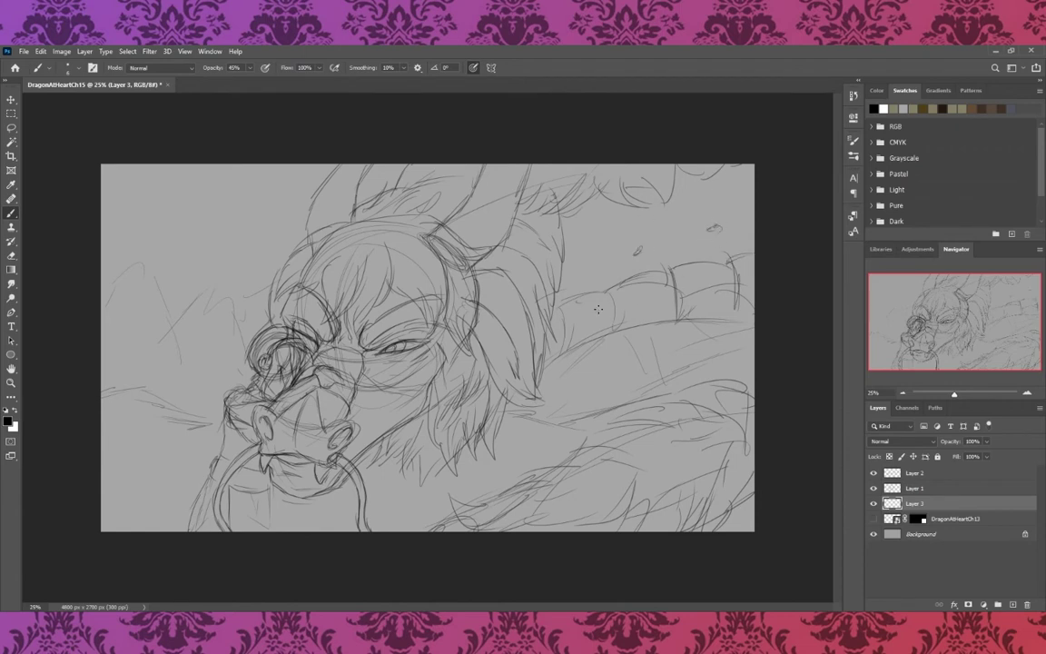
left_click(873, 518)
left_click(874, 518)
- Merge the three sketch layers and rename the result 'Presketch'
left_click(949, 473, "shift")
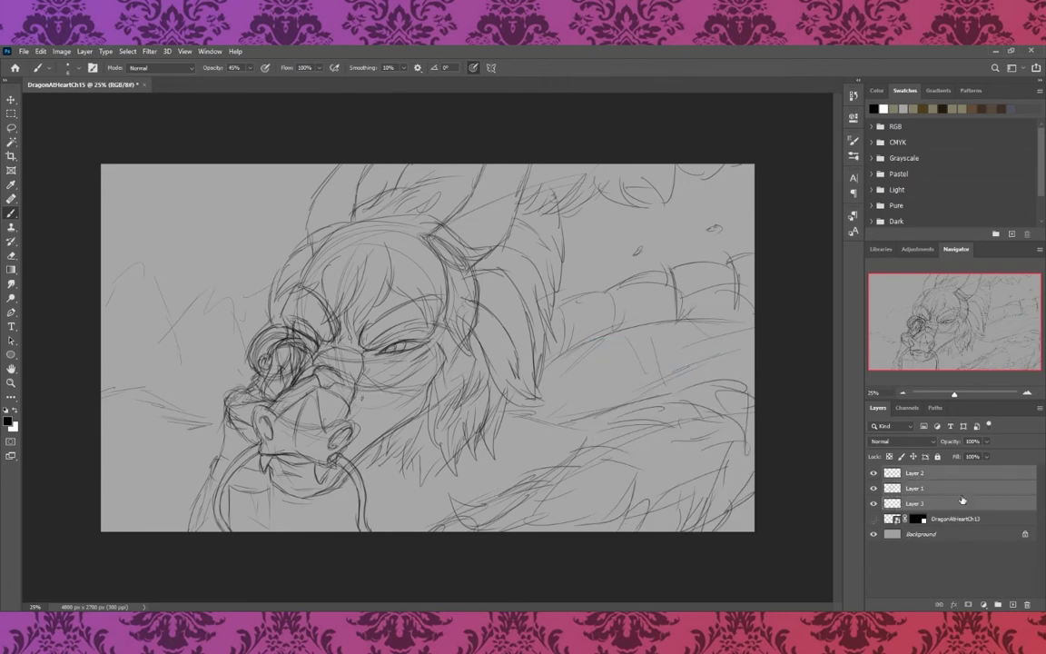
key("ctrl+e")
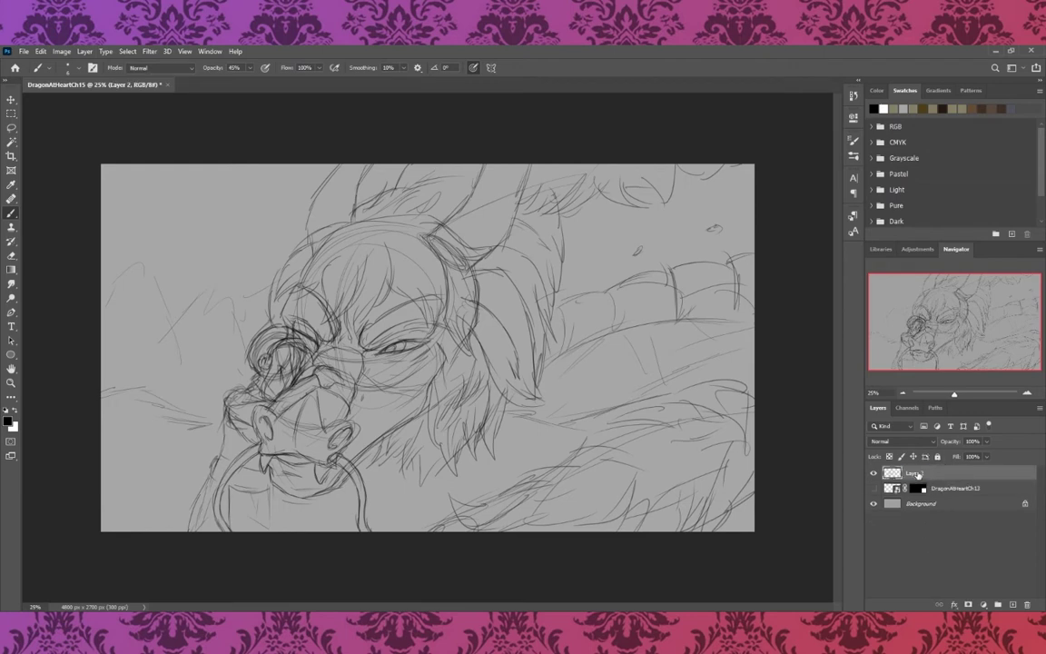
double_click(915, 473)
type("Presketch")
key("Return")
- Add an empty layer, fade Presketch to 40% and set brush opacity to 80%
left_click(1012, 604)
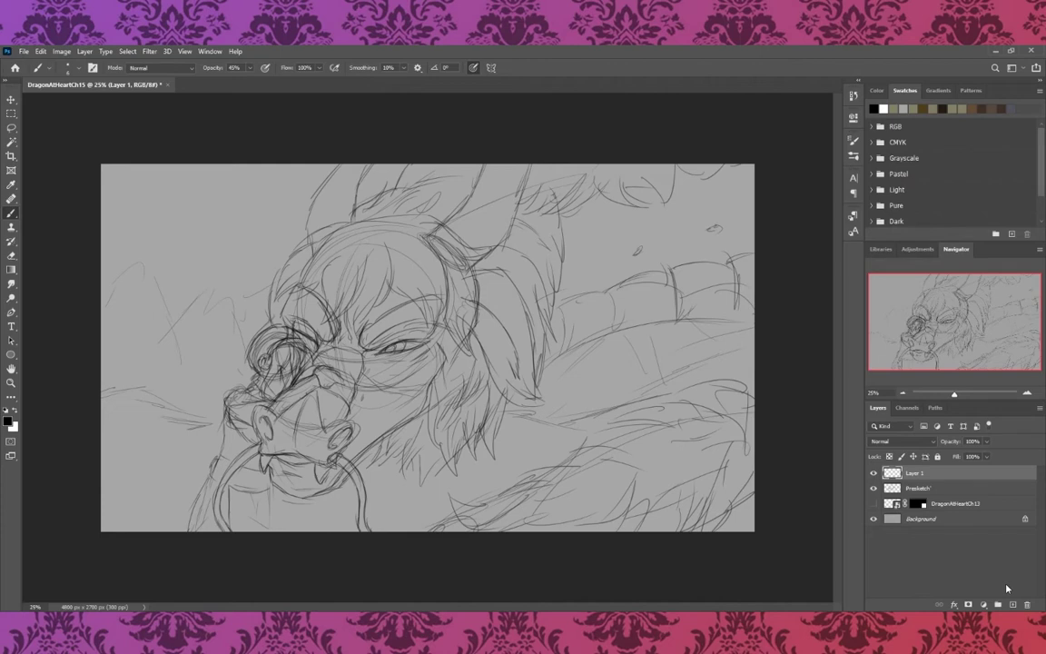
left_click(994, 488)
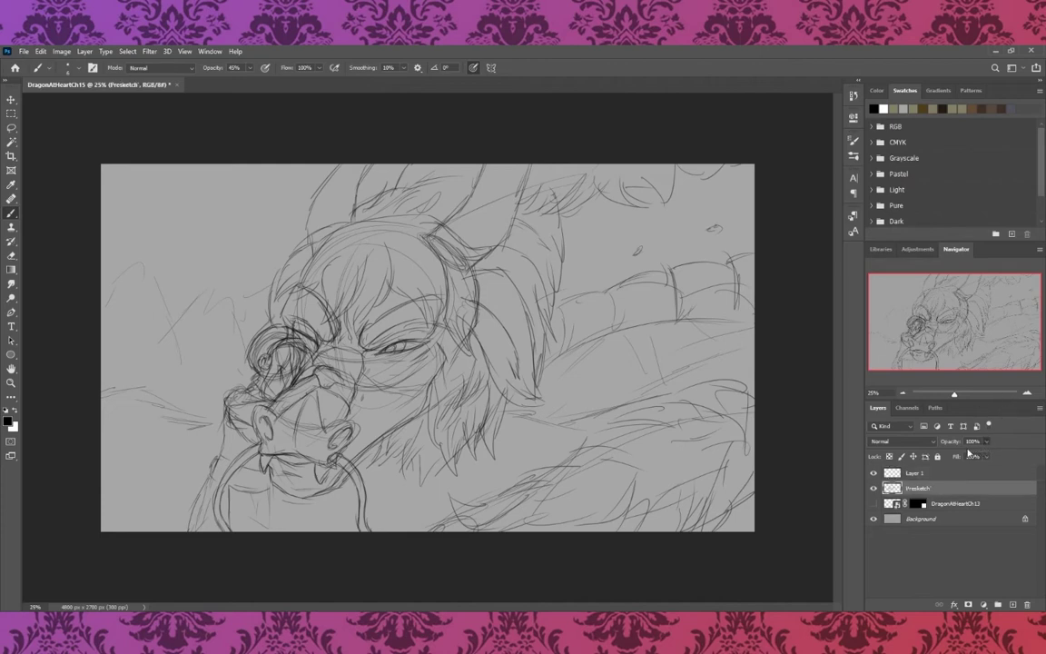
type("40")
key("Return")
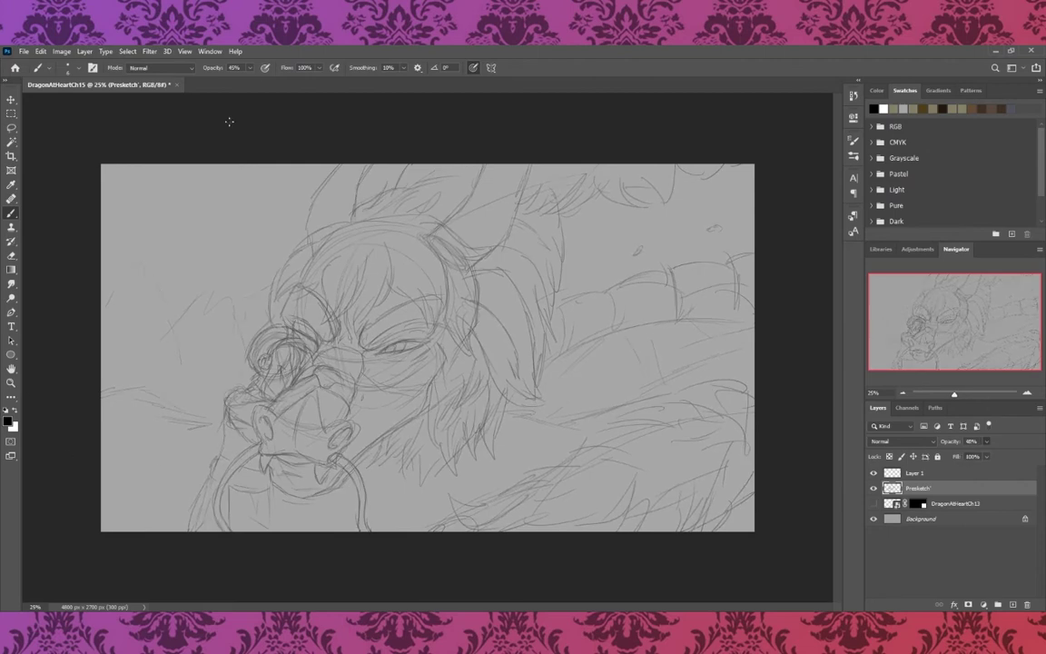
key("8")
key("ctrl+plus")
key("ctrl+plus")
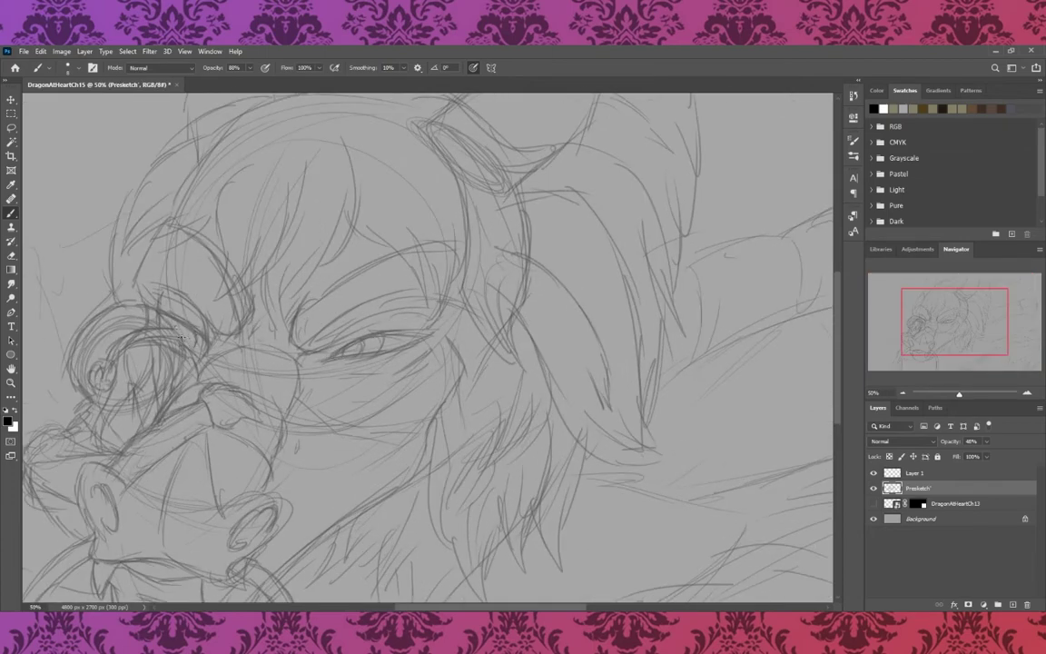
- Draw first dark strokes around the rider's head and face, moving onto Layer 1
left_click_drag(175, 308, 160, 294)
left_click_drag(126, 391, 115, 379)
left_click_drag(138, 423, 111, 442)
mouse_move(105, 328)
left_mouse_down()
mouse_move(89, 395)
mouse_move(120, 329)
left_mouse_up()
left_click(914, 473)
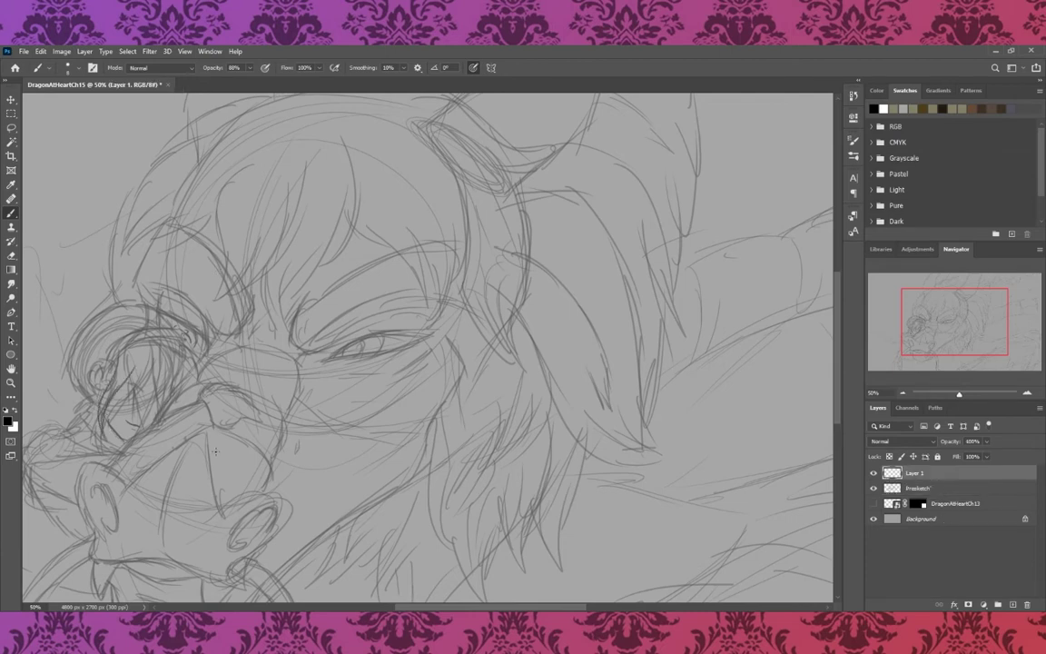
left_click_drag(126, 421, 137, 426)
- Ink the rider's hair strands down the head
left_click_drag(134, 364, 98, 418)
left_click_drag(129, 372, 101, 438)
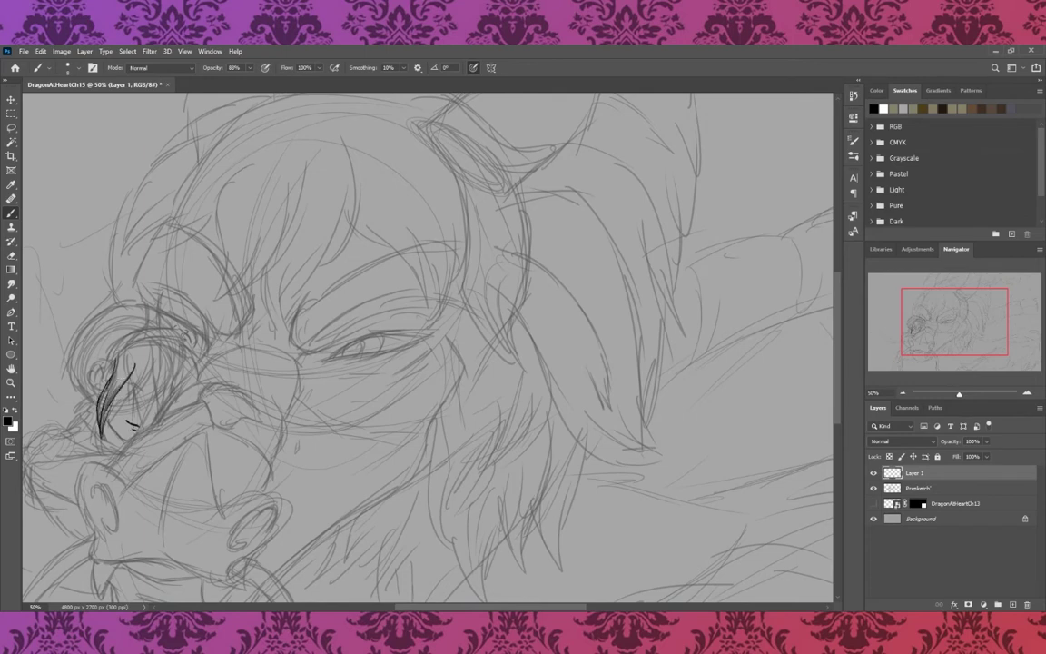
left_click_drag(116, 350, 102, 400)
mouse_move(156, 354)
left_mouse_down()
mouse_move(136, 390)
mouse_move(135, 411)
mouse_move(143, 400)
mouse_move(158, 405)
mouse_move(136, 423)
mouse_move(146, 415)
left_mouse_up()
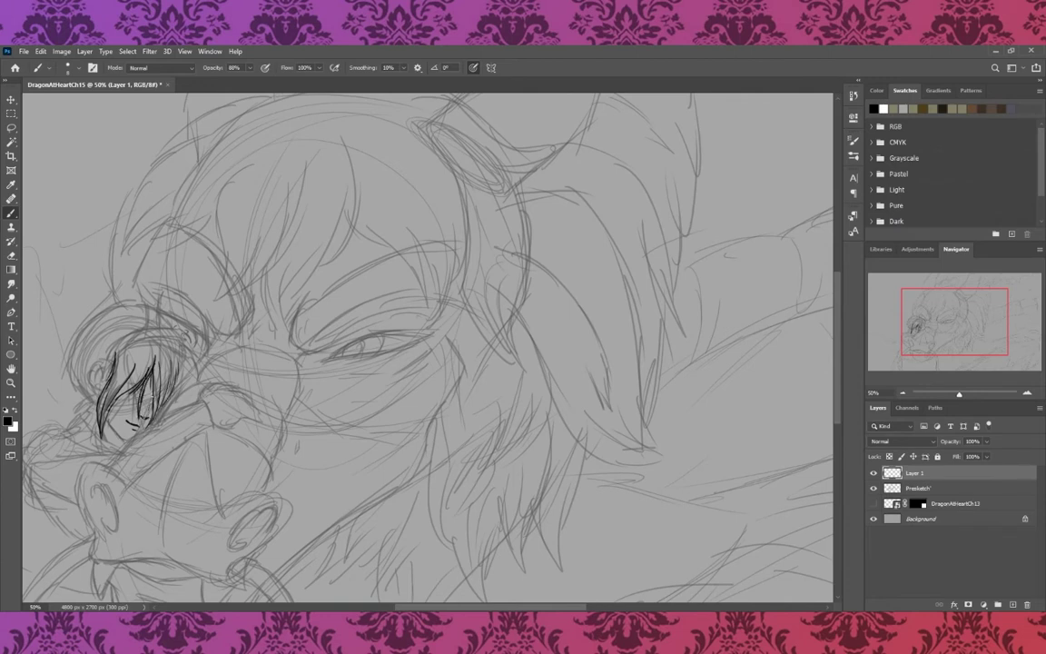
left_click_drag(138, 354, 140, 393)
- Ink the hat arc, bun and outer hat outline, undoing a stray stroke
left_click_drag(185, 343, 197, 376)
mouse_move(112, 357)
left_mouse_down()
mouse_move(187, 344)
mouse_move(164, 324)
mouse_move(136, 327)
mouse_move(109, 361)
left_mouse_up()
mouse_move(173, 333)
left_mouse_down()
mouse_move(93, 356)
mouse_move(89, 372)
mouse_move(104, 386)
mouse_move(80, 410)
left_mouse_up()
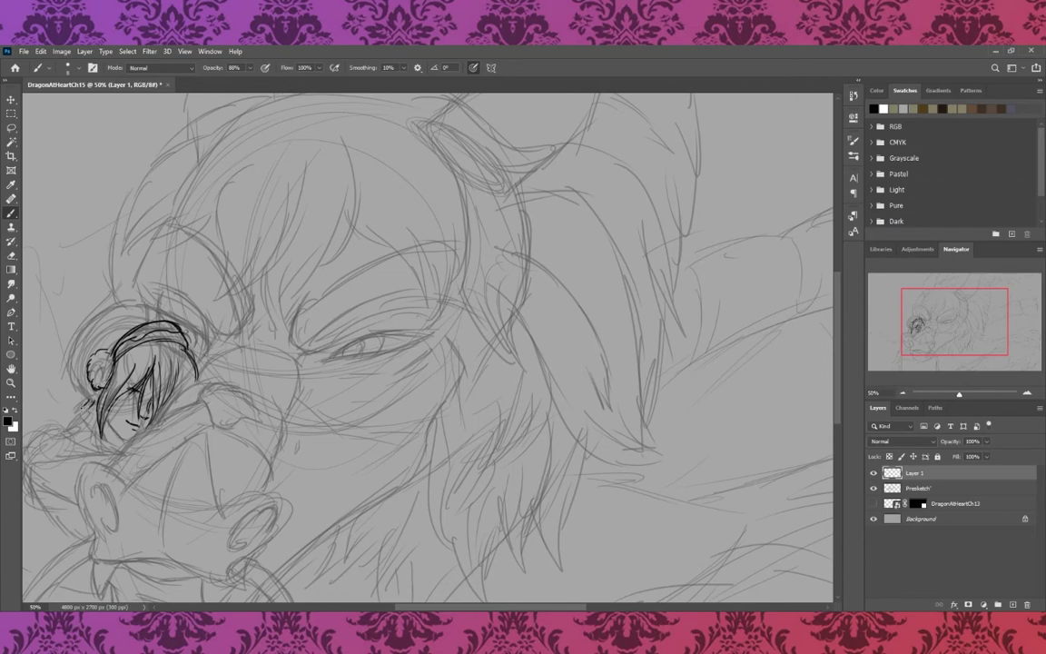
mouse_move(86, 368)
left_mouse_down()
mouse_move(71, 314)
mouse_move(104, 291)
mouse_move(154, 293)
mouse_move(186, 323)
mouse_move(195, 313)
mouse_move(189, 343)
mouse_move(205, 365)
left_mouse_up()
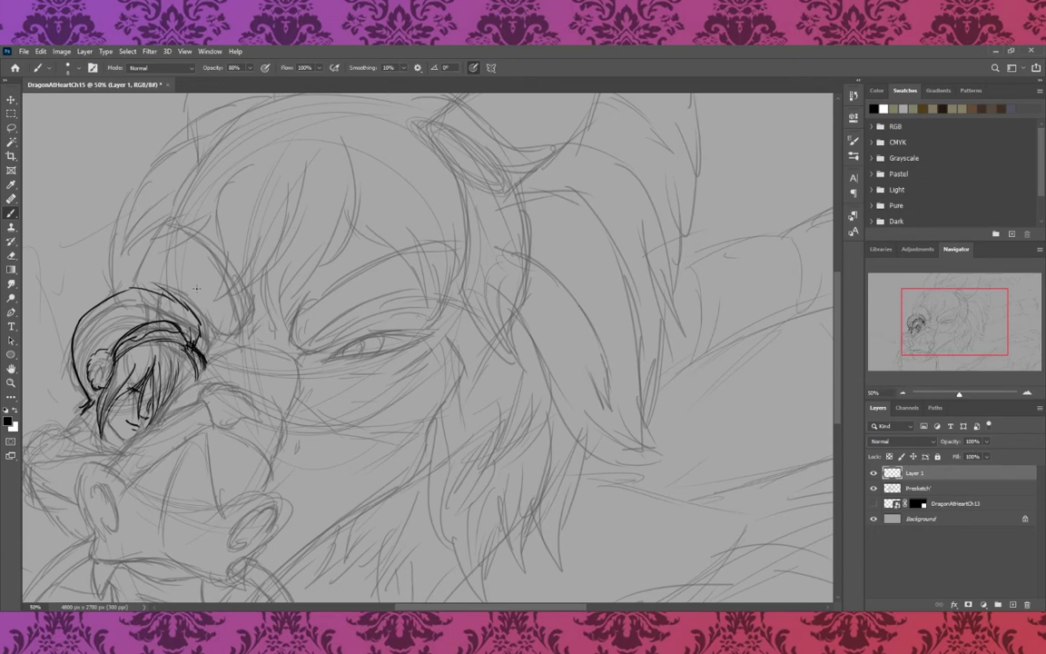
mouse_move(169, 287)
left_mouse_down()
mouse_move(178, 315)
mouse_move(143, 255)
left_mouse_up()
key("ctrl+z")
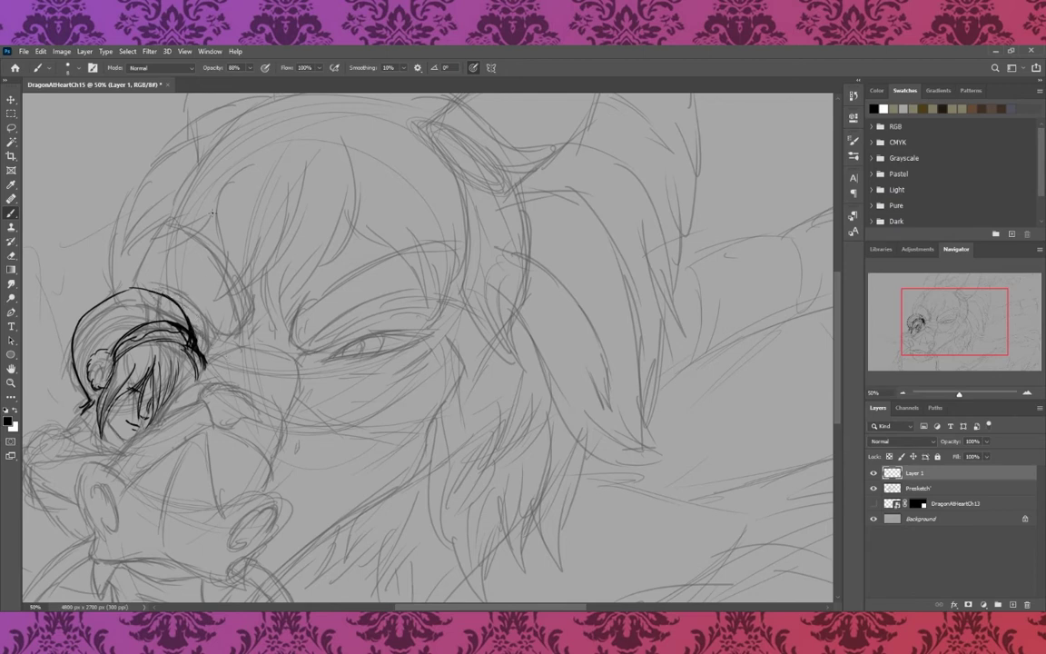
- Ink fur strands over the forehead and the brow line above the eye
mouse_move(245, 168)
left_mouse_down()
mouse_move(213, 214)
mouse_move(222, 318)
mouse_move(238, 254)
left_mouse_up()
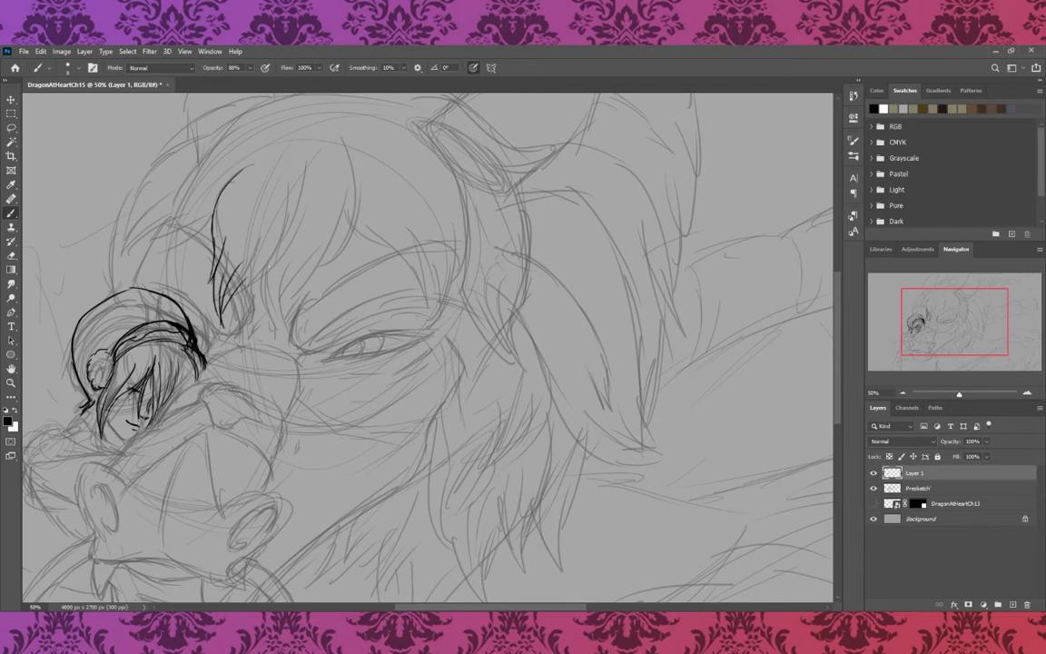
mouse_move(292, 188)
left_mouse_down()
mouse_move(256, 277)
mouse_move(273, 349)
left_mouse_up()
left_click_drag(339, 163, 321, 263)
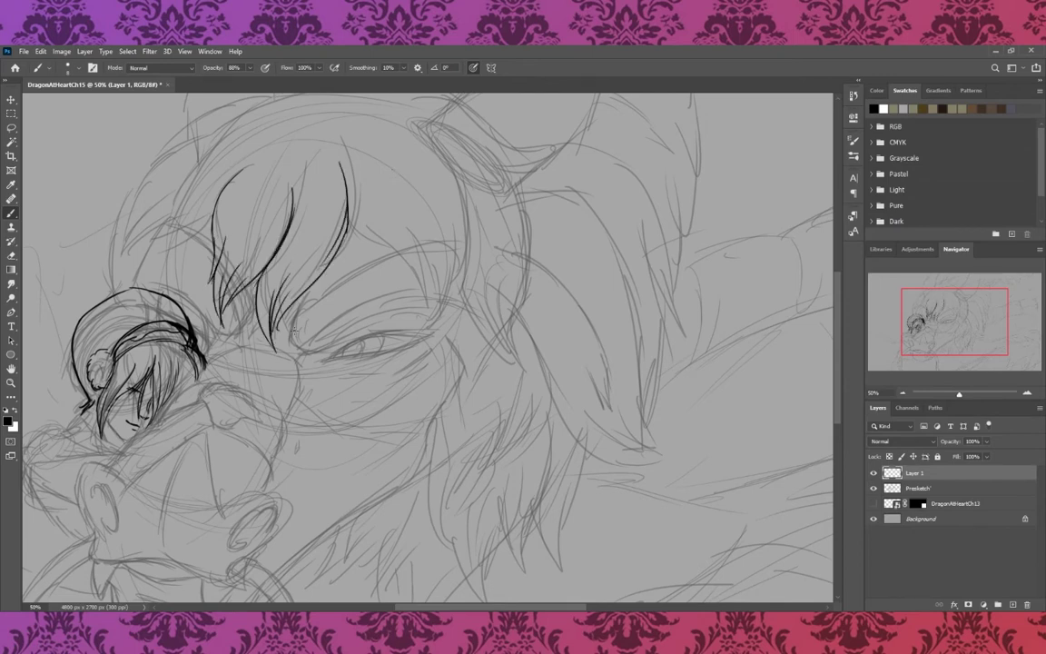
left_click_drag(293, 343, 450, 274)
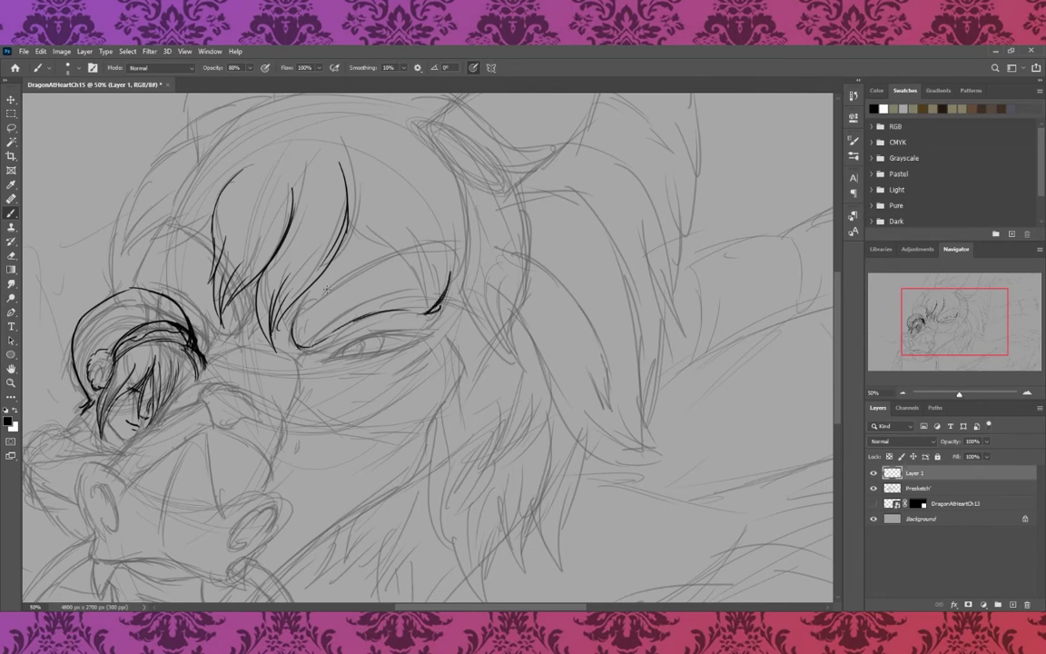
left_click_drag(372, 167, 338, 314)
mouse_move(380, 214)
left_mouse_down()
mouse_move(426, 291)
mouse_move(416, 361)
left_mouse_up()
left_click_drag(440, 203, 426, 313)
mouse_move(455, 176)
left_mouse_down()
mouse_move(470, 244)
mouse_move(445, 299)
left_mouse_up()
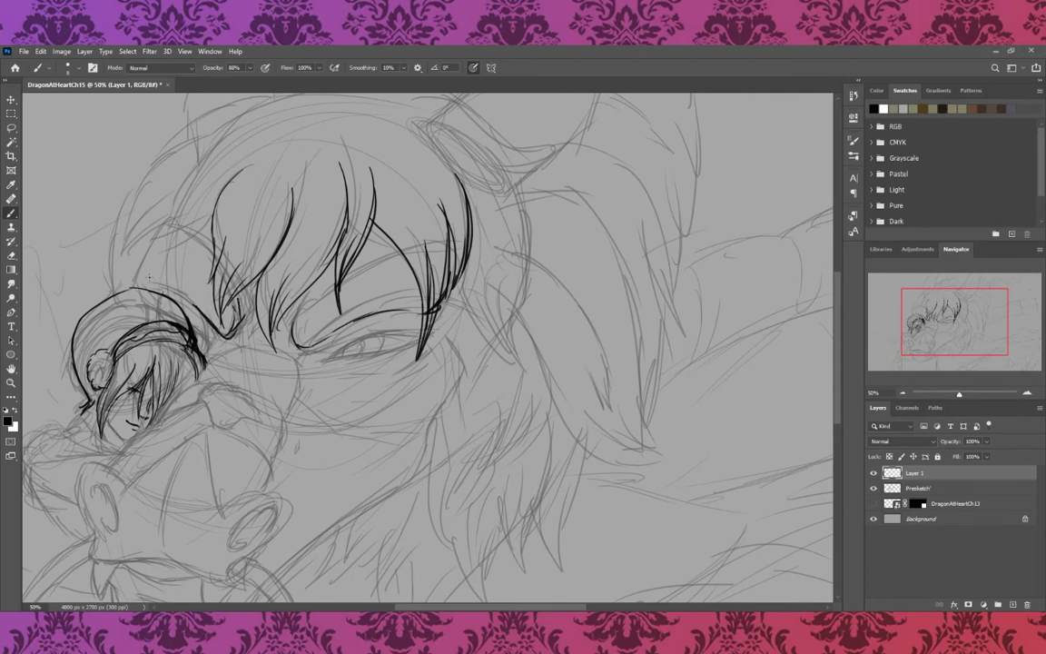
- Ink fur strands on the head's left side and the top of the rider's hat
mouse_move(215, 211)
left_mouse_down()
mouse_move(166, 251)
mouse_move(124, 263)
left_mouse_up()
left_click_drag(154, 202, 121, 273)
left_click_drag(168, 153, 127, 281)
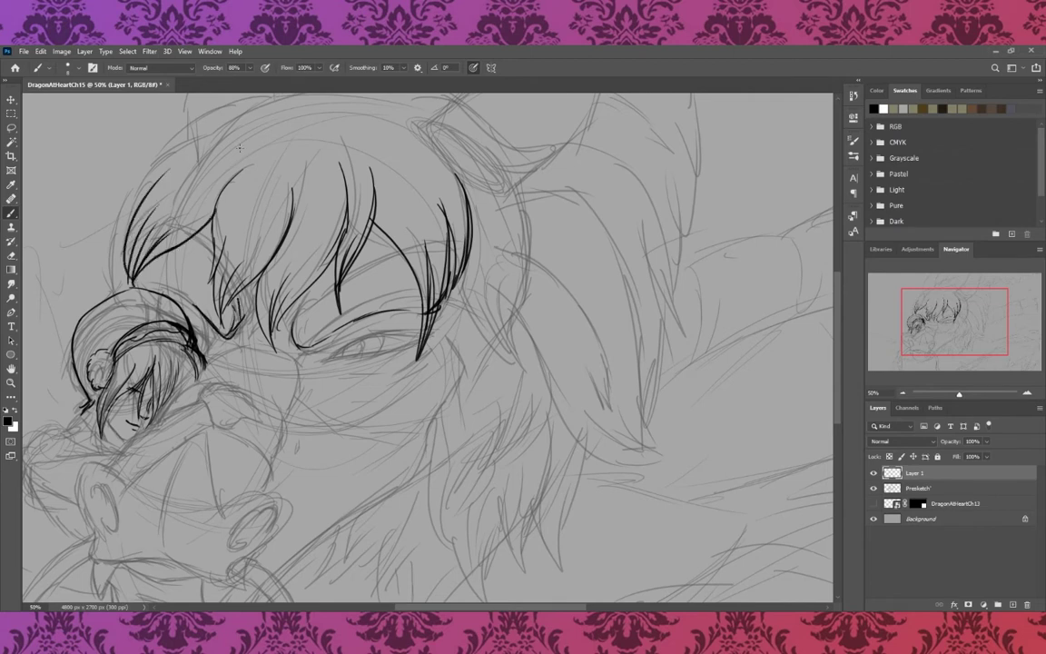
left_click_drag(184, 200, 166, 247)
left_click_drag(216, 182, 184, 282)
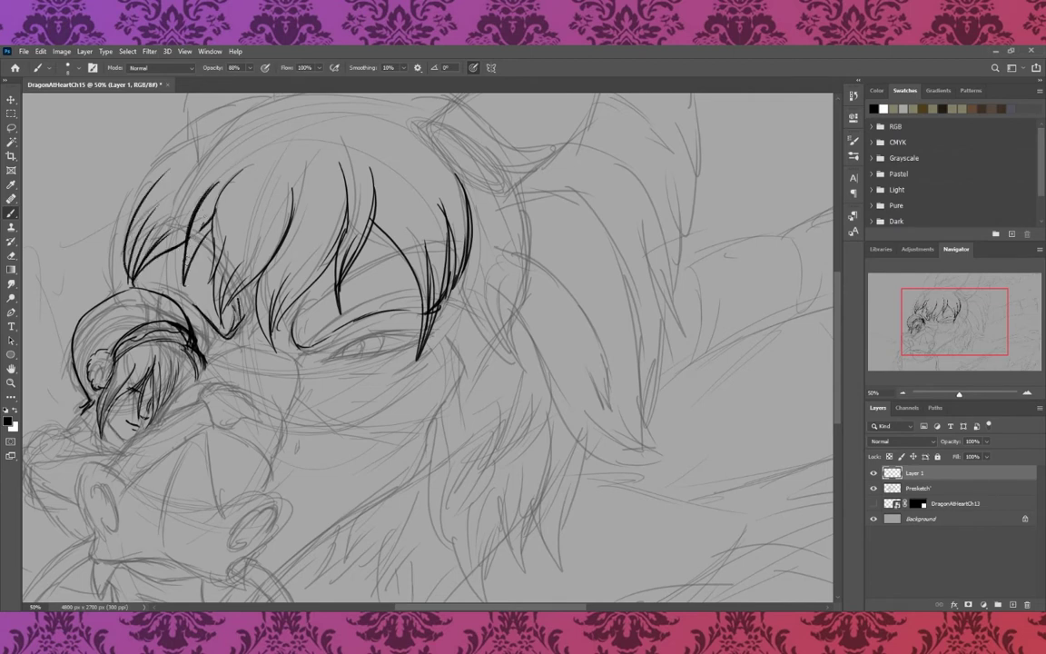
left_click_drag(241, 170, 222, 254)
mouse_move(148, 284)
left_mouse_down()
mouse_move(189, 314)
mouse_move(180, 329)
left_mouse_up()
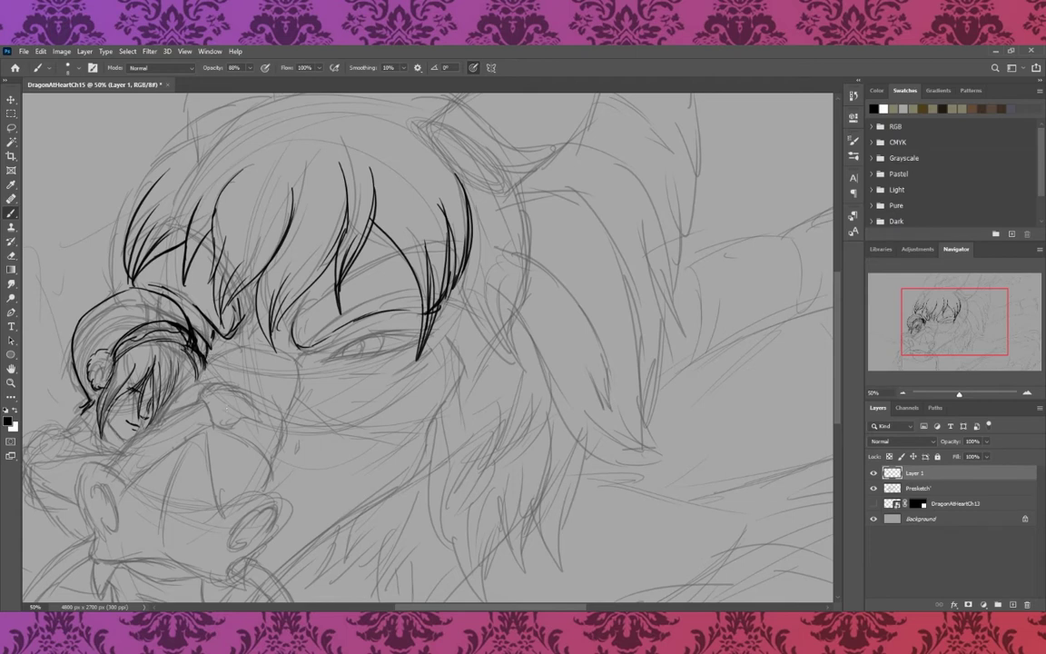
- Ink the eyelid and spiky fur along the top of the head
left_click_drag(292, 319, 310, 346)
left_click_drag(344, 271, 386, 252)
left_click_drag(211, 261, 179, 218)
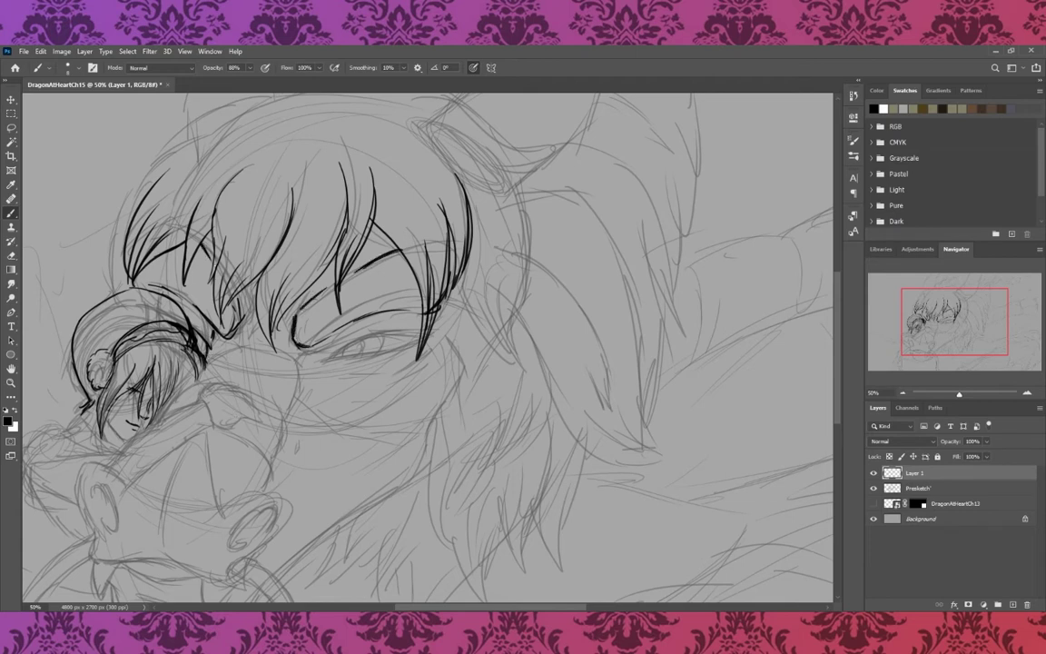
scroll(811, 332, "up", 3)
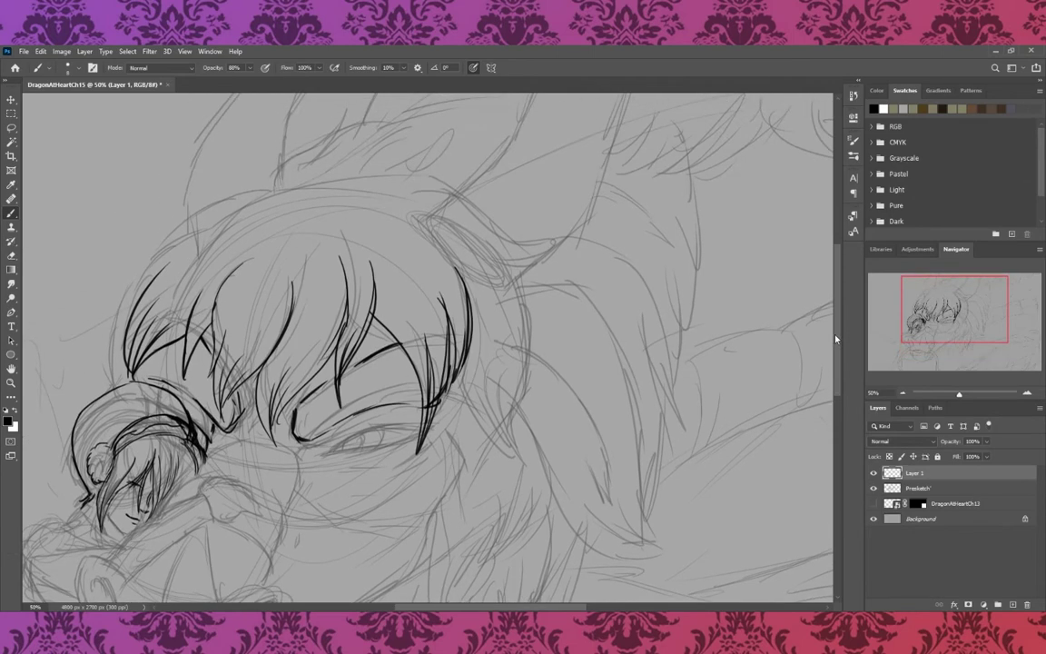
left_click_drag(293, 200, 186, 201)
mouse_move(264, 188)
left_mouse_down()
mouse_move(186, 199)
mouse_move(123, 304)
left_mouse_up()
mouse_move(273, 192)
left_mouse_down()
mouse_move(226, 207)
mouse_move(259, 247)
mouse_move(273, 314)
left_mouse_up()
left_click_drag(331, 202, 309, 346)
left_click_drag(320, 227, 347, 179)
mouse_move(309, 182)
left_mouse_down()
mouse_move(228, 160)
mouse_move(361, 156)
mouse_move(490, 214)
left_mouse_up()
- Ink long fur strands down the head's right side and top right
mouse_move(458, 264)
left_mouse_down()
mouse_move(496, 327)
mouse_move(458, 514)
left_mouse_up()
left_click_drag(454, 368, 420, 445)
left_click_drag(440, 298, 462, 413)
left_click_drag(458, 358, 481, 434)
left_click_drag(468, 356, 489, 443)
left_click_drag(472, 277, 484, 377)
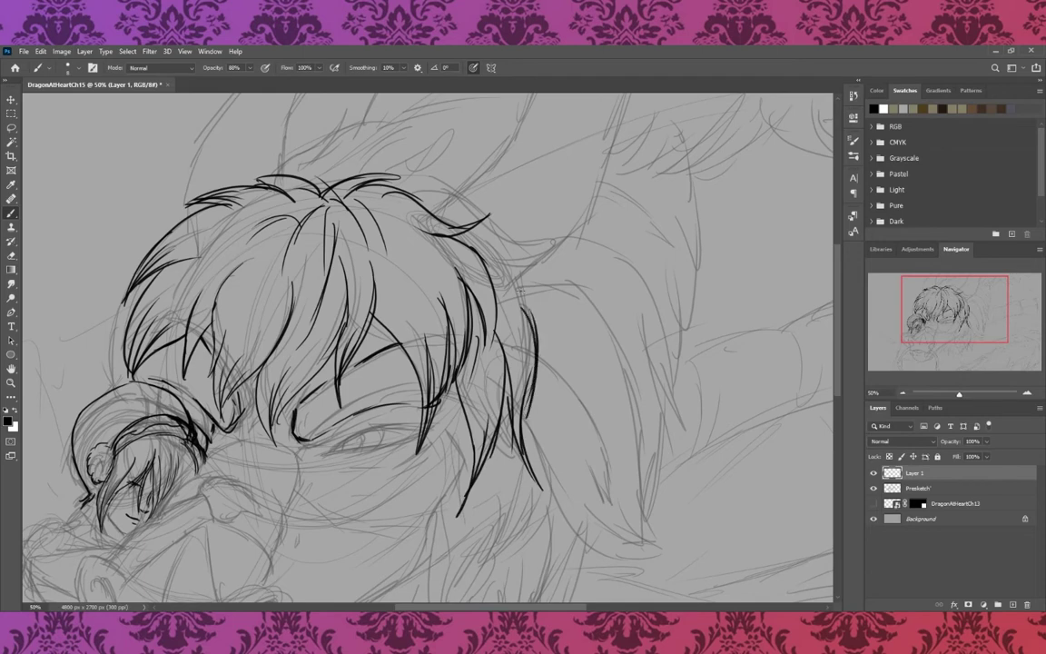
left_click_drag(430, 207, 563, 238)
mouse_move(459, 227)
left_mouse_down()
mouse_move(508, 268)
mouse_move(499, 317)
left_mouse_up()
left_click_drag(463, 265, 495, 346)
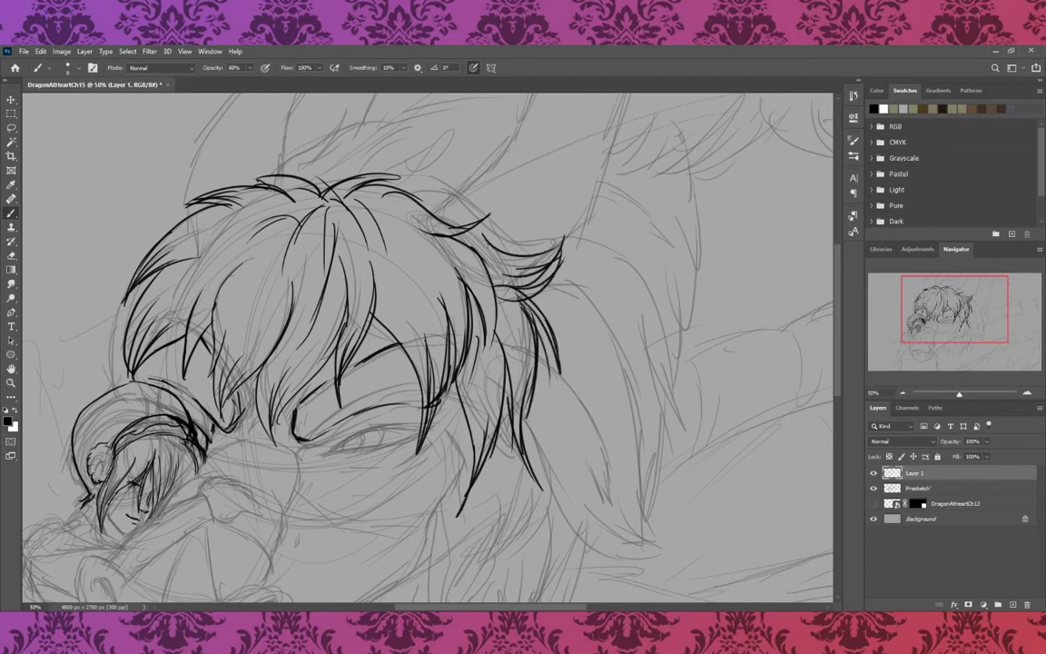
left_click_drag(527, 300, 560, 372)
mouse_move(359, 177)
left_mouse_down()
mouse_move(420, 168)
mouse_move(454, 185)
mouse_move(449, 223)
left_mouse_up()
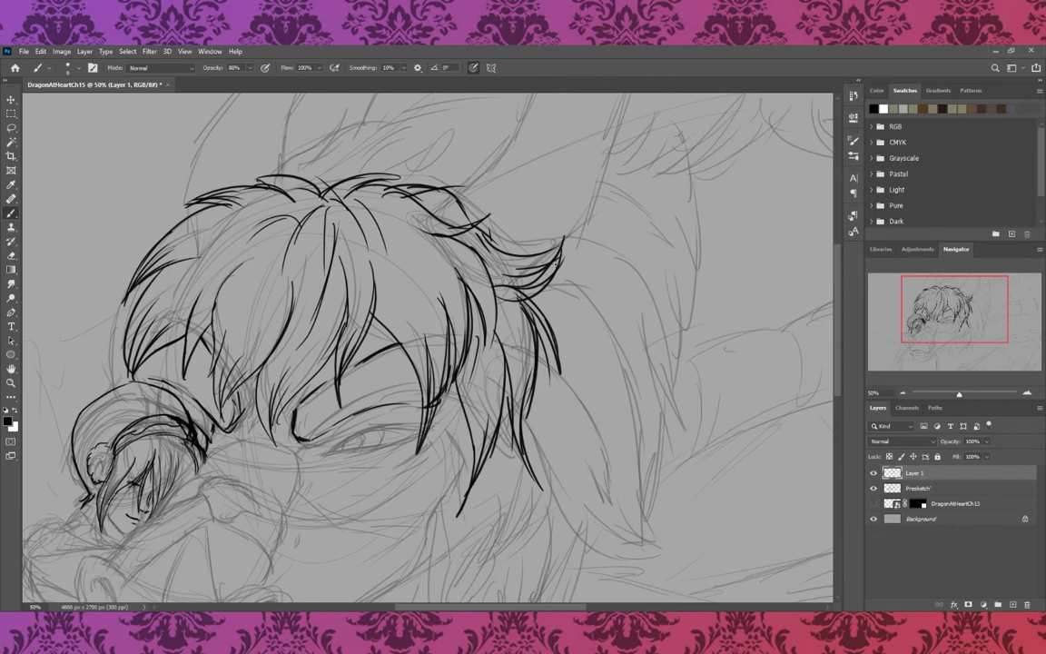
left_click_drag(550, 602, 590, 602)
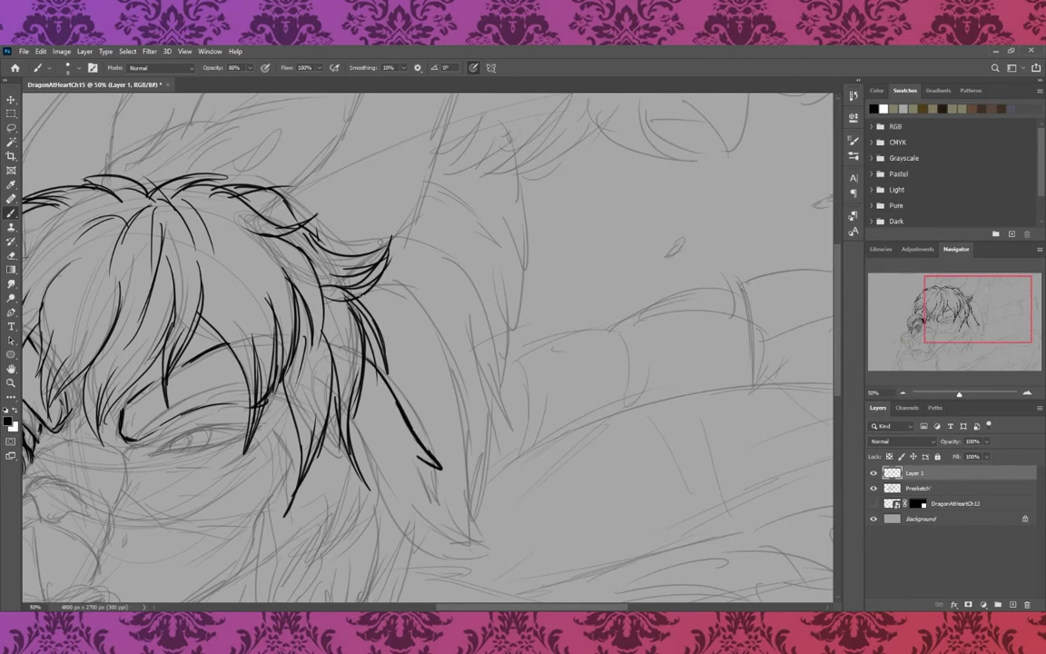
- Ink the drooping lock on the mane's right, undoing one thick stroke
left_click_drag(347, 292, 442, 469)
mouse_move(393, 297)
left_mouse_down()
mouse_move(452, 445)
mouse_move(355, 427)
left_mouse_up()
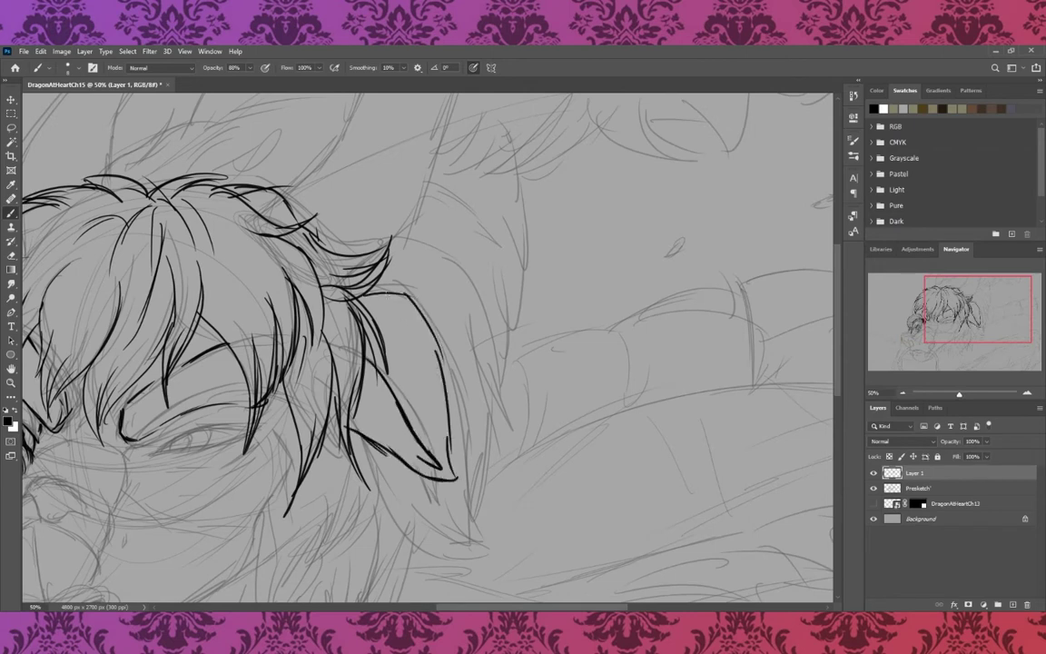
left_click_drag(366, 294, 445, 388)
left_click_drag(436, 345, 470, 468)
left_click_drag(434, 426, 448, 462)
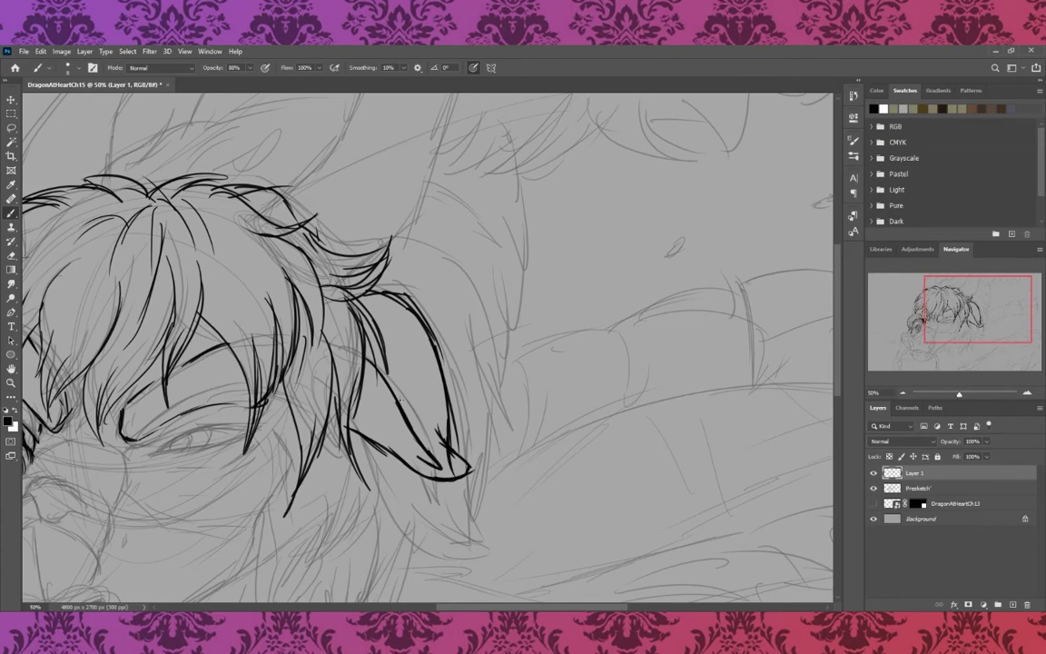
key("ctrl+z")
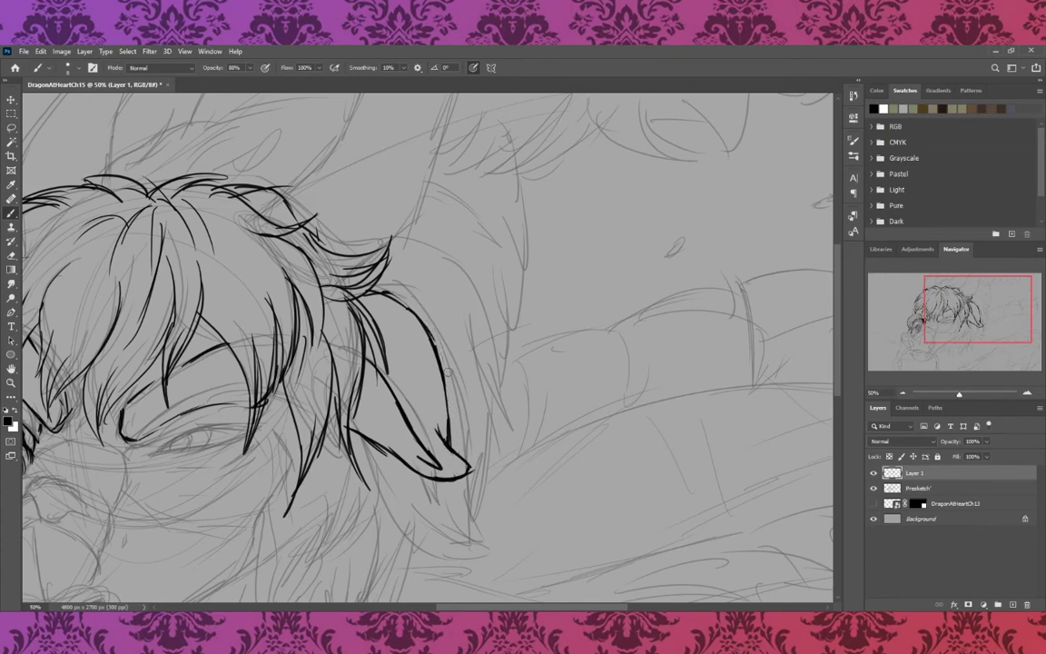
- Ink the almond eye with iris and pupil, plus a jaw line below the nostril
left_click_drag(953, 338, 914, 359)
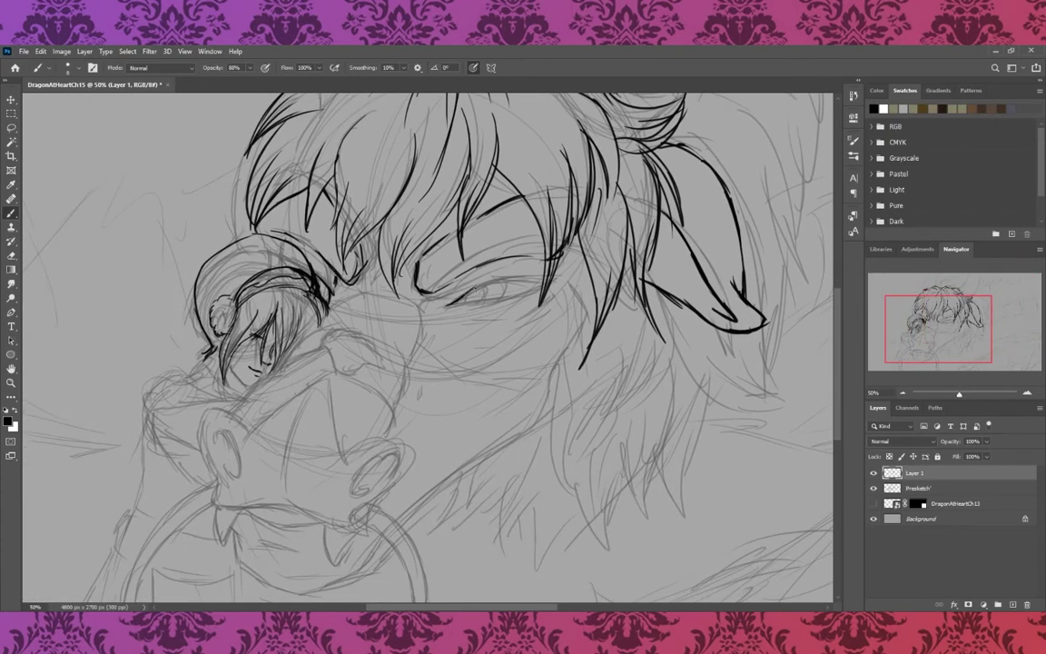
left_click_drag(501, 279, 560, 273)
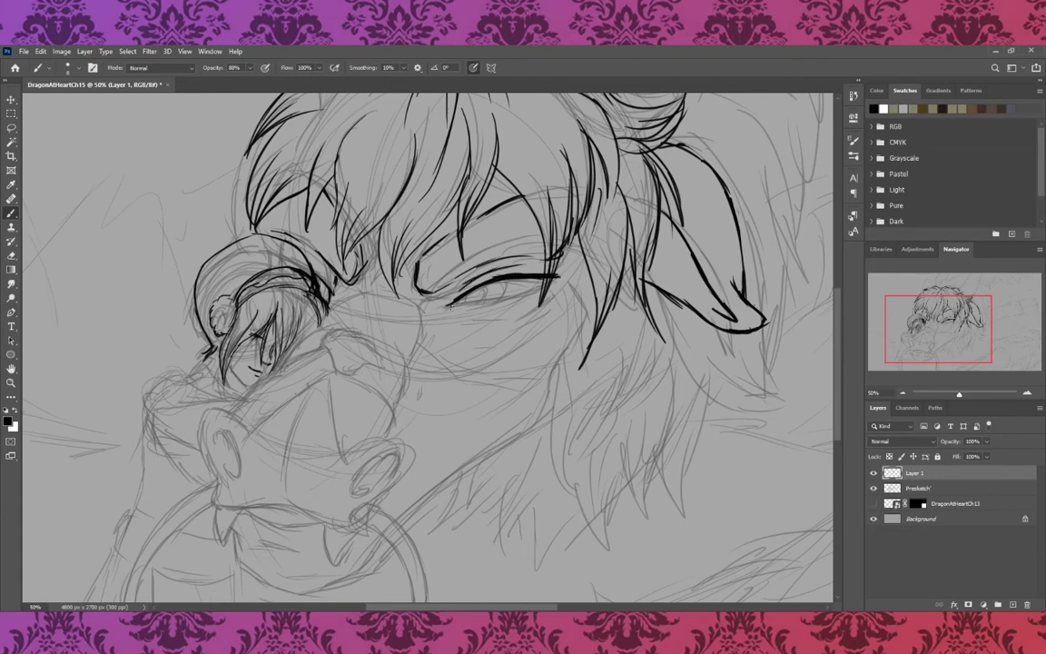
left_click_drag(452, 304, 532, 294)
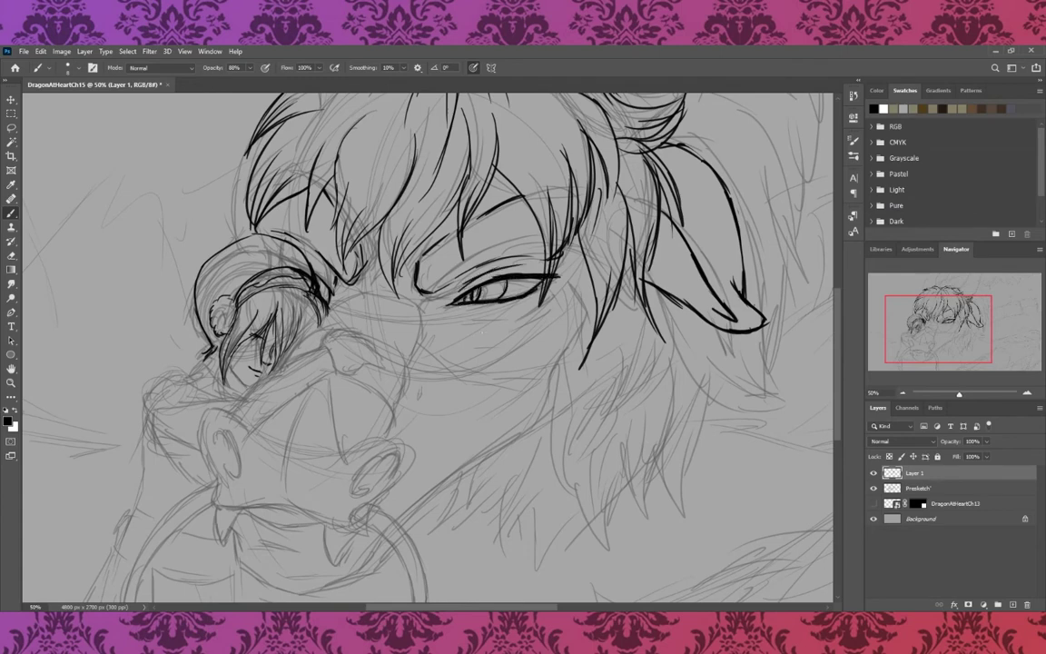
mouse_move(476, 286)
left_mouse_down()
mouse_move(472, 298)
mouse_move(548, 309)
left_mouse_up()
left_click_drag(440, 445, 375, 506)
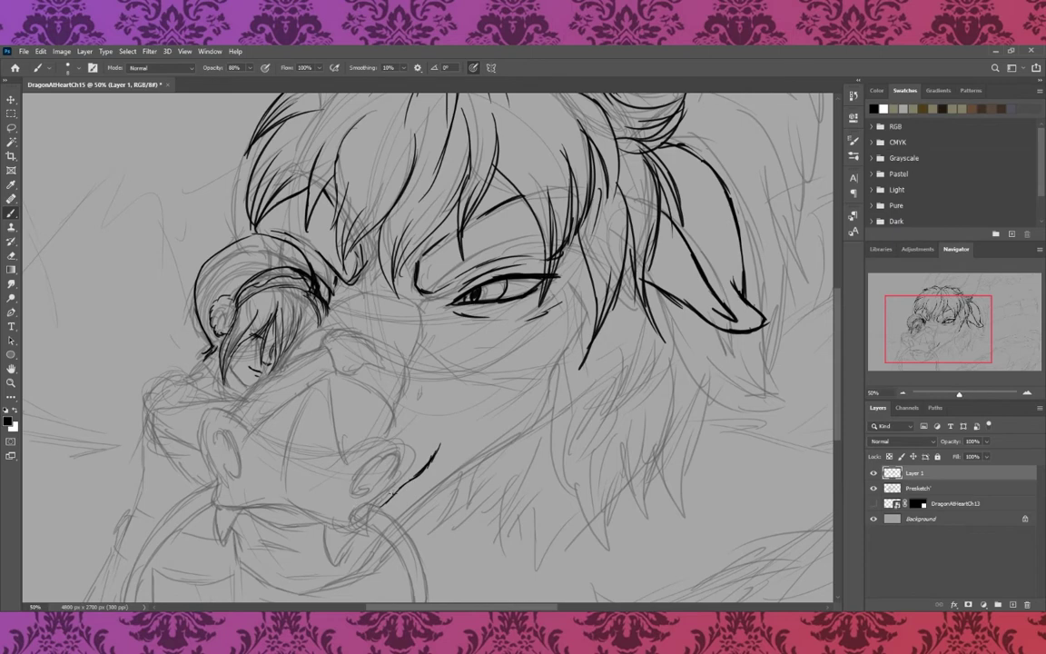
- Ink the lower lip, snout ridge and both nostrils
mouse_move(209, 487)
left_mouse_down()
mouse_move(218, 507)
mouse_move(369, 534)
left_mouse_up()
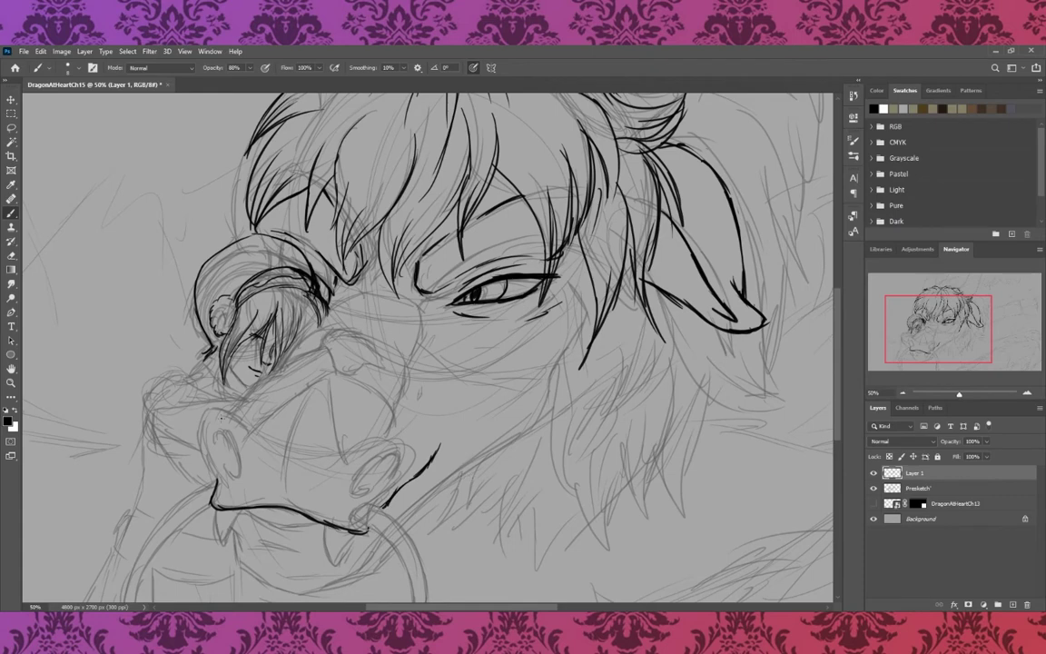
mouse_move(211, 431)
left_mouse_down()
mouse_move(233, 474)
mouse_move(322, 376)
mouse_move(343, 459)
left_mouse_up()
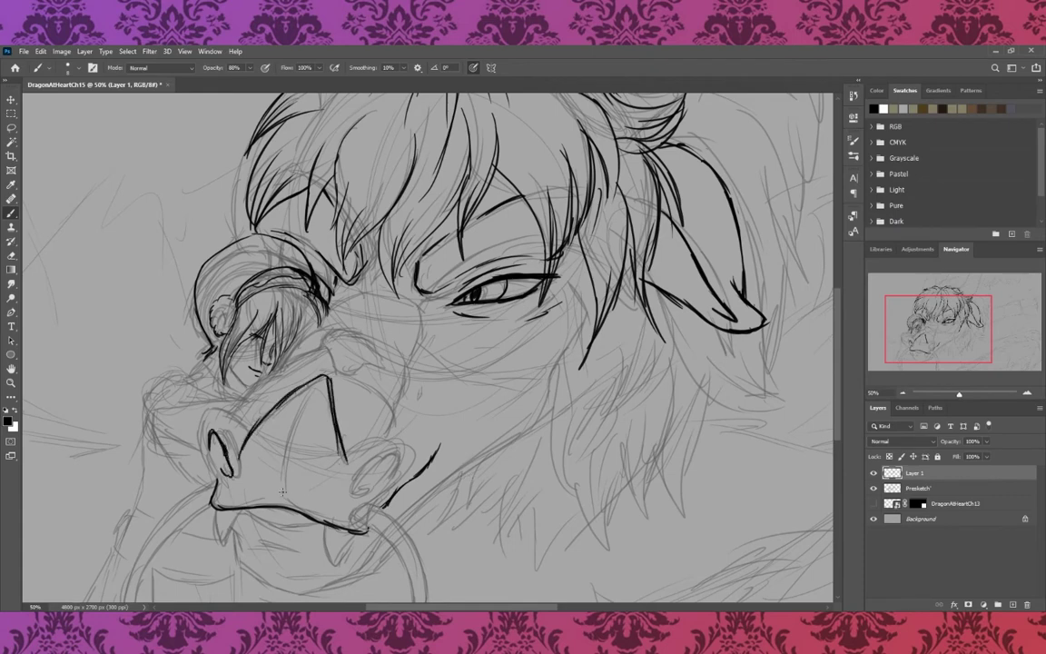
left_click_drag(287, 398, 282, 488)
left_click_drag(238, 423, 198, 439)
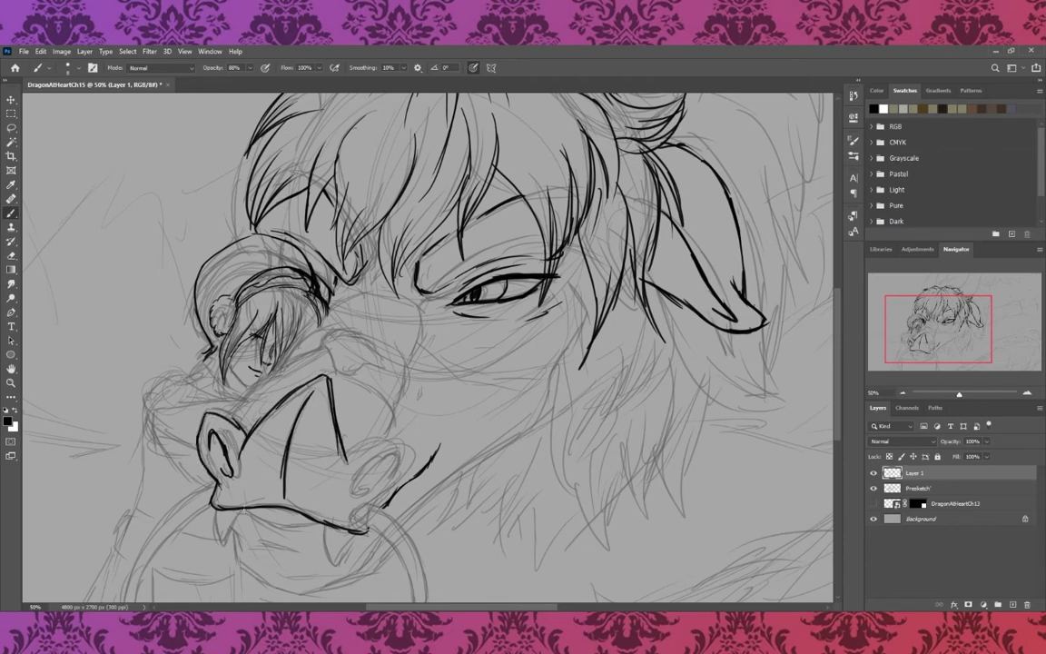
mouse_move(347, 456)
left_mouse_down()
mouse_move(389, 488)
mouse_move(359, 485)
mouse_move(376, 486)
left_mouse_up()
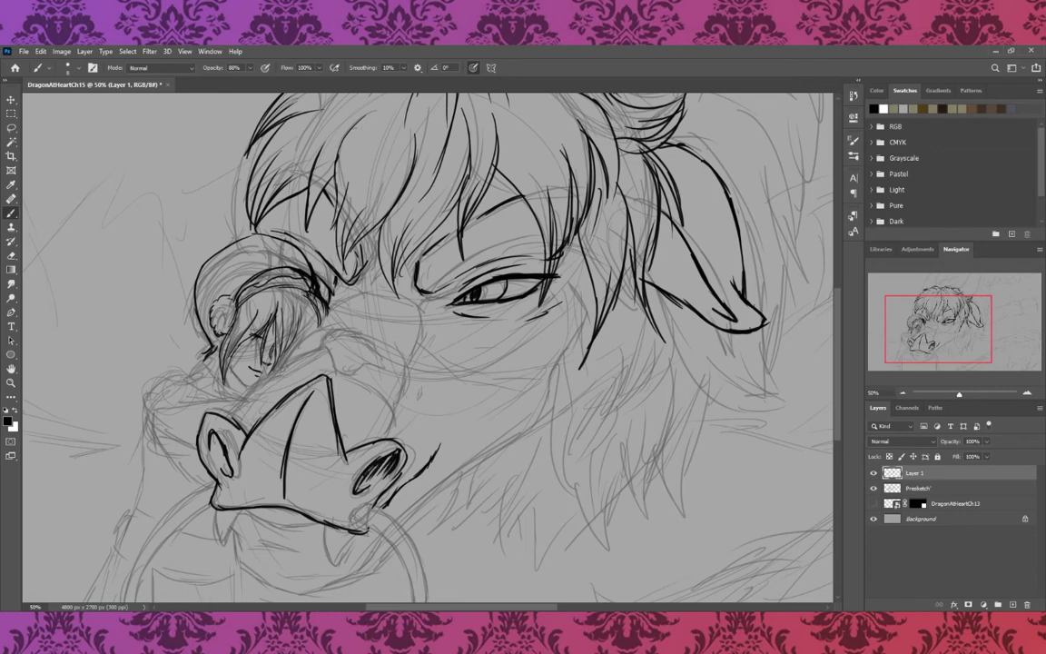
left_click_drag(215, 436, 225, 462)
- Ink the muzzle underside, a tooth, left mane strands and an under-eye line
left_click_drag(217, 513, 368, 532)
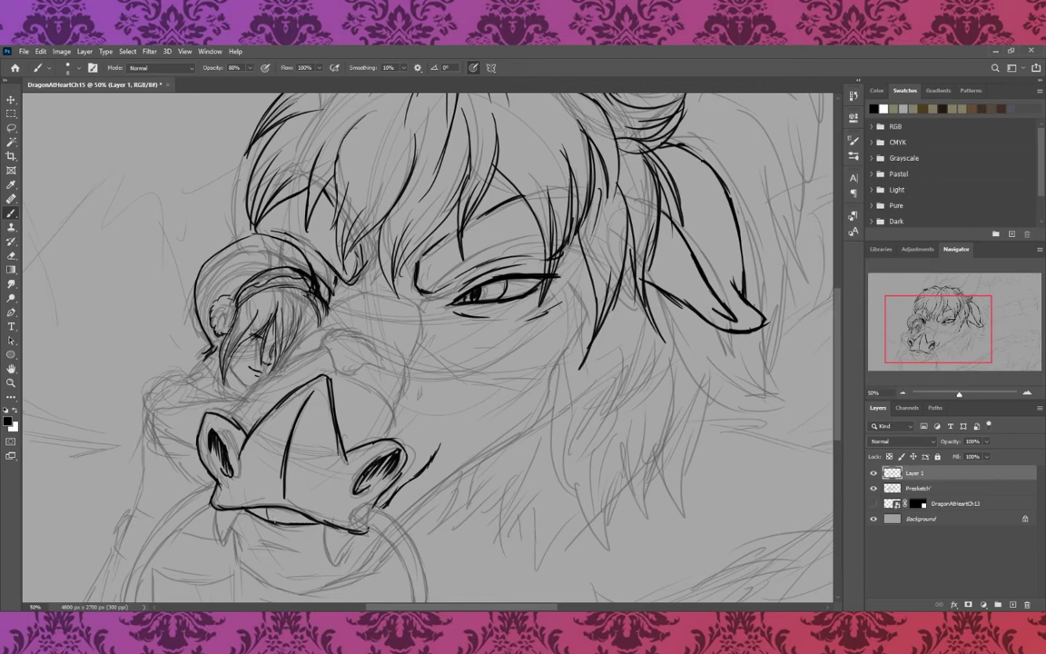
left_click_drag(293, 512, 300, 525)
mouse_move(237, 132)
left_mouse_down()
mouse_move(194, 198)
mouse_move(213, 227)
left_mouse_up()
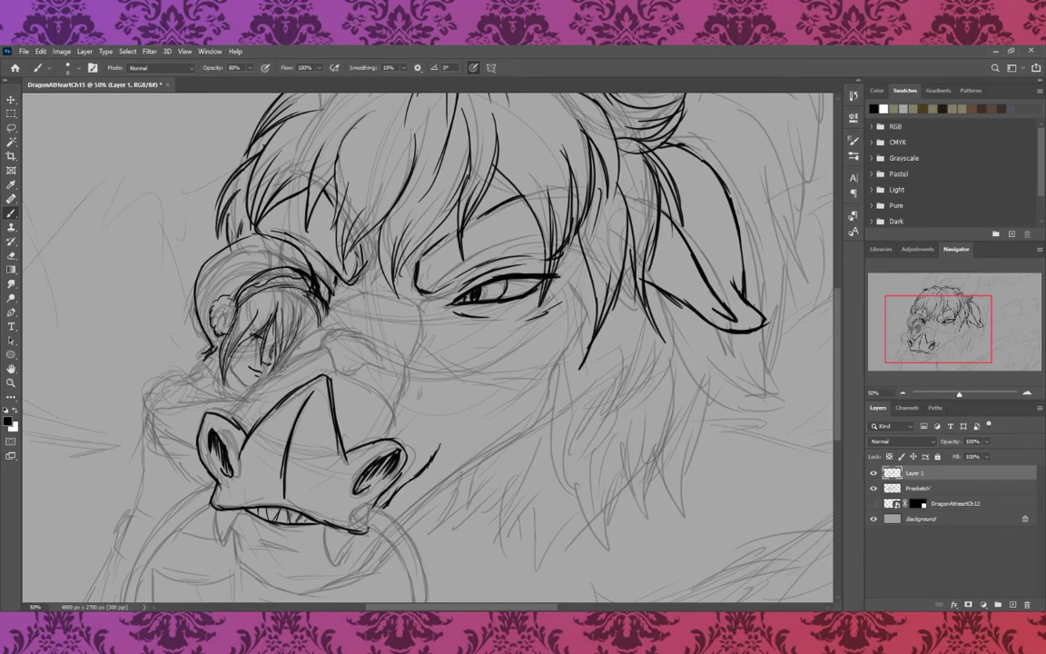
mouse_move(436, 327)
left_mouse_down()
mouse_move(578, 319)
mouse_move(410, 517)
left_mouse_up()
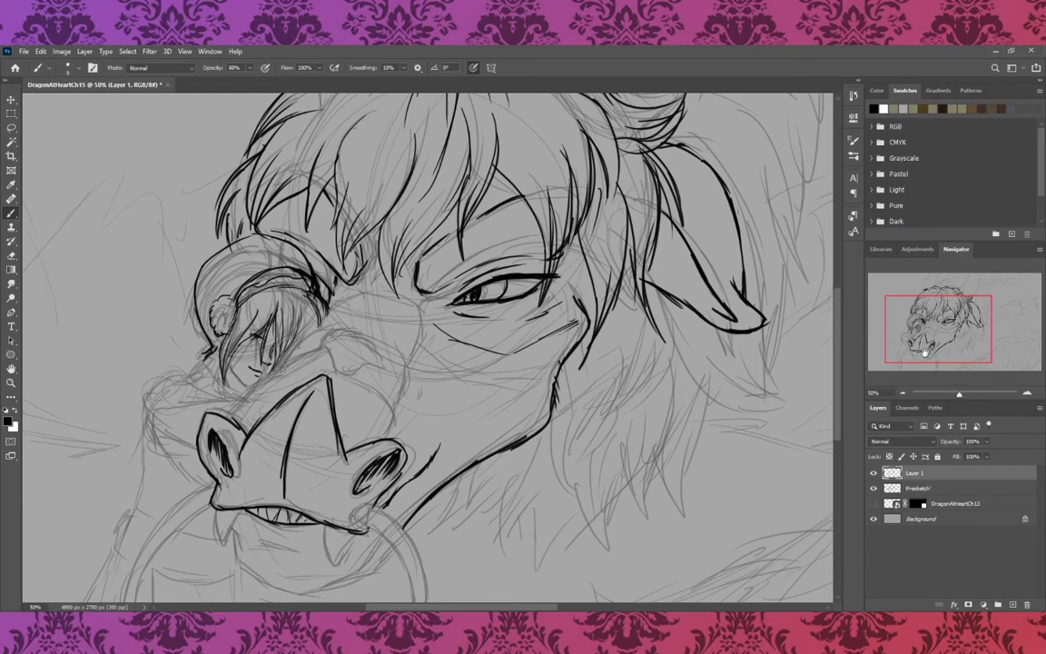
left_click_drag(918, 357, 907, 364)
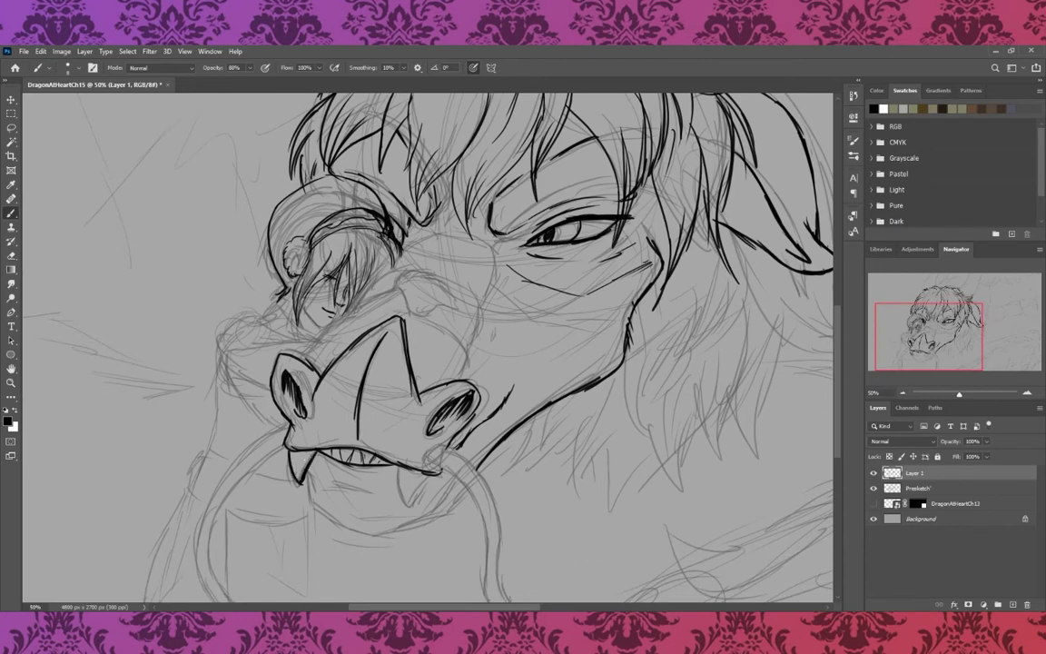
- Ink the two lower fangs and the chin beneath the lower lip
left_click_drag(297, 461, 301, 479)
left_click_drag(398, 467, 420, 471)
mouse_move(307, 481)
left_mouse_down()
mouse_move(340, 525)
mouse_move(459, 489)
left_mouse_up()
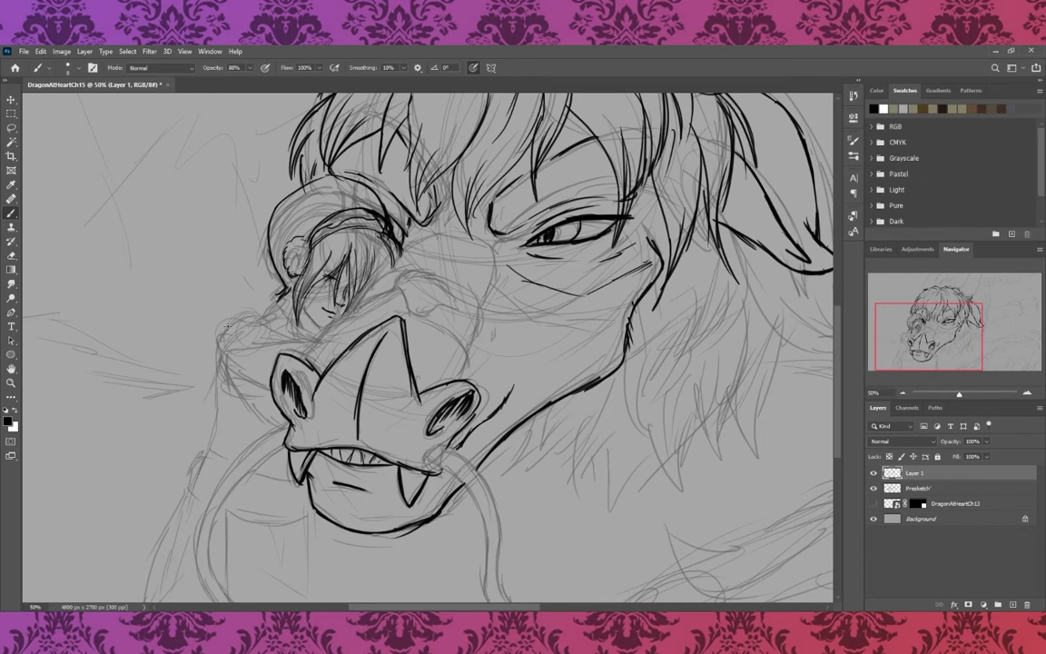
- Ink the rider's shoulder and short strokes in the hair tuft
mouse_move(221, 337)
left_mouse_down()
mouse_move(263, 319)
mouse_move(244, 287)
mouse_move(257, 271)
mouse_move(311, 336)
left_mouse_up()
left_click_drag(265, 263, 252, 295)
left_click_drag(254, 265, 233, 287)
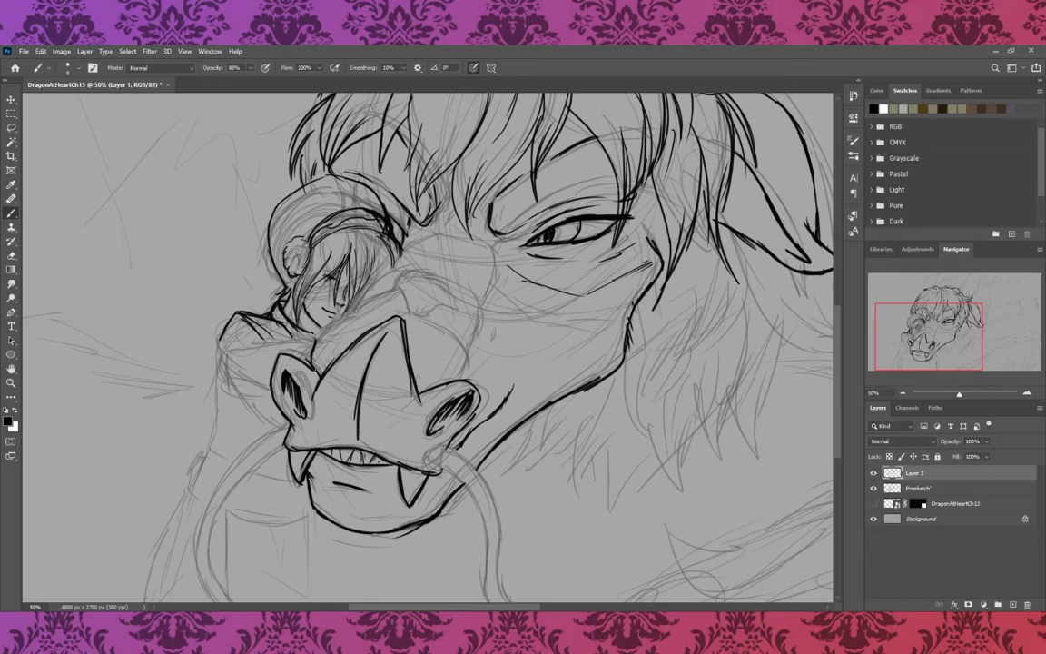
- Ink the rider's collar, lower arm edge, and hair and face near the snout
mouse_move(235, 312)
left_mouse_down()
mouse_move(211, 346)
mouse_move(238, 313)
mouse_move(272, 323)
mouse_move(259, 319)
mouse_move(274, 423)
left_mouse_up()
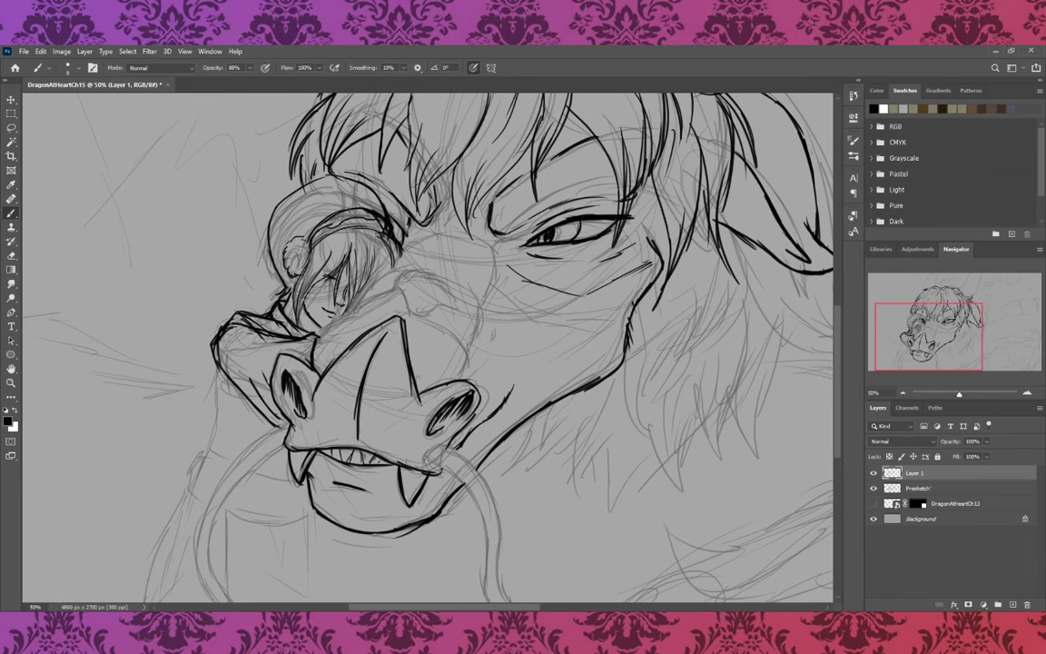
left_click_drag(331, 322, 366, 304)
left_click_drag(413, 275, 434, 272)
mouse_move(366, 280)
left_mouse_down()
mouse_move(388, 270)
mouse_move(454, 294)
mouse_move(449, 277)
mouse_move(400, 248)
mouse_move(413, 250)
mouse_move(370, 243)
left_mouse_up()
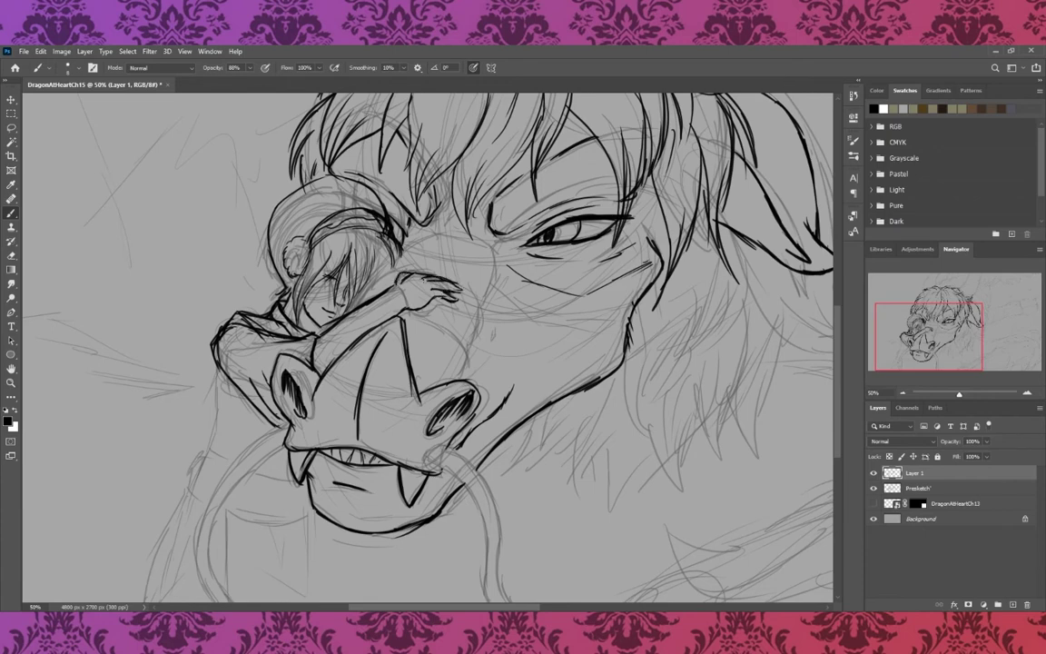
left_click_drag(362, 313, 393, 291)
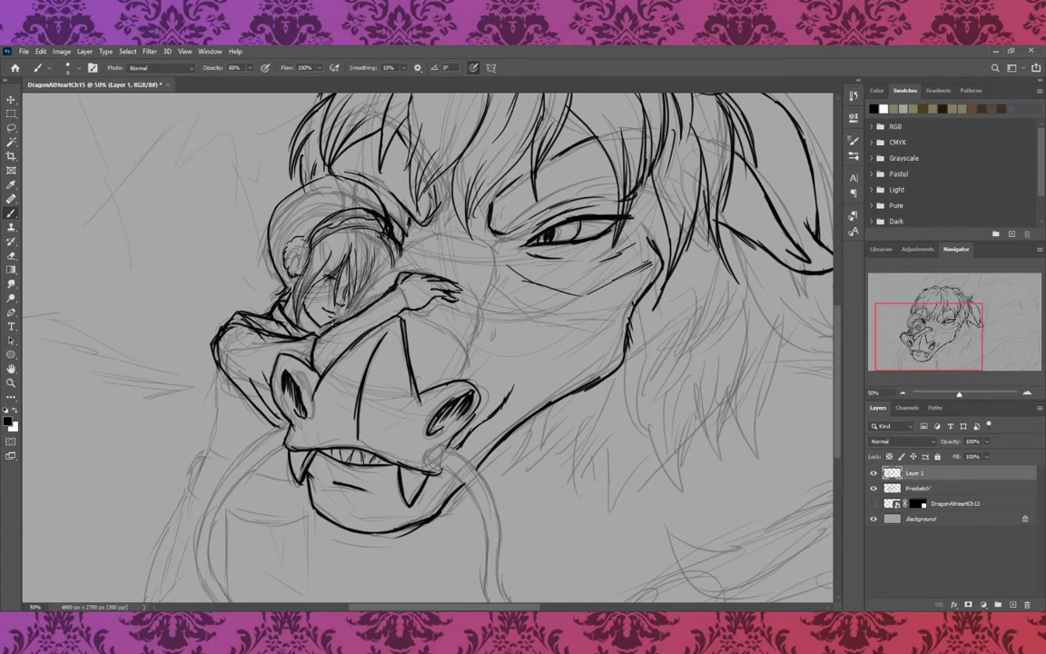
mouse_move(299, 296)
left_mouse_down()
mouse_move(335, 258)
mouse_move(339, 269)
left_mouse_up()
left_click_drag(300, 289, 414, 210)
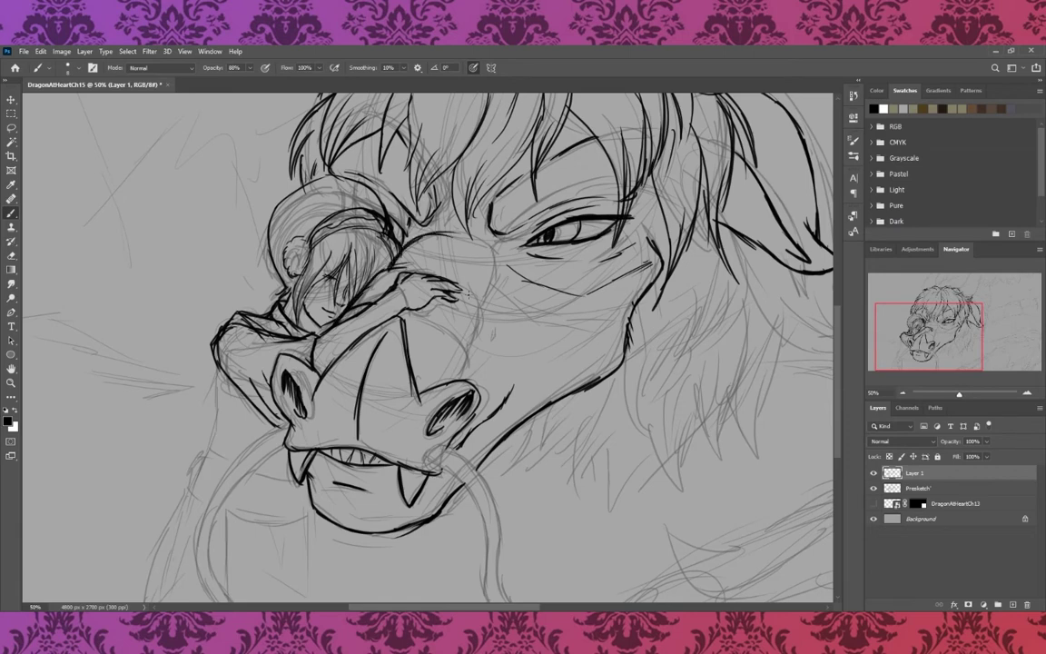
- Ink the dragon's snout ridge and brow, then the rider's arm, hand and sleeve cuff
left_click_drag(465, 270, 471, 376)
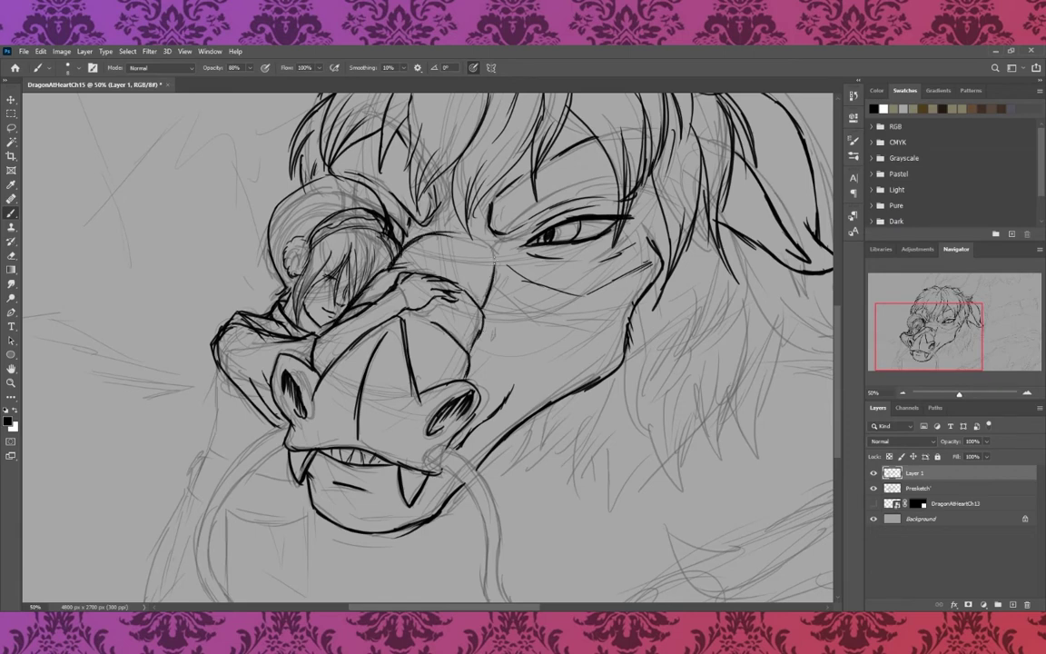
left_click_drag(433, 221, 495, 271)
mouse_move(400, 195)
left_mouse_down()
mouse_move(379, 210)
mouse_move(448, 230)
left_mouse_up()
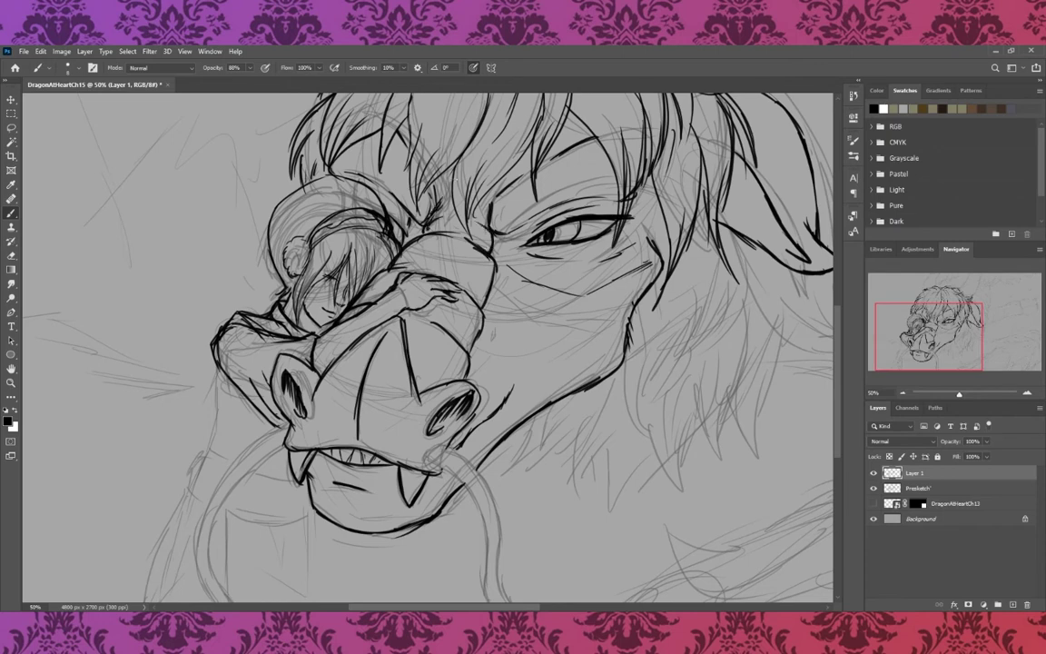
mouse_move(405, 287)
left_mouse_down()
mouse_move(391, 311)
mouse_move(370, 320)
left_mouse_up()
left_click_drag(405, 288, 396, 300)
left_click_drag(361, 308, 350, 318)
- Ink the ropes running from the dragon's nostril and curving down from its jaw
scroll(755, 387, "down", 3)
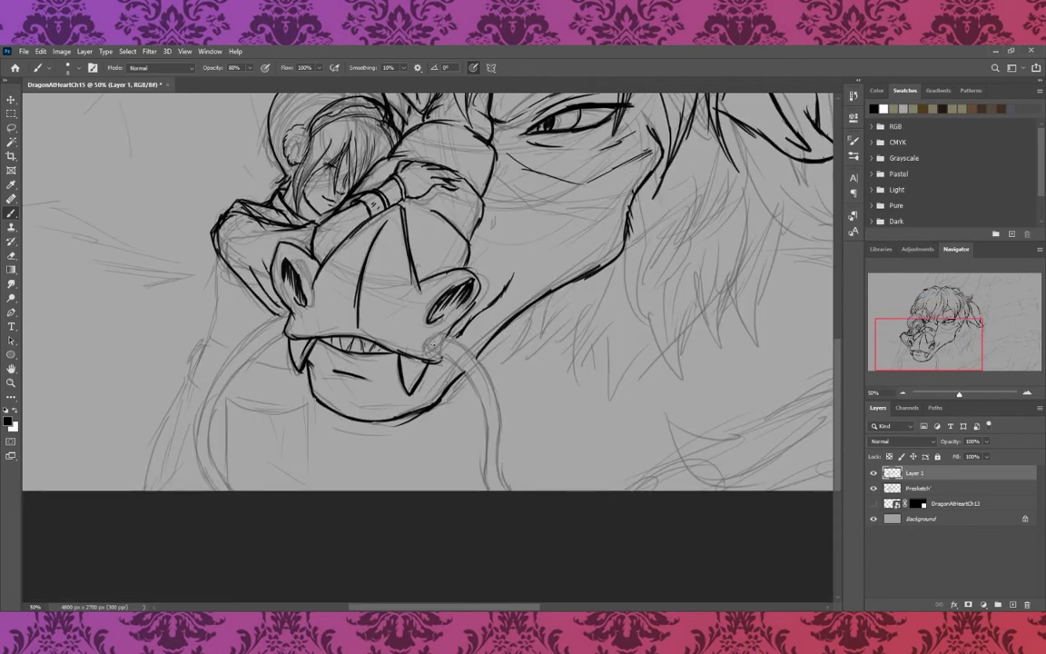
left_click_drag(432, 347, 480, 491)
mouse_move(391, 298)
left_mouse_down()
mouse_move(409, 305)
mouse_move(443, 374)
mouse_move(450, 445)
left_mouse_up()
mouse_move(263, 313)
left_mouse_down()
mouse_move(202, 434)
mouse_move(229, 489)
left_mouse_up()
left_click_drag(238, 309, 209, 356)
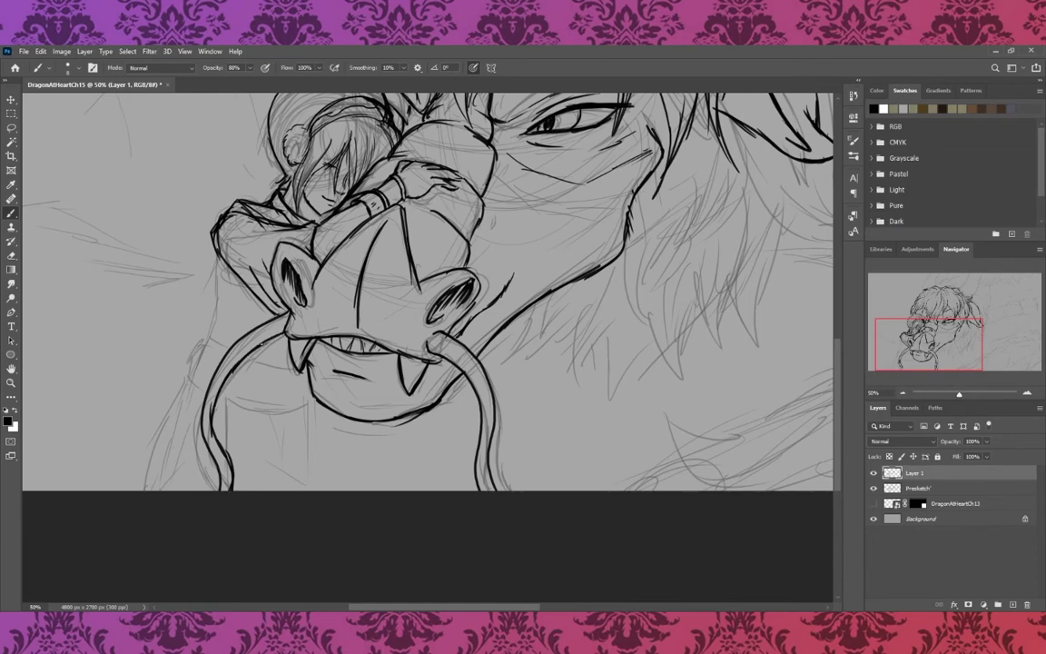
- Ink spiky fur hanging below the jaw and along the mane to the right
mouse_move(508, 314)
left_mouse_down()
mouse_move(514, 344)
mouse_move(556, 352)
left_mouse_up()
mouse_move(565, 312)
left_mouse_down()
mouse_move(572, 369)
mouse_move(589, 359)
left_mouse_up()
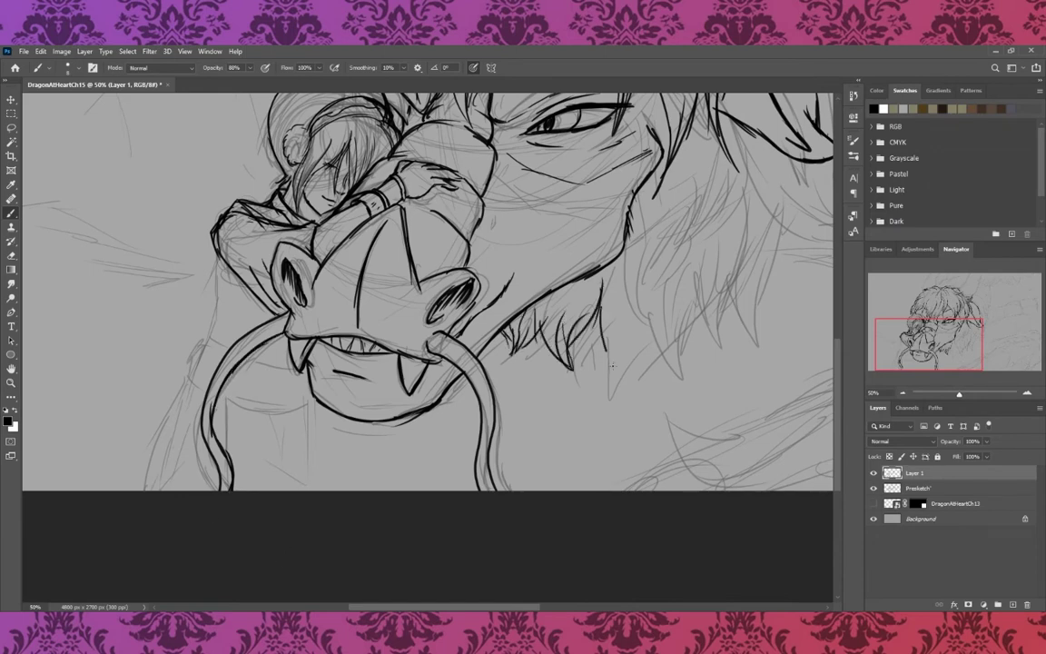
mouse_move(599, 311)
left_mouse_down()
mouse_move(612, 378)
mouse_move(626, 388)
left_mouse_up()
left_click_drag(626, 207, 647, 329)
left_click_drag(667, 279, 679, 384)
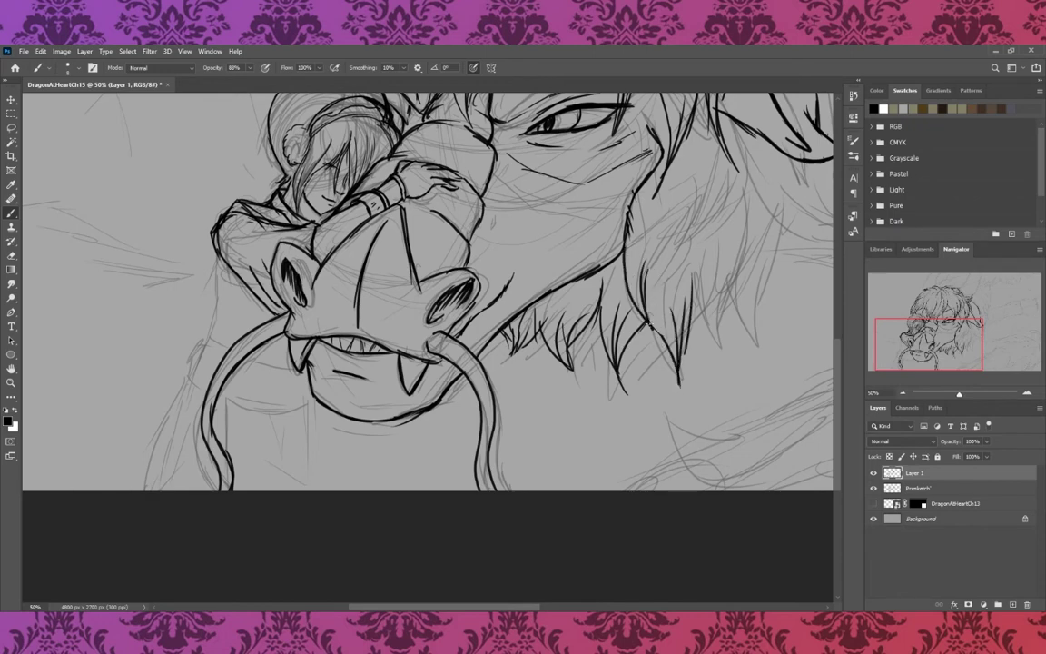
mouse_move(695, 247)
left_mouse_down()
mouse_move(705, 327)
mouse_move(726, 341)
left_mouse_up()
mouse_move(727, 186)
left_mouse_down()
mouse_move(741, 304)
mouse_move(763, 299)
left_mouse_up()
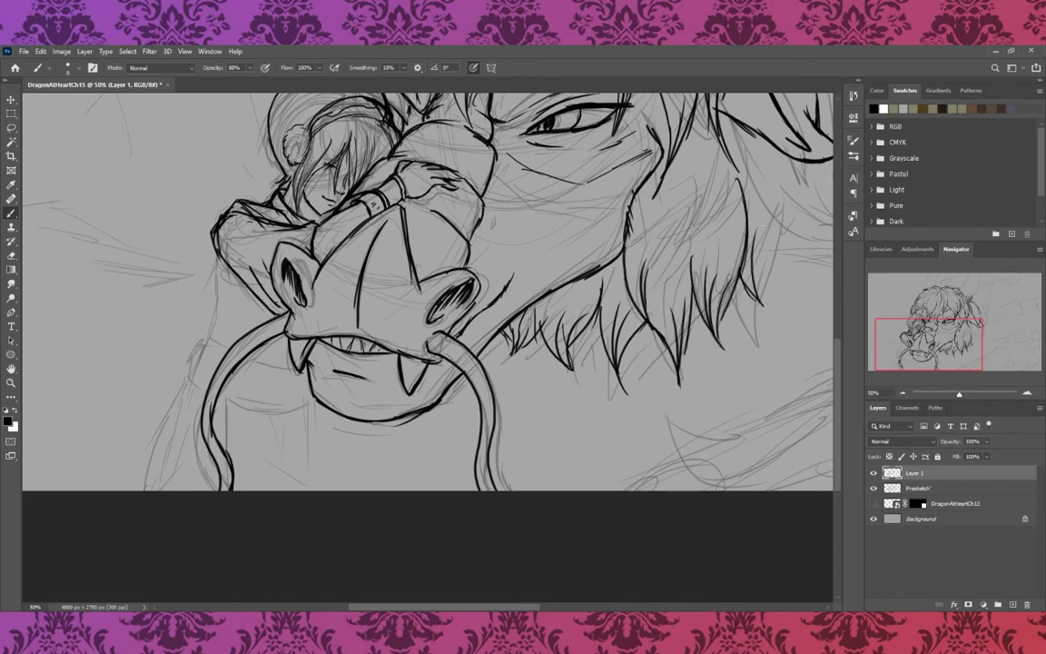
mouse_move(779, 165)
left_mouse_down()
mouse_move(755, 292)
mouse_move(418, 272)
mouse_move(348, 418)
left_mouse_up()
left_click_drag(380, 309, 405, 390)
- Ink fur strokes on the mane to the right of the ear
left_click_drag(453, 264, 431, 363)
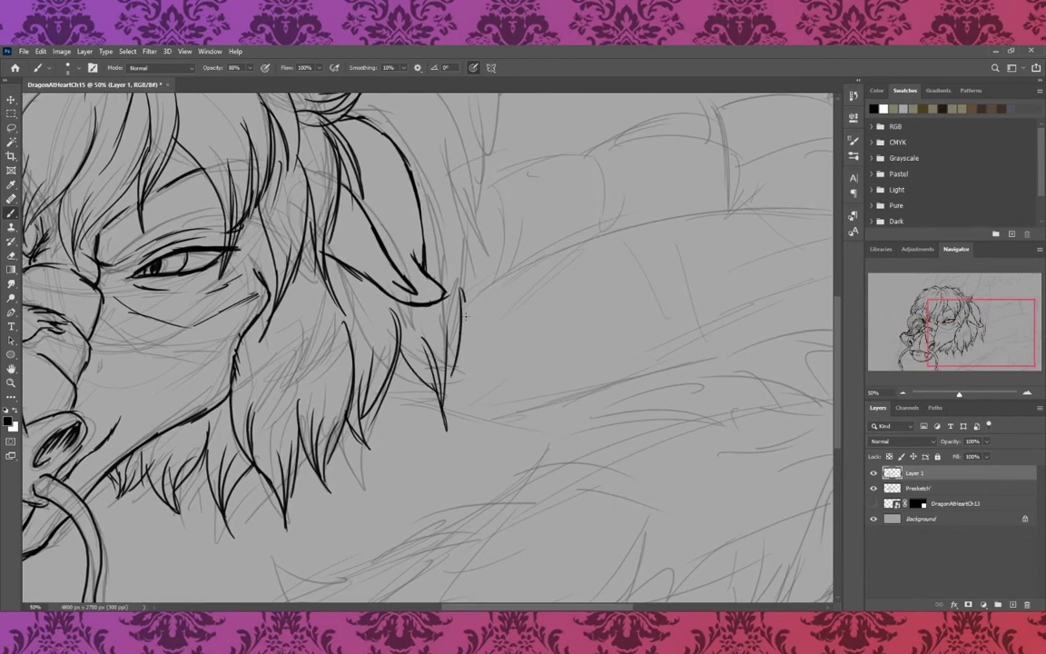
left_click_drag(458, 181, 454, 300)
left_click_drag(452, 127, 482, 273)
left_click_drag(463, 105, 486, 254)
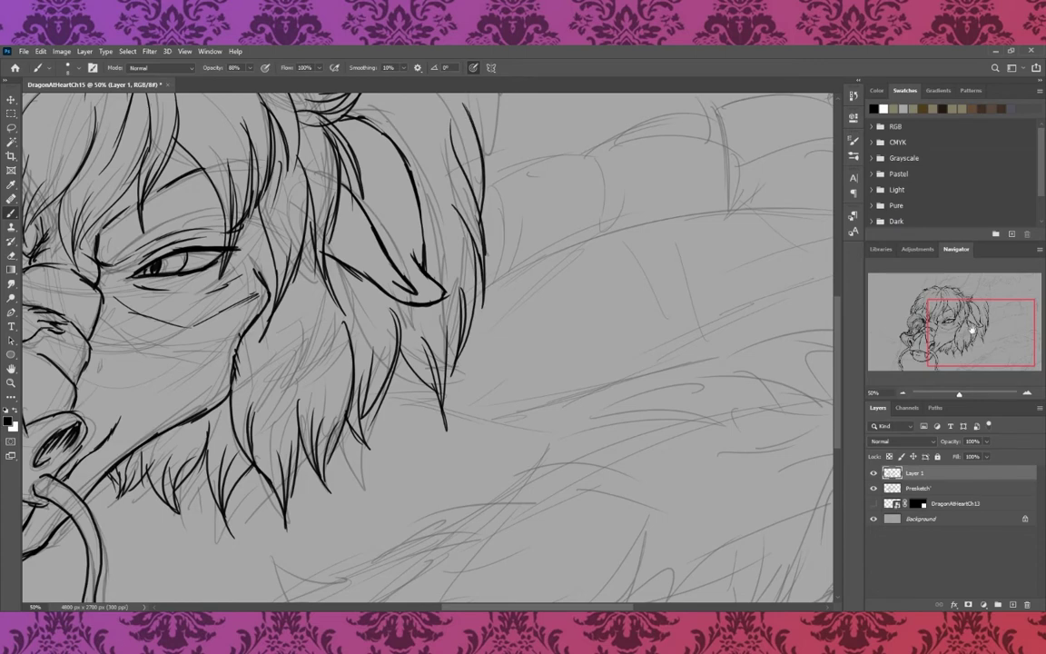
left_click_drag(454, 137, 431, 330)
left_click_drag(268, 197, 235, 287)
- Ink the right horn's curve, undoing trial strokes and redrawing it
left_click_drag(302, 180, 223, 292)
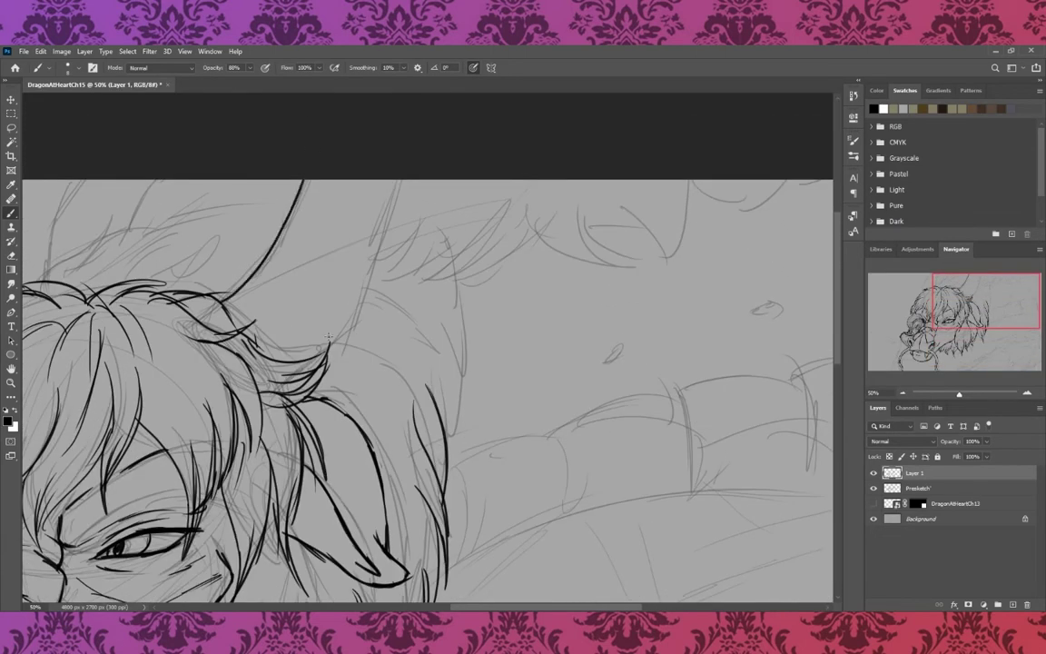
left_click_drag(300, 350, 348, 162)
left_click_drag(328, 271, 304, 329)
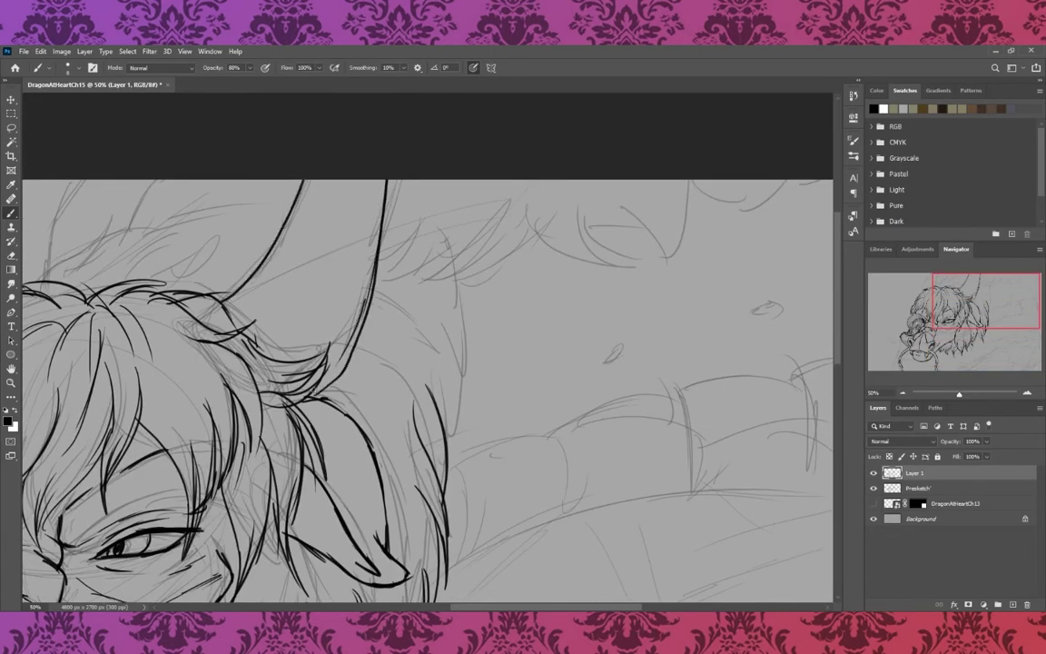
key("ctrl+z")
key("ctrl+z")
key("ctrl+z")
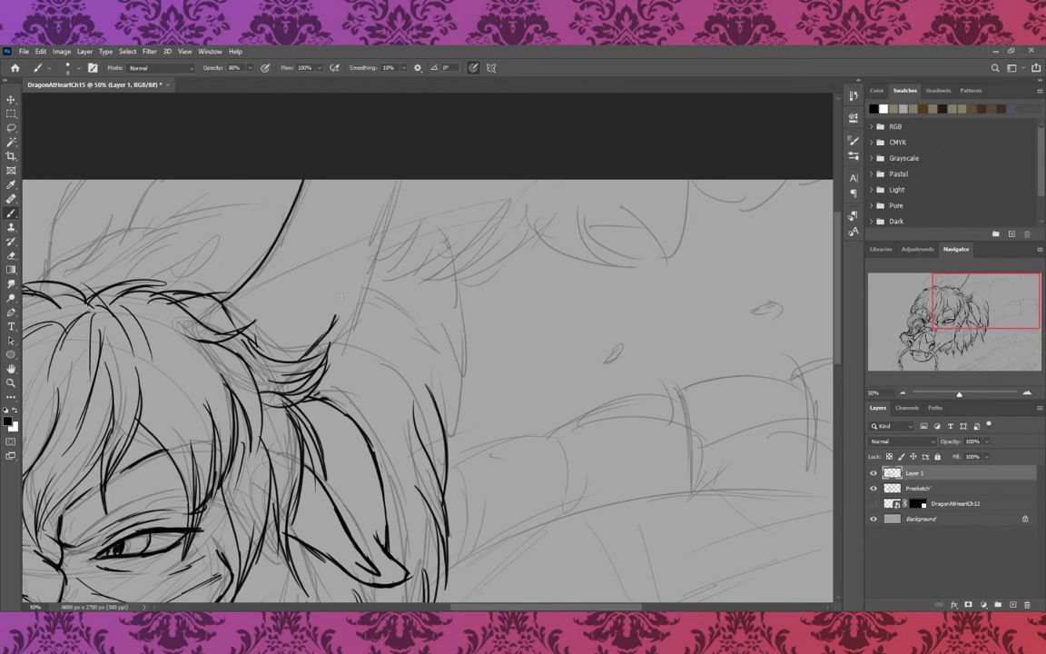
left_click_drag(304, 359, 354, 181)
key("ctrl+z")
left_click_drag(304, 359, 362, 180)
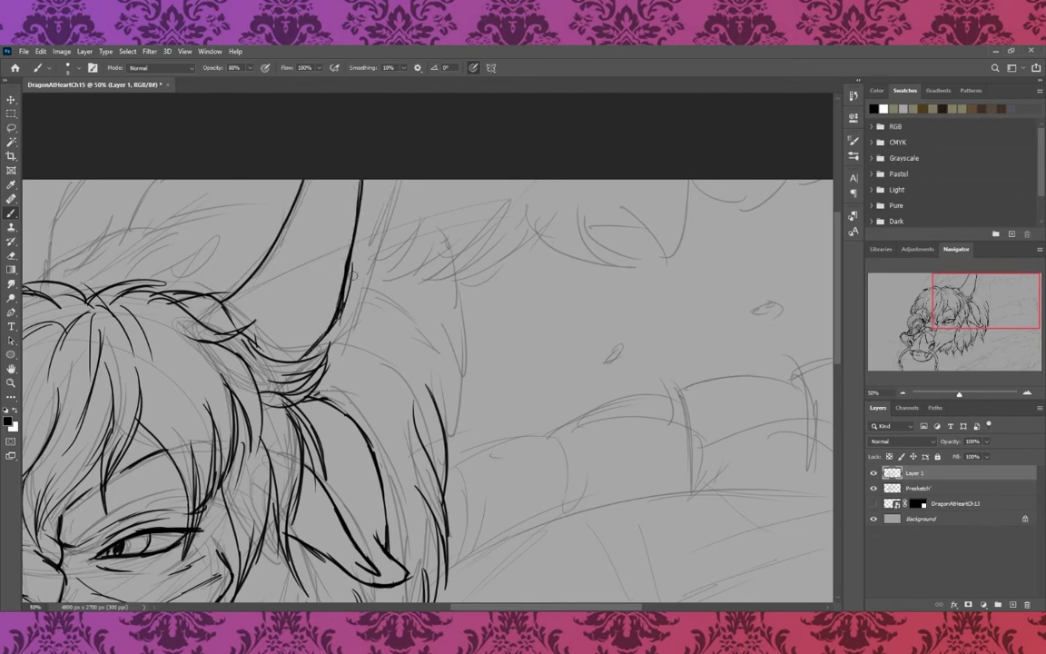
- Ink the left horn's outline, redrawing it boldly after an undo
scroll(604, 584, "left", 3)
scroll(545, 567, "left", 3)
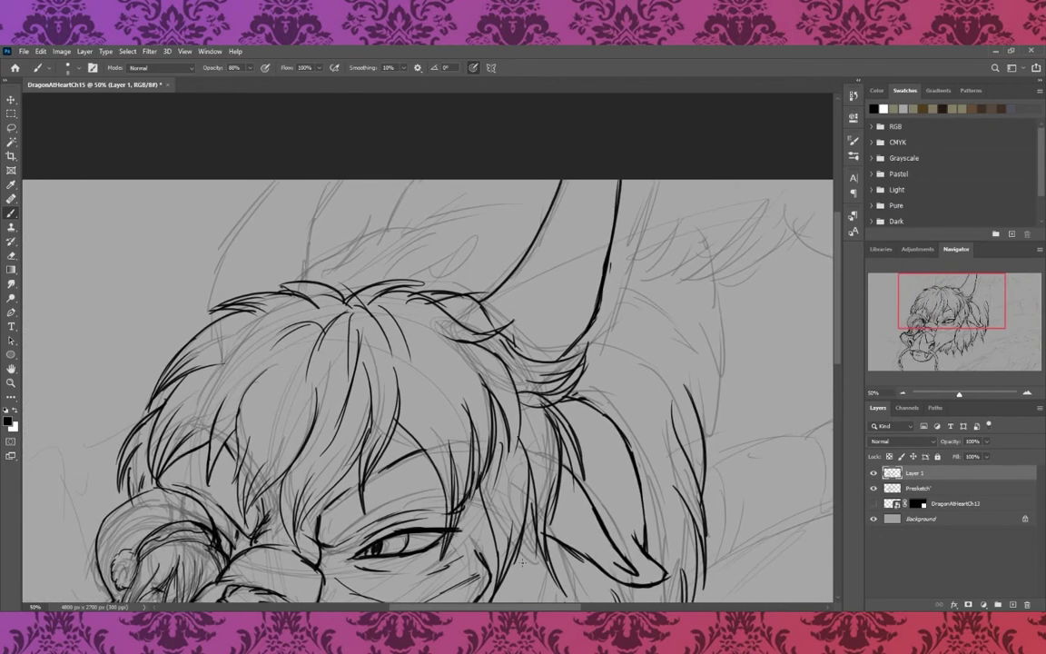
mouse_move(210, 309)
left_mouse_down()
mouse_move(278, 181)
mouse_move(307, 273)
left_mouse_up()
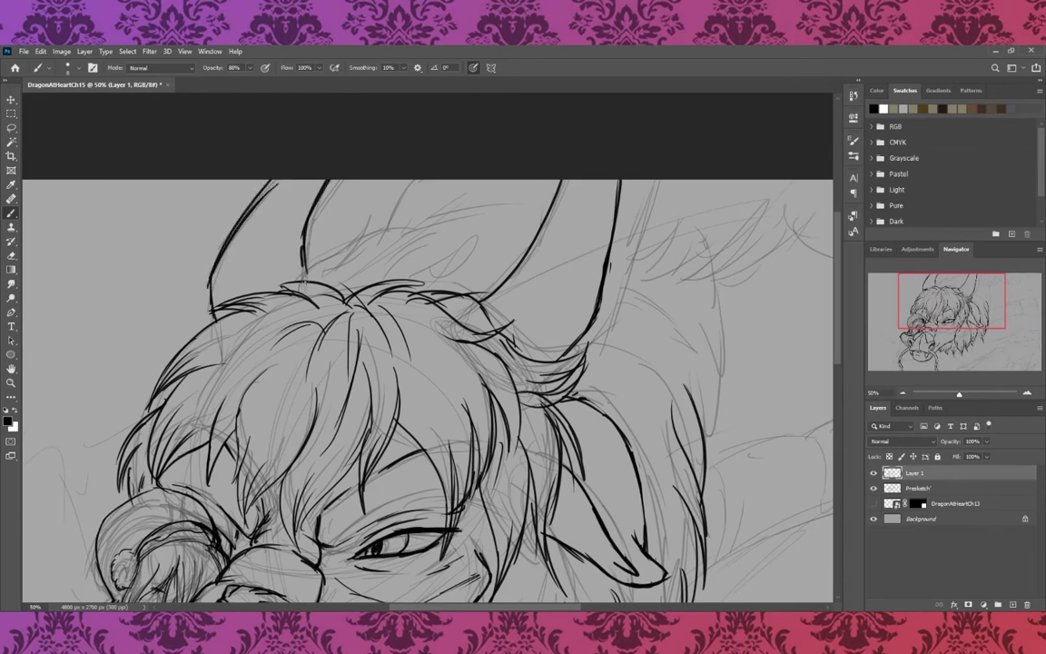
key("ctrl+z")
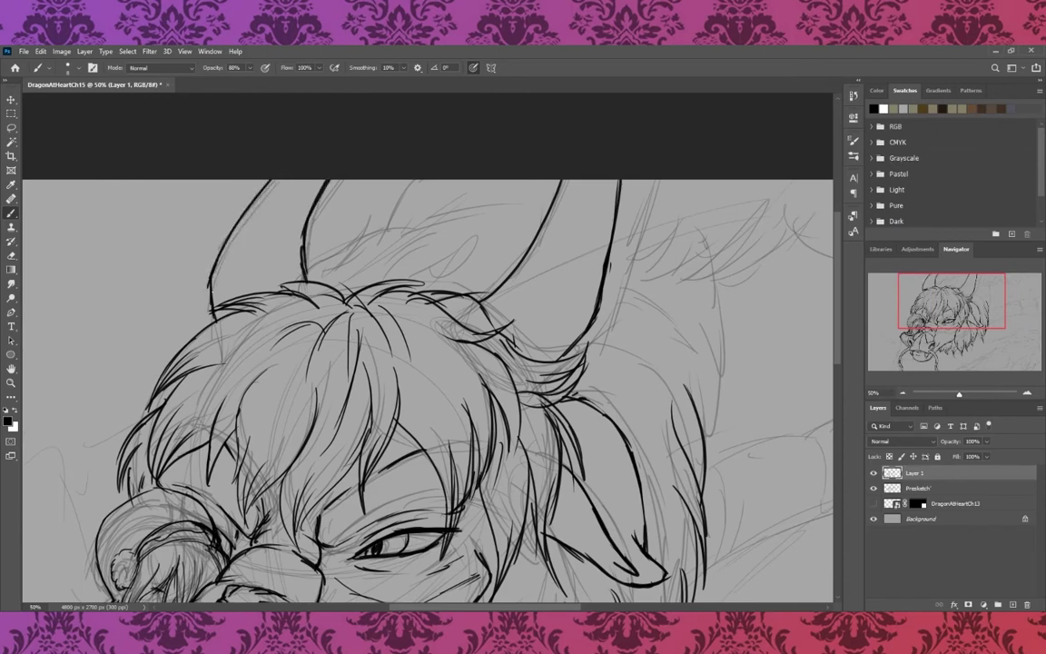
left_click_drag(210, 307, 271, 180)
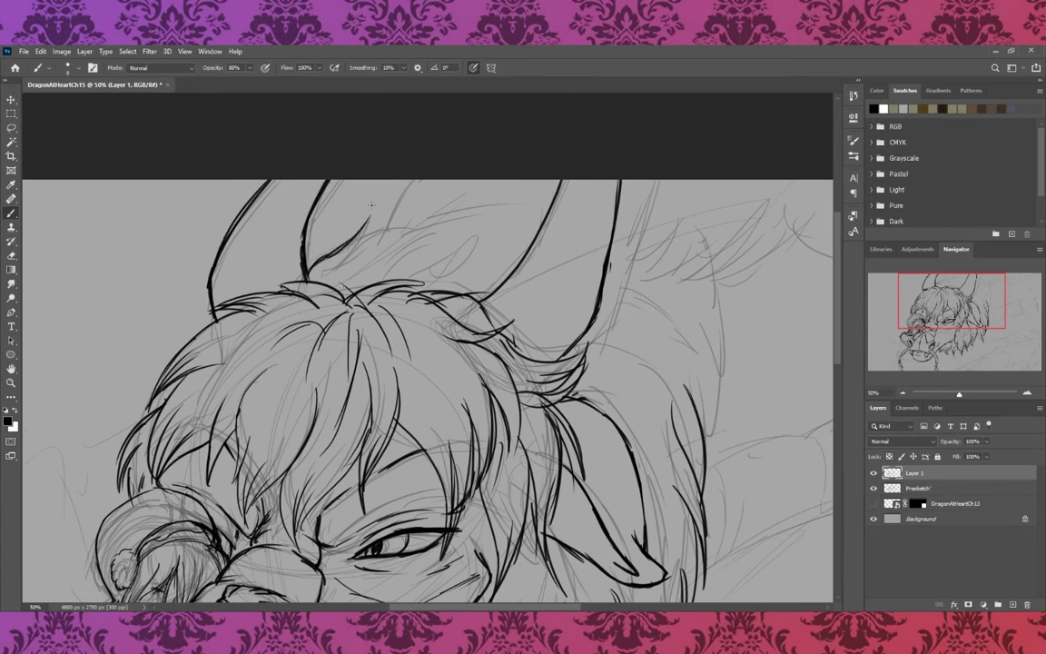
- Ink the hair tufts between the two horns
mouse_move(307, 275)
left_mouse_down()
mouse_move(370, 210)
mouse_move(452, 194)
left_mouse_up()
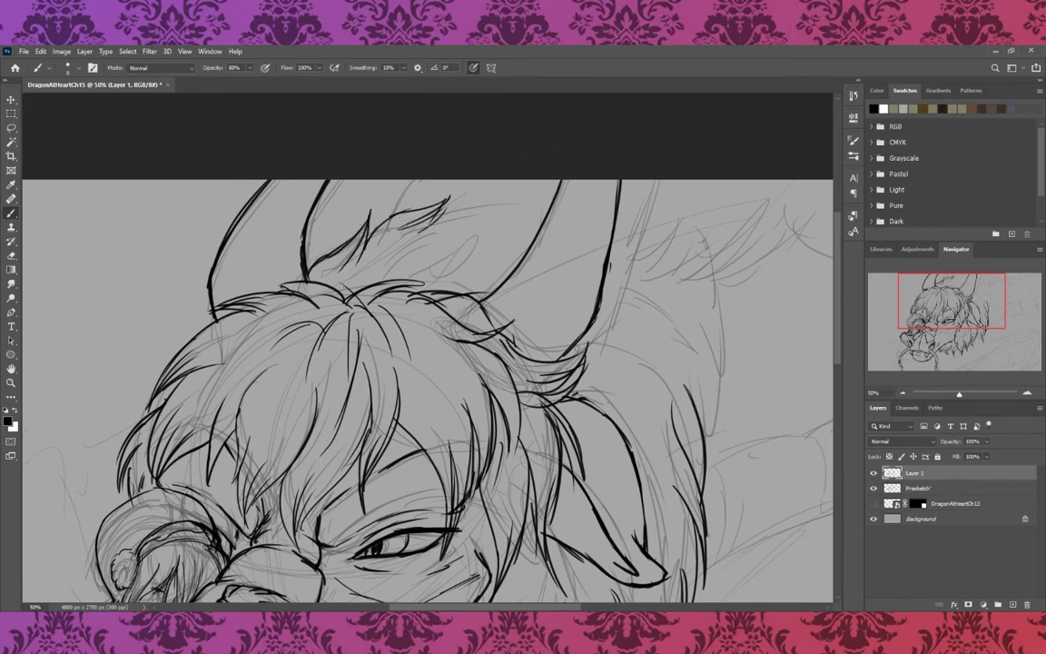
left_click_drag(386, 204, 478, 164)
left_click_drag(420, 200, 502, 172)
left_click_drag(379, 258, 472, 202)
left_click_drag(365, 231, 436, 204)
left_click_drag(320, 246, 376, 219)
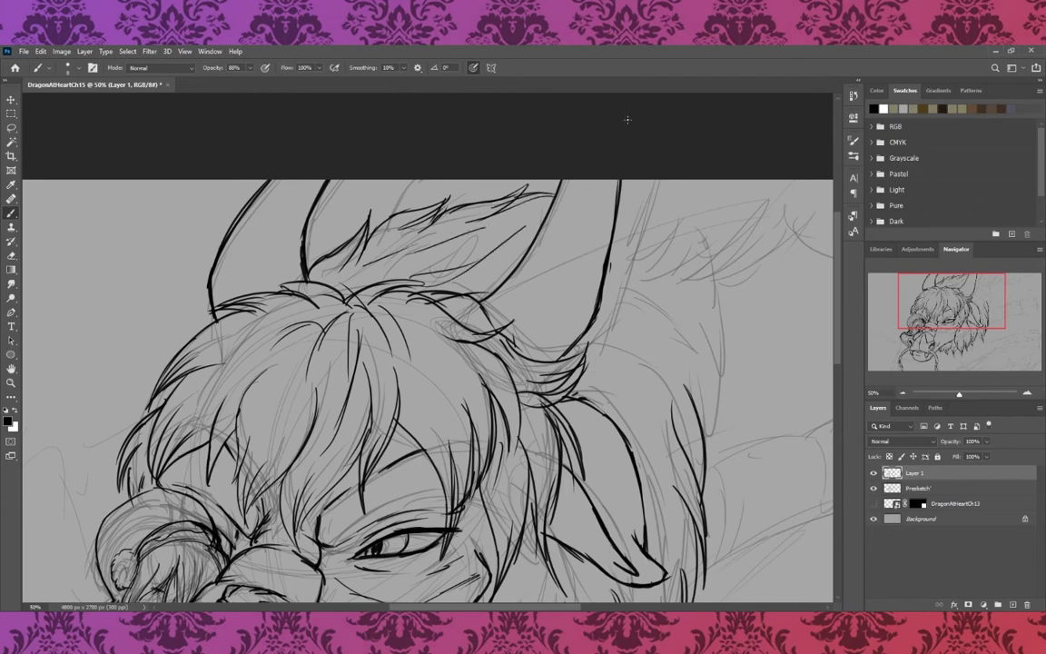
- Ink fur strokes along the right side and edge of the mane
left_click_drag(529, 611, 599, 610)
left_click_drag(531, 409, 514, 305)
left_click_drag(536, 381, 522, 290)
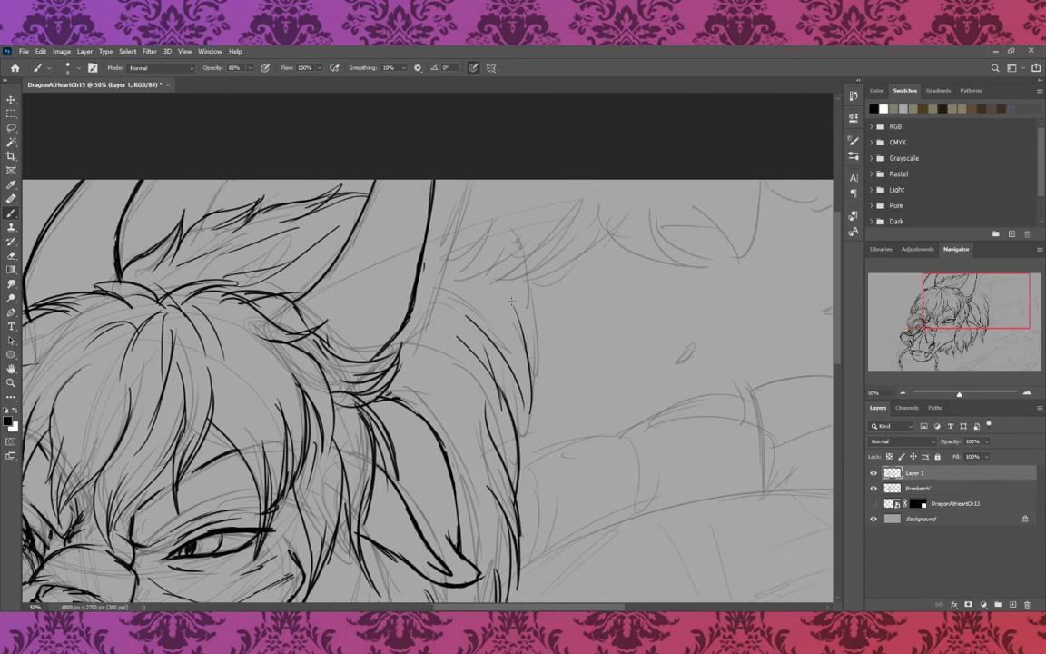
left_click_drag(543, 336, 536, 289)
mouse_move(549, 359)
left_mouse_down()
mouse_move(536, 281)
mouse_move(563, 231)
left_mouse_up()
left_click_drag(562, 332, 575, 205)
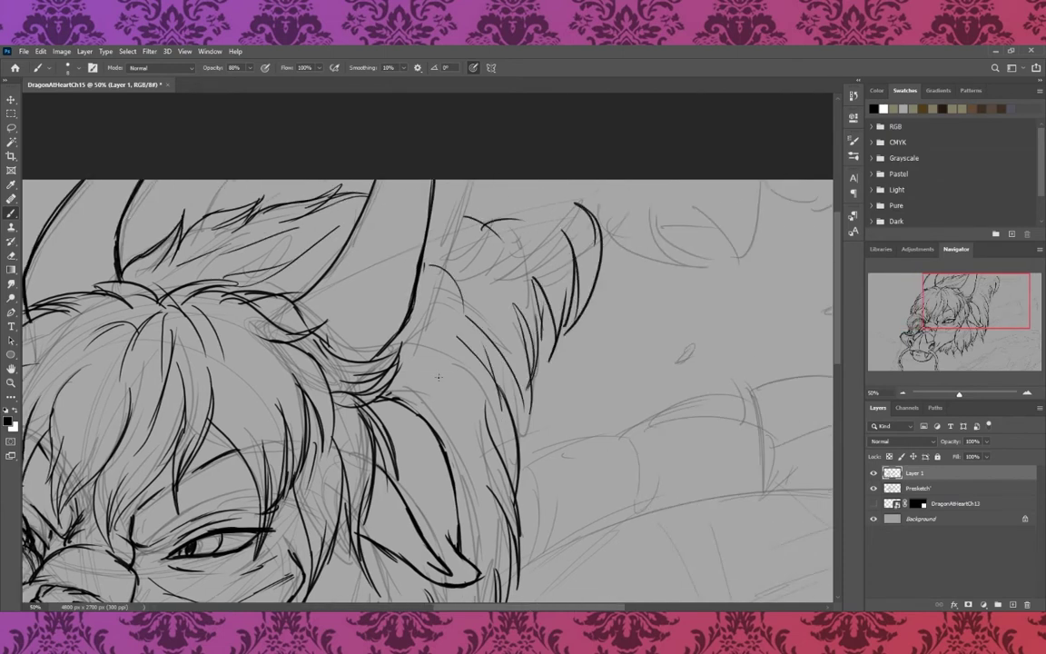
left_click_drag(459, 229, 518, 223)
- Ink more fur strokes to the right of the mane and along the top
left_click_drag(594, 225, 670, 289)
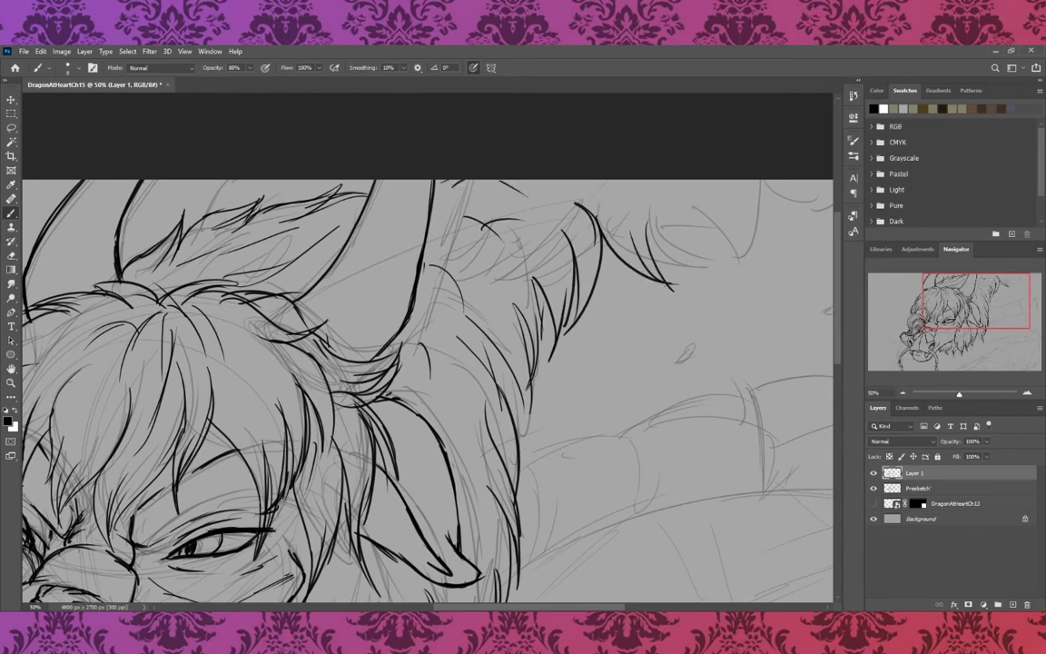
left_click_drag(658, 189, 680, 266)
mouse_move(677, 198)
left_mouse_down()
mouse_move(690, 271)
mouse_move(704, 266)
left_mouse_up()
mouse_move(706, 216)
left_mouse_down()
mouse_move(744, 282)
mouse_move(772, 181)
left_mouse_up()
mouse_move(726, 268)
left_mouse_down()
mouse_move(758, 195)
mouse_move(423, 273)
left_mouse_up()
mouse_move(459, 164)
left_mouse_down()
mouse_move(486, 218)
mouse_move(501, 205)
left_mouse_up()
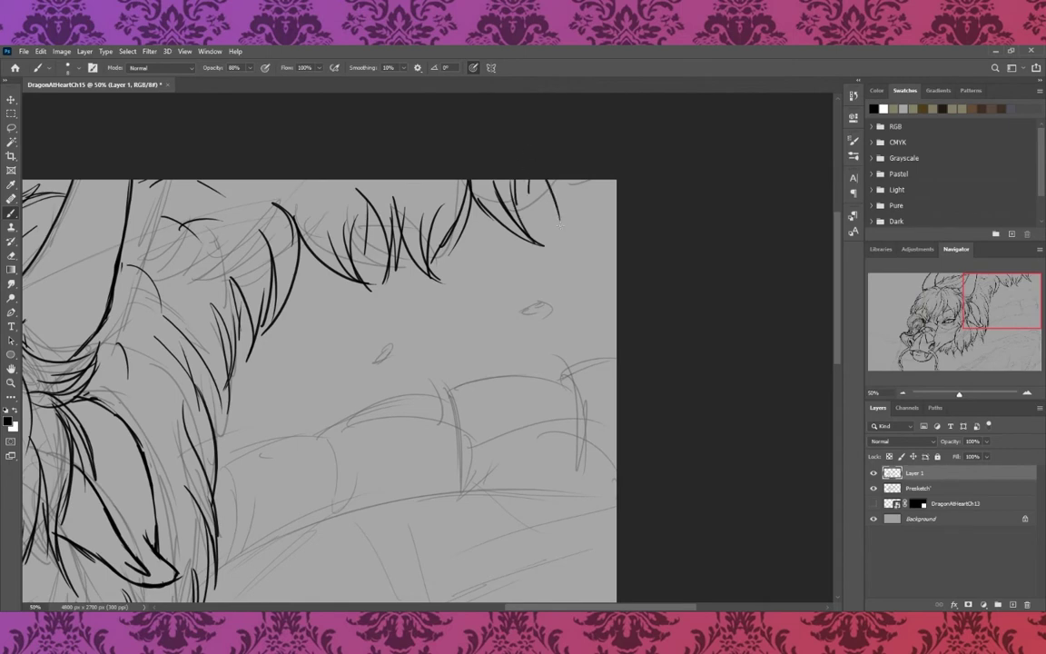
- Ink the top fur, then the boxy segmented body bands extending toward the head
left_click_drag(504, 164, 542, 243)
left_click_drag(545, 164, 562, 241)
left_click_drag(1001, 322, 984, 329)
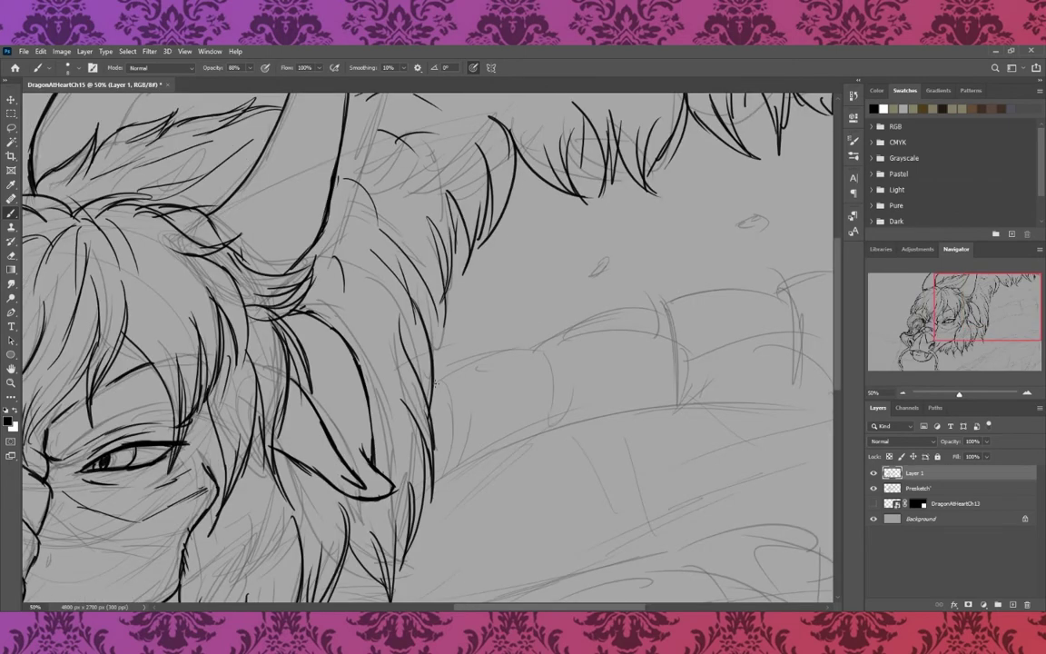
mouse_move(435, 384)
left_mouse_down()
mouse_move(434, 497)
mouse_move(561, 423)
mouse_move(677, 404)
mouse_move(813, 400)
mouse_move(676, 400)
mouse_move(662, 280)
left_mouse_up()
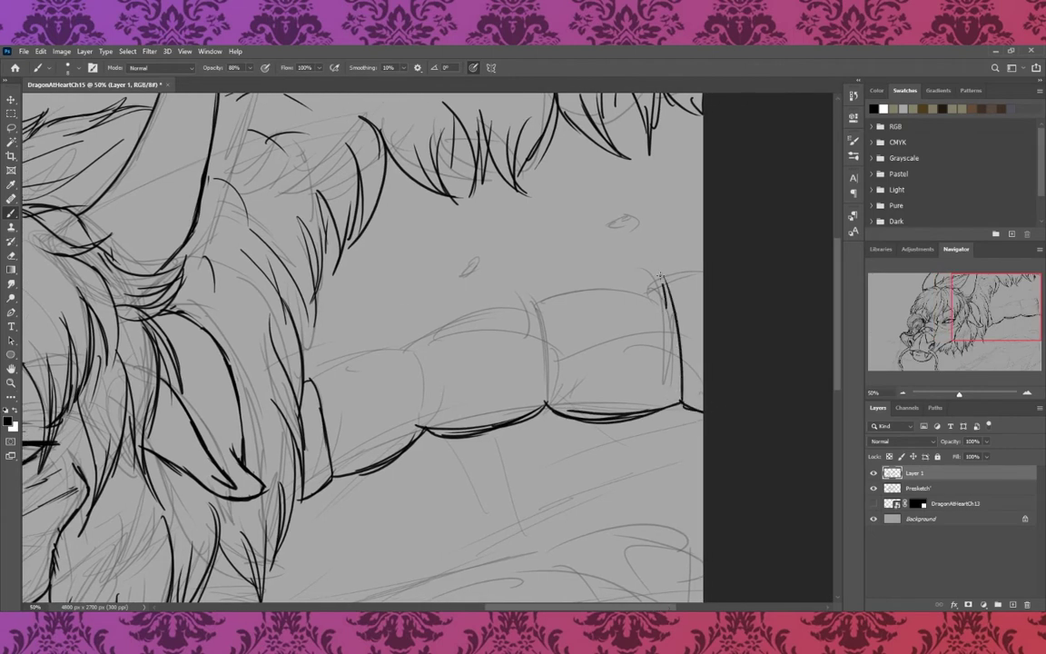
mouse_move(527, 291)
left_mouse_down()
mouse_move(546, 402)
mouse_move(567, 278)
mouse_move(702, 255)
left_mouse_up()
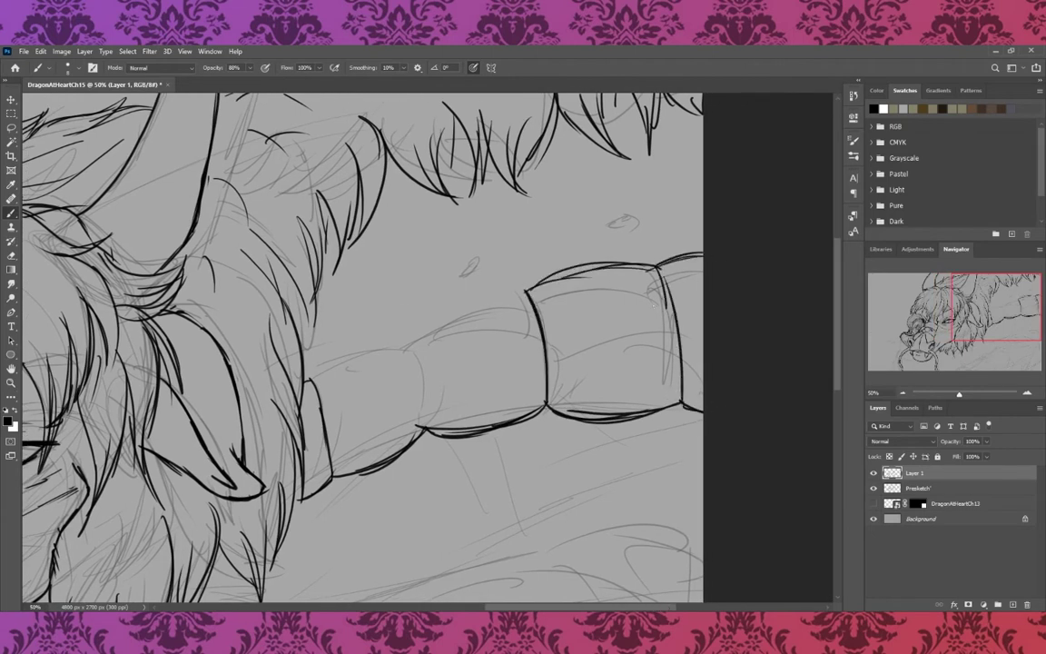
mouse_move(404, 330)
left_mouse_down()
mouse_move(423, 426)
mouse_move(477, 302)
mouse_move(529, 291)
mouse_move(318, 377)
left_mouse_up()
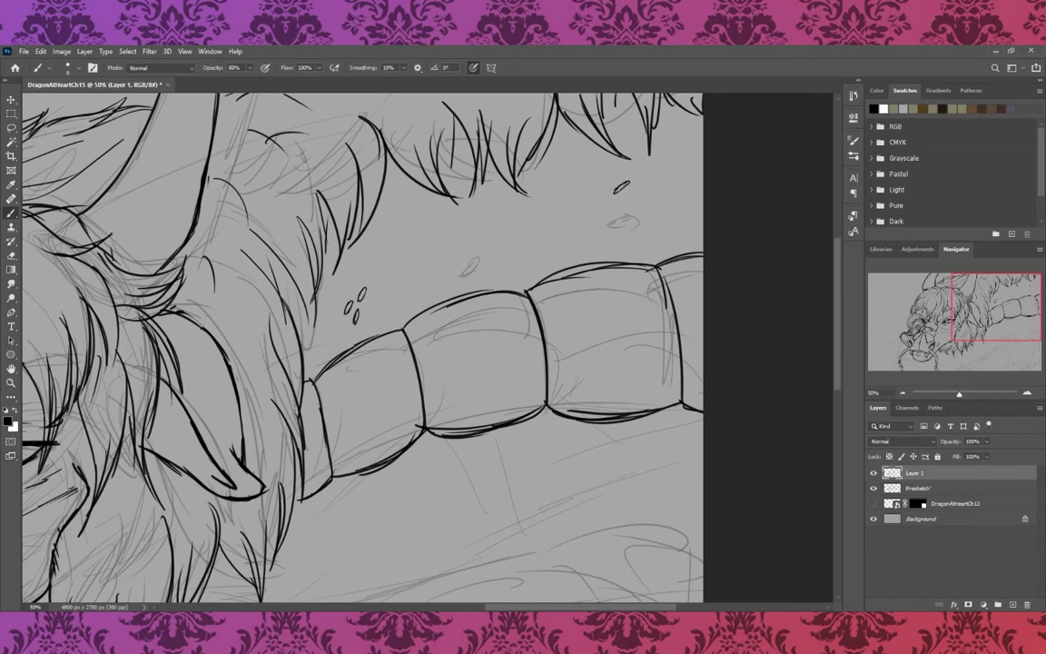
- Ink the body's upper edge and fur curves across the lower body
left_click_drag(984, 333, 983, 374)
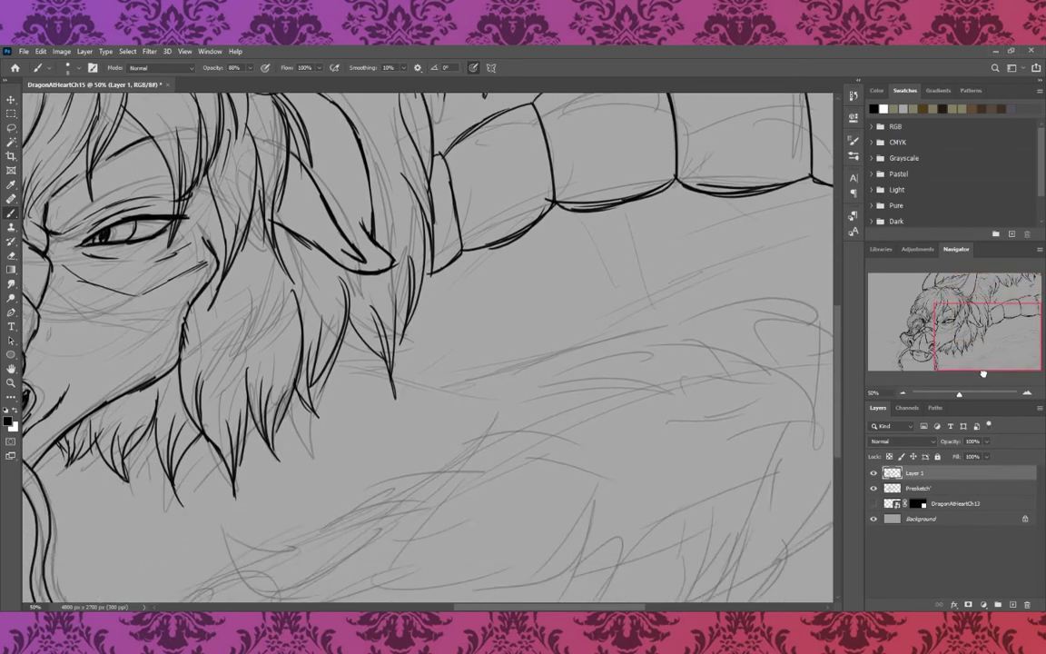
left_click_drag(758, 416, 682, 417)
mouse_move(663, 283)
left_mouse_down()
mouse_move(757, 296)
mouse_move(551, 377)
left_mouse_up()
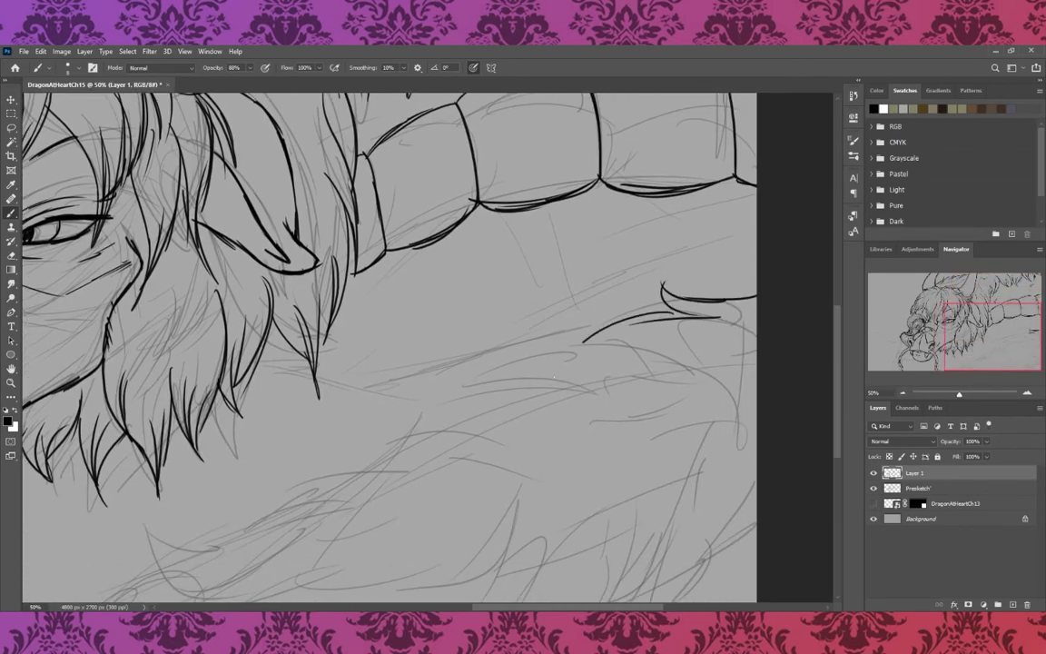
mouse_move(596, 349)
left_mouse_down()
mouse_move(405, 397)
mouse_move(322, 450)
left_mouse_up()
left_click_drag(322, 450, 418, 467)
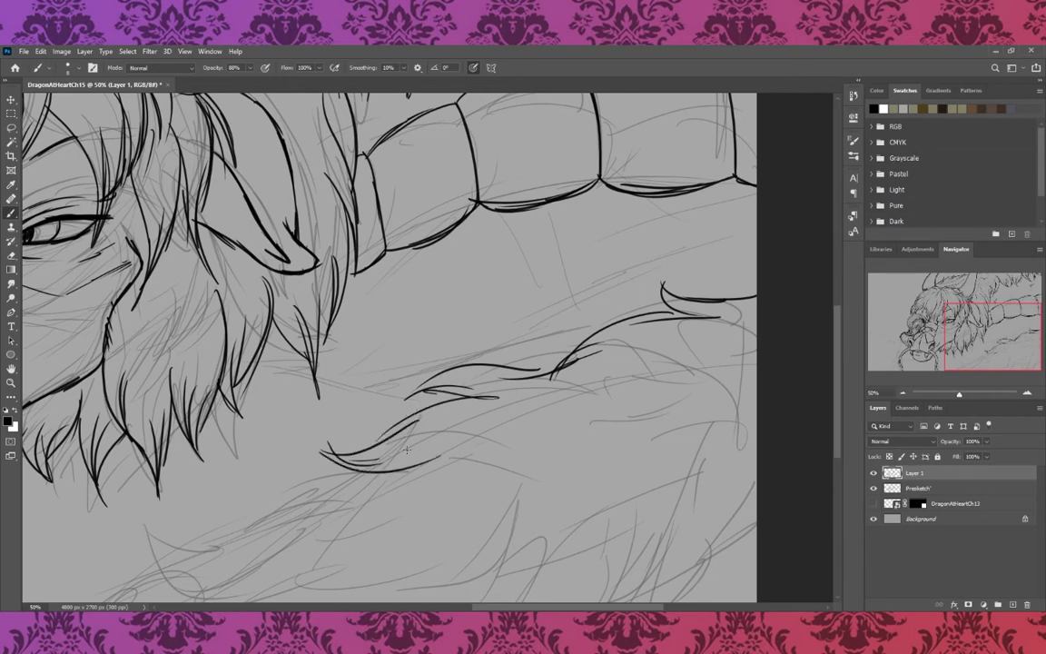
left_click_drag(499, 397, 408, 399)
- Ink fur curves on the right side of the dragon's body
left_click_drag(668, 452, 584, 493)
left_click_drag(690, 420, 600, 413)
left_click_drag(732, 356, 642, 406)
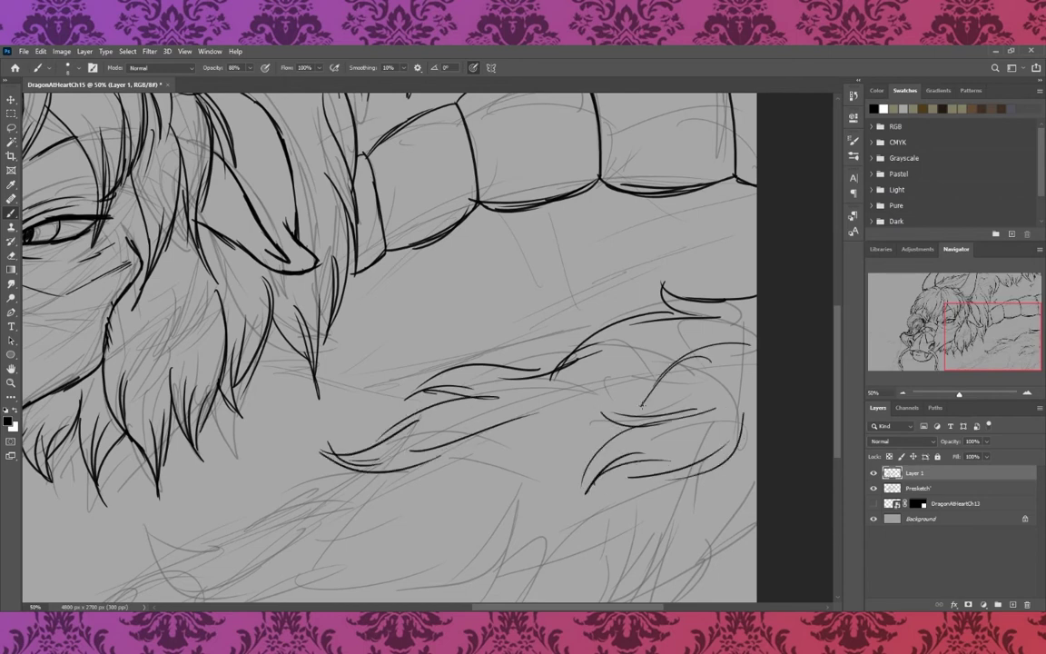
mouse_move(736, 386)
left_mouse_down()
mouse_move(656, 400)
mouse_move(677, 497)
left_mouse_up()
scroll(839, 425, "down", 3)
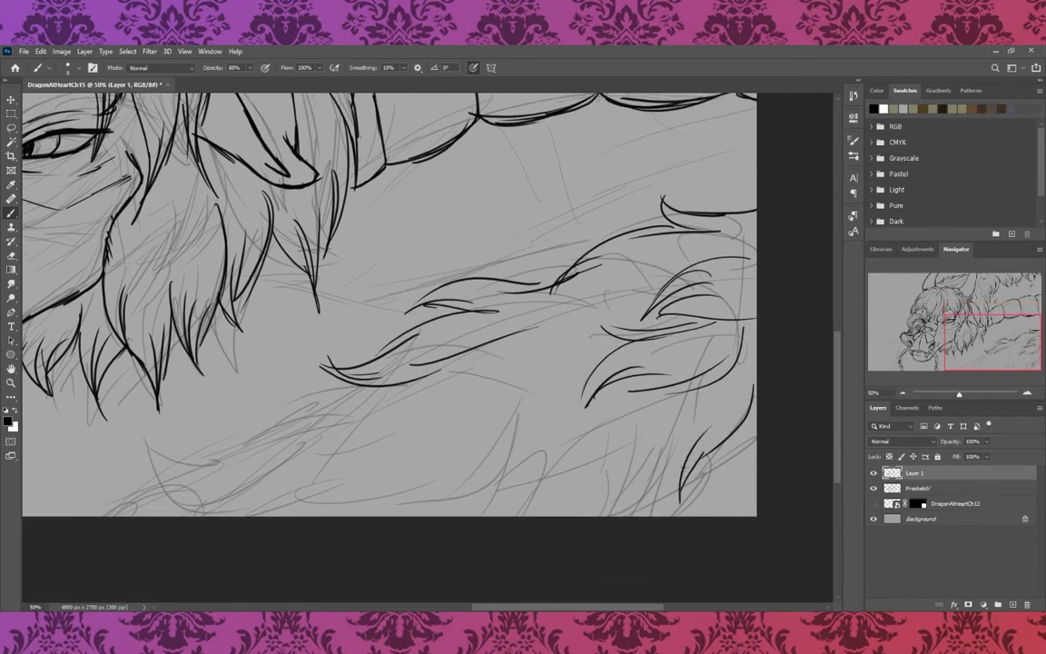
left_click_drag(727, 447, 681, 490)
left_click_drag(753, 384, 733, 447)
- Ink fur along the lower body and its lower-left corner
left_click_drag(606, 434, 558, 511)
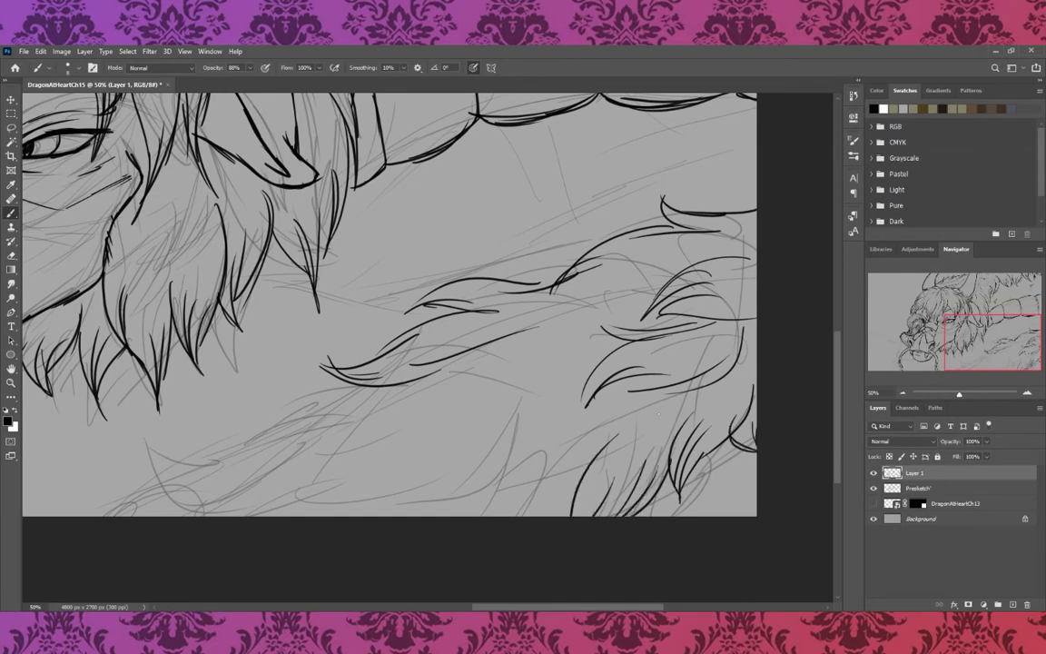
left_click_drag(545, 427, 522, 490)
left_click_drag(377, 391, 225, 445)
mouse_move(341, 395)
left_mouse_down()
mouse_move(272, 408)
mouse_move(248, 435)
left_mouse_up()
left_click_drag(330, 420, 216, 448)
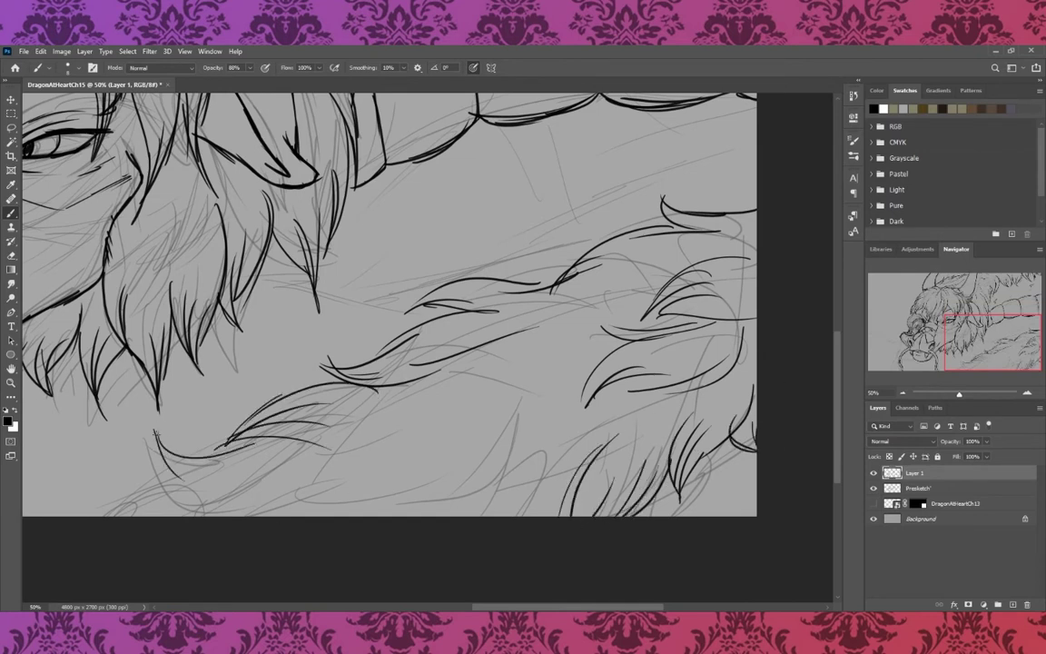
left_click_drag(156, 432, 221, 456)
left_click_drag(157, 489, 84, 514)
- Ink fur along the bottom and middle of the lower body
mouse_move(440, 433)
left_mouse_down()
mouse_move(363, 514)
mouse_move(493, 514)
left_mouse_up()
left_click_drag(505, 426, 500, 507)
left_click_drag(345, 436, 300, 509)
left_click_drag(314, 450, 252, 514)
left_click_drag(356, 431, 282, 463)
left_click_drag(582, 343, 418, 425)
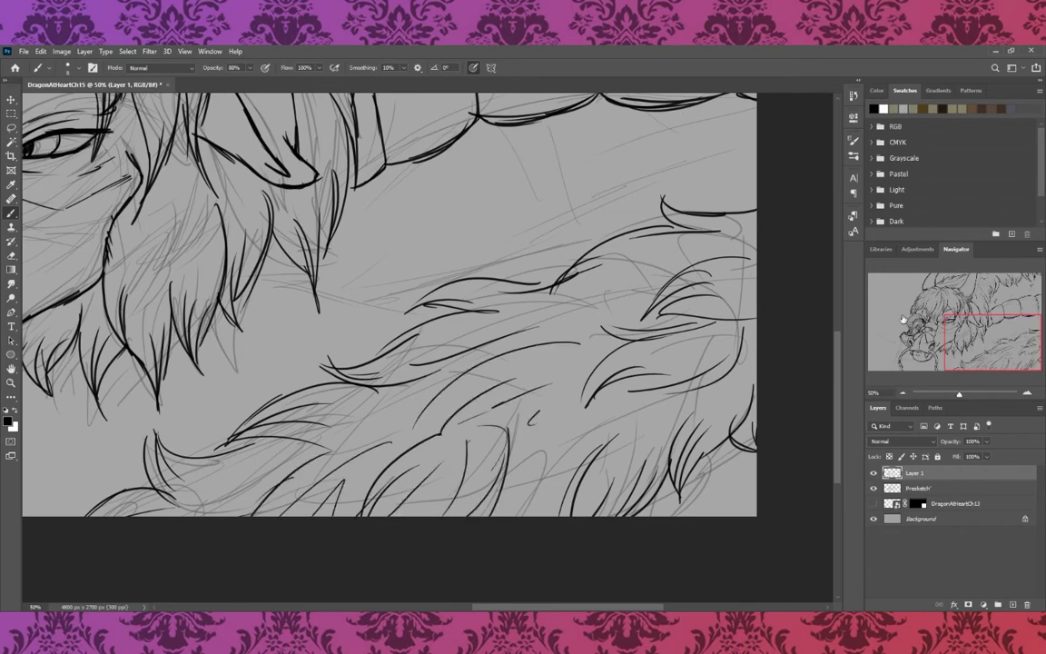
left_click_drag(990, 342, 921, 342)
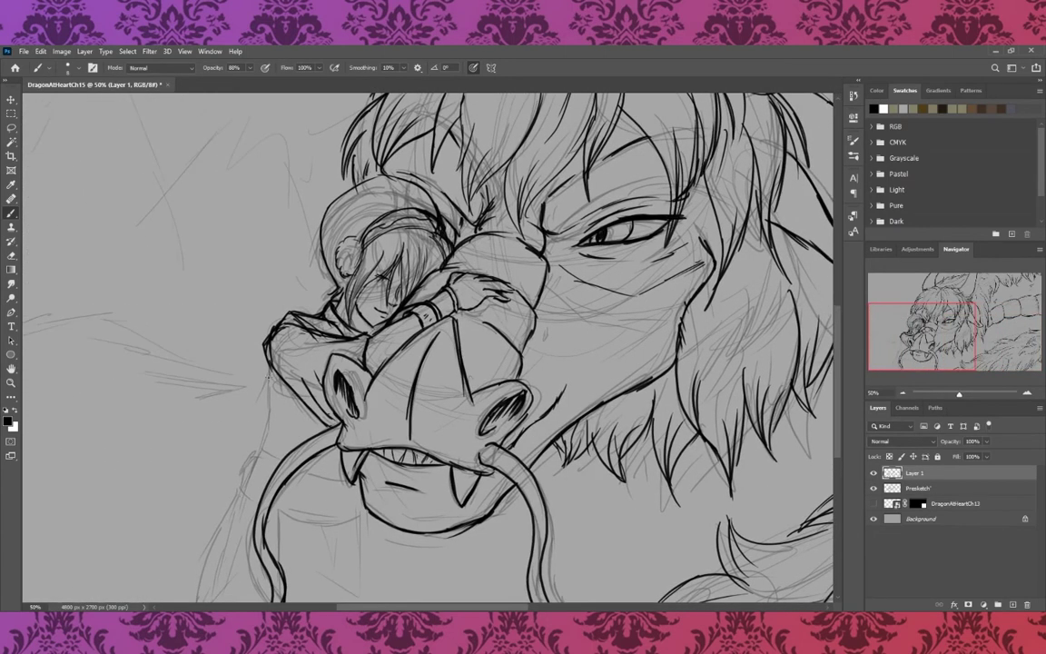
- Ink the left edge of the dragon's neck below the muzzle
left_click_drag(265, 362, 255, 440)
left_click_drag(289, 398, 276, 441)
left_click_drag(261, 358, 249, 398)
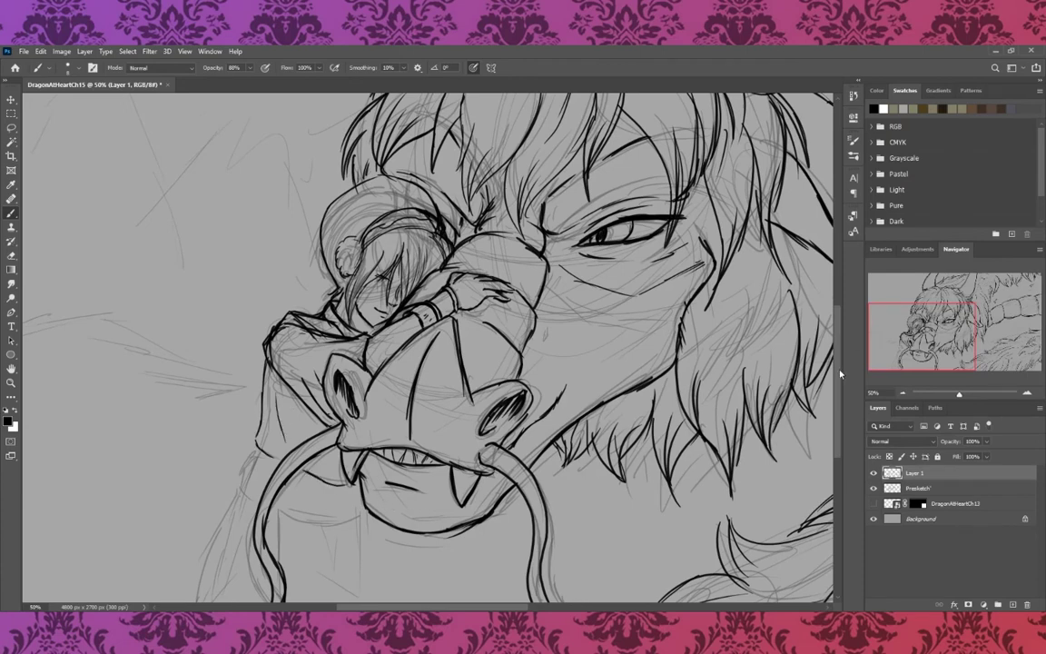
scroll(840, 373, "down", 5)
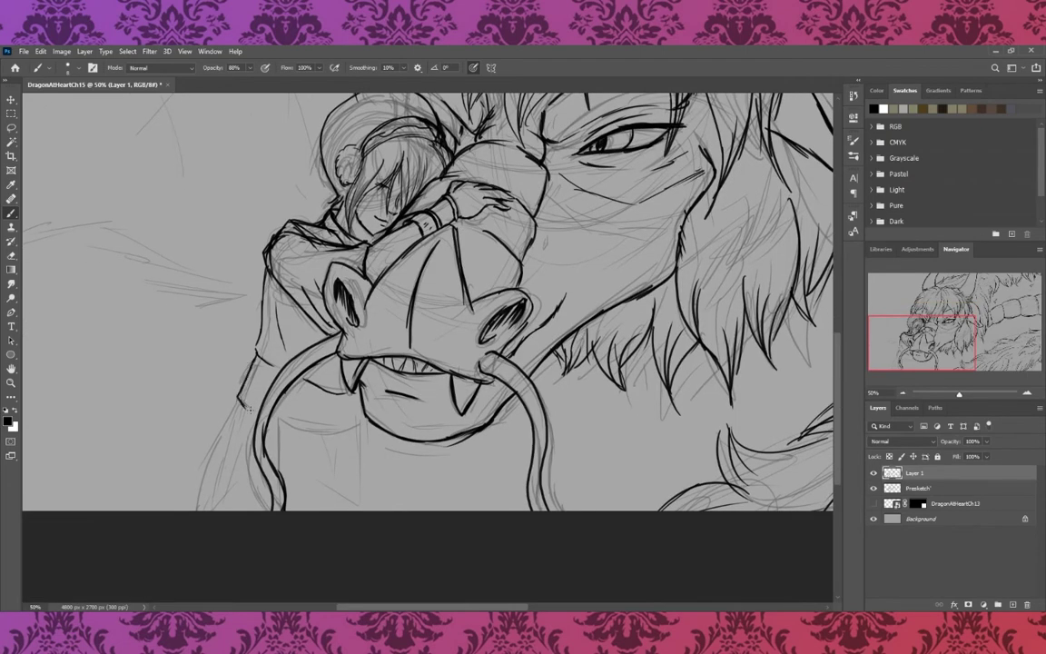
- Ink the rider's sleeve edge, lower arm and a strap line
left_click_drag(271, 418, 343, 427)
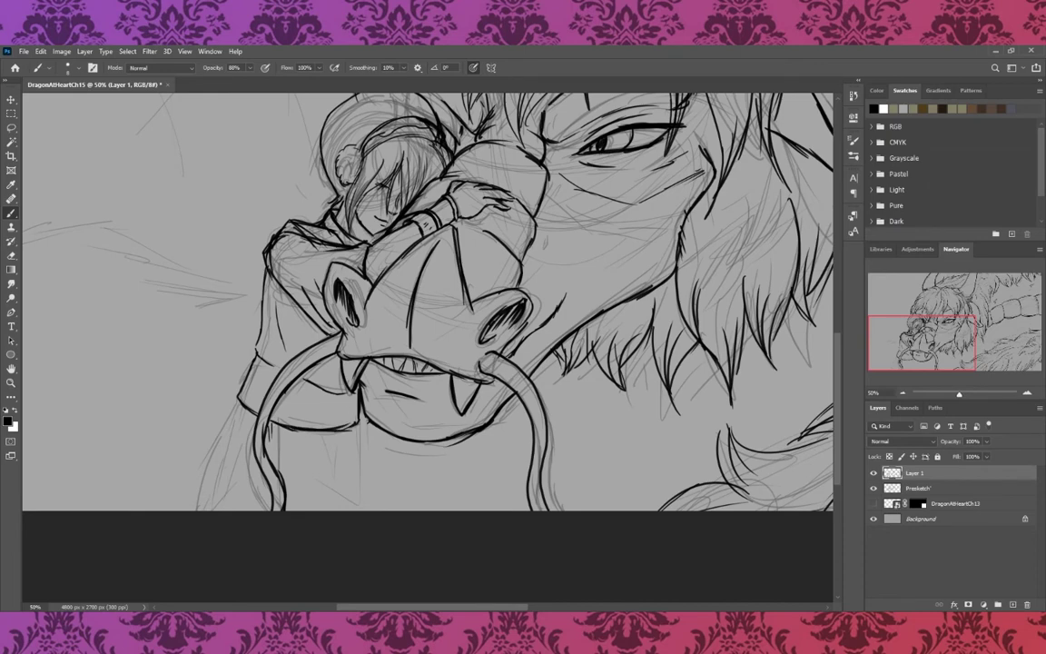
left_click_drag(361, 422, 362, 505)
left_click_drag(253, 420, 218, 505)
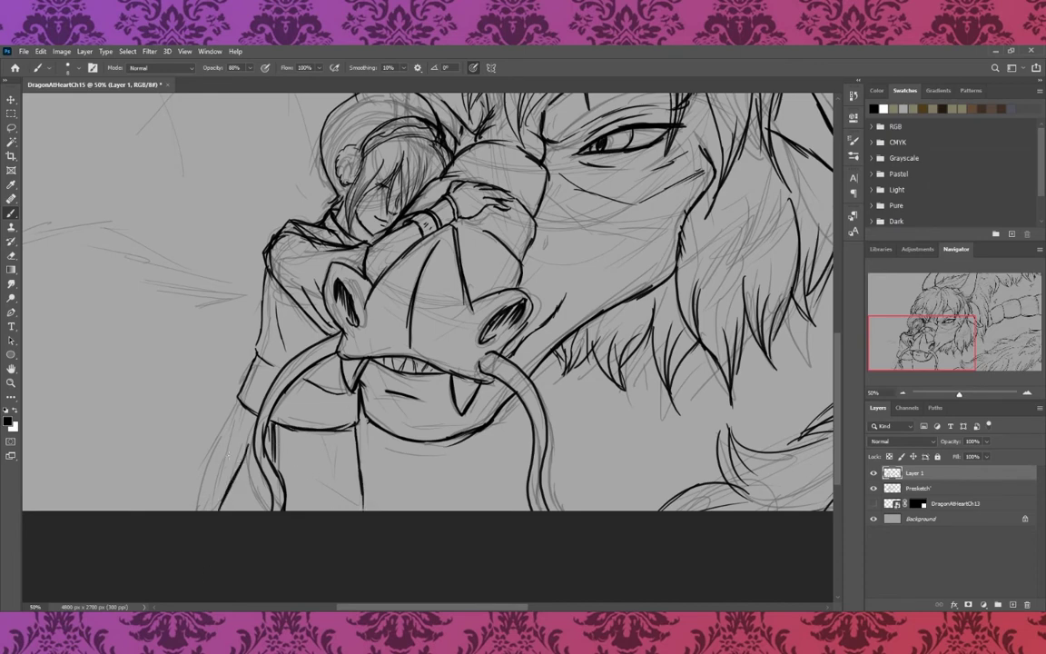
left_click_drag(210, 427, 180, 505)
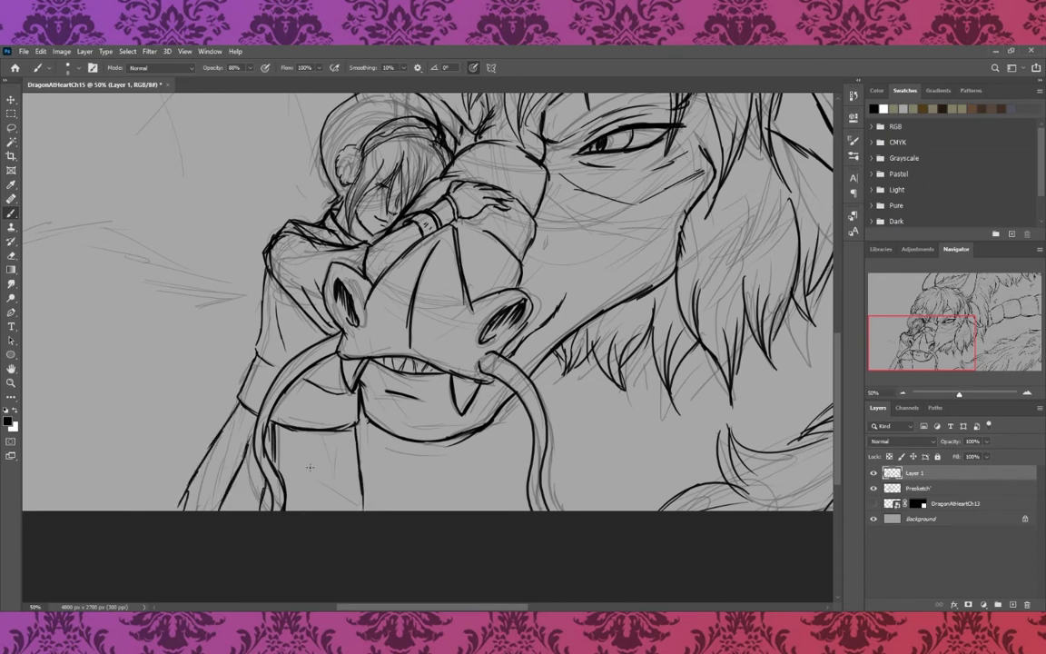
left_click_drag(309, 444, 323, 506)
- Zoom out from 50% to 25% to see the whole inked lineart
key("ctrl+minus")
key("ctrl+minus")
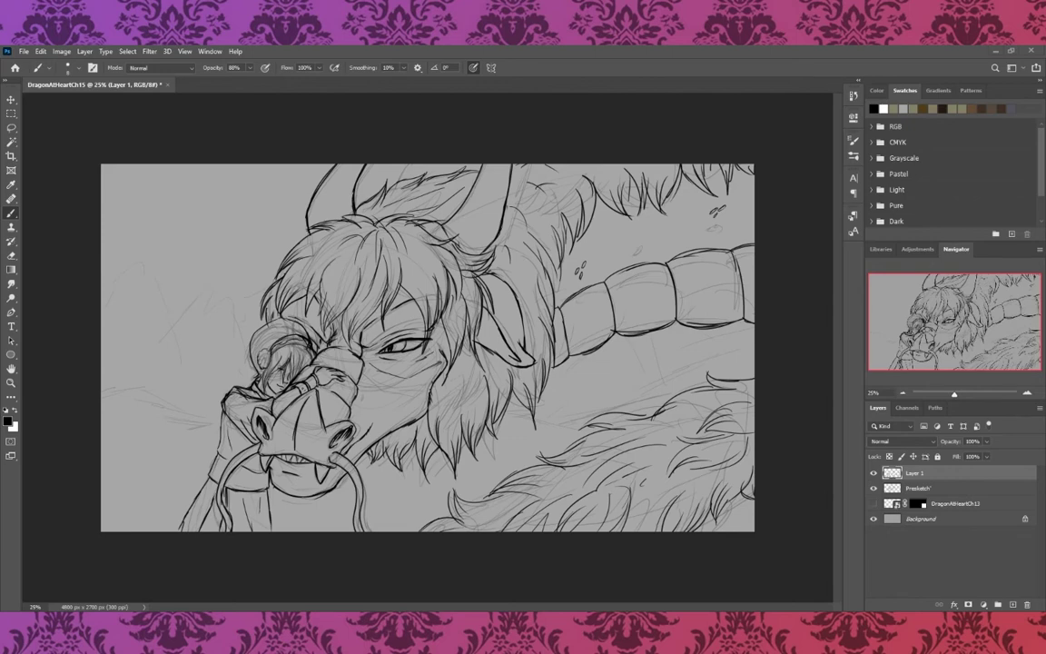
- Show the DragonAtHeartCh13 reference layer and move it up and left
left_click(874, 518)
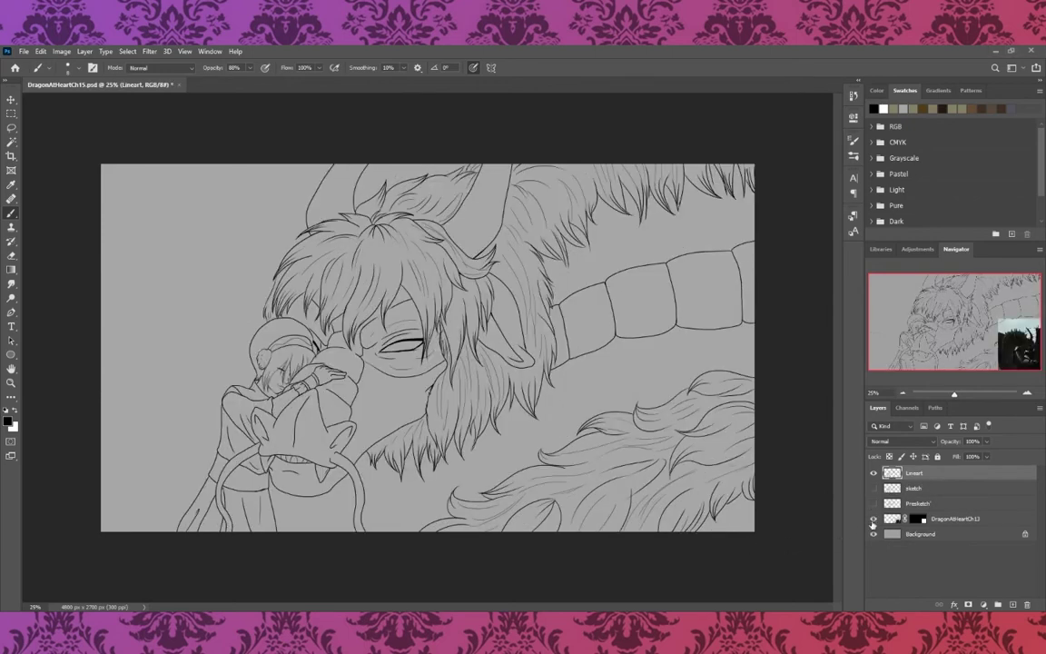
key("ctrl+z")
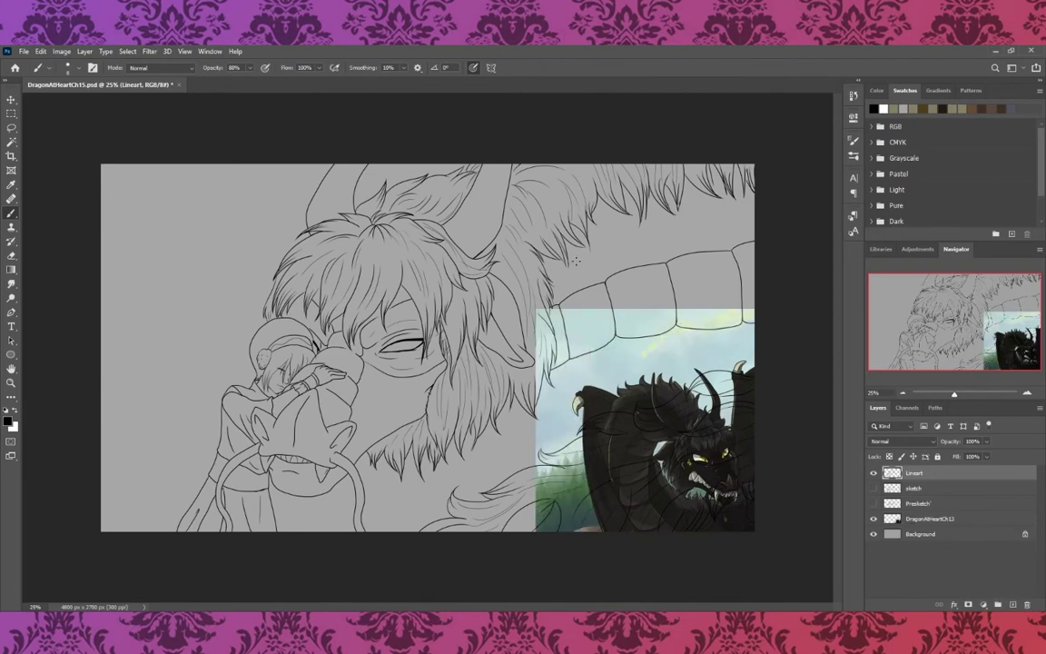
key("v")
left_click(958, 520)
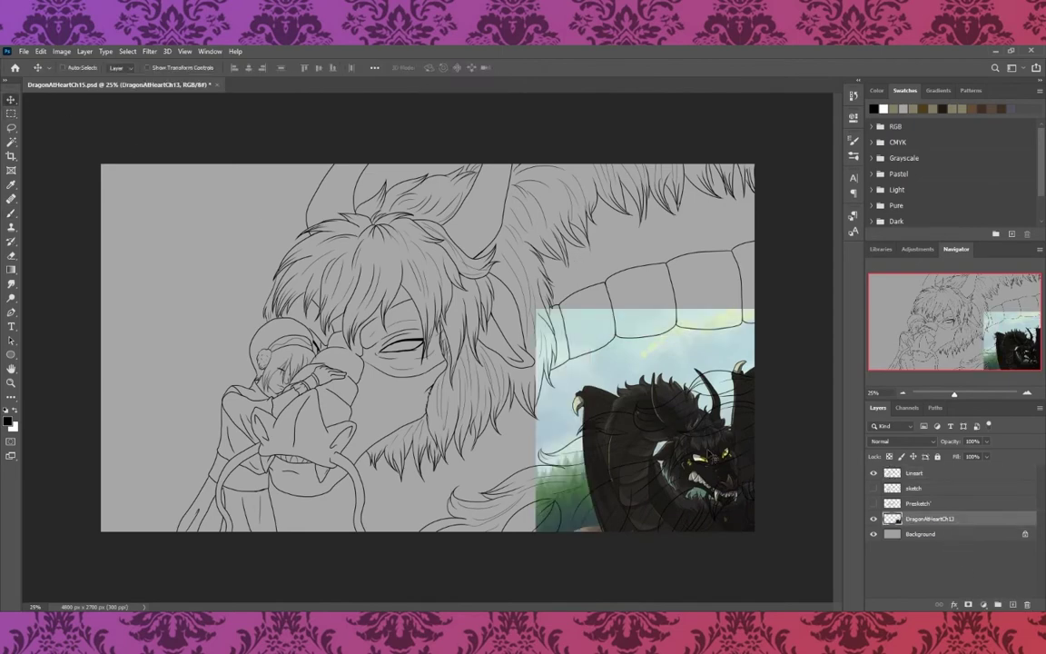
left_click_drag(732, 455, 647, 430)
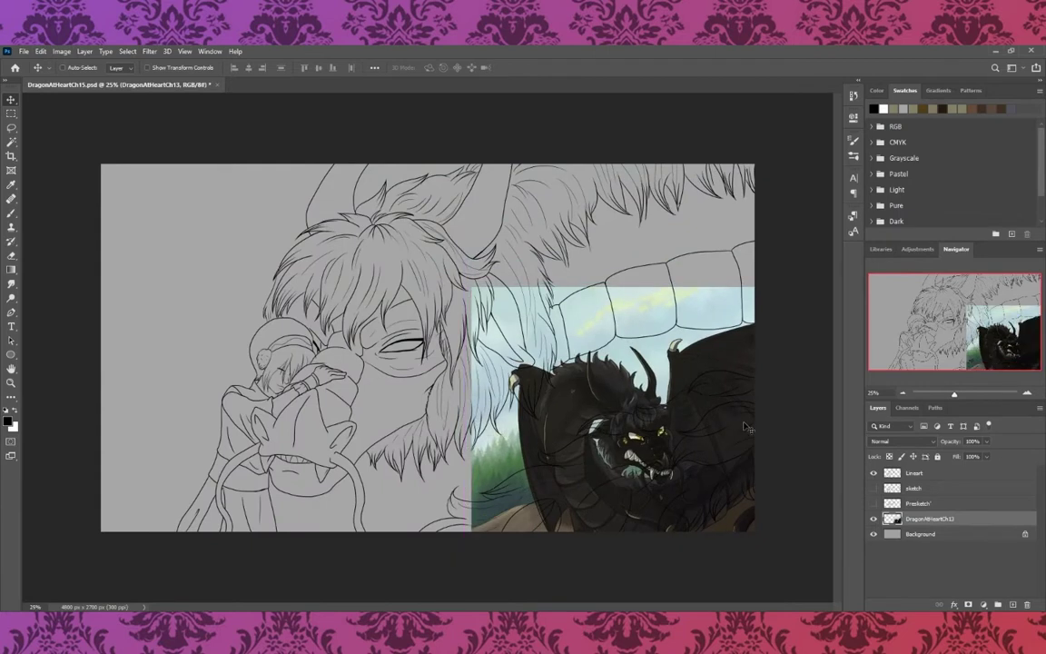
- Add a new empty layer above the sketch and hide the reference painting
left_click(928, 489)
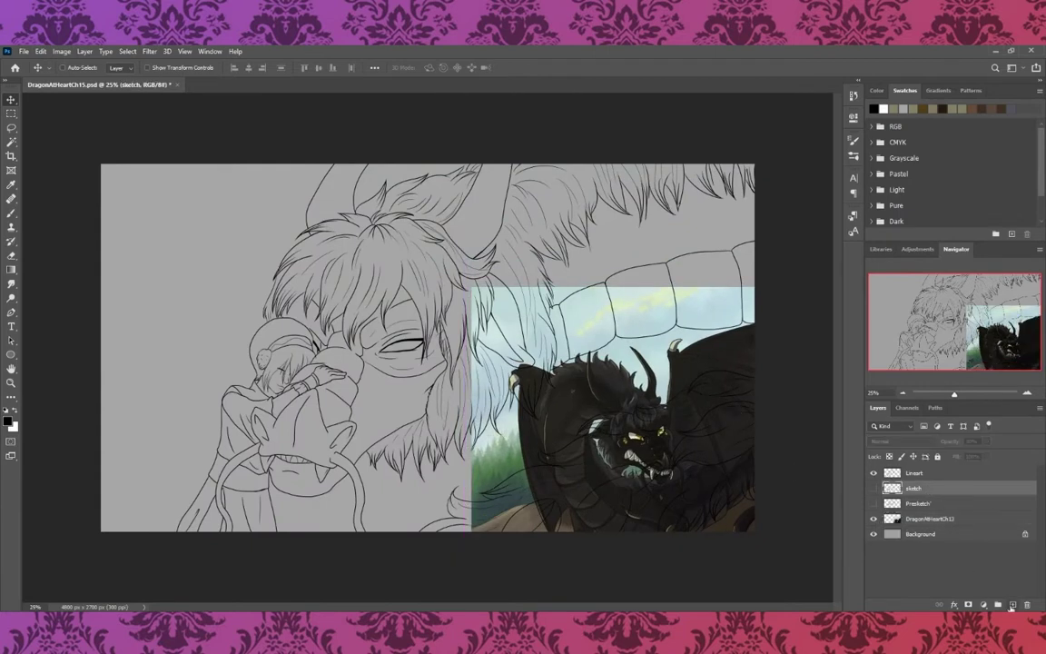
left_click(1013, 604)
key("i")
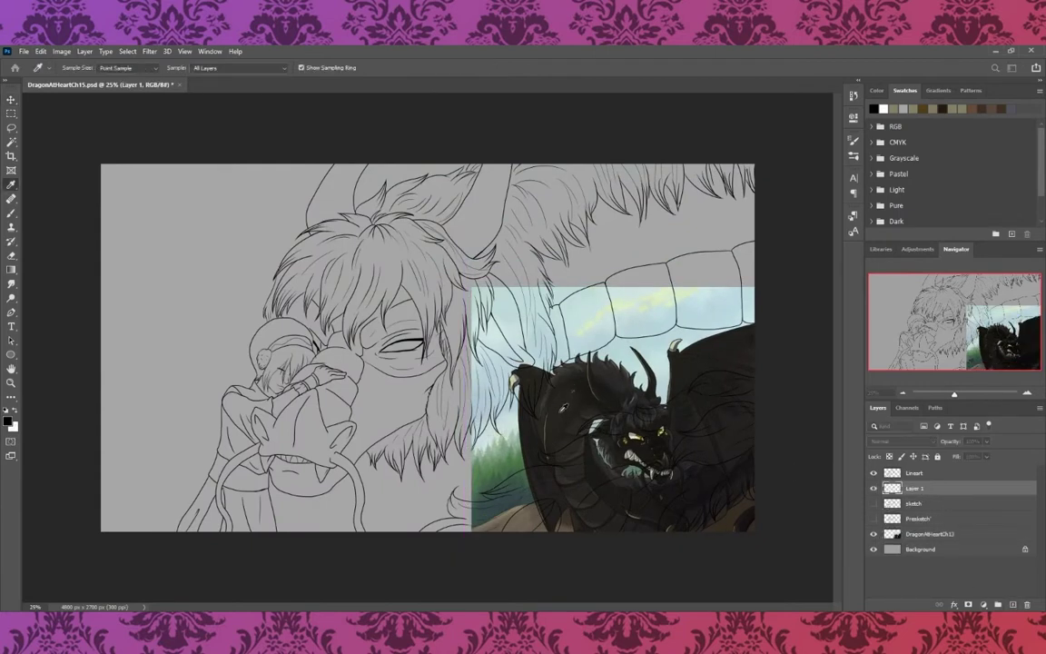
key("b")
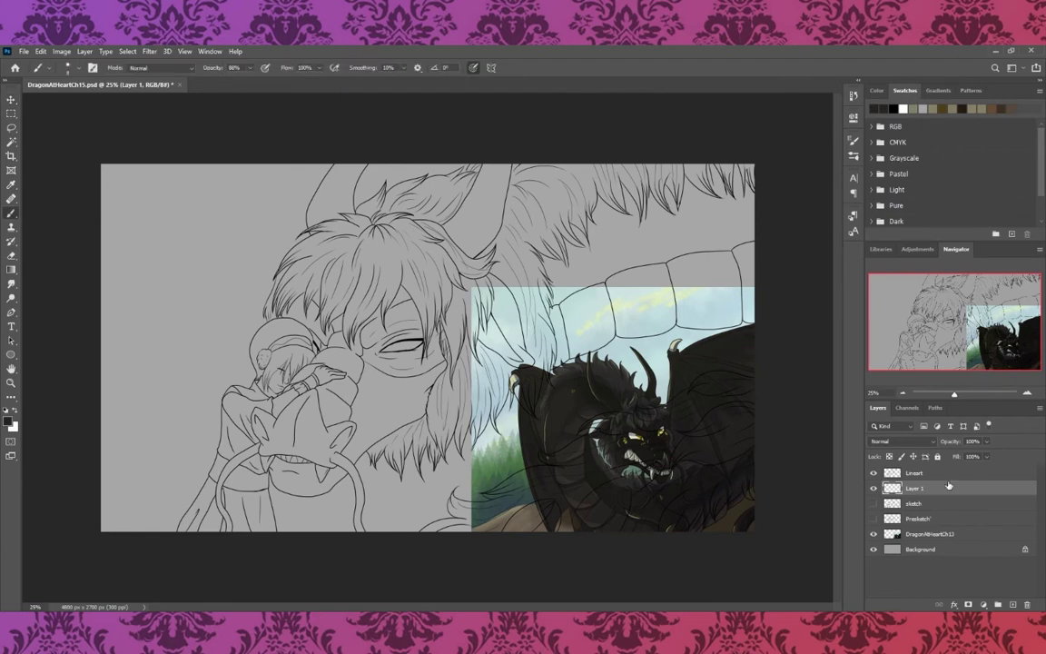
left_click(874, 534)
key("bracketright")
key("bracketright")
key("bracketright")
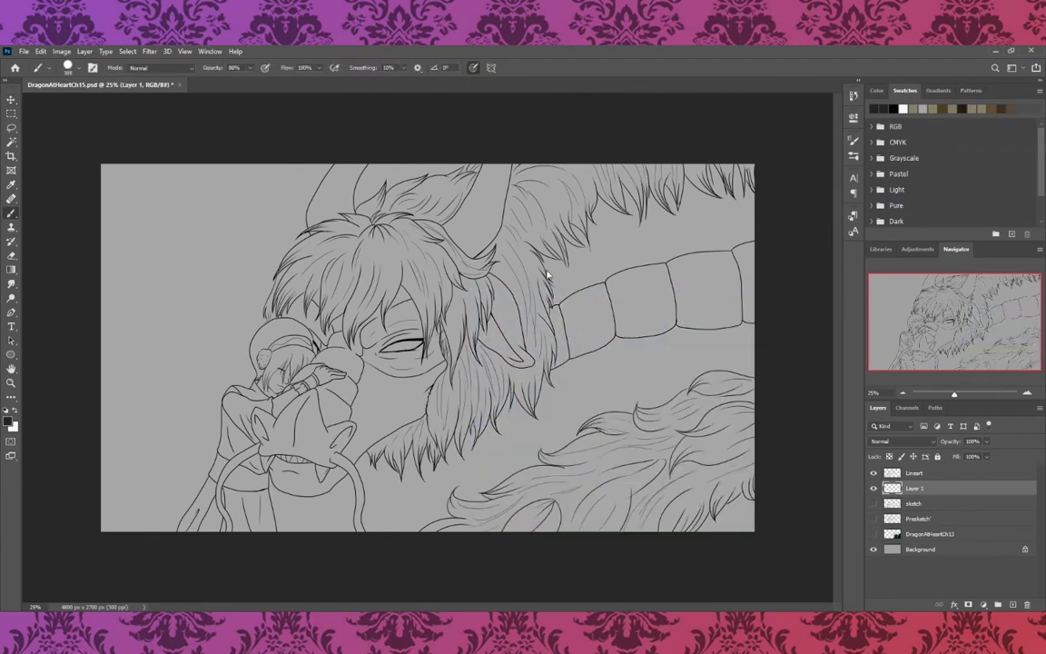
- Paint dark base colour at 100% opacity over the face, mane, muzzle and tendrils
mouse_move(340, 272)
left_mouse_down()
mouse_move(355, 381)
mouse_move(472, 258)
left_mouse_up()
key("0")
mouse_move(345, 299)
left_mouse_down()
mouse_move(537, 222)
mouse_move(485, 175)
mouse_move(743, 167)
mouse_move(752, 303)
mouse_move(612, 308)
mouse_move(519, 385)
mouse_move(507, 372)
mouse_move(381, 418)
mouse_move(467, 357)
mouse_move(418, 454)
mouse_move(529, 478)
mouse_move(581, 363)
mouse_move(681, 341)
mouse_move(627, 463)
mouse_move(410, 545)
mouse_move(478, 508)
left_mouse_up()
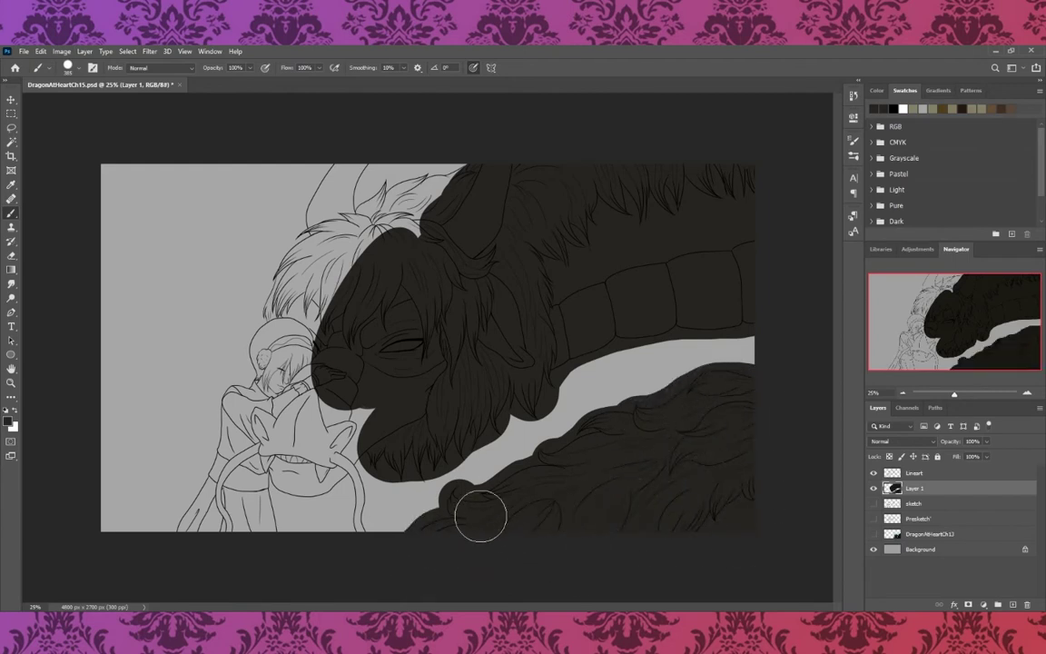
mouse_move(329, 367)
left_mouse_down()
mouse_move(264, 399)
mouse_move(341, 341)
mouse_move(291, 299)
mouse_move(315, 303)
mouse_move(287, 299)
mouse_move(306, 285)
mouse_move(319, 243)
mouse_move(390, 173)
mouse_move(413, 191)
left_mouse_up()
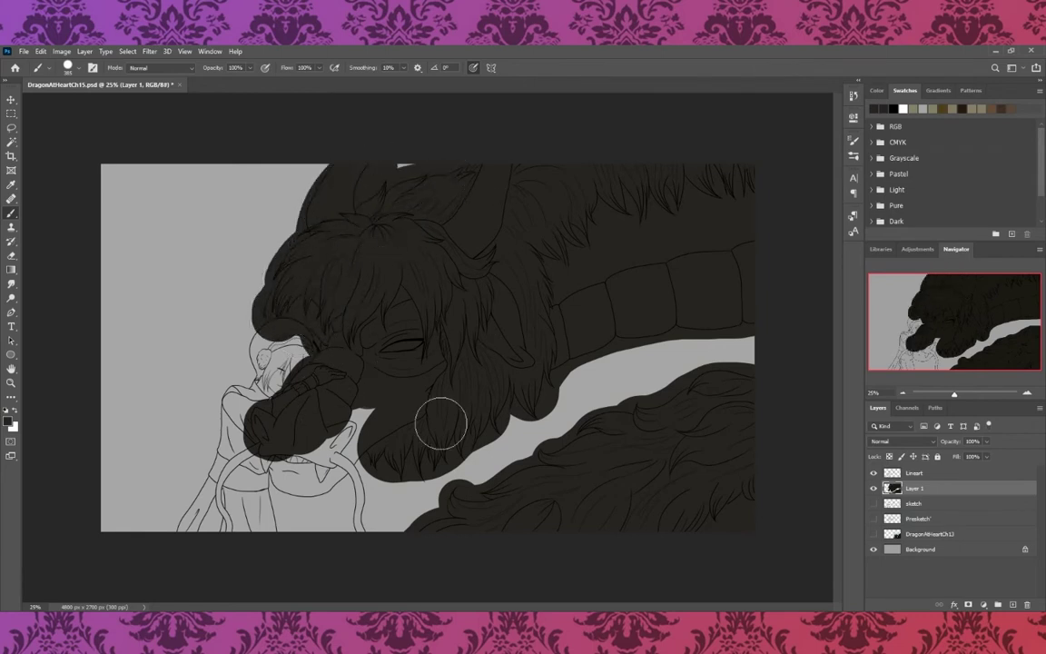
mouse_move(250, 391)
left_mouse_down()
mouse_move(204, 436)
mouse_move(195, 508)
left_mouse_up()
mouse_move(269, 451)
left_mouse_down()
mouse_move(303, 451)
mouse_move(424, 527)
left_mouse_up()
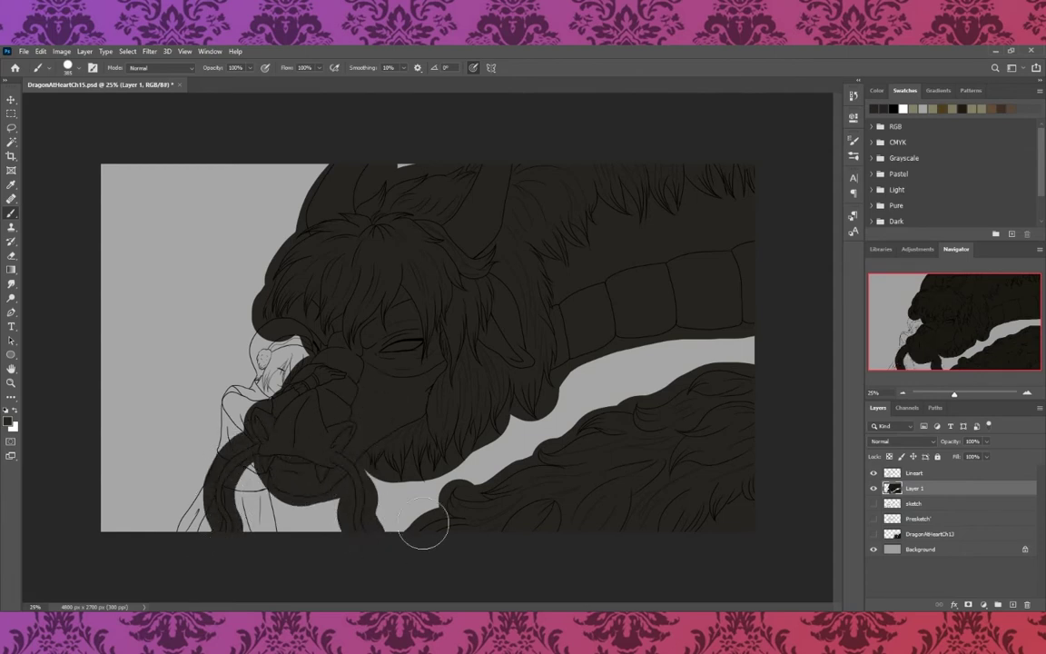
- Paint brown skin around the dragon's eye at 50% zoom
key("i")
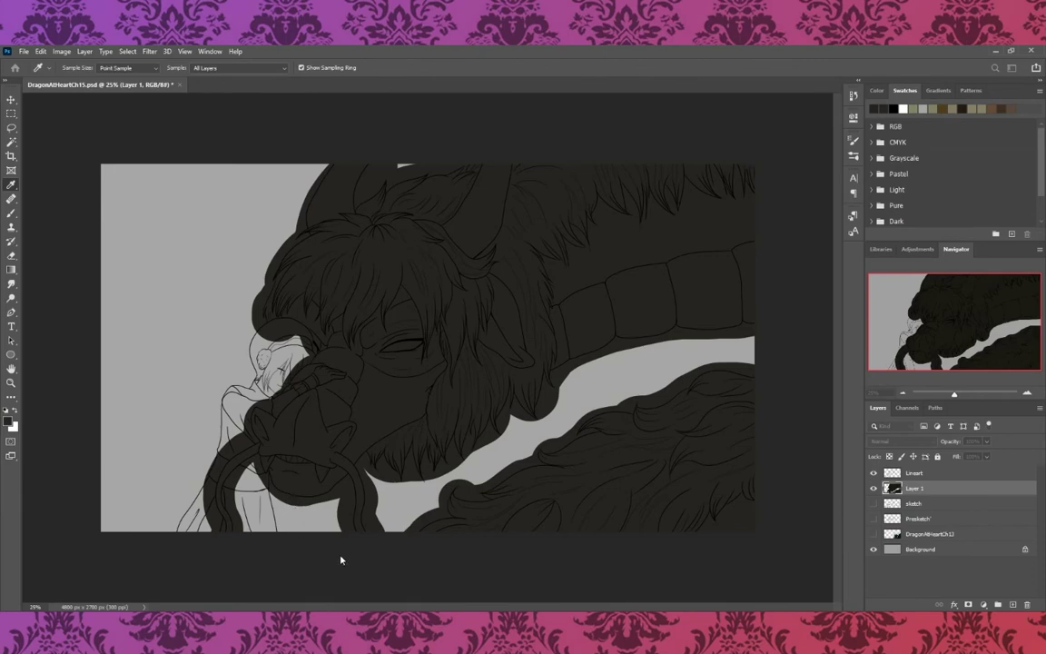
key("b")
left_click_drag(378, 338, 397, 345)
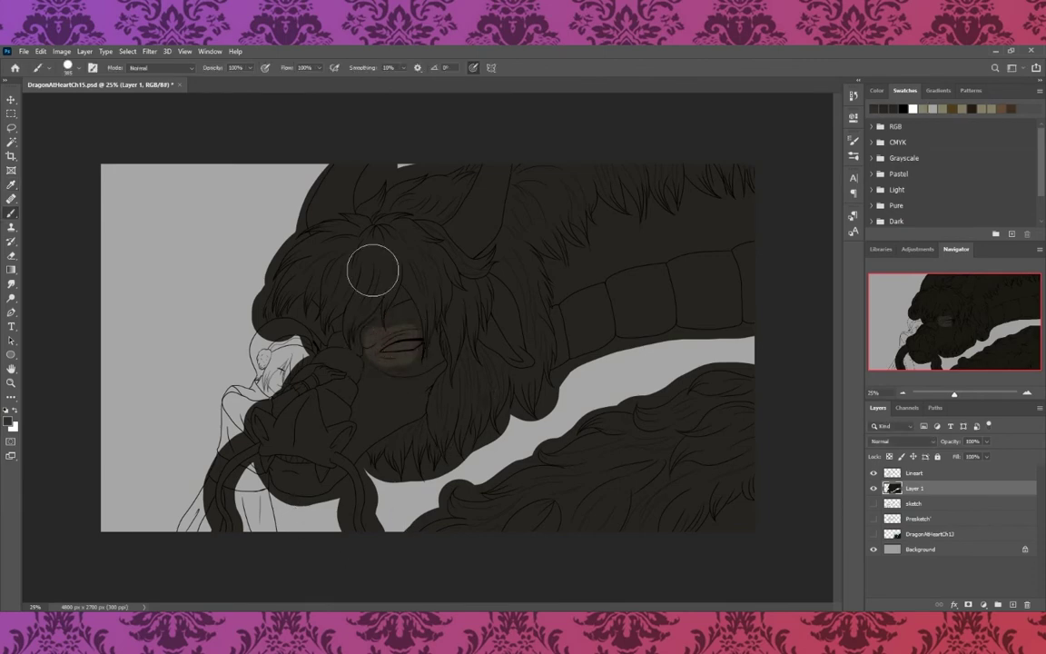
key("ctrl+plus")
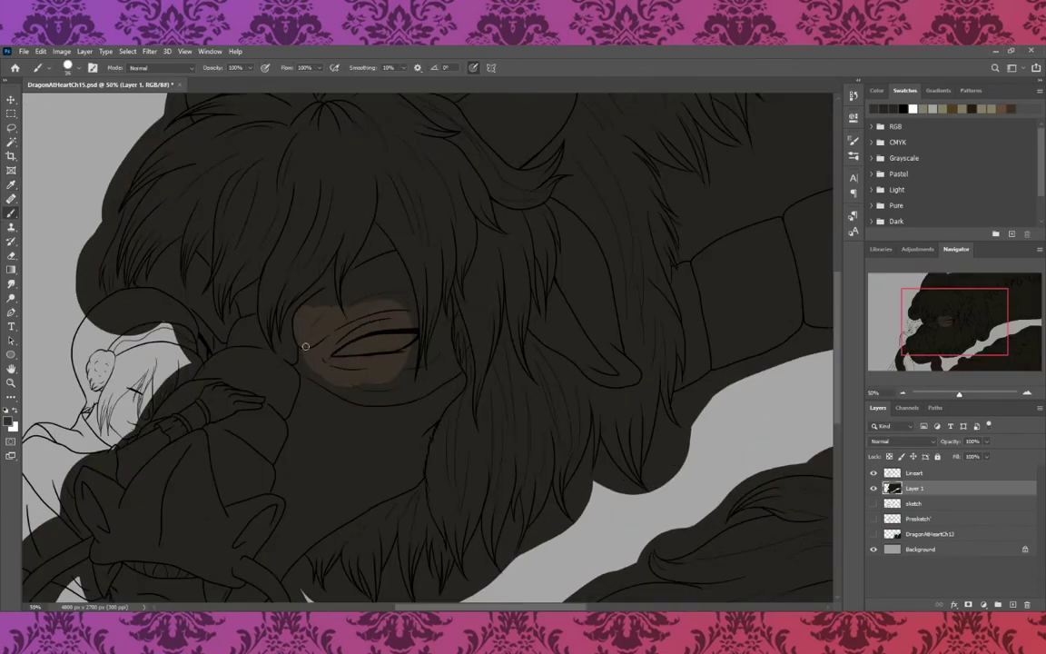
mouse_move(341, 378)
left_mouse_down()
mouse_move(362, 397)
mouse_move(428, 339)
mouse_move(451, 368)
left_mouse_up()
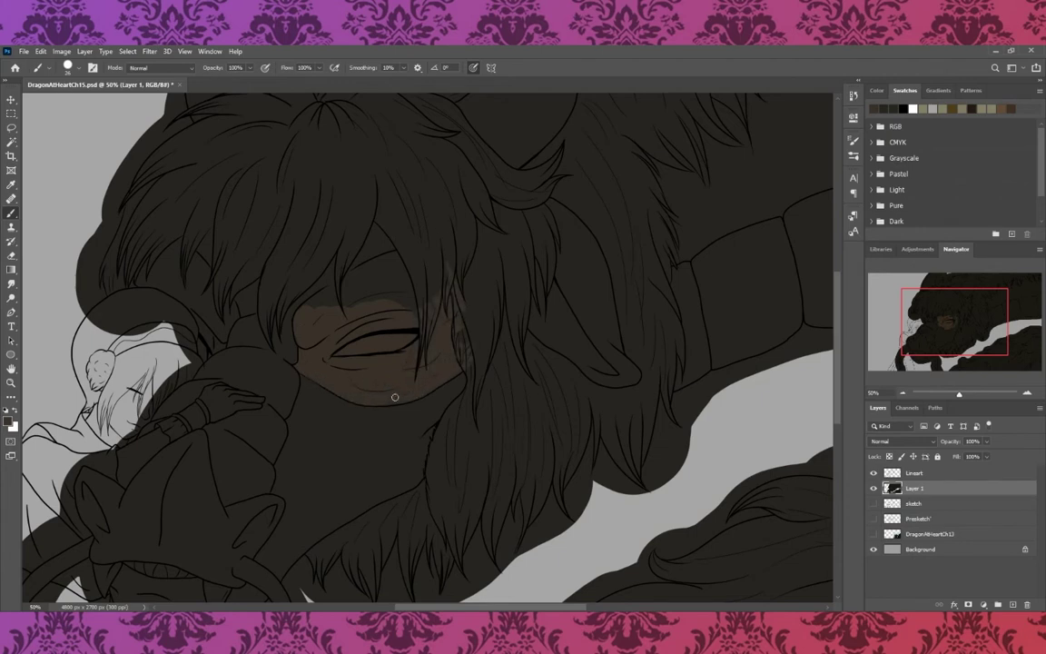
mouse_move(328, 295)
left_mouse_down()
mouse_move(351, 264)
mouse_move(396, 252)
mouse_move(425, 287)
left_mouse_up()
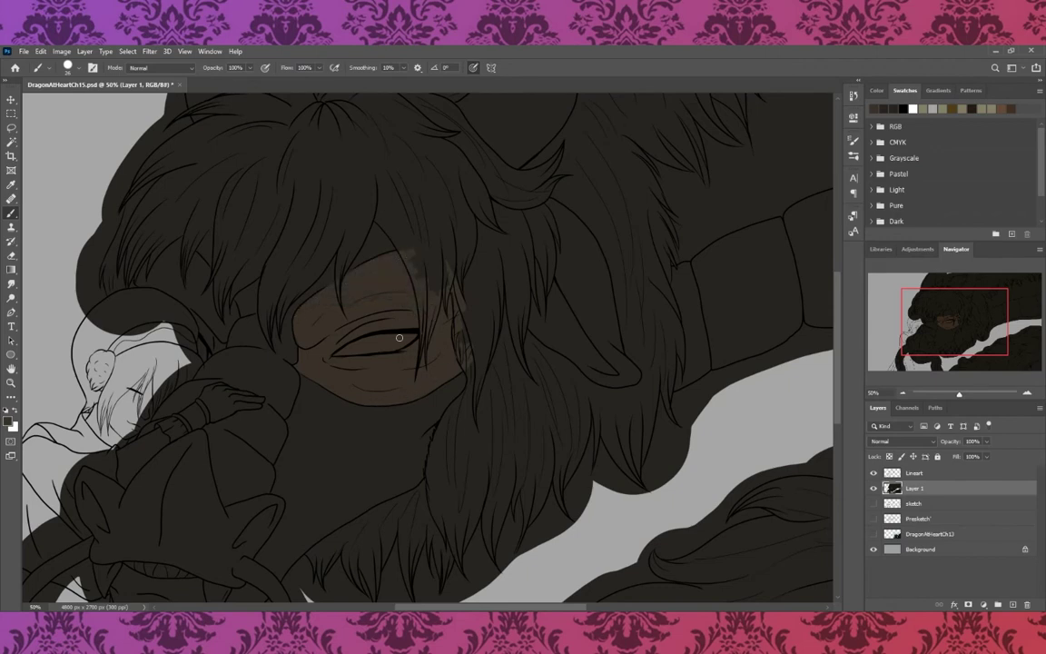
- Move the reference layer to the top, then darken the area near the rider's hand on Layer 1
left_click(874, 534)
left_click_drag(953, 323, 982, 337)
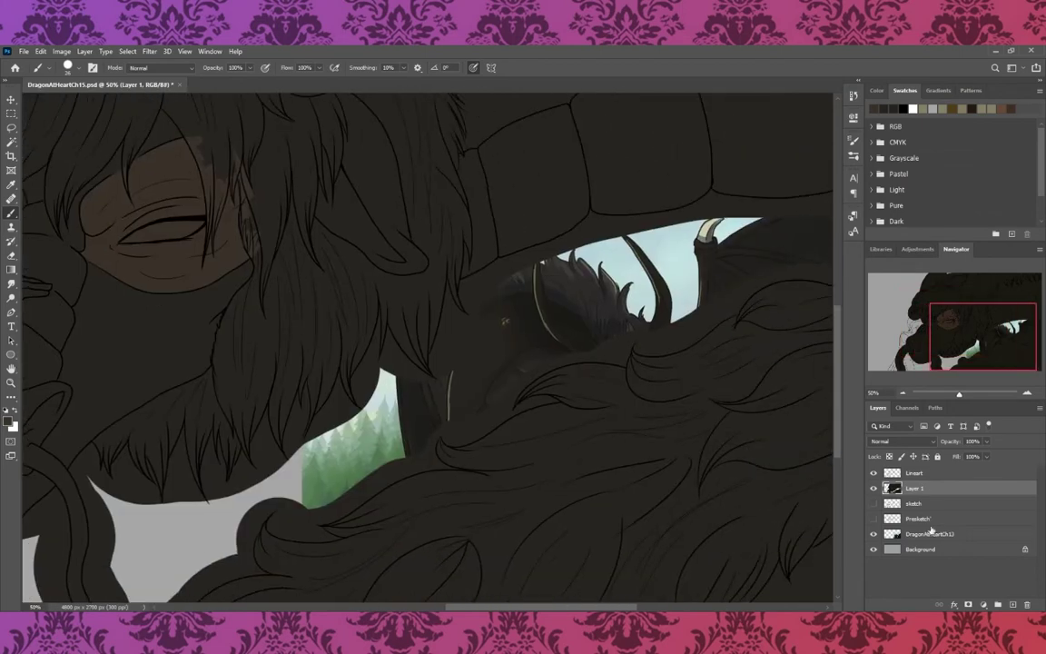
left_click_drag(927, 534, 926, 471)
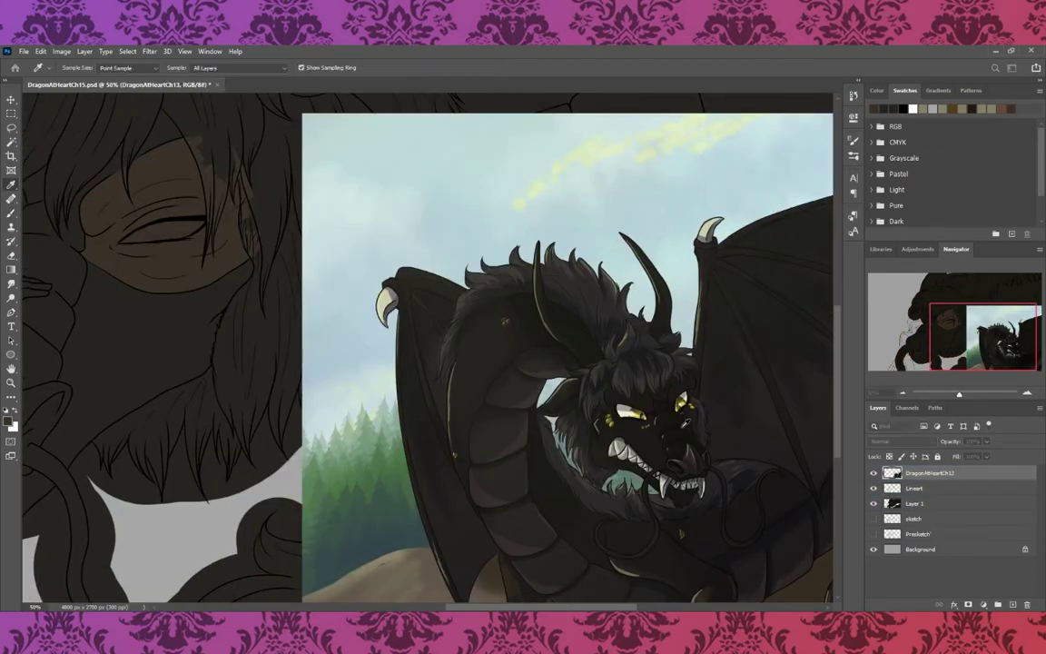
left_click(874, 473)
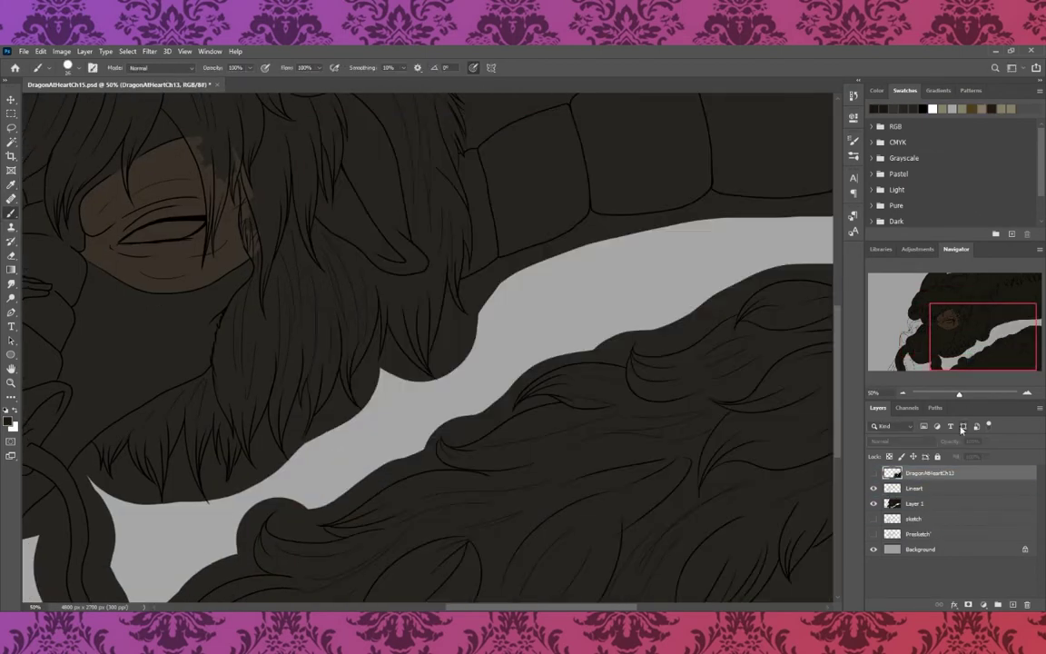
left_click(914, 503)
left_click_drag(299, 275, 667, 275)
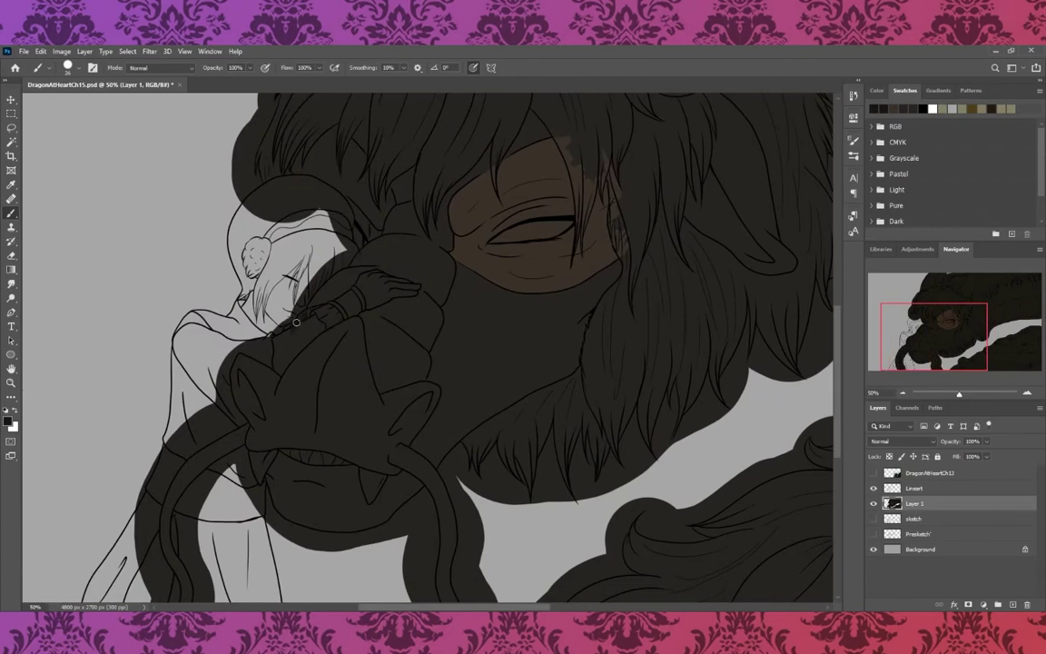
left_click_drag(296, 322, 328, 287)
mouse_move(337, 276)
left_mouse_down()
mouse_move(388, 223)
mouse_move(373, 196)
mouse_move(439, 220)
mouse_move(416, 216)
mouse_move(428, 229)
mouse_move(420, 247)
mouse_move(358, 227)
mouse_move(363, 262)
mouse_move(399, 238)
mouse_move(451, 274)
mouse_move(400, 268)
mouse_move(327, 286)
mouse_move(375, 366)
mouse_move(350, 313)
mouse_move(377, 336)
mouse_move(386, 314)
mouse_move(434, 329)
mouse_move(432, 304)
mouse_move(416, 320)
mouse_move(425, 315)
left_mouse_up()
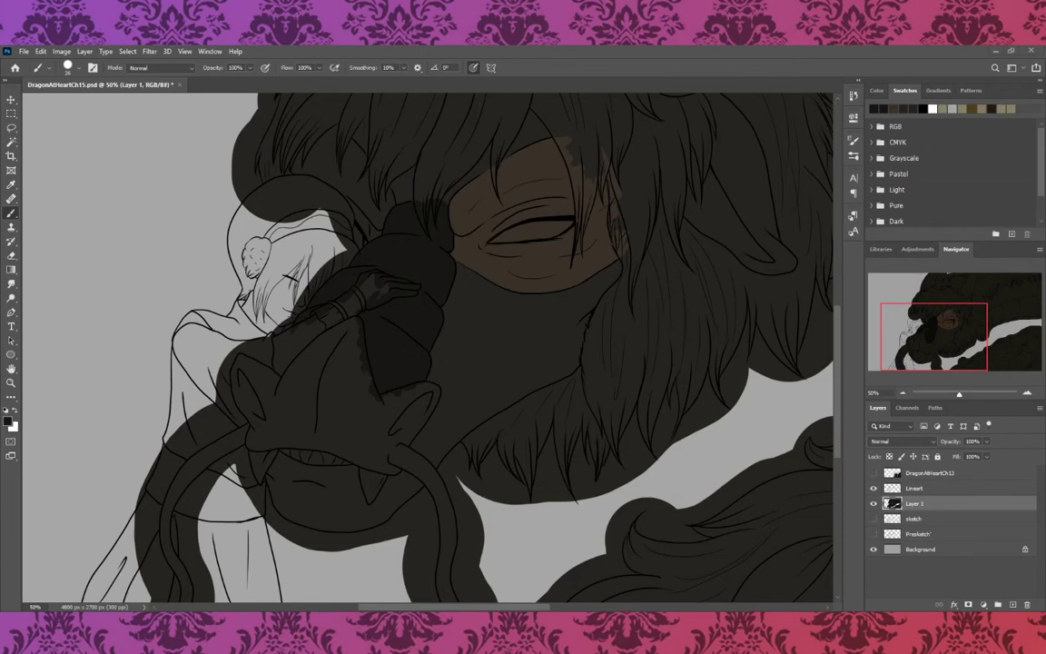
- Sample a reddish-brown from the reference and paint it across the muzzle
left_click_drag(909, 302, 961, 299)
key("i")
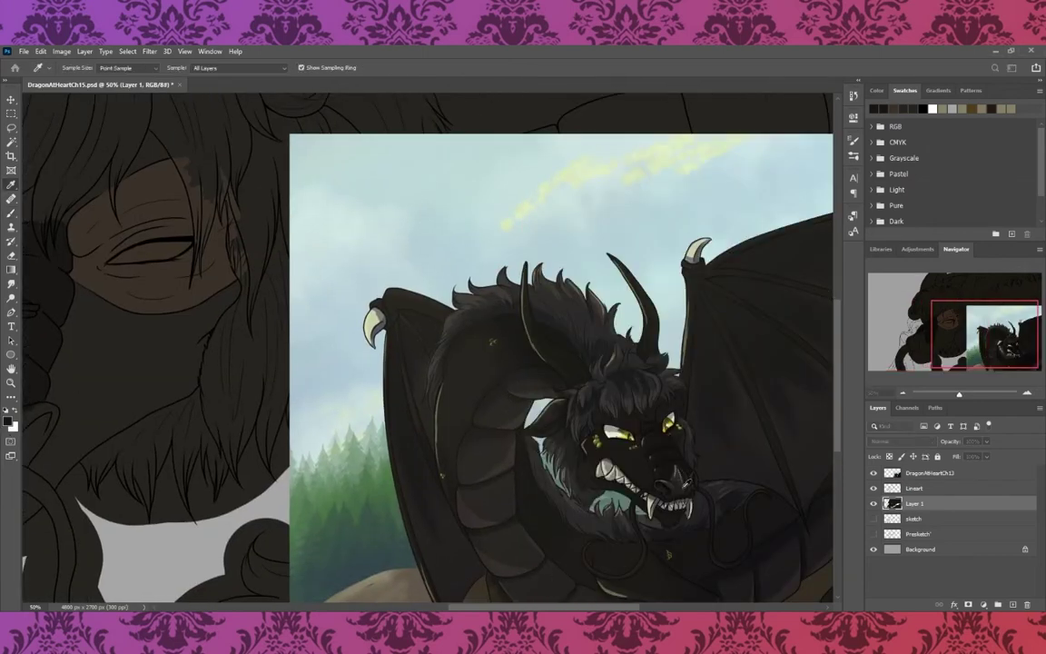
left_click_drag(951, 354, 951, 366)
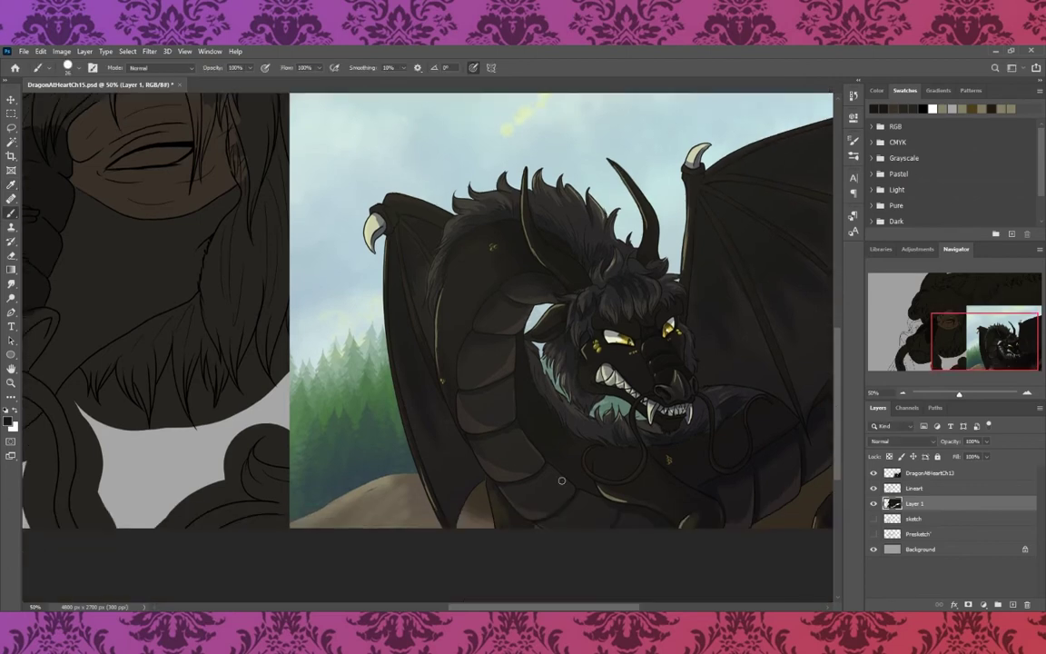
key("b")
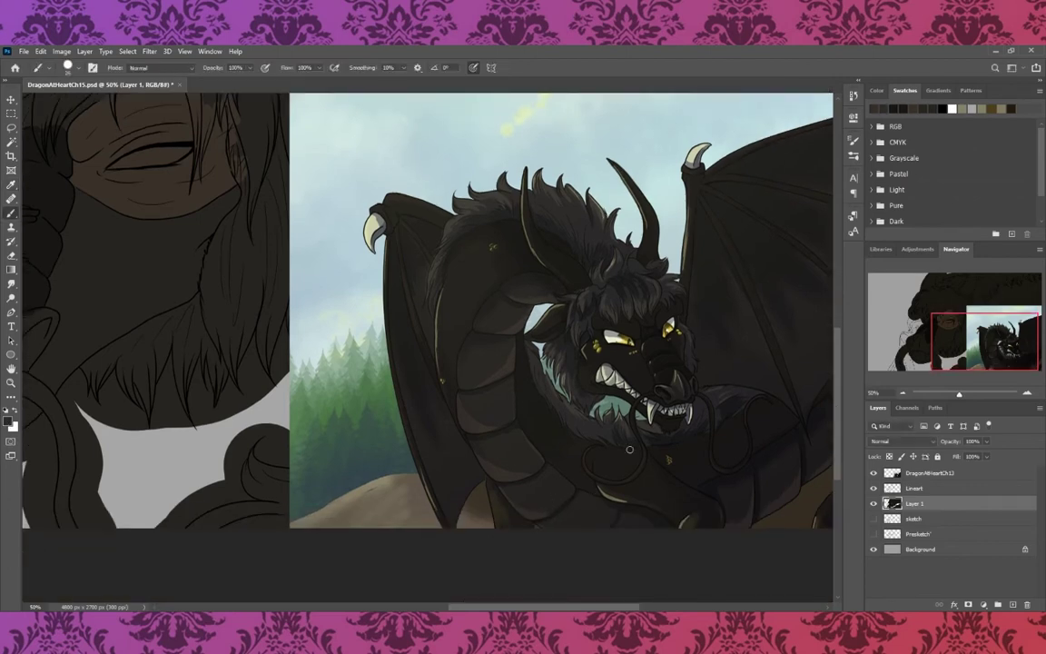
left_click_drag(999, 350, 952, 339)
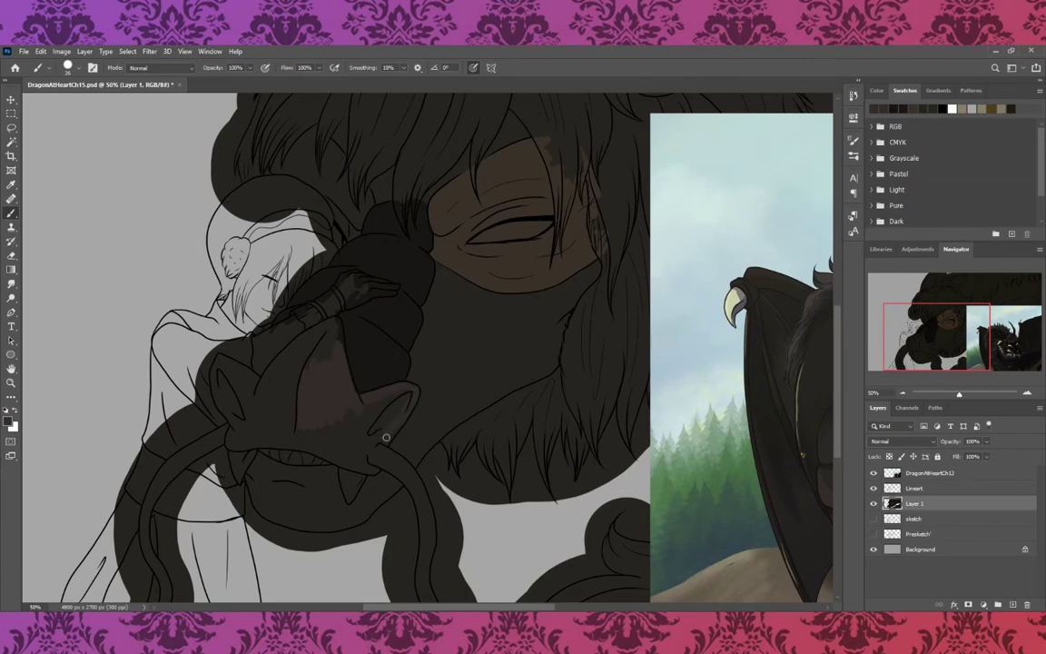
left_click(988, 354)
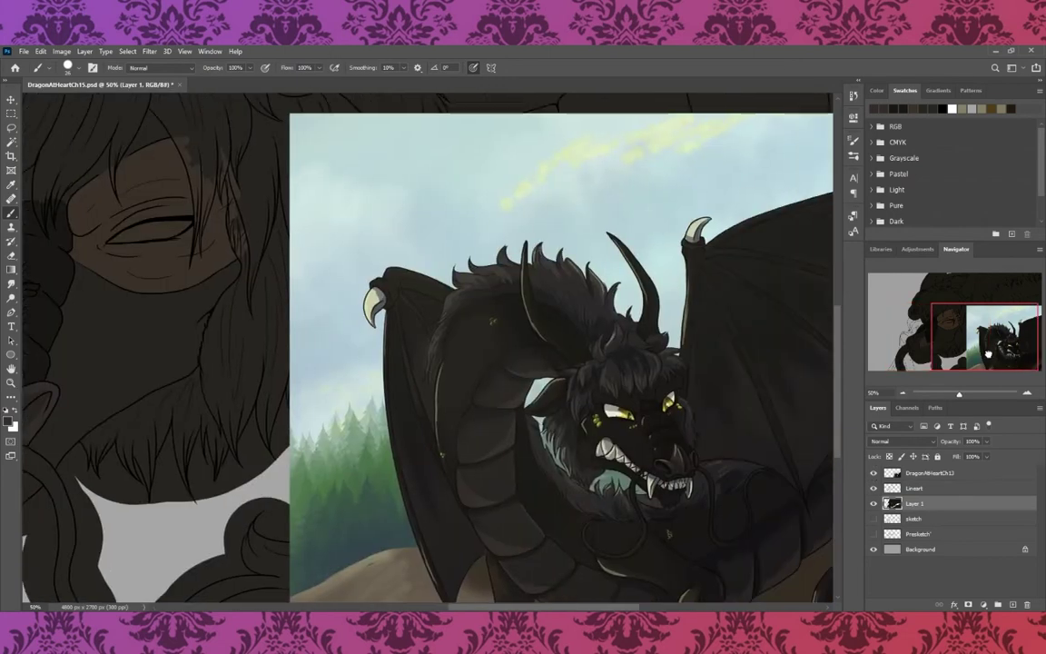
left_click_drag(988, 354, 938, 352)
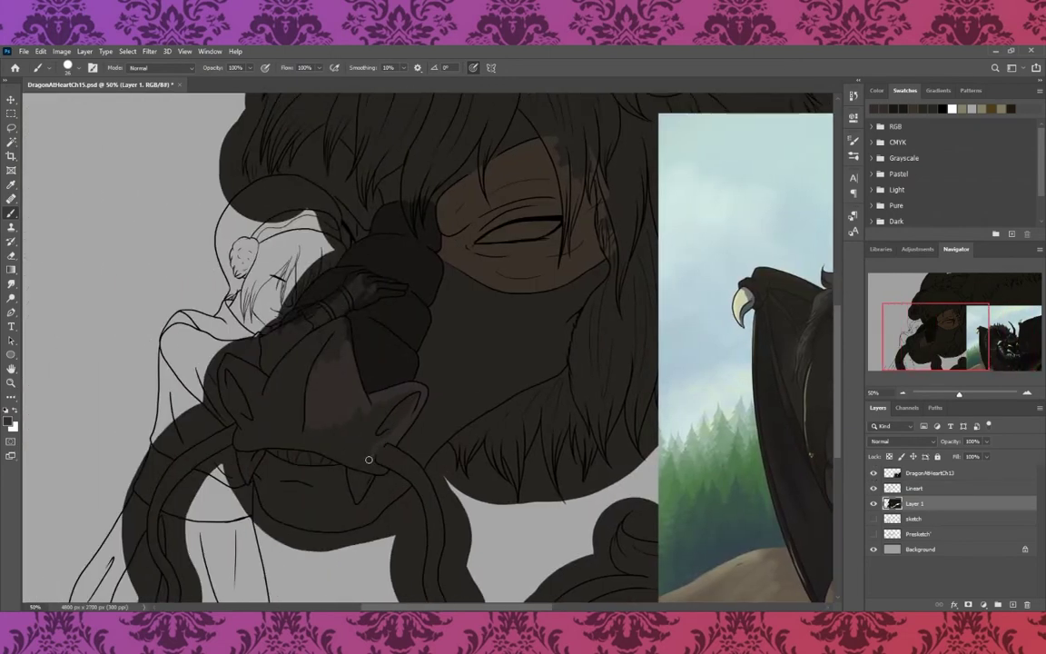
left_click_drag(372, 464, 345, 385)
left_click_drag(309, 424, 289, 359)
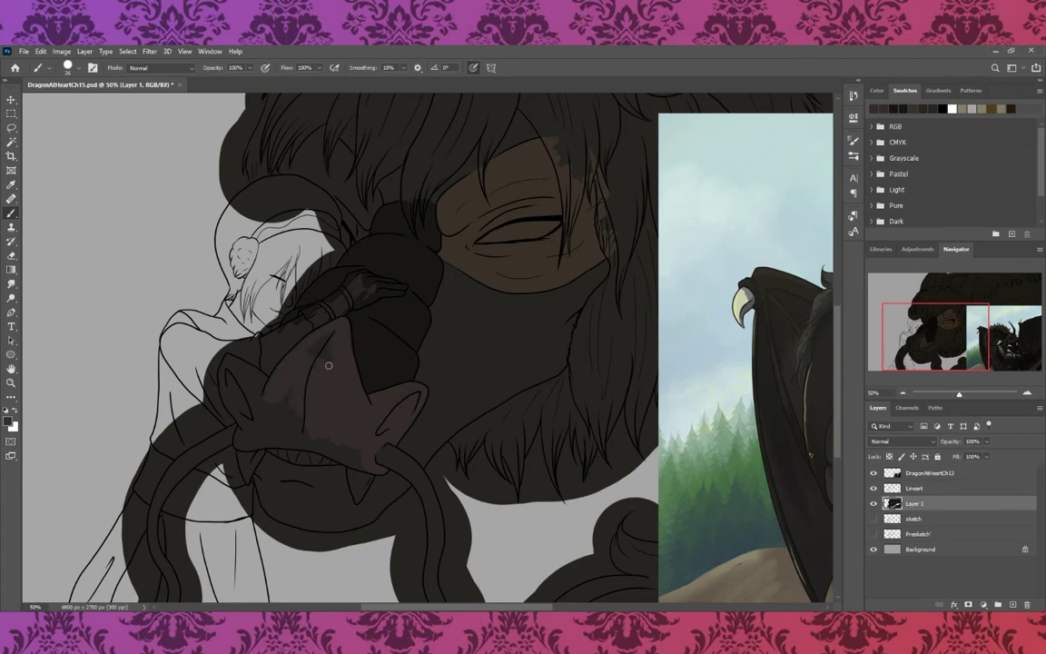
- Extend and refine the muzzle's brown shading, then hide the reference painting
mouse_move(281, 366)
left_mouse_down()
mouse_move(223, 393)
mouse_move(228, 385)
left_mouse_up()
left_click_drag(274, 433, 299, 417)
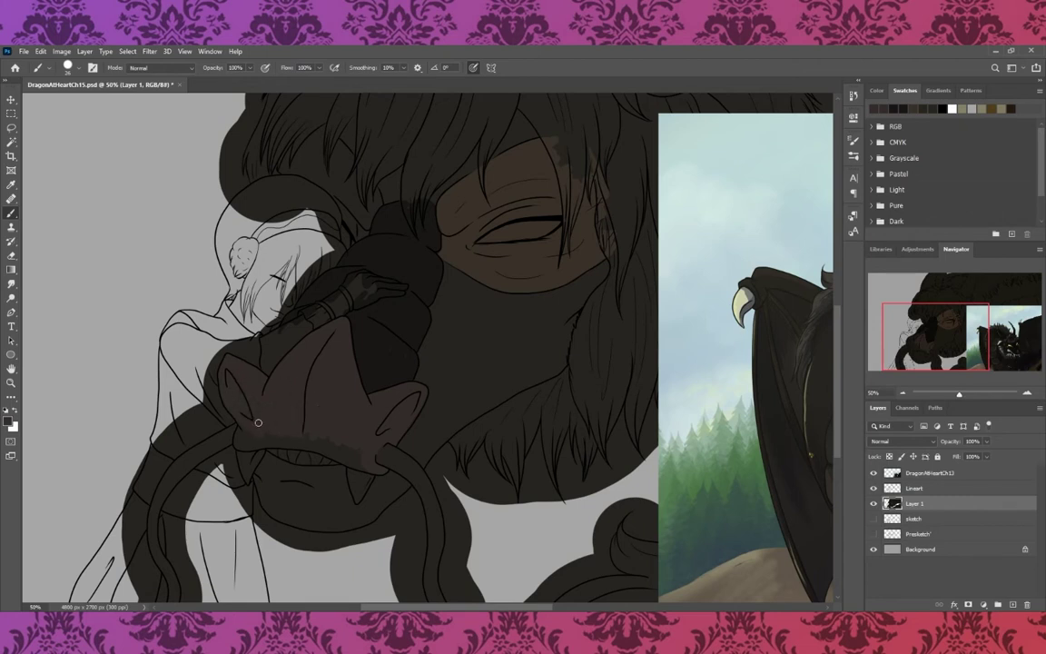
mouse_move(248, 447)
left_mouse_down()
mouse_move(306, 438)
mouse_move(329, 451)
left_mouse_up()
scroll(353, 339, "right", 5)
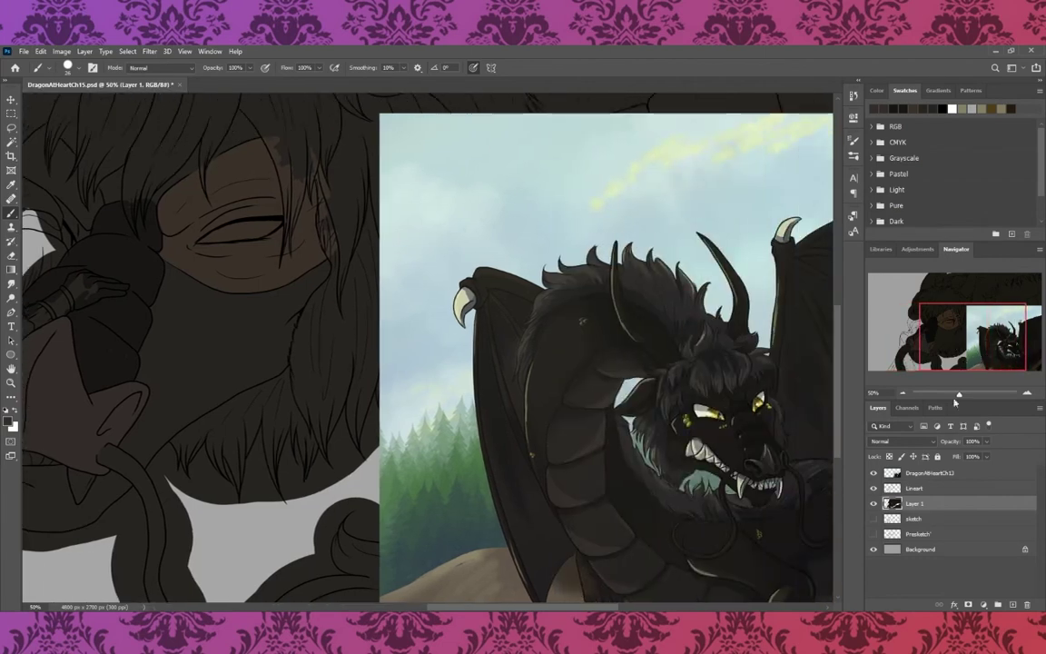
left_click(874, 472)
- Paint dusky reddish-brown over the dragon's segmented neck coils on Layer 1, then show the reference again
scroll(452, 306, "up", 3)
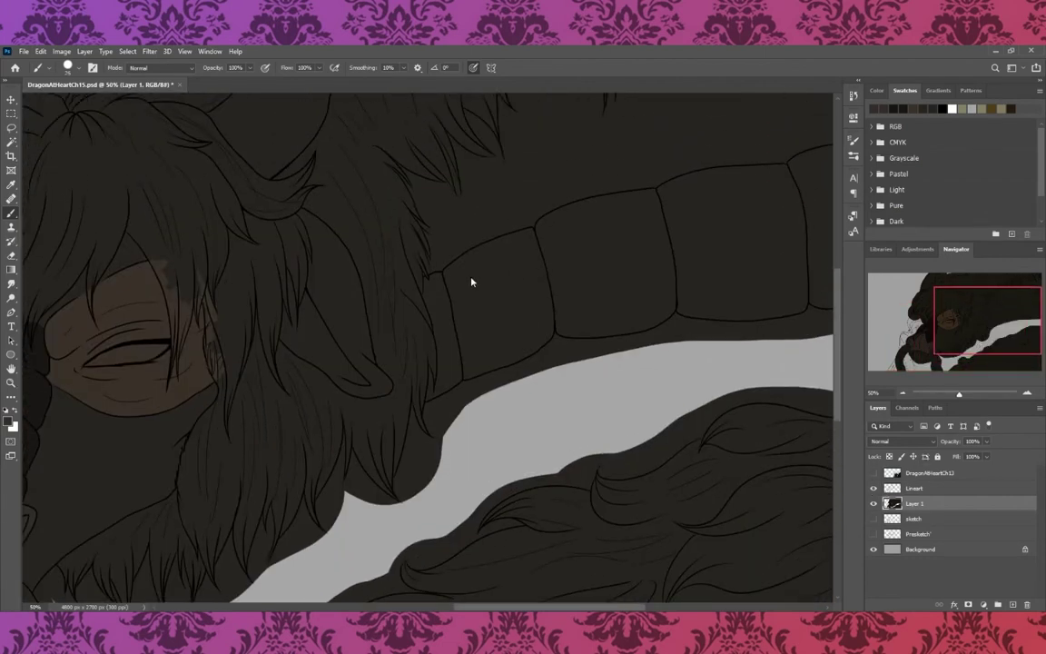
mouse_move(432, 286)
left_mouse_down()
mouse_move(404, 369)
mouse_move(491, 364)
mouse_move(476, 300)
mouse_move(455, 273)
mouse_move(579, 213)
mouse_move(721, 177)
mouse_move(750, 177)
mouse_move(560, 290)
mouse_move(667, 315)
mouse_move(821, 284)
mouse_move(749, 199)
left_mouse_up()
scroll(626, 451, "right", 5)
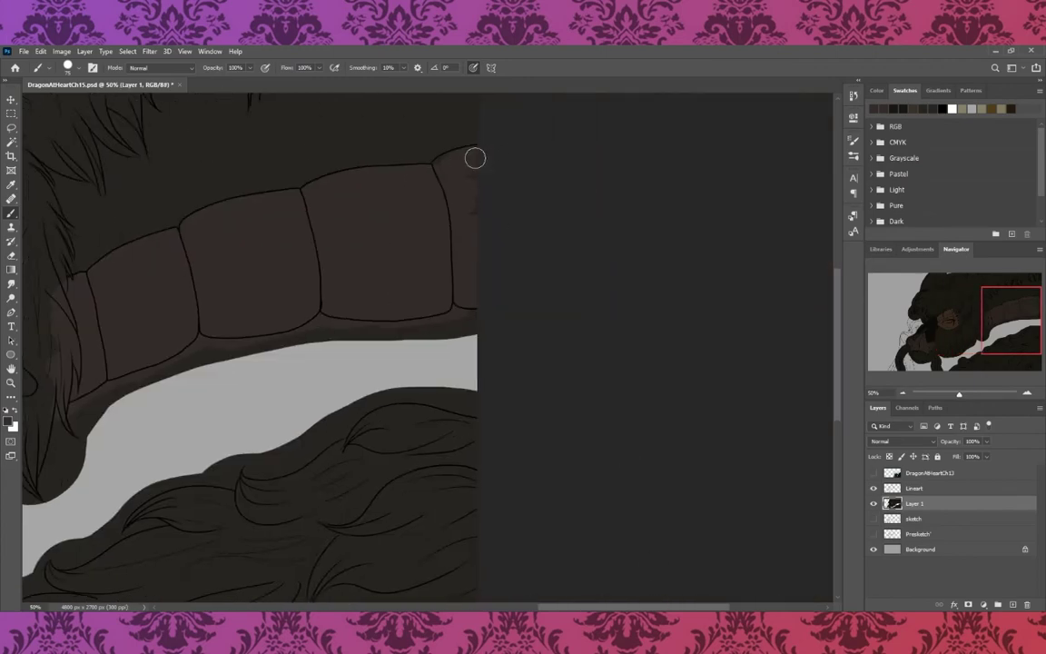
left_click_drag(989, 329, 965, 343)
left_click(874, 473)
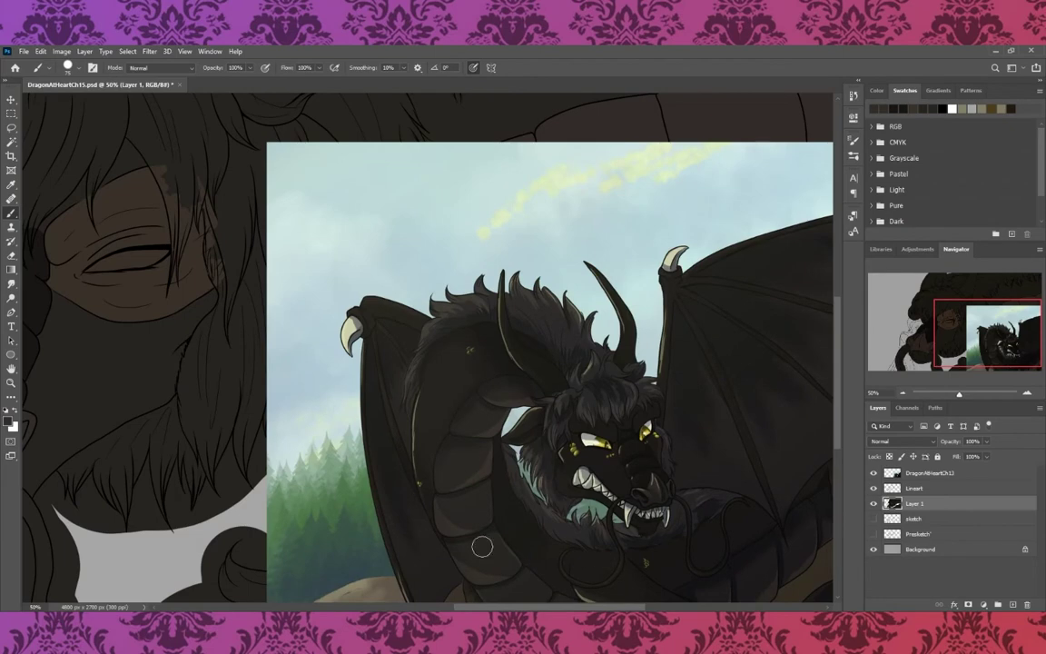
- Sample the yellow from the reference dragon painting, then hide the reference again
key("i")
left_click(505, 406)
key("b")
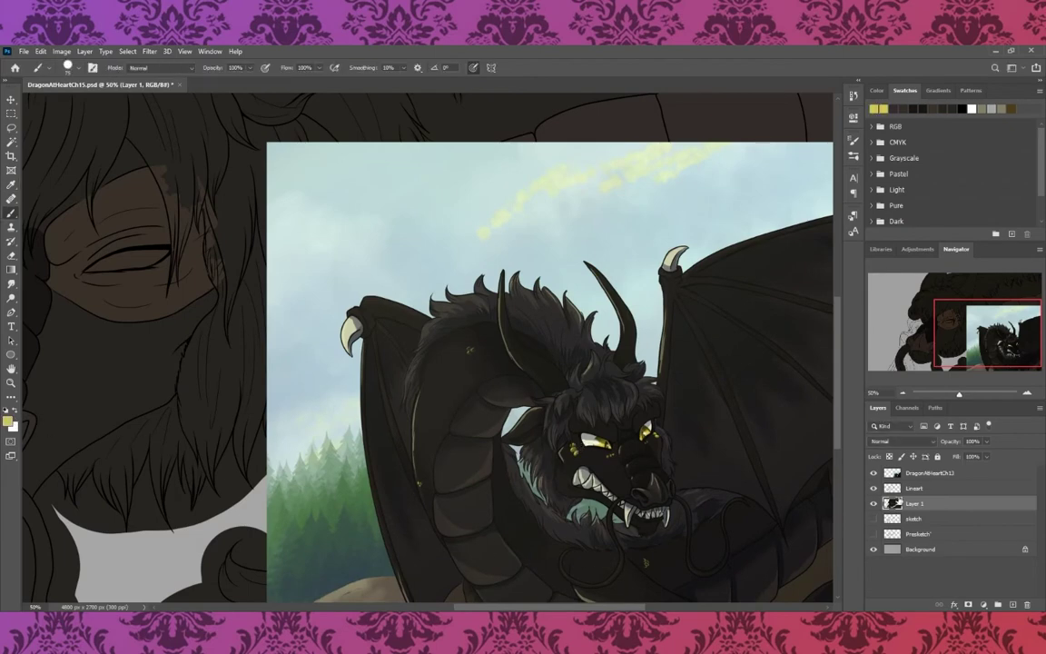
left_click(874, 473)
left_click_drag(987, 334, 952, 328)
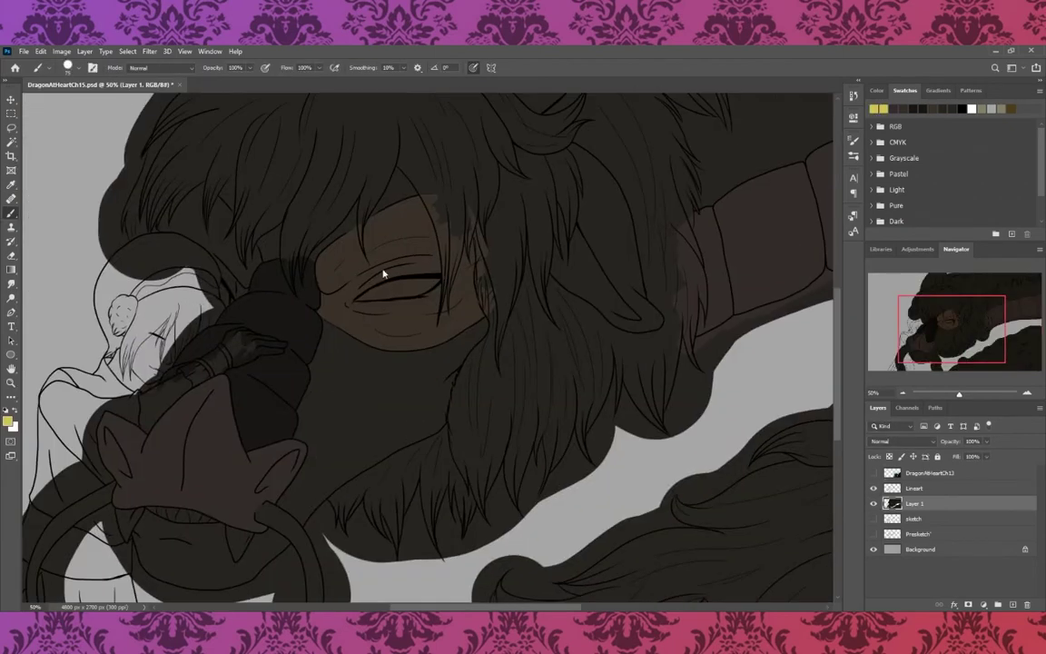
- Dab small yellow spots over the dragon's snout, mane and lower-body fur with a tiny brush
key("bracketleft")
key("bracketleft")
key("bracketleft")
left_click_drag(933, 318, 960, 296)
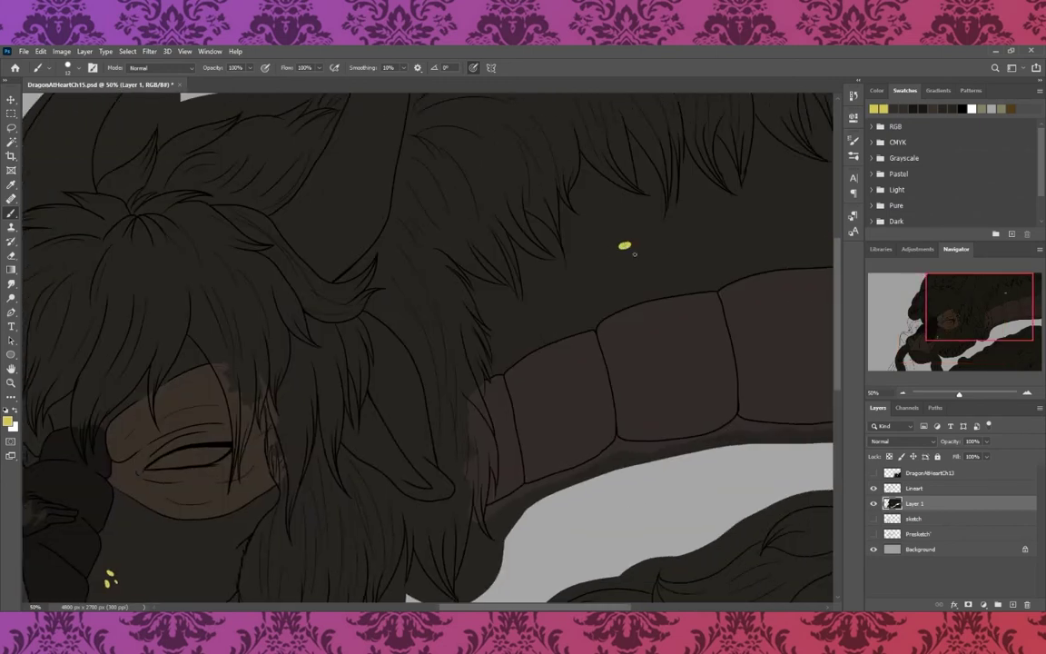
scroll(679, 176, "right", 1)
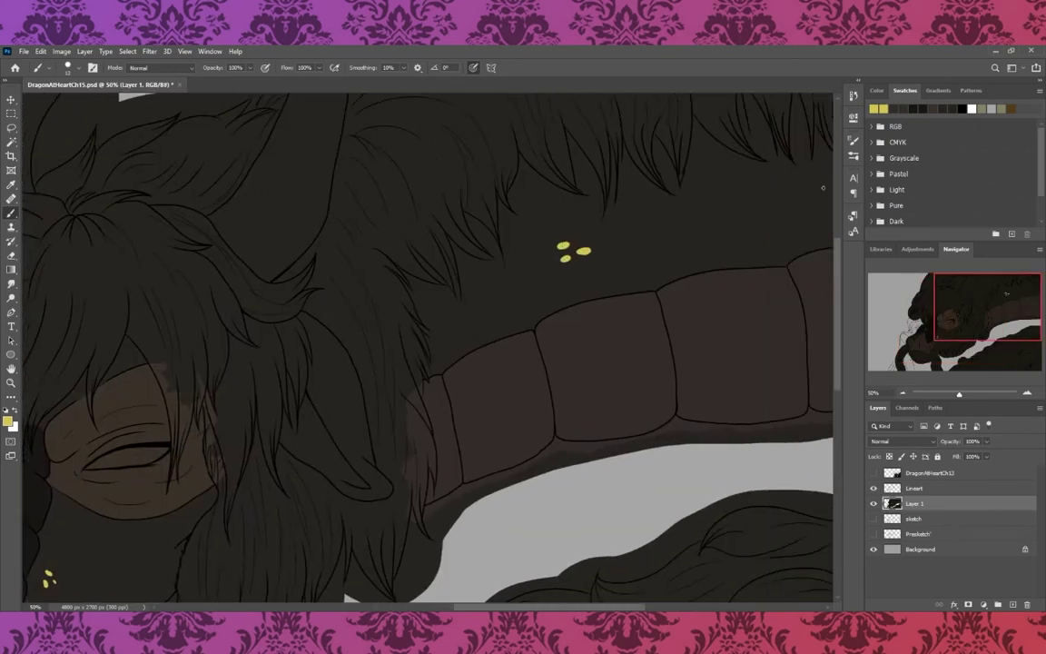
scroll(679, 176, "right", 2)
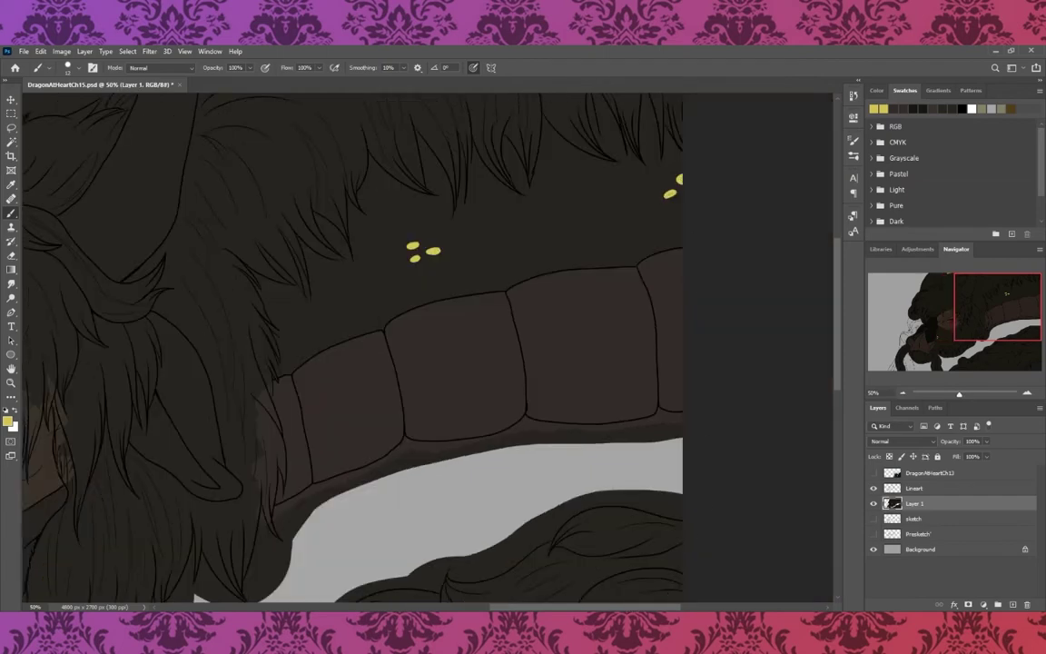
left_click_drag(996, 331, 986, 362)
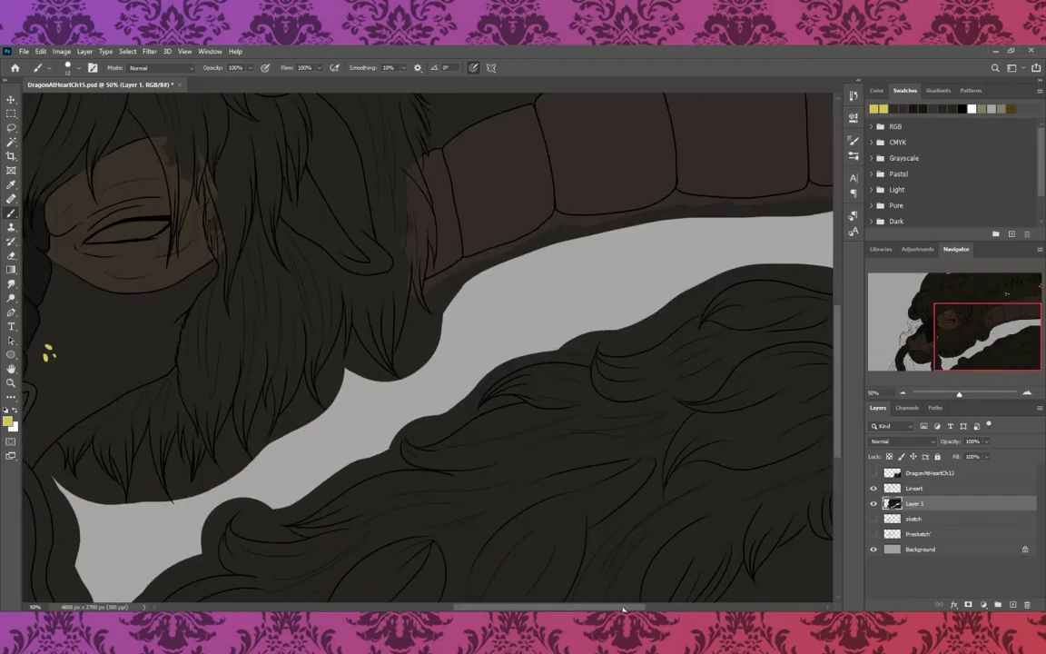
scroll(623, 609, "right", 2)
scroll(611, 499, "down", 2)
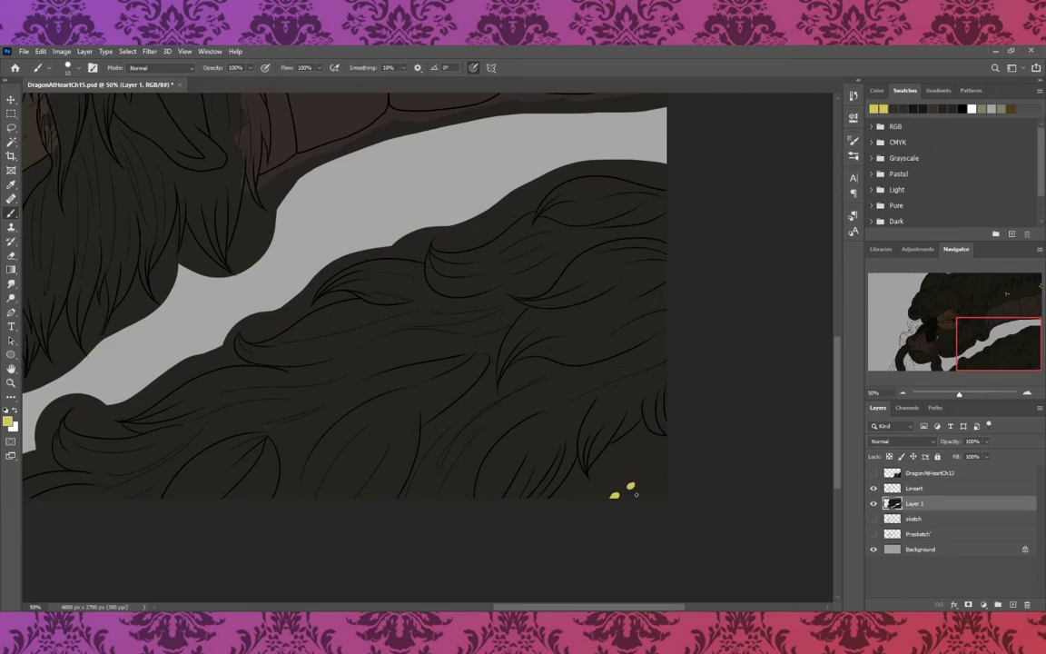
key("ctrl+minus")
key("ctrl+minus")
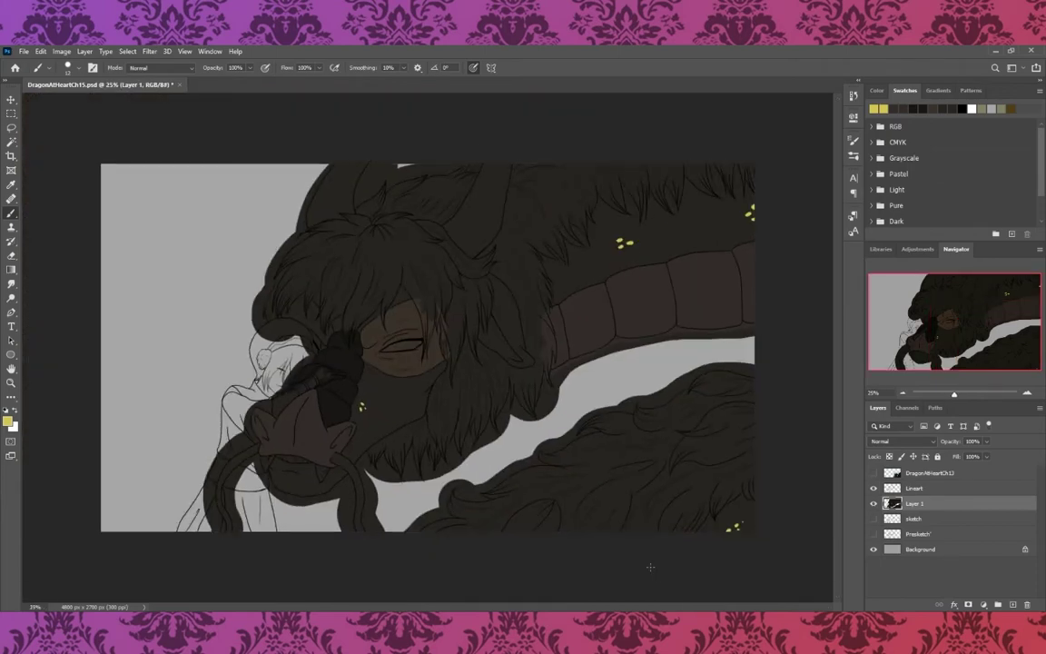
- Darken the fur and horns on top of the head with near-black at 100% zoom
key("i")
key("b")
key("d")
key("ctrl+plus")
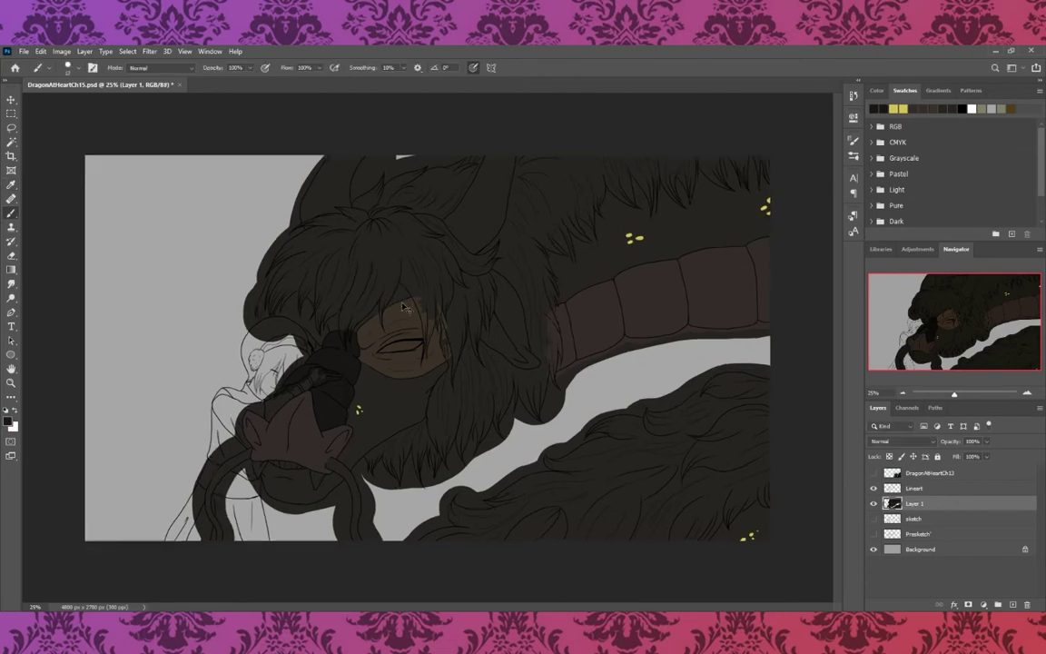
key("ctrl+plus")
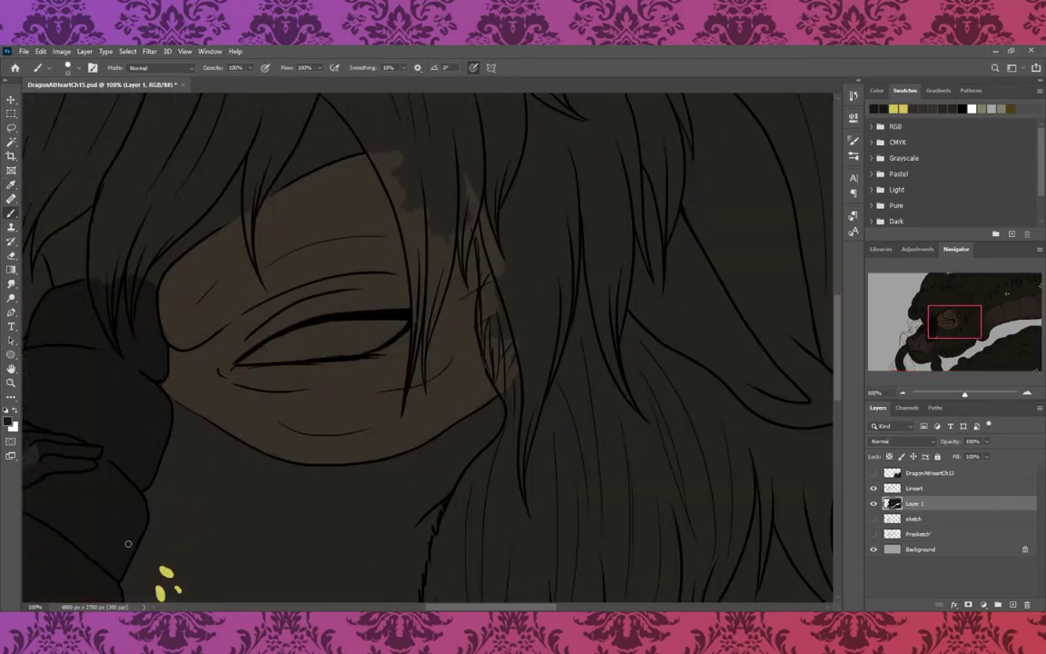
left_click_drag(952, 330, 942, 267)
mouse_move(477, 271)
left_mouse_down()
mouse_move(449, 355)
mouse_move(416, 357)
mouse_move(509, 275)
mouse_move(579, 147)
mouse_move(633, 94)
mouse_move(614, 362)
mouse_move(474, 432)
mouse_move(577, 273)
mouse_move(533, 354)
left_mouse_up()
scroll(556, 595, "left", 5)
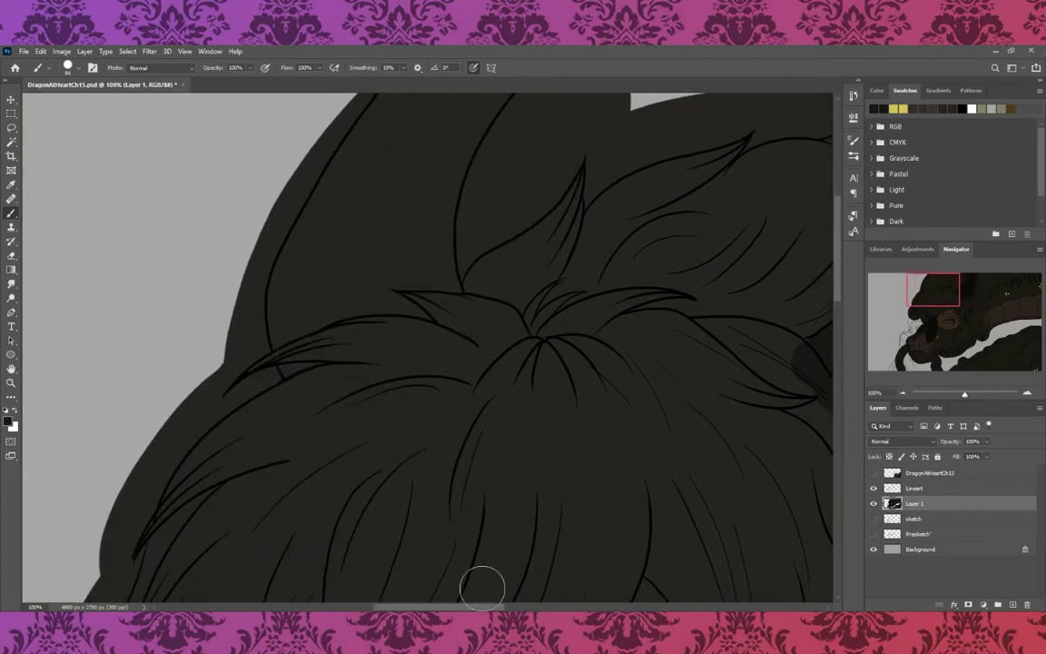
mouse_move(300, 363)
left_mouse_down()
mouse_move(299, 245)
mouse_move(411, 150)
mouse_move(407, 295)
mouse_move(307, 336)
left_mouse_up()
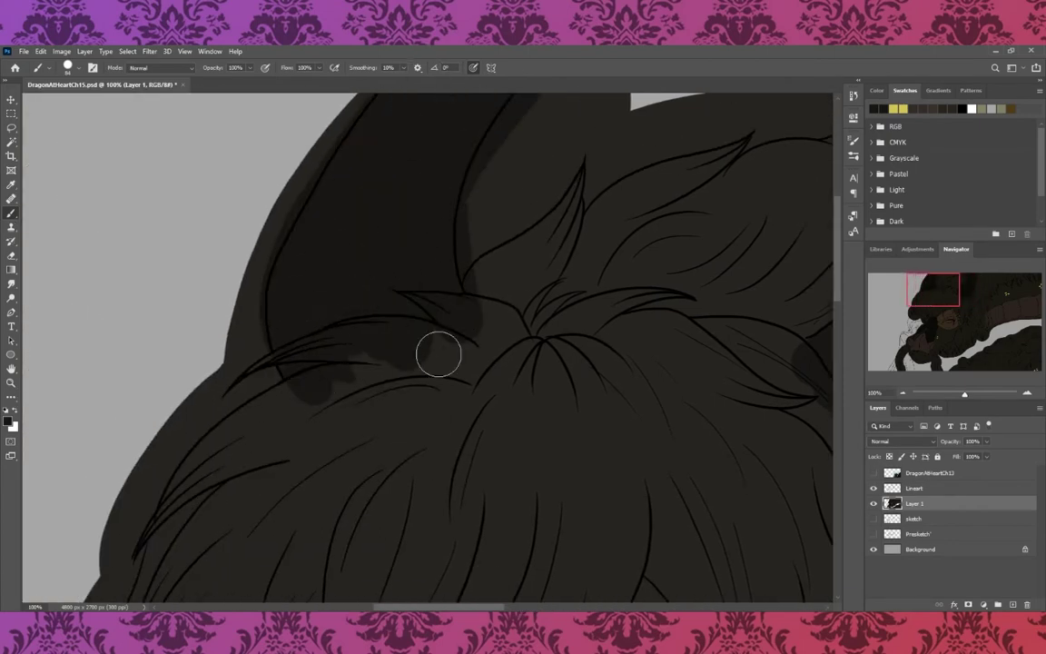
key("ctrl+minus")
key("ctrl+minus")
- Sample a colour from the reference painting and add a new empty Layer 2
left_click(874, 473)
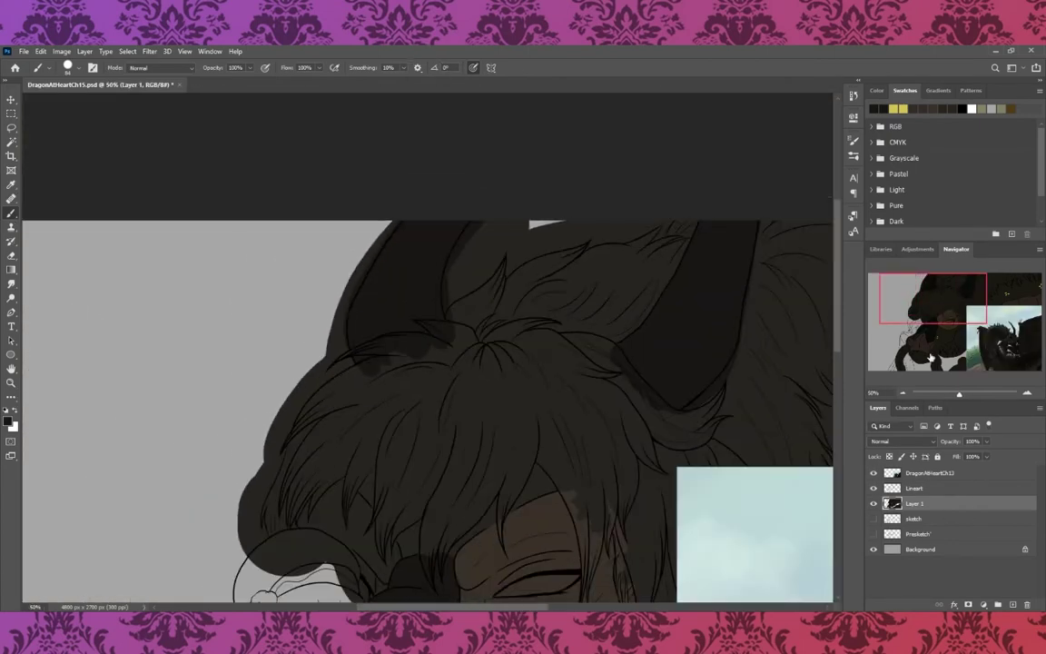
left_click_drag(933, 298, 983, 328)
key("i")
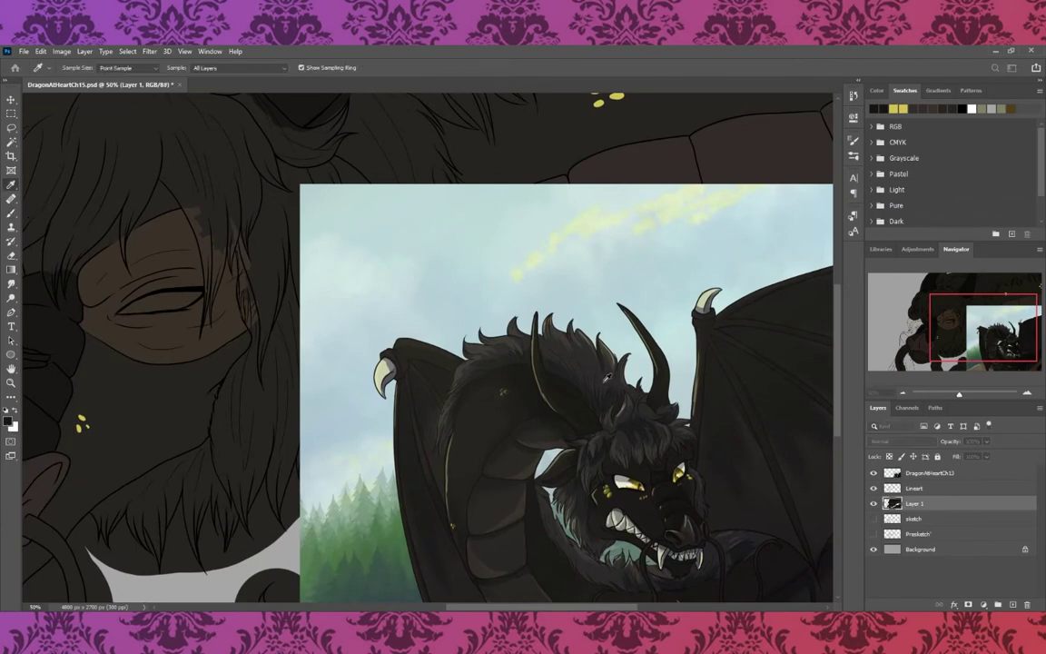
key("b")
left_click(873, 473)
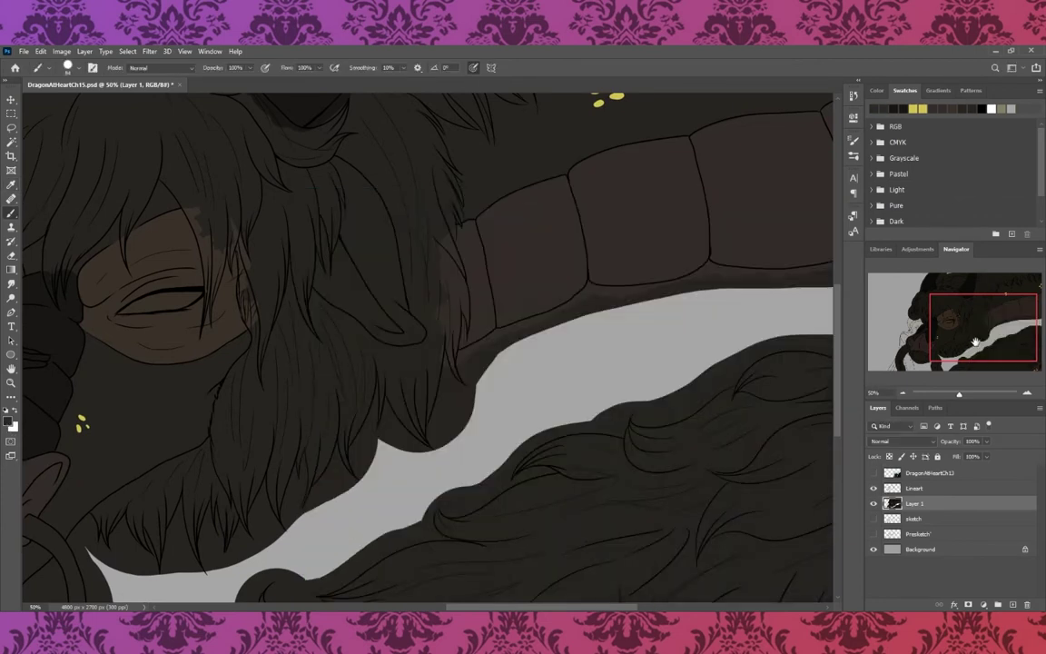
key("ctrl+shift+alt+n")
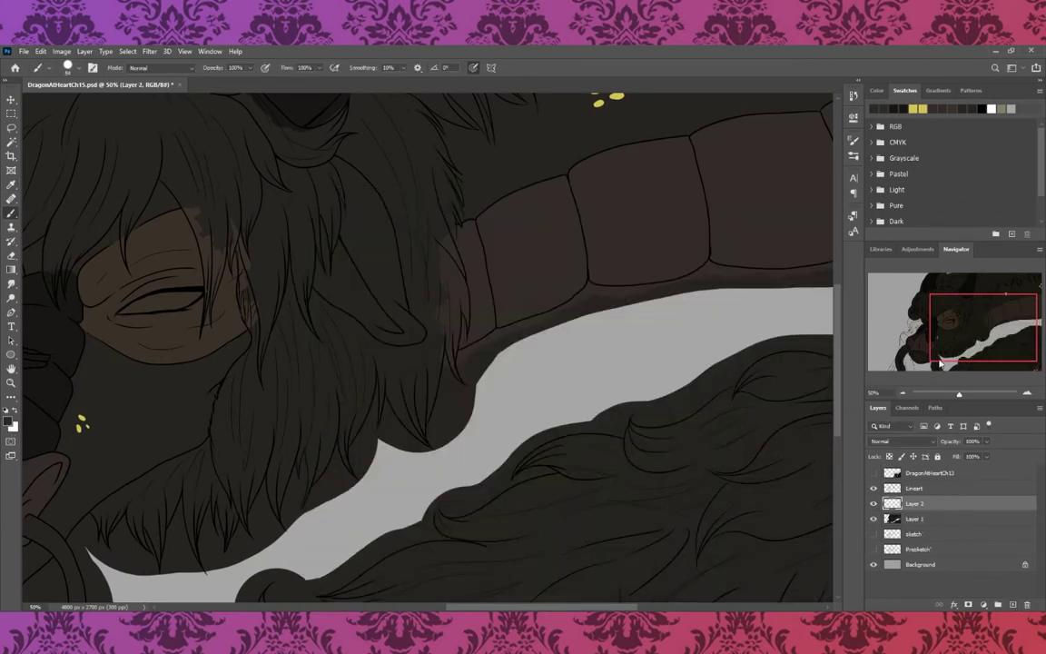
- Clip Layer 2 to the base colours and brush lighter purplish-grey over the beard
key("ctrl+alt+g")
mouse_move(343, 488)
left_mouse_down()
mouse_move(425, 421)
mouse_move(387, 369)
mouse_move(259, 453)
mouse_move(257, 356)
left_mouse_up()
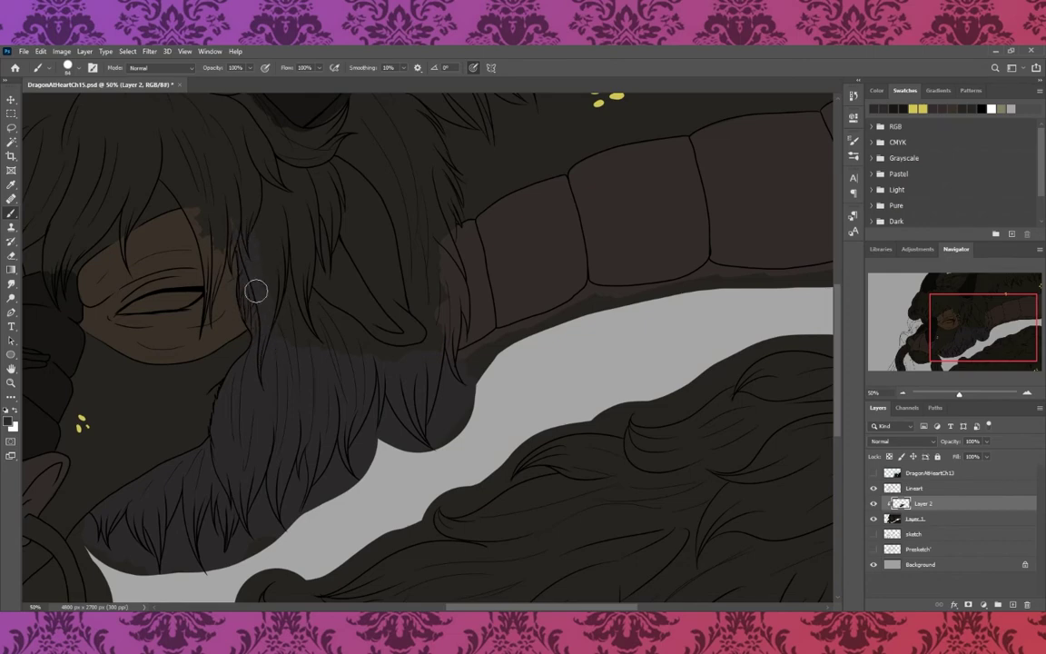
key("ctrl+minus")
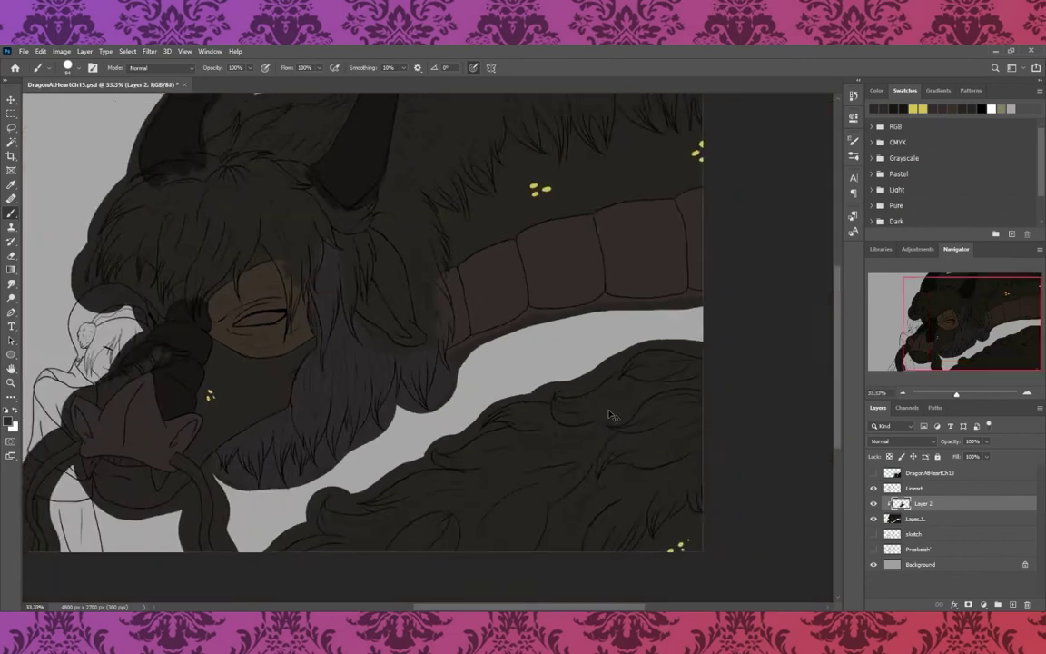
key("ctrl+minus")
- With a larger brush, add grey fur shading between the horns and hair strands
key("bracketright")
key("bracketright")
key("bracketright")
key("bracketright")
key("bracketright")
key("bracketright")
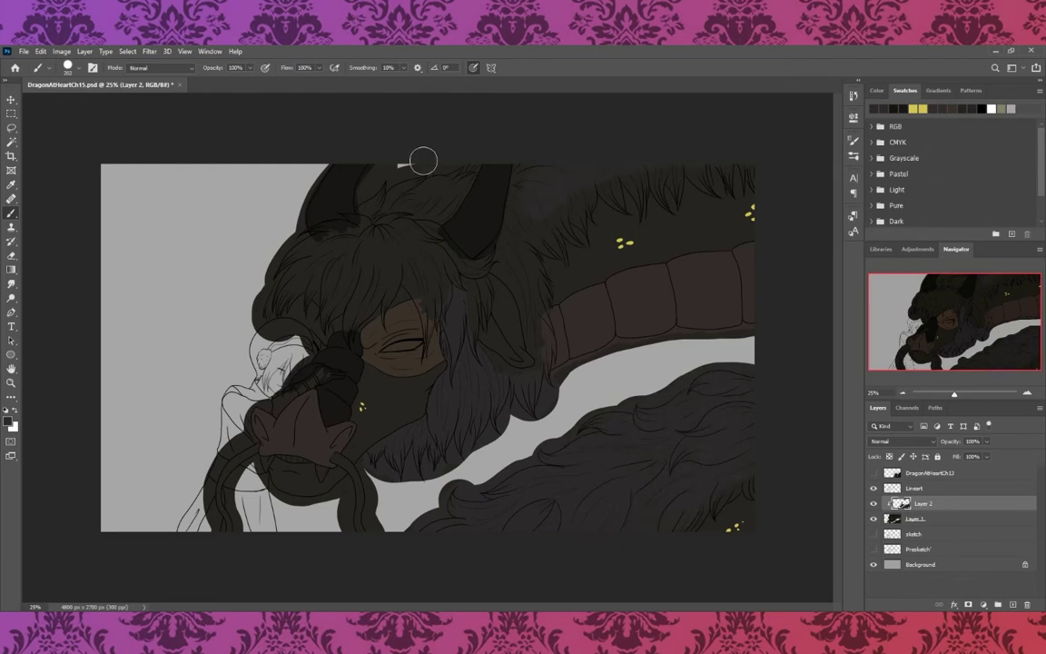
left_click_drag(422, 159, 419, 182)
key("ctrl+plus")
key("ctrl+plus")
key("ctrl+plus")
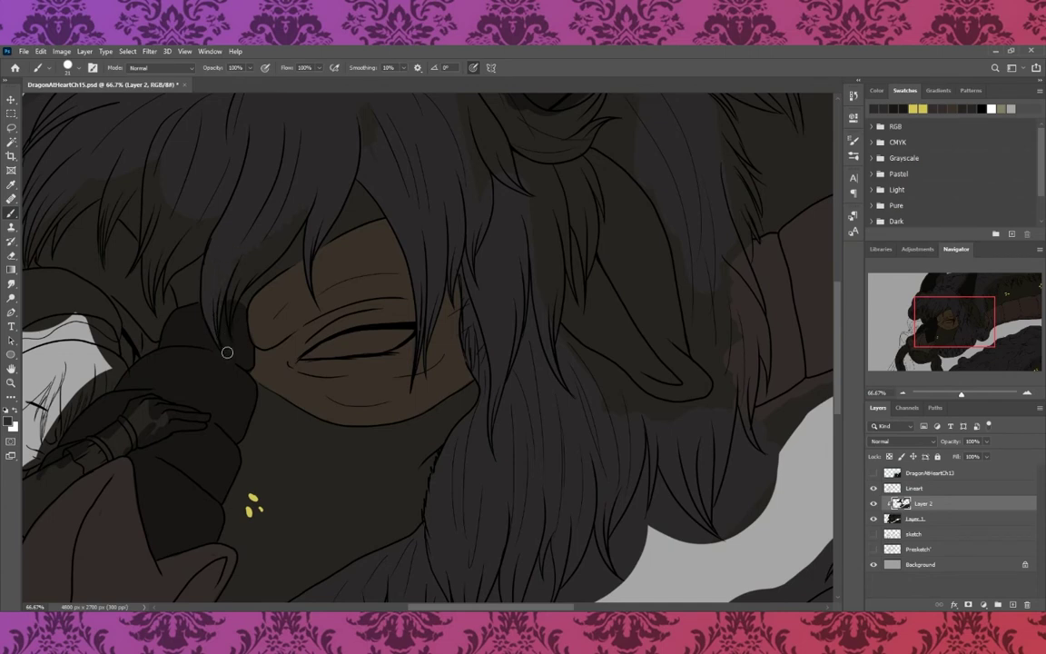
left_click_drag(228, 301, 232, 321)
- Blend grey shading over the light patch and along the top outline of the hair
scroll(374, 197, "left", 5)
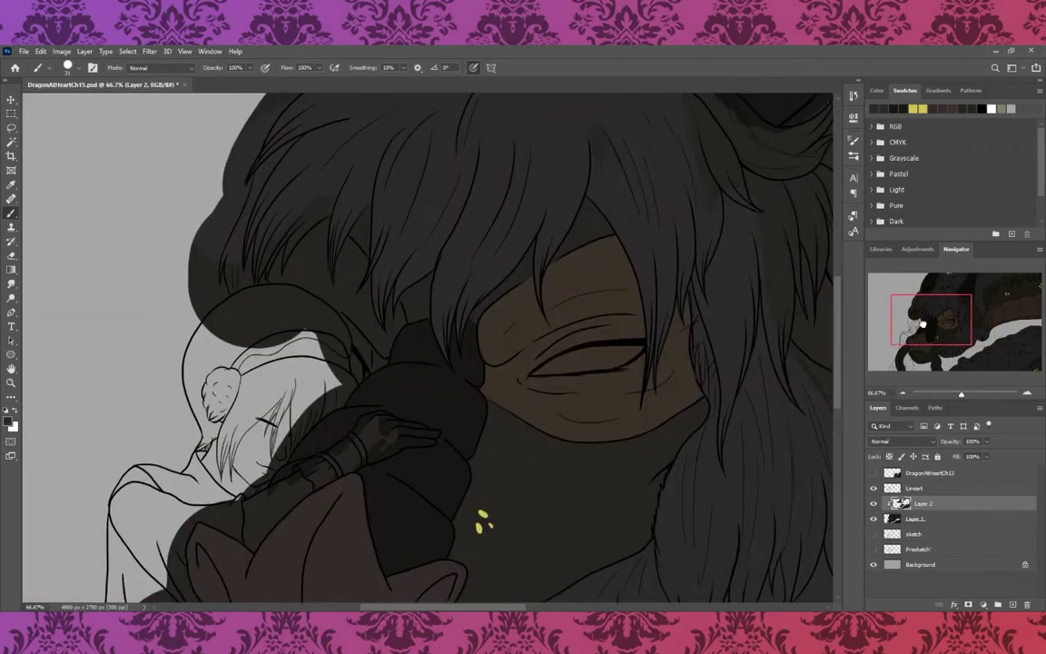
scroll(327, 254, "up", 1)
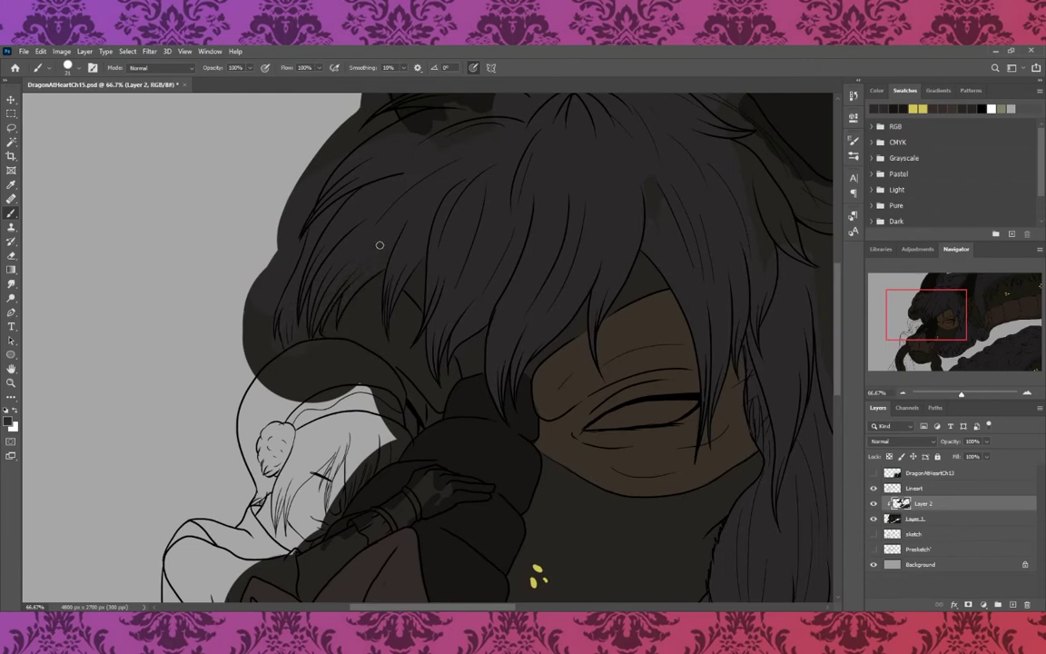
scroll(545, 345, "up", 3)
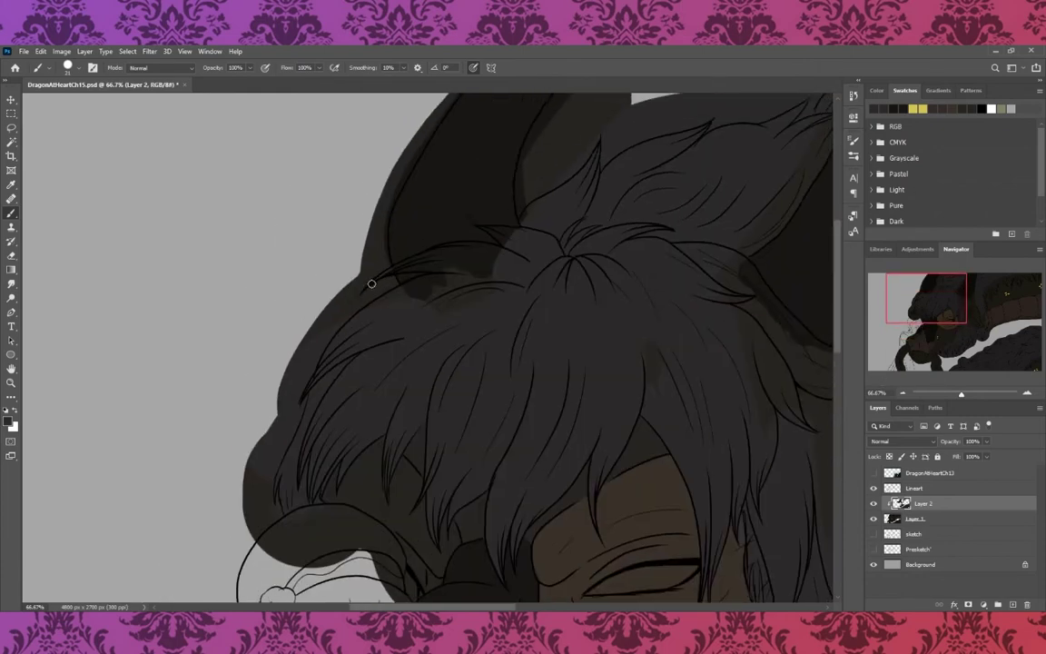
mouse_move(372, 283)
left_mouse_down()
mouse_move(385, 272)
mouse_move(444, 271)
mouse_move(422, 283)
mouse_move(509, 268)
left_mouse_up()
mouse_move(439, 248)
left_mouse_down()
mouse_move(507, 258)
mouse_move(458, 245)
mouse_move(495, 230)
mouse_move(497, 242)
left_mouse_up()
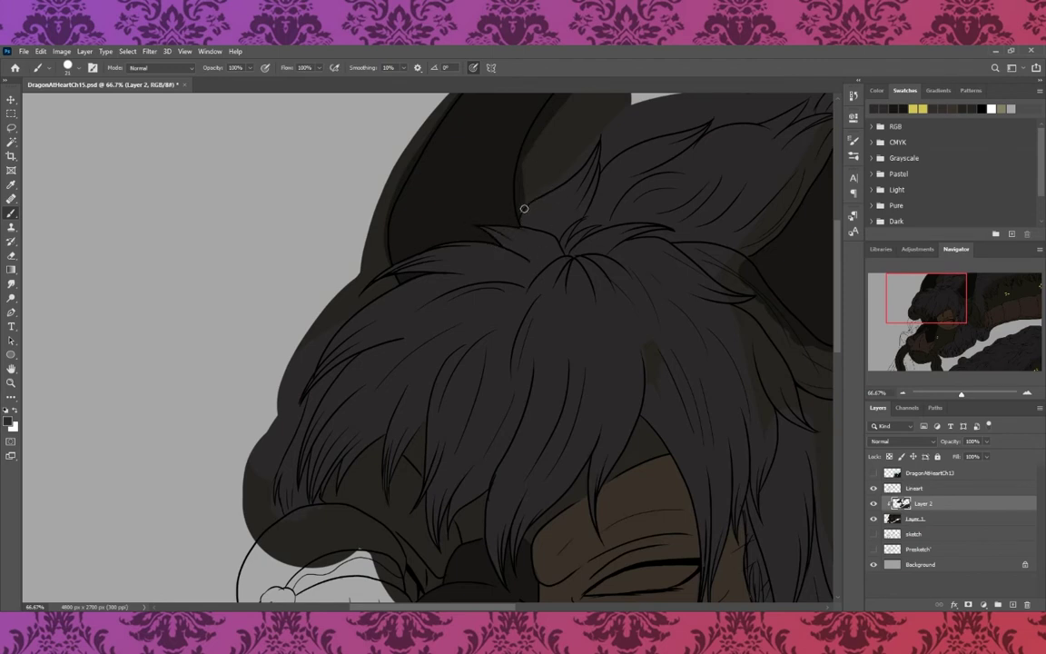
- Shade and soften the grey fur streak at the base of the horn
scroll(790, 242, "right", 3)
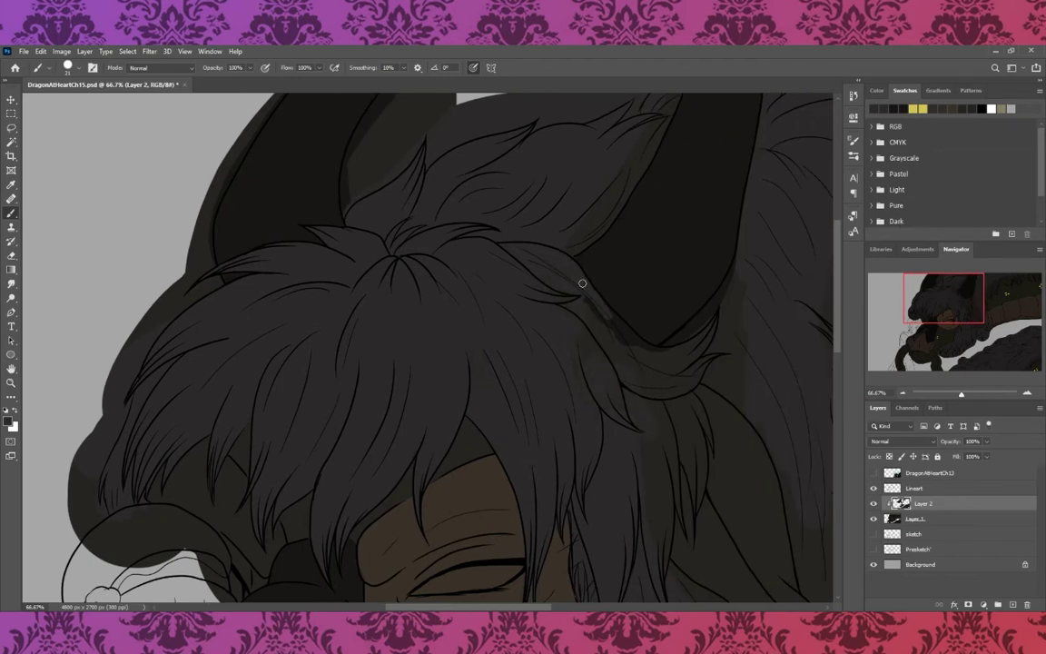
left_click_drag(581, 281, 644, 345)
left_click_drag(522, 266, 631, 361)
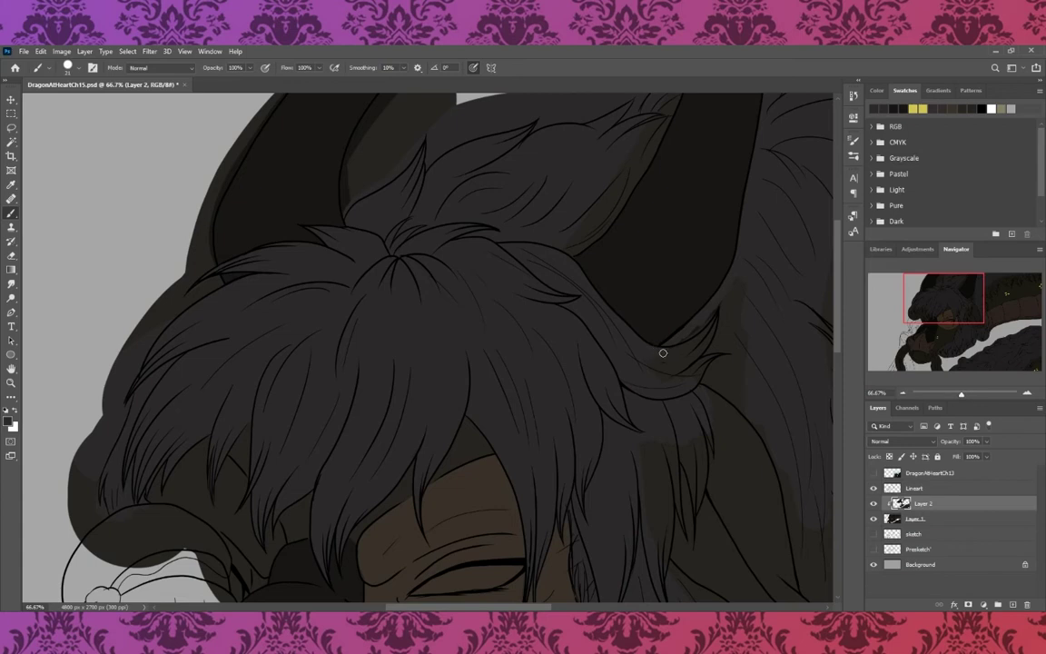
key("bracketright")
key("bracketright")
key("bracketright")
key("bracketleft")
key("bracketleft")
key("bracketleft")
left_click_drag(715, 518, 643, 338)
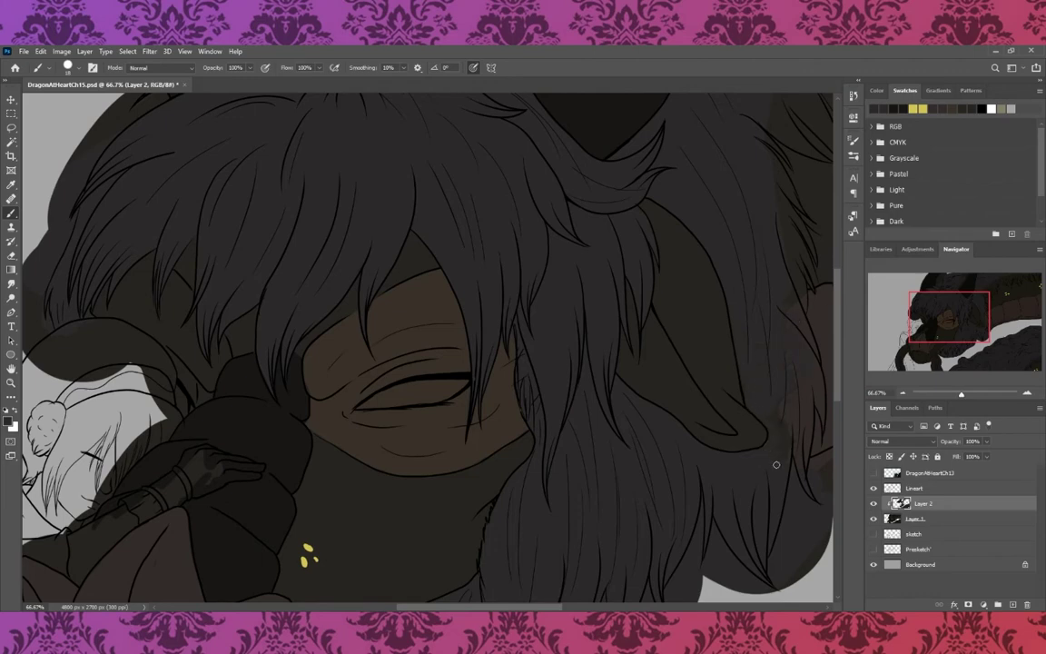
- Pan up and right to bring the dragon's neck scales and back fur into view
left_click_drag(942, 361, 928, 331)
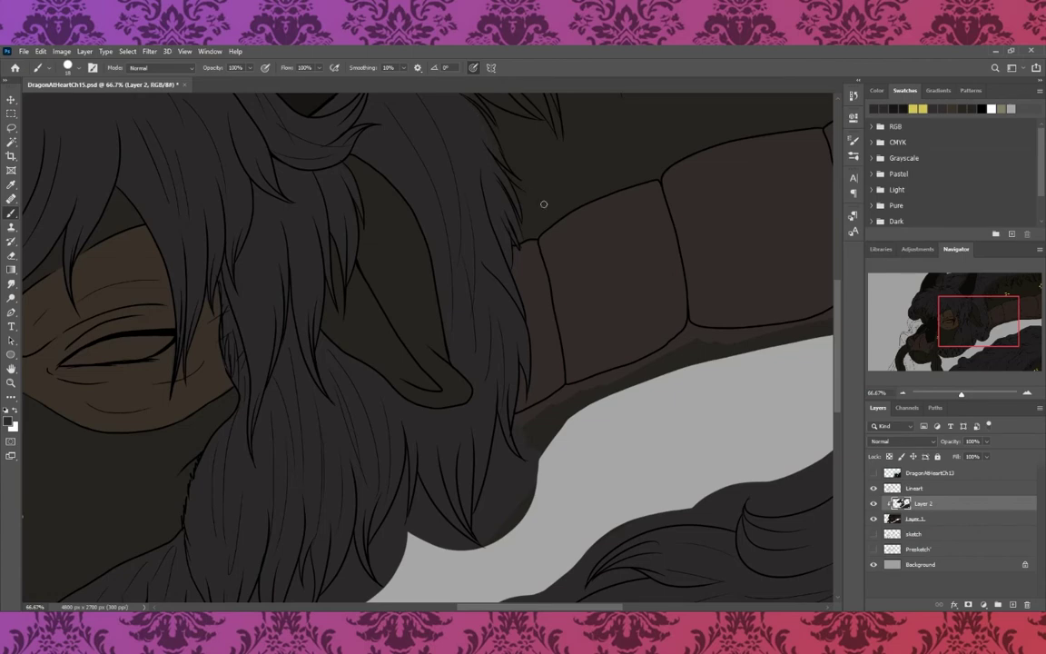
scroll(544, 204, "up", 2)
scroll(460, 291, "up", 3)
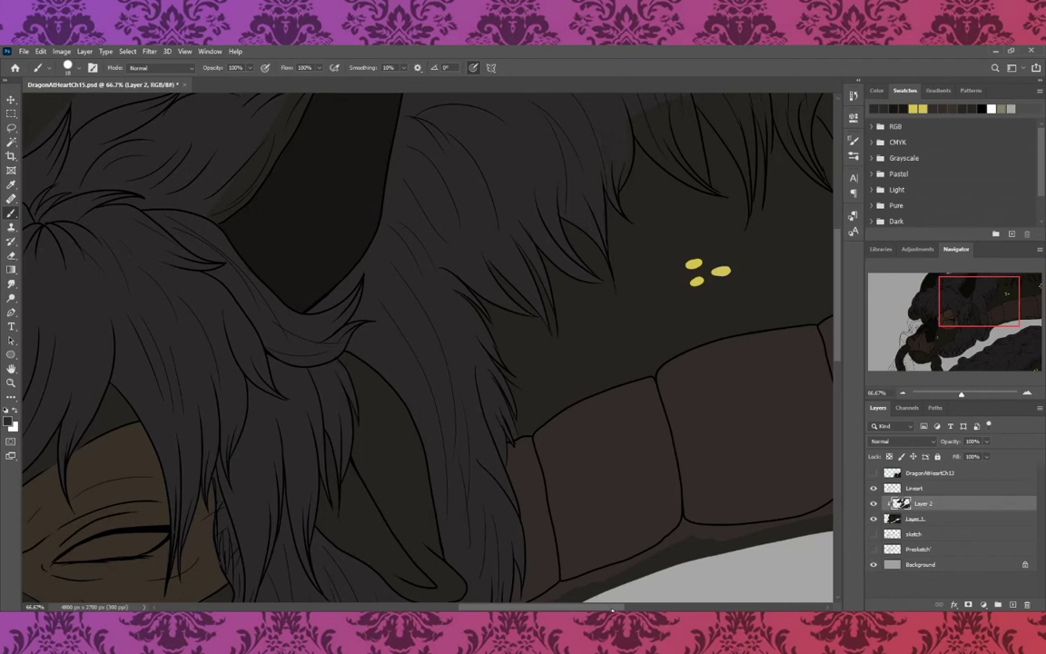
scroll(555, 253, "right", 5)
scroll(555, 253, "up", 2)
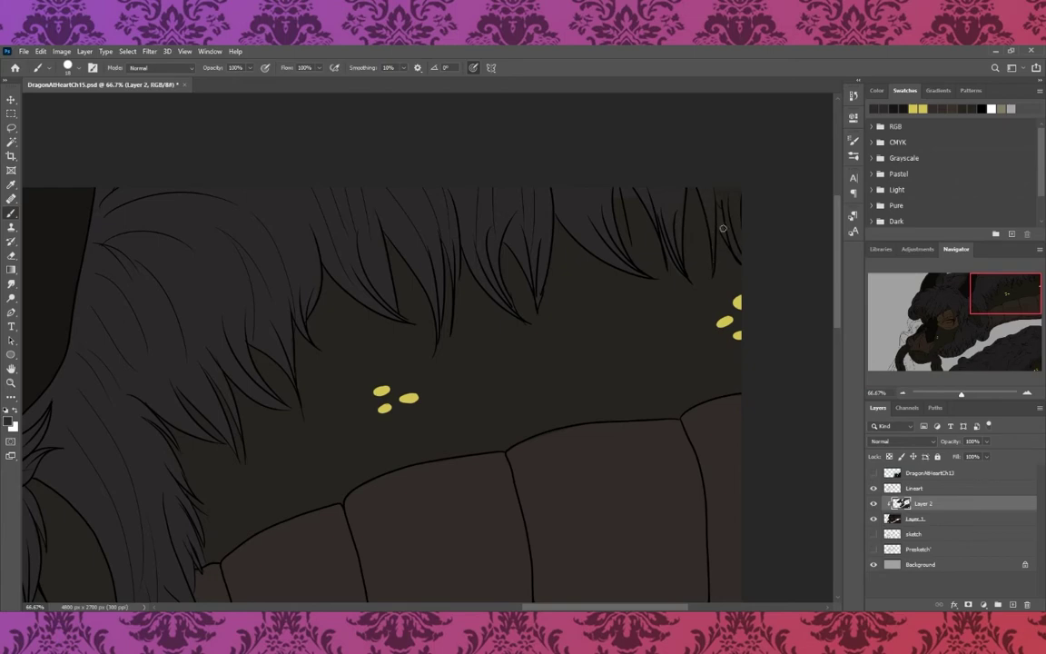
- Scroll, pan and zoom around the canvas to review the dragon's fur and head
scroll(745, 273, "down", 5)
scroll(763, 345, "down", 2)
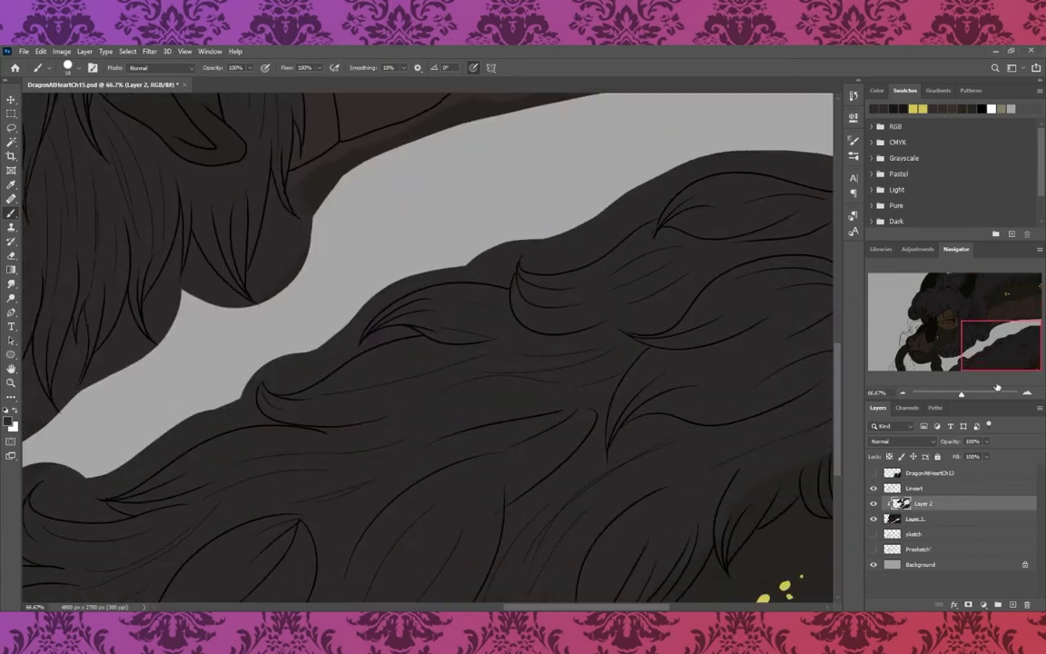
scroll(772, 369, "down", 3)
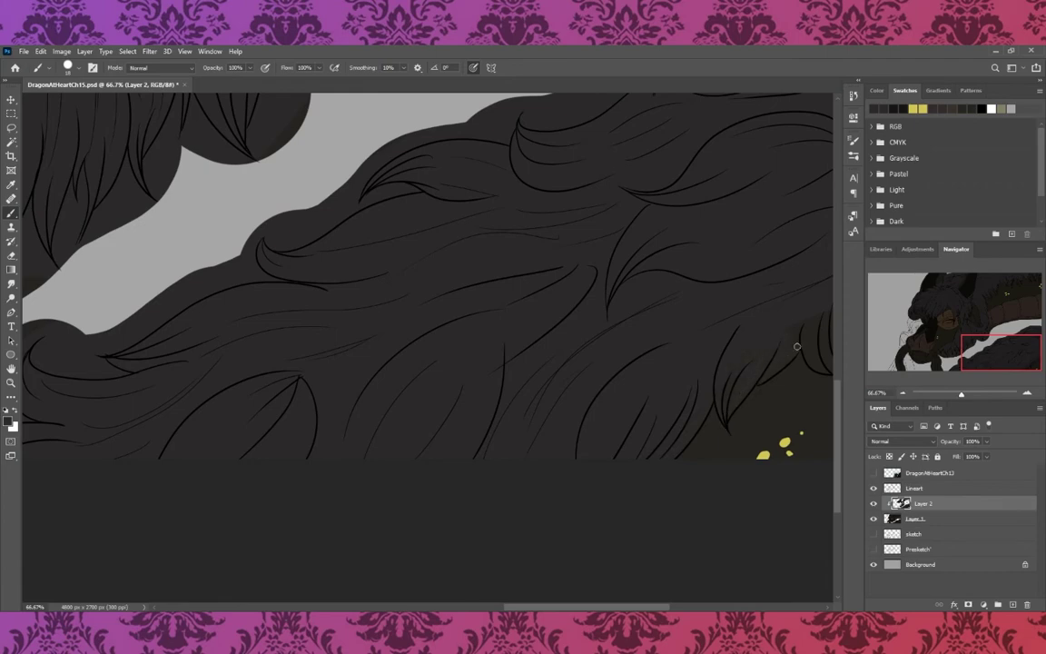
left_click_drag(814, 322, 595, 355)
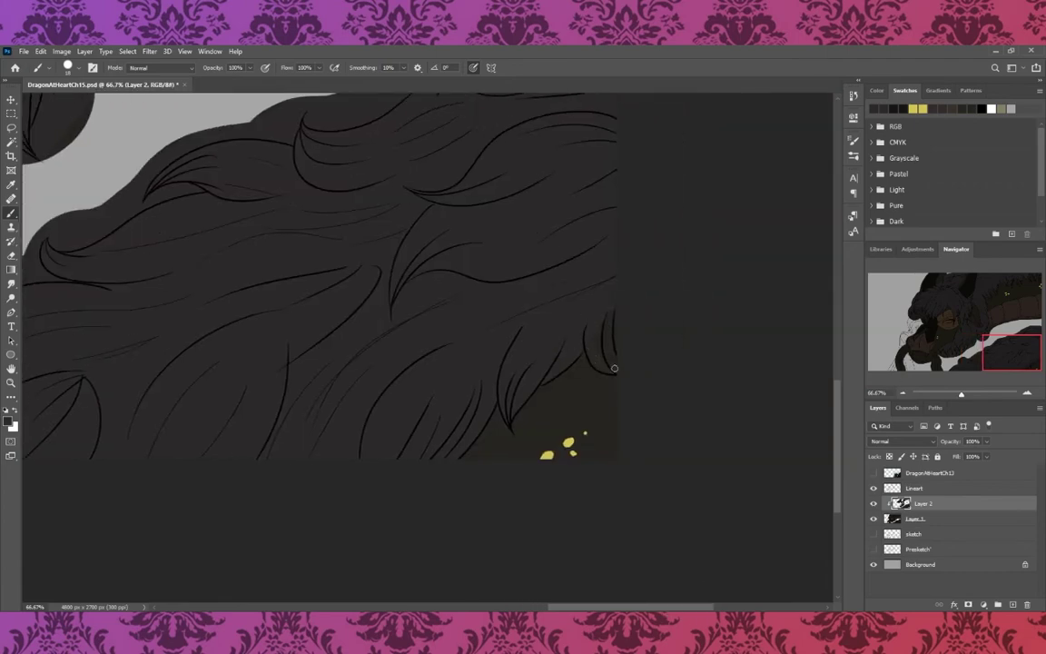
key("ctrl+minus")
key("ctrl+minus")
key("ctrl+minus")
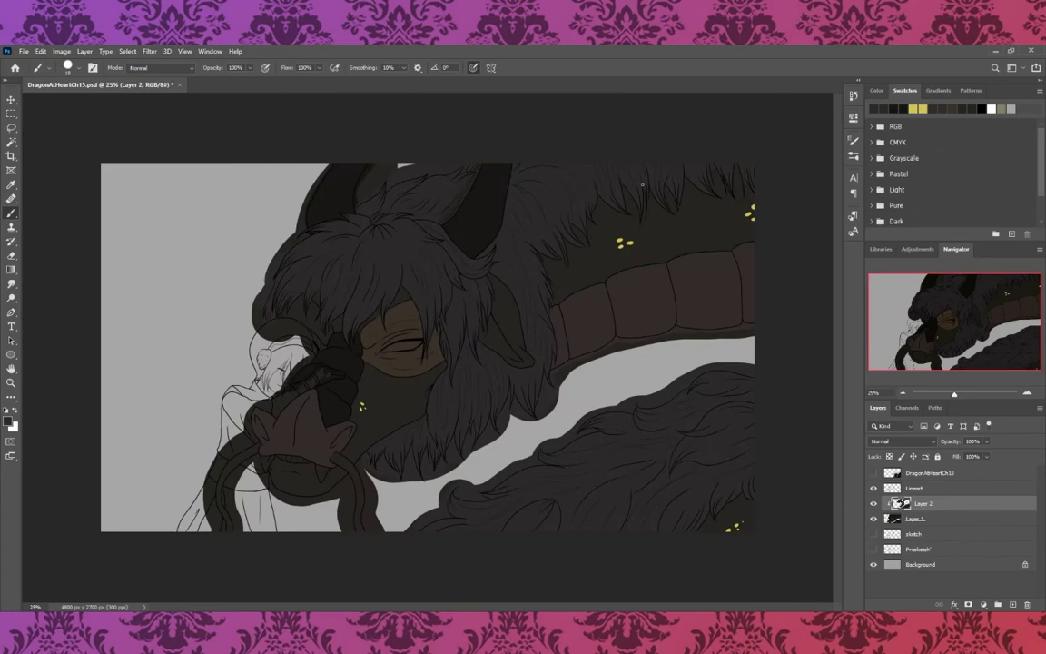
key("ctrl+plus")
key("ctrl+plus")
key("ctrl+plus")
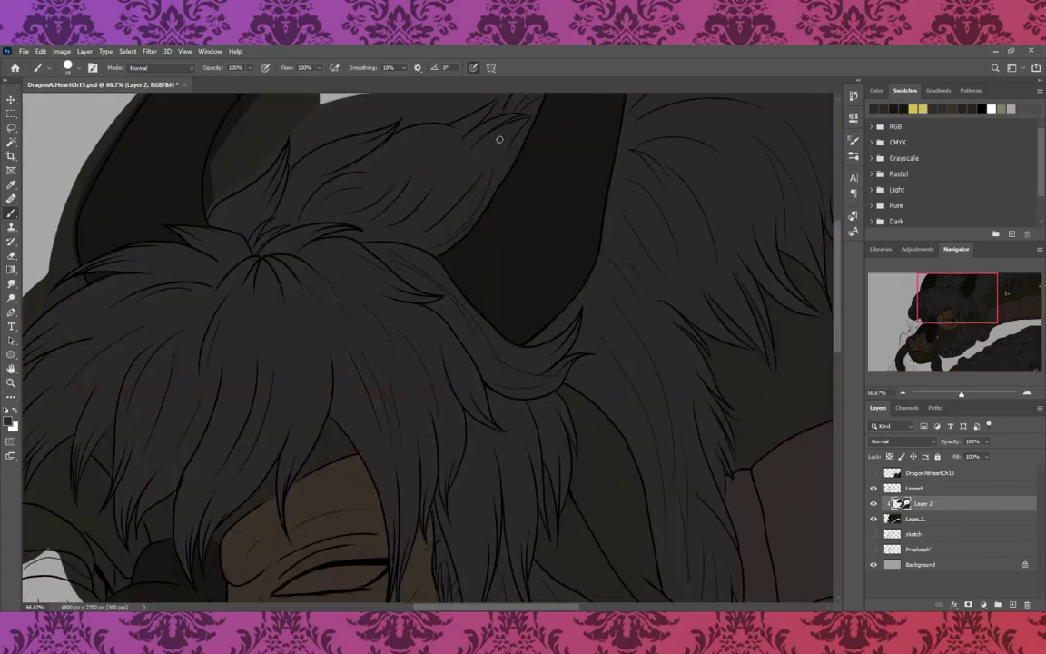
key("ctrl+minus")
- Add a white mask to Layer 1 and hide stray fill at the left edge and horn
left_click(950, 522)
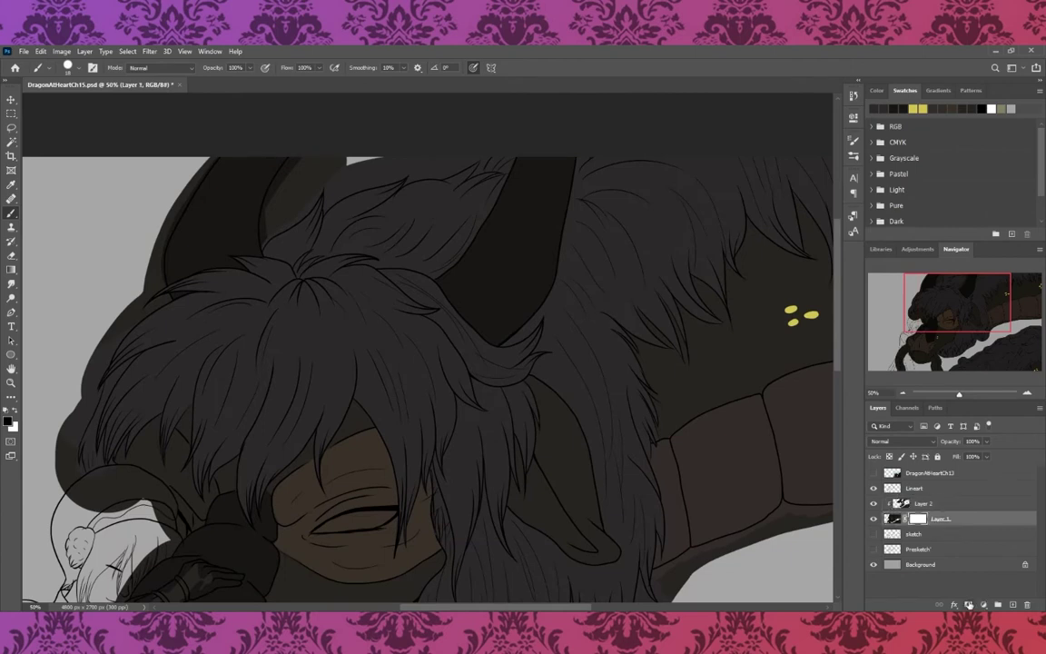
left_click(968, 604)
mouse_move(149, 177)
left_mouse_down()
mouse_move(150, 232)
mouse_move(182, 157)
mouse_move(221, 150)
mouse_move(200, 165)
left_mouse_up()
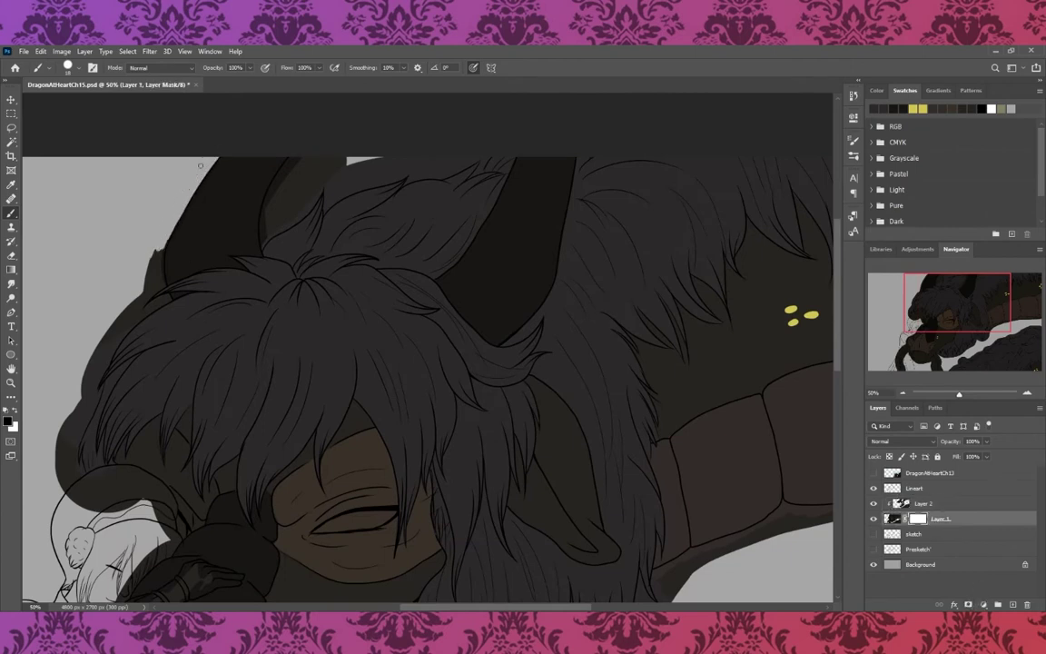
mouse_move(345, 175)
left_mouse_down()
mouse_move(272, 214)
mouse_move(308, 159)
mouse_move(345, 176)
mouse_move(416, 154)
mouse_move(443, 163)
mouse_move(422, 155)
left_mouse_up()
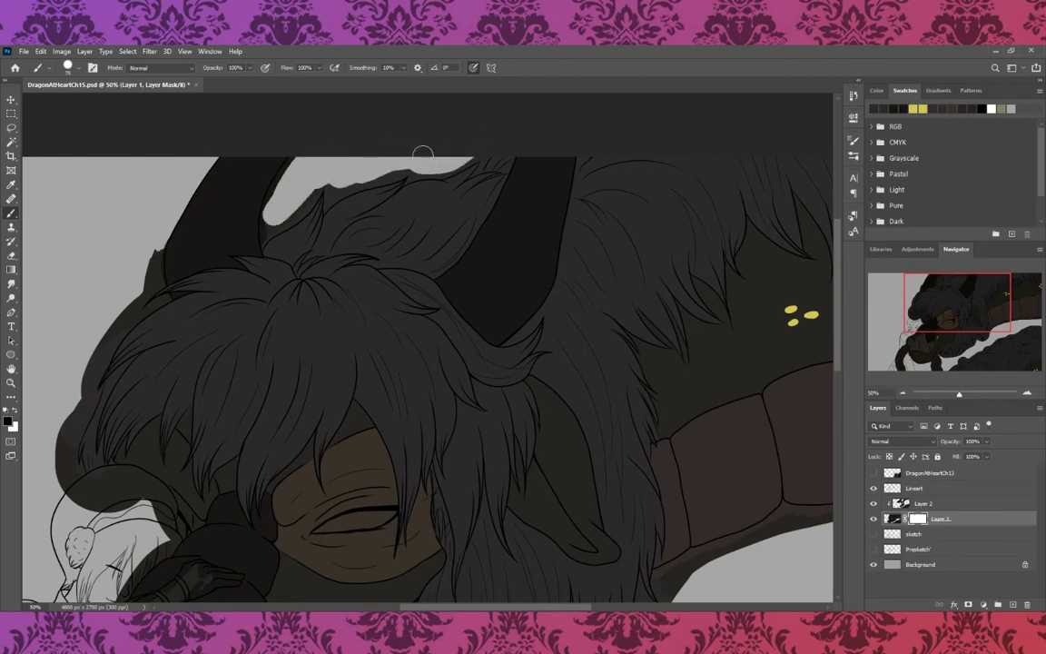
- Mask the dark fill around the tentacles under the mouth and scallop the hair edge
left_click_drag(924, 329, 911, 386)
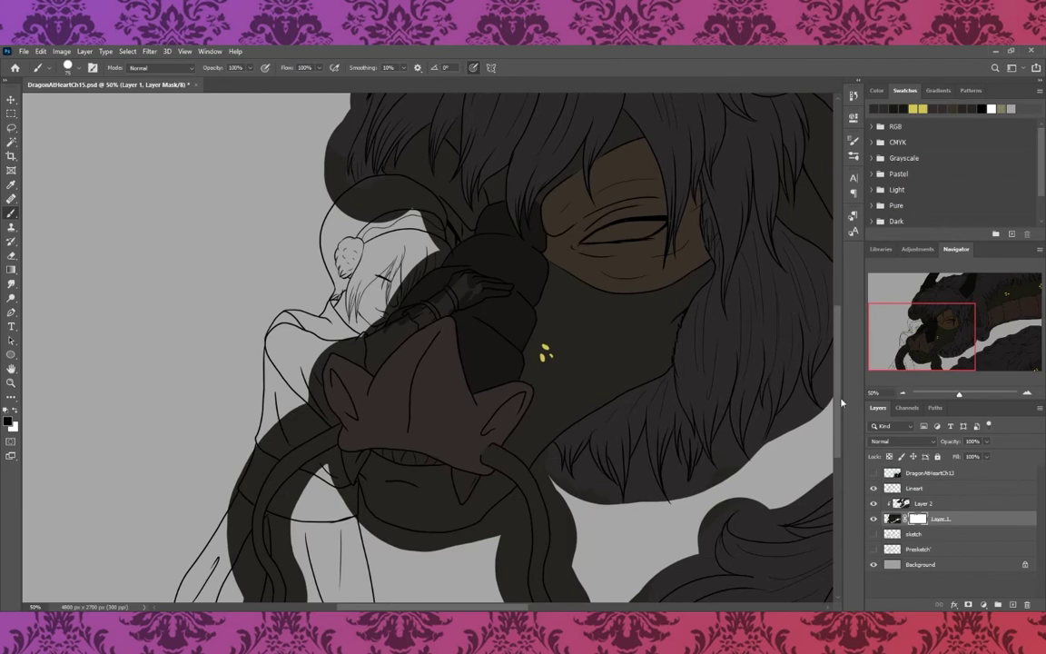
scroll(841, 403, "down", 3)
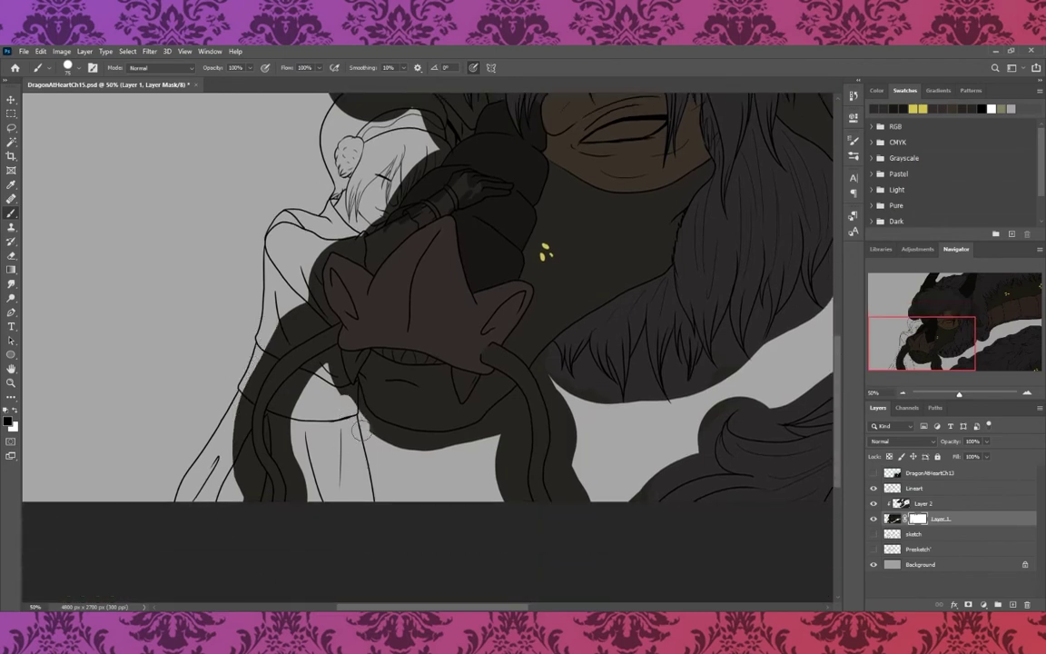
mouse_move(362, 431)
left_mouse_down()
mouse_move(454, 400)
mouse_move(464, 449)
left_mouse_up()
mouse_move(495, 327)
left_mouse_down()
mouse_move(563, 454)
mouse_move(509, 359)
mouse_move(605, 413)
mouse_move(662, 413)
mouse_move(693, 396)
mouse_move(717, 350)
left_mouse_up()
mouse_move(674, 387)
left_mouse_down()
mouse_move(728, 405)
mouse_move(676, 384)
mouse_move(749, 329)
left_mouse_up()
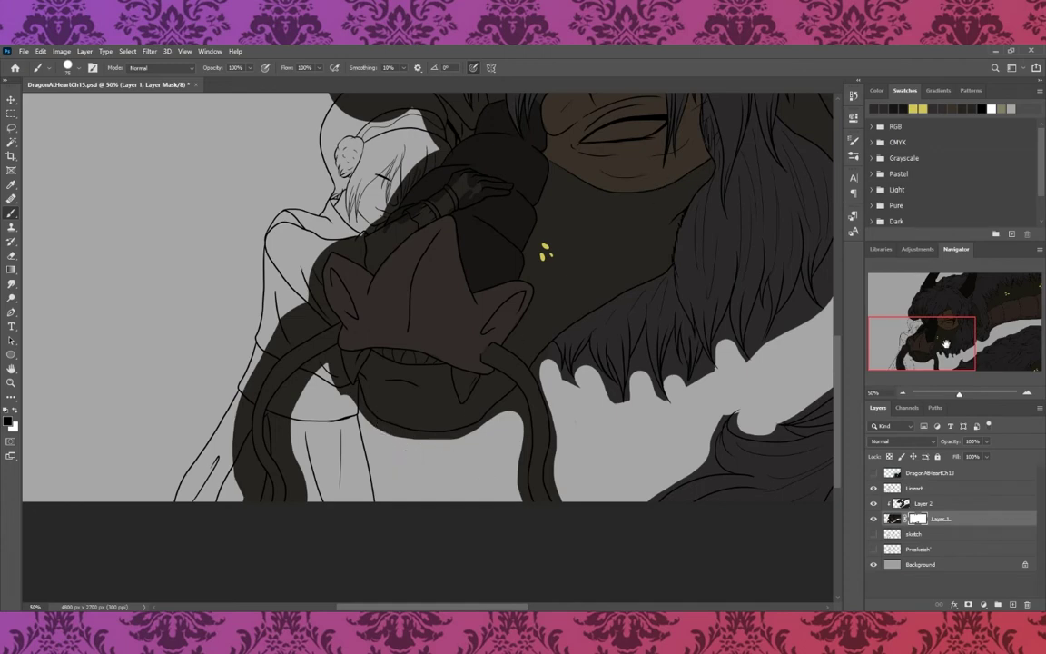
- At 100% zoom, trim the left and top-left hair edges and erase stray dark bits
left_click(943, 312)
left_click_drag(318, 345, 381, 127)
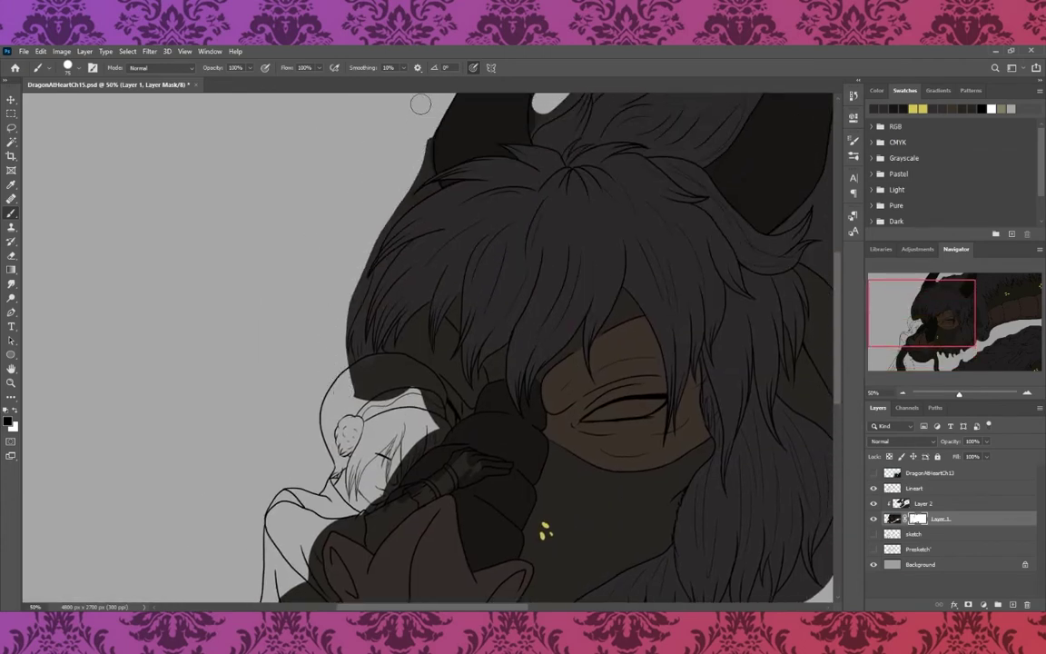
left_click_drag(438, 150, 427, 127)
key("ctrl+plus")
key("ctrl+plus")
left_click_drag(330, 209, 314, 104)
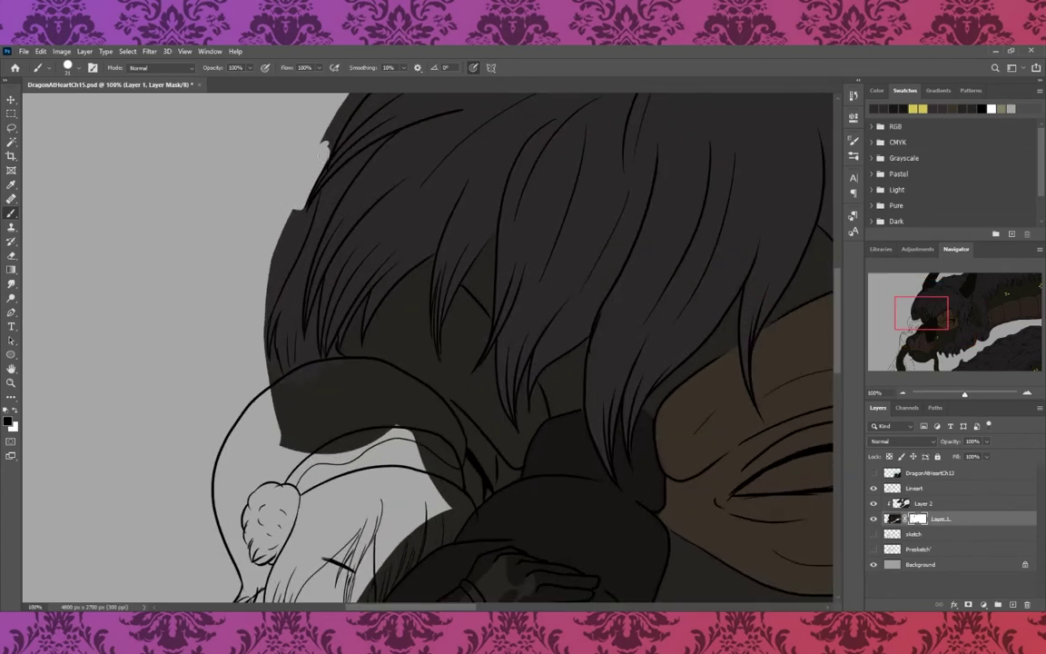
left_click_drag(303, 186, 357, 431)
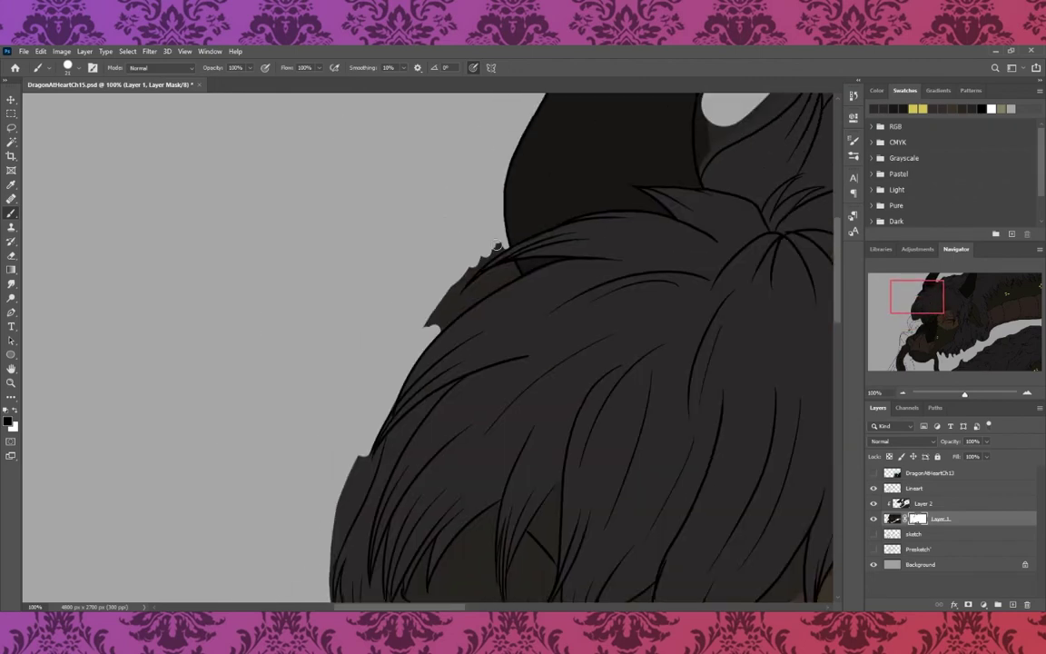
mouse_move(449, 223)
left_mouse_down()
mouse_move(404, 263)
mouse_move(391, 295)
mouse_move(470, 241)
left_mouse_up()
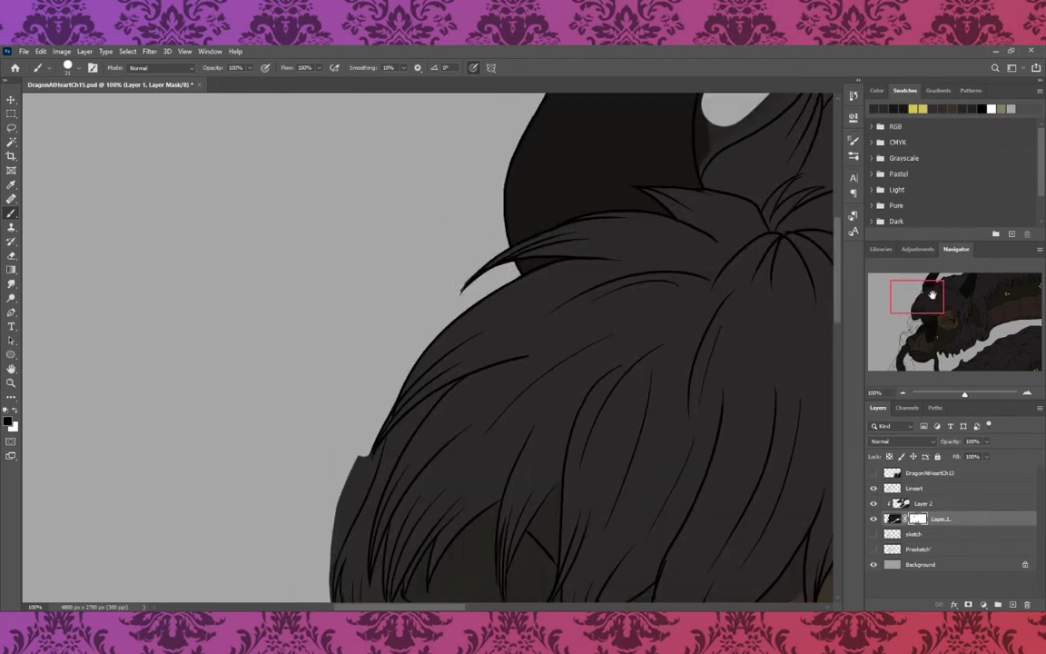
- Hide the thin dark strand past the outline and smooth the hair's left edge with a larger brush
mouse_move(354, 472)
left_mouse_down()
mouse_move(501, 203)
mouse_move(482, 277)
left_mouse_up()
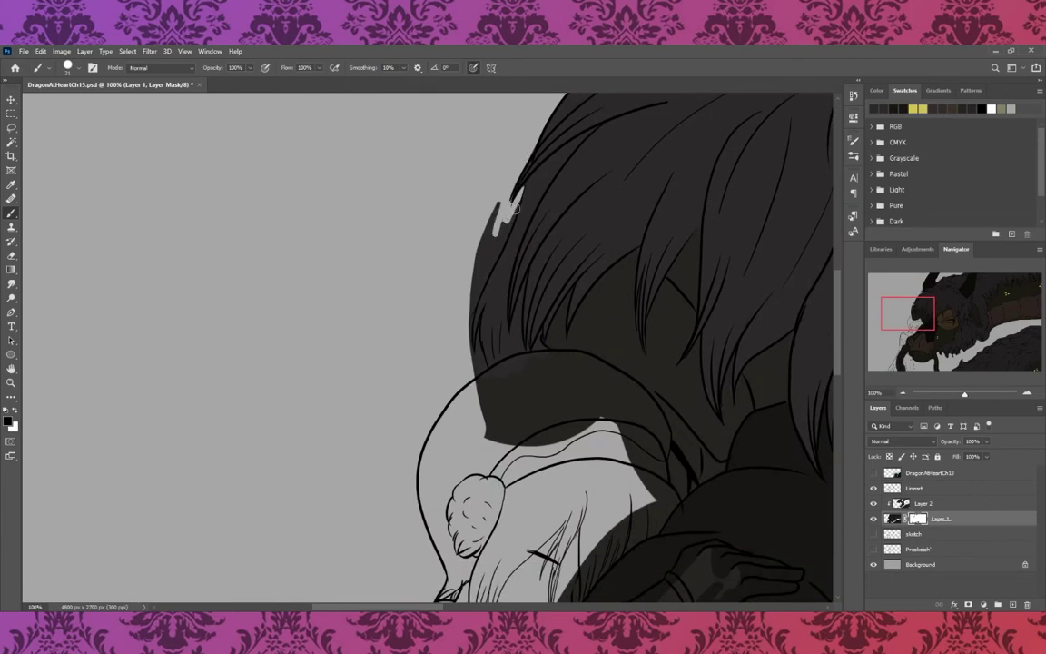
left_click_drag(497, 205, 461, 300)
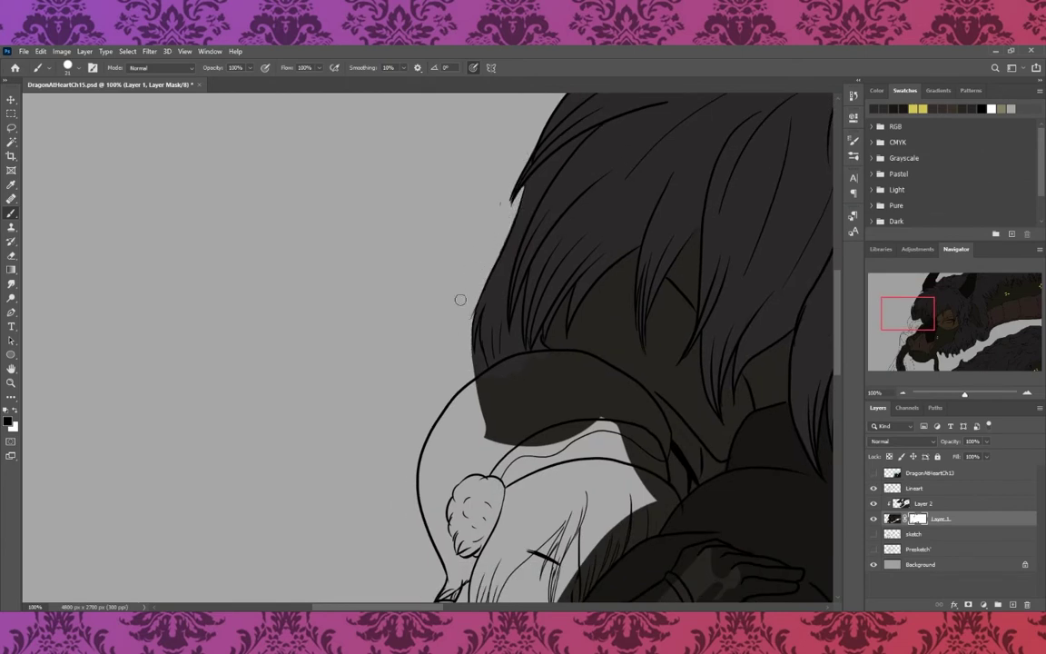
left_click_drag(476, 376, 473, 372)
key("ctrl+z")
key("bracketright")
left_click_drag(484, 374, 486, 391)
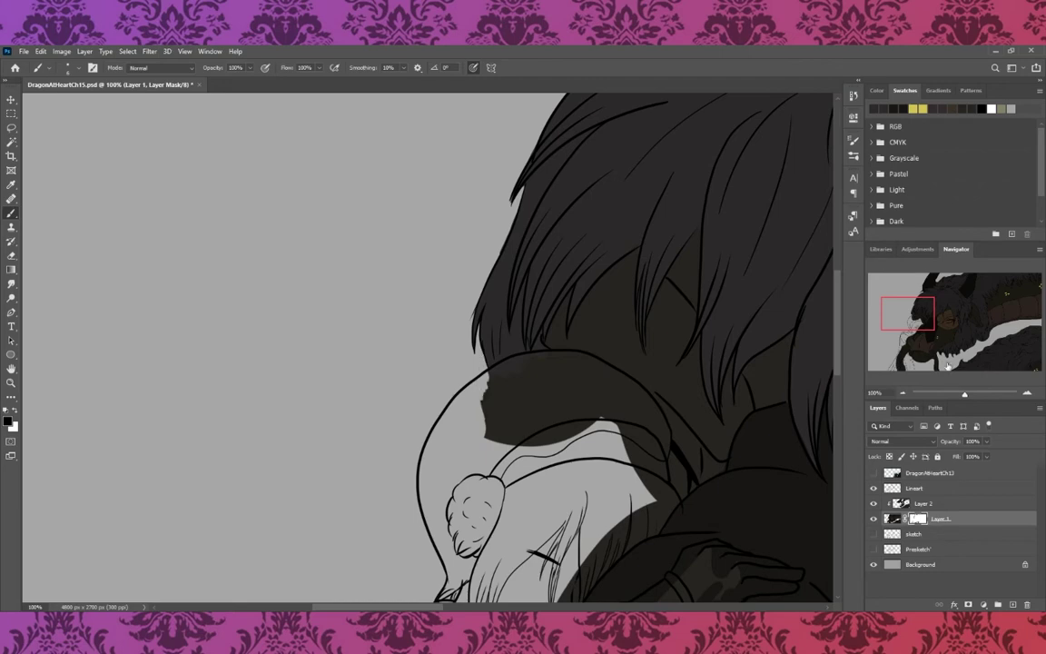
- Remove fill spilling past the mouth line and trim the dark strap's notch, restoring its interior
scroll(426, 348, "down", 10)
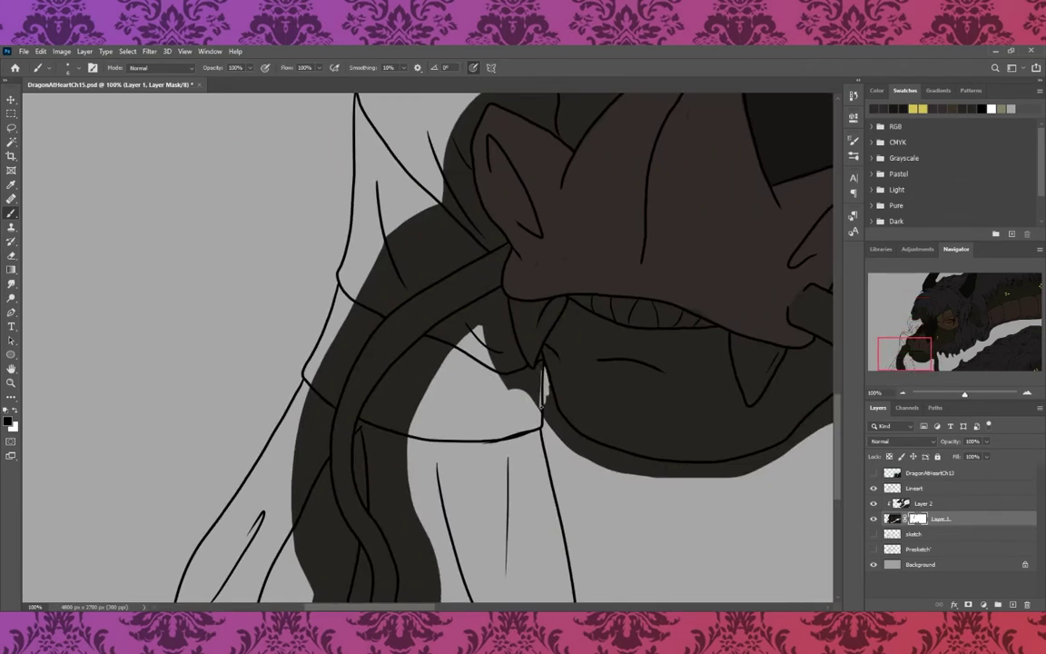
mouse_move(545, 372)
left_mouse_down()
mouse_move(555, 418)
mouse_move(606, 457)
left_mouse_up()
left_click_drag(918, 345, 932, 345)
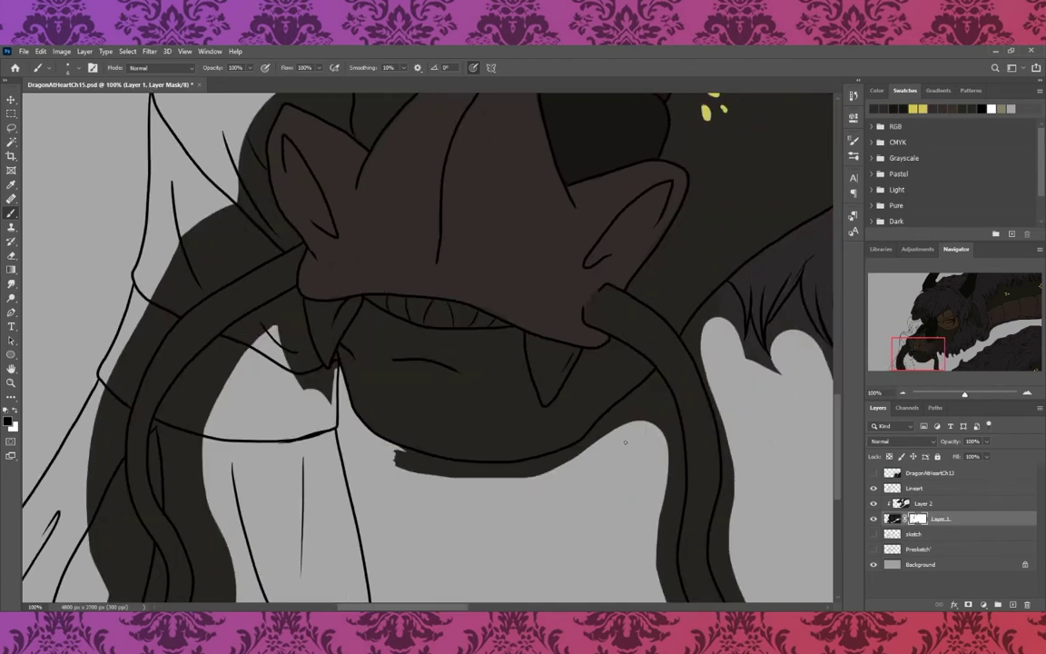
left_click_drag(626, 411, 657, 373)
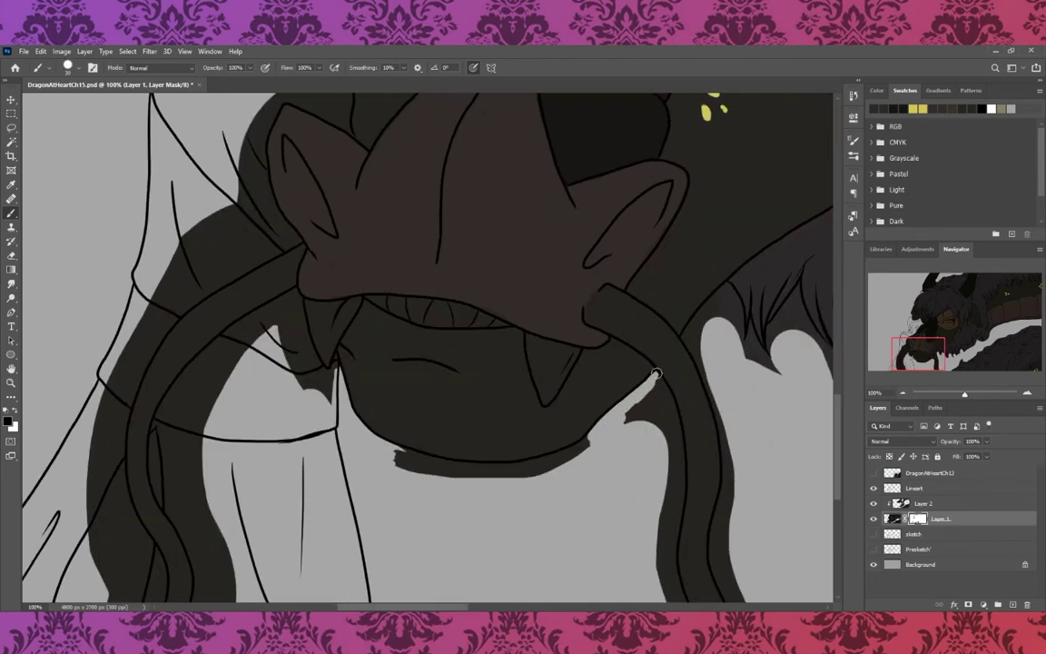
mouse_move(623, 428)
left_mouse_down()
mouse_move(656, 413)
mouse_move(685, 604)
left_mouse_up()
left_click_drag(662, 413, 668, 572)
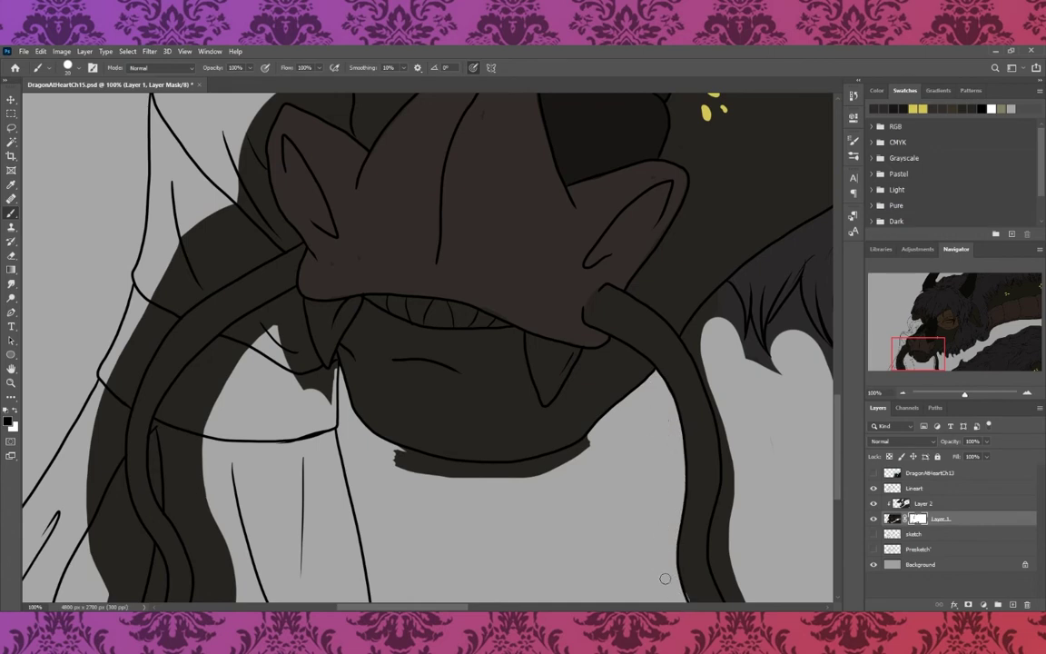
- Mask the dark bar under the chin, restore fill near the wing, and remove the strap bump
mouse_move(379, 449)
left_mouse_down()
mouse_move(551, 467)
mouse_move(591, 438)
mouse_move(558, 438)
left_mouse_up()
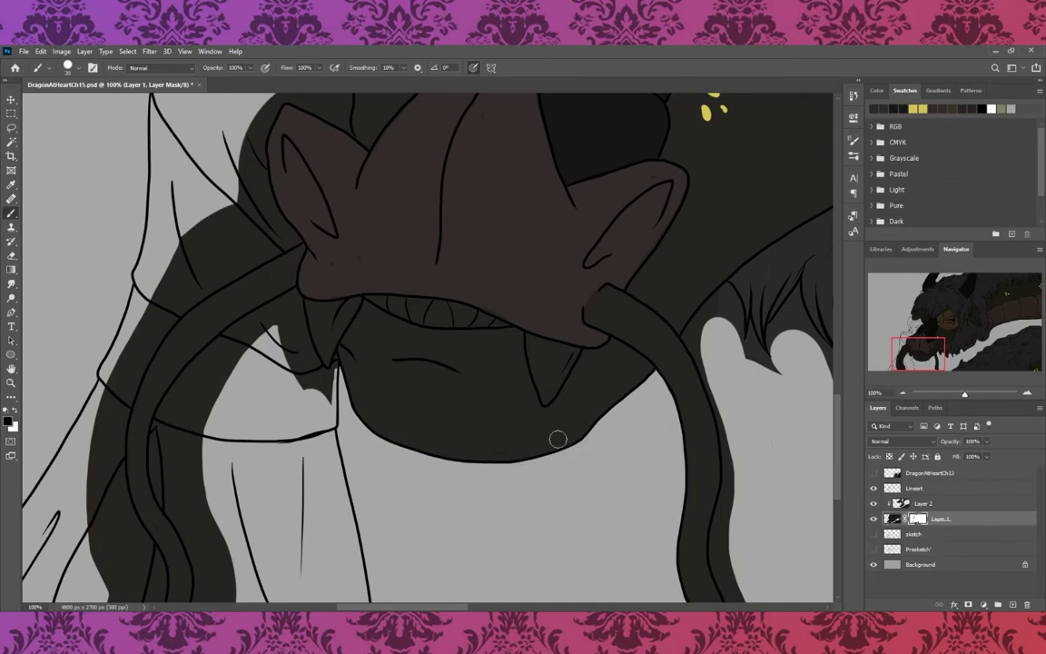
mouse_move(700, 396)
left_mouse_down()
mouse_move(713, 319)
mouse_move(727, 313)
mouse_move(736, 328)
mouse_move(695, 334)
mouse_move(687, 355)
left_mouse_up()
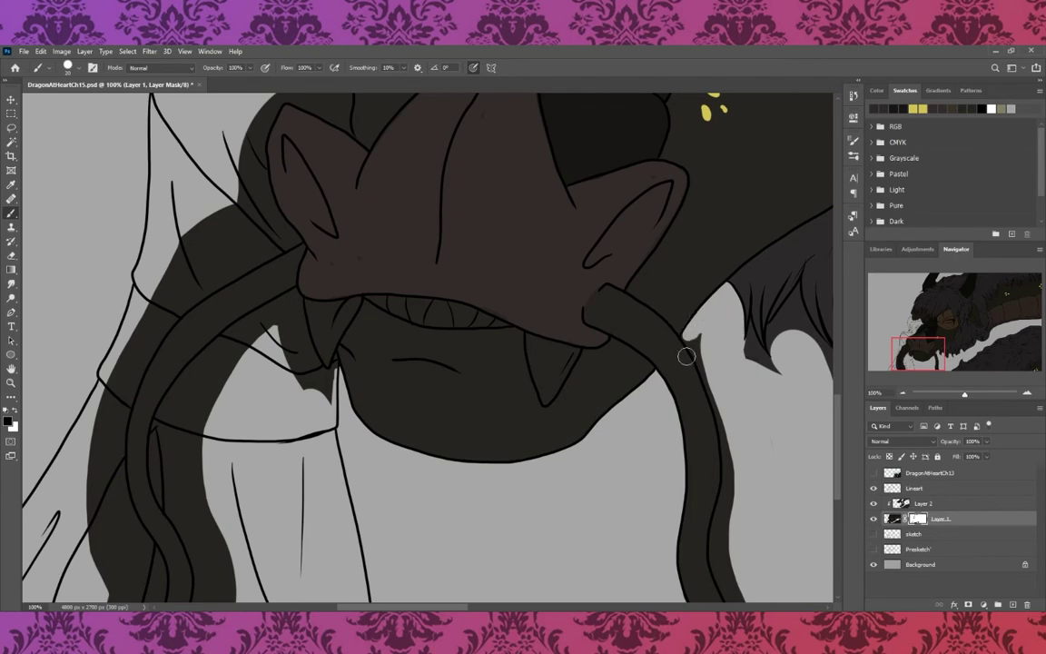
left_click_drag(727, 499, 728, 474)
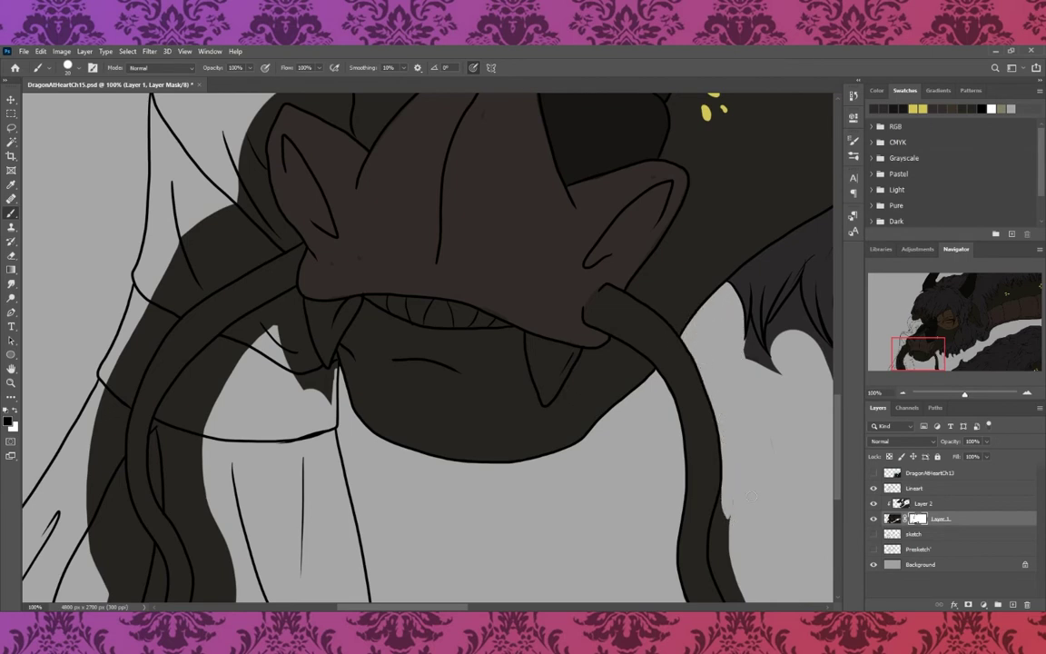
scroll(614, 413, "right", 5)
scroll(837, 411, "down", 2)
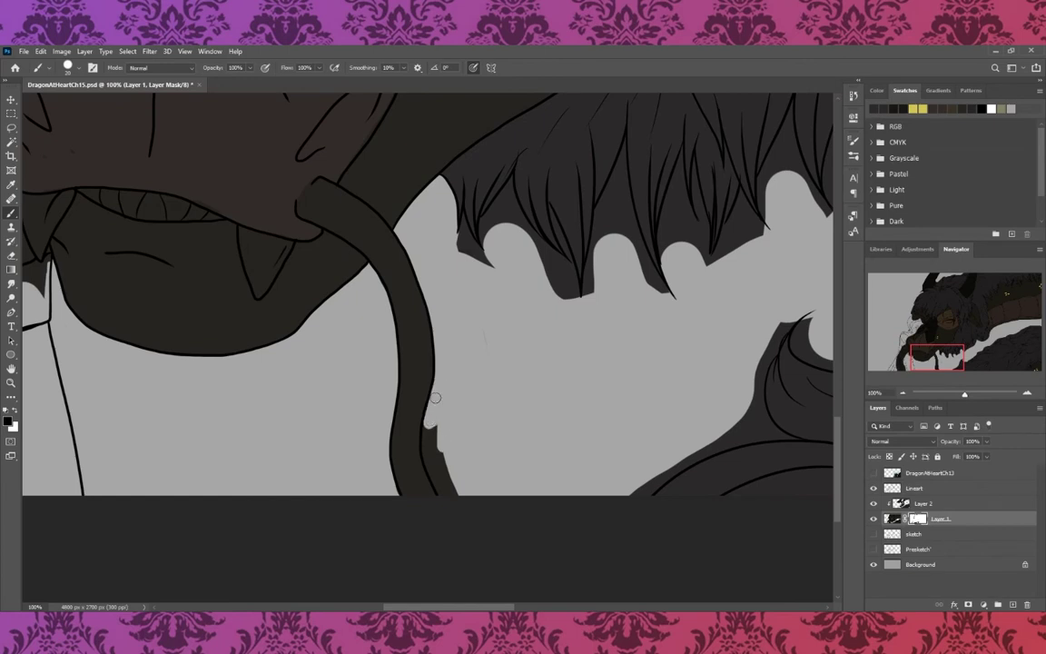
- Reshape the left hair tips and strand edges on the mask to match the lineart
left_click_drag(461, 241, 484, 202)
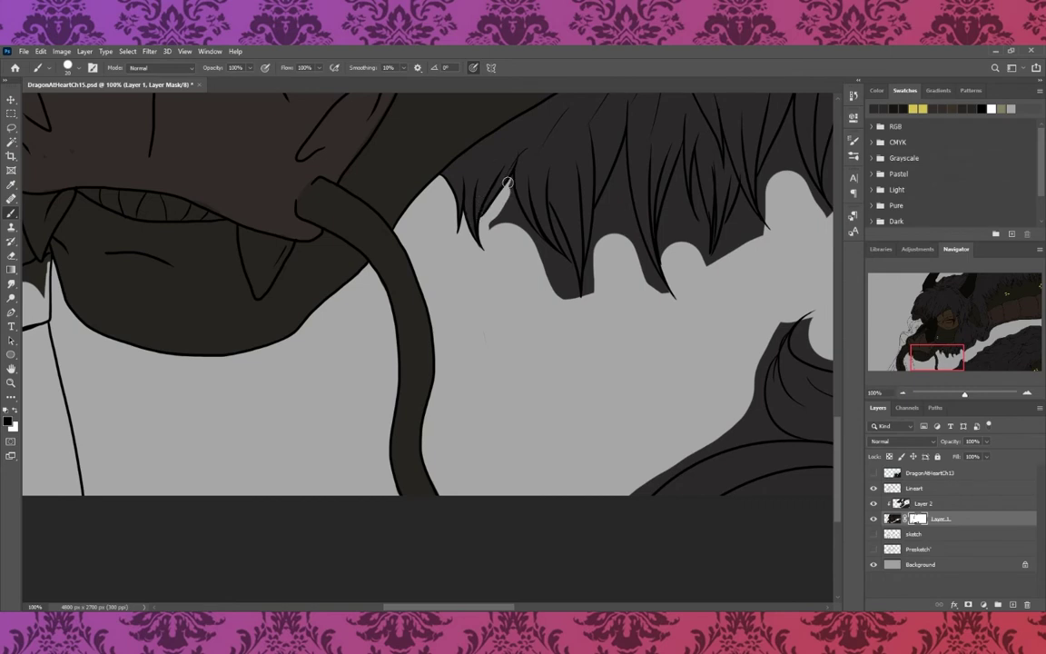
mouse_move(484, 203)
left_mouse_down()
mouse_move(553, 258)
mouse_move(551, 213)
mouse_move(574, 221)
mouse_move(602, 287)
mouse_move(601, 233)
mouse_move(624, 139)
mouse_move(610, 233)
mouse_move(666, 297)
left_mouse_up()
mouse_move(670, 247)
left_mouse_down()
mouse_move(674, 185)
mouse_move(693, 263)
left_mouse_up()
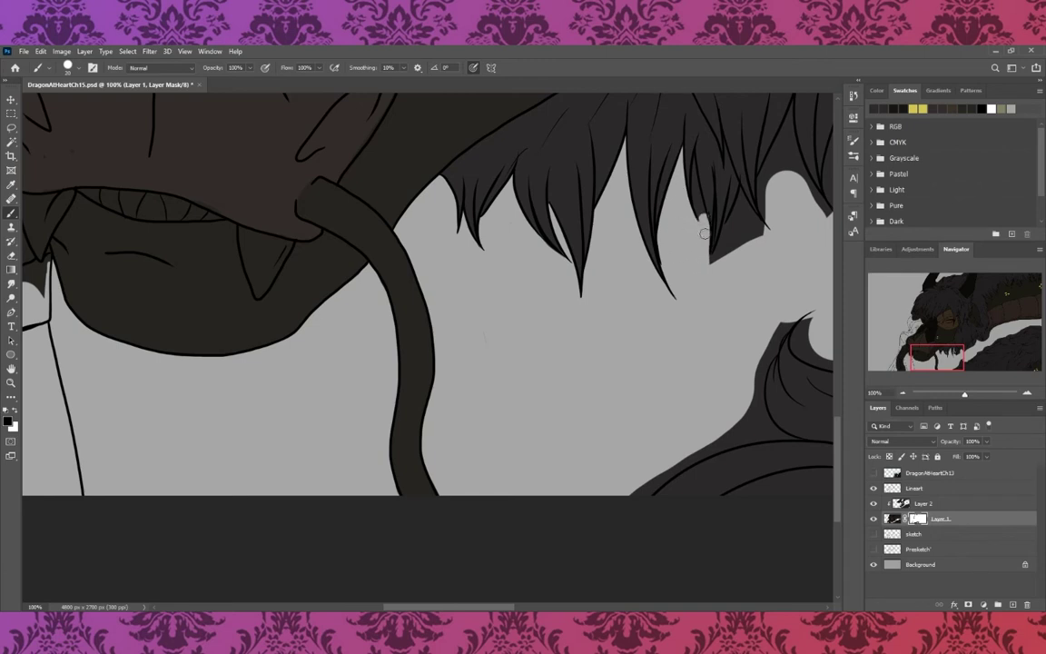
mouse_move(698, 218)
left_mouse_down()
mouse_move(695, 180)
mouse_move(740, 187)
mouse_move(739, 320)
left_mouse_up()
- Hide the dark hair bump beyond the lineart and fill in the notch in the hair edge
left_click(961, 361)
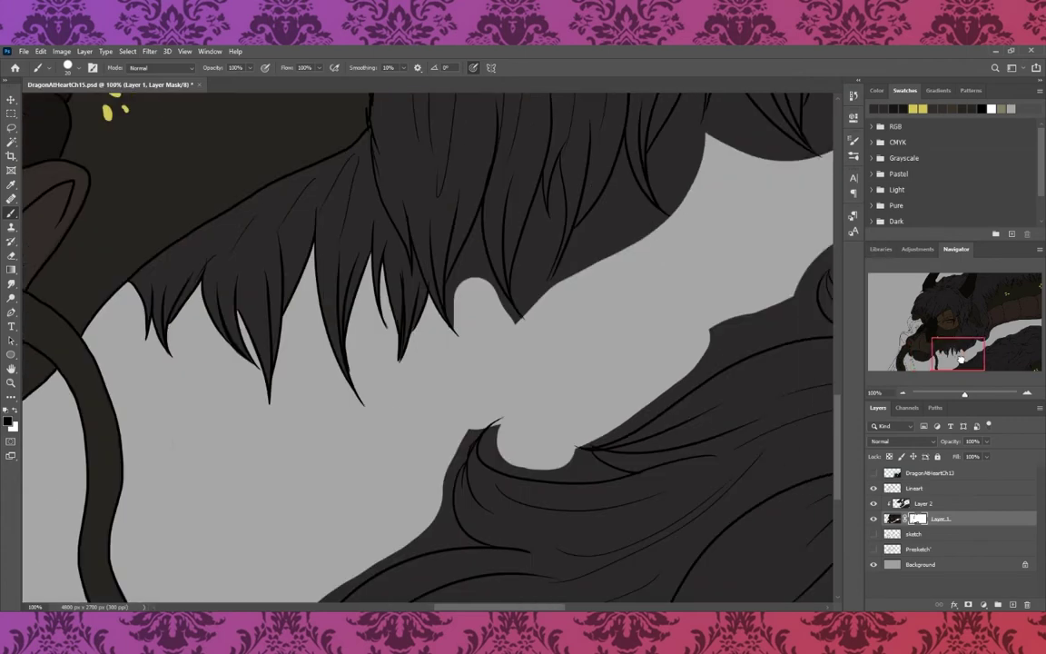
left_click_drag(490, 444, 536, 467)
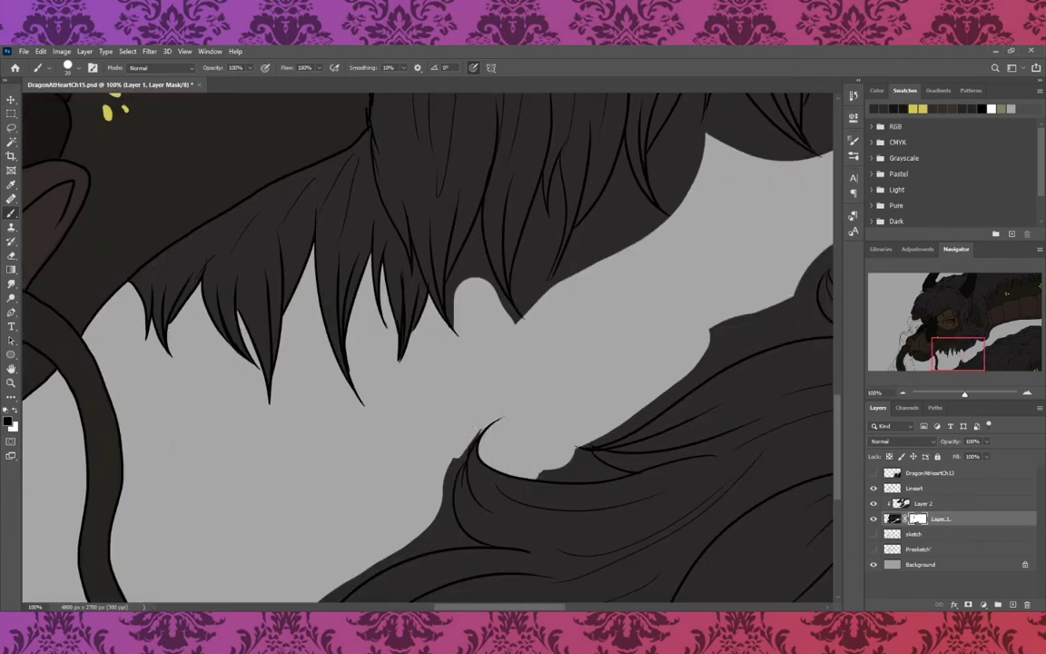
left_click_drag(461, 454, 482, 475)
scroll(837, 417, "down", 3)
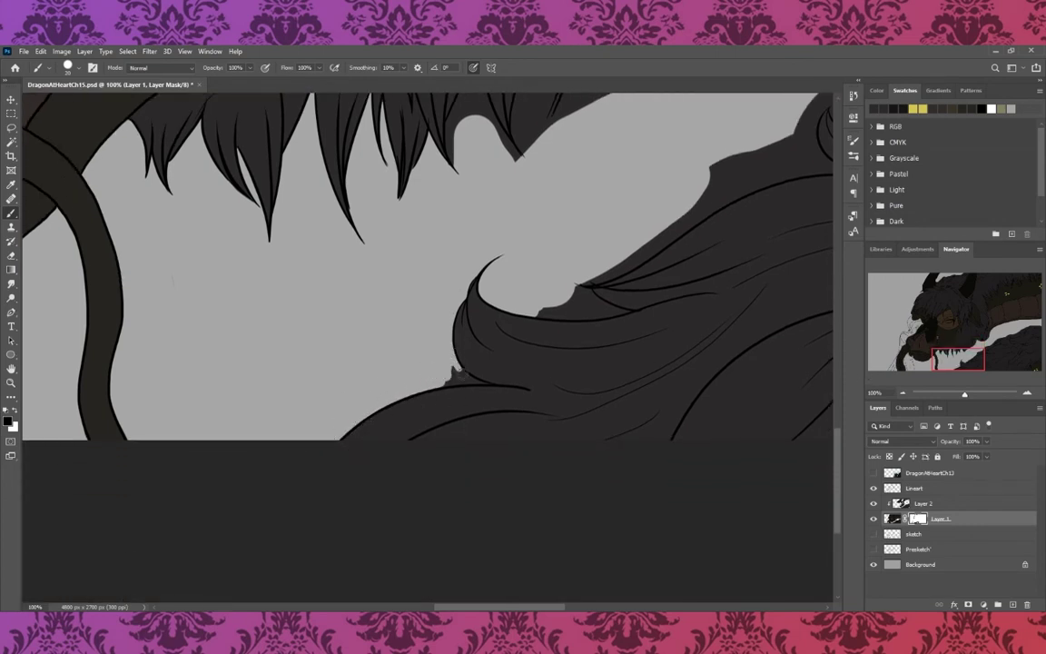
left_click_drag(420, 375, 467, 370)
- Reshape the strand tip and trim the jagged dark hair edge, undoing one bad stroke
left_click_drag(595, 308, 580, 287)
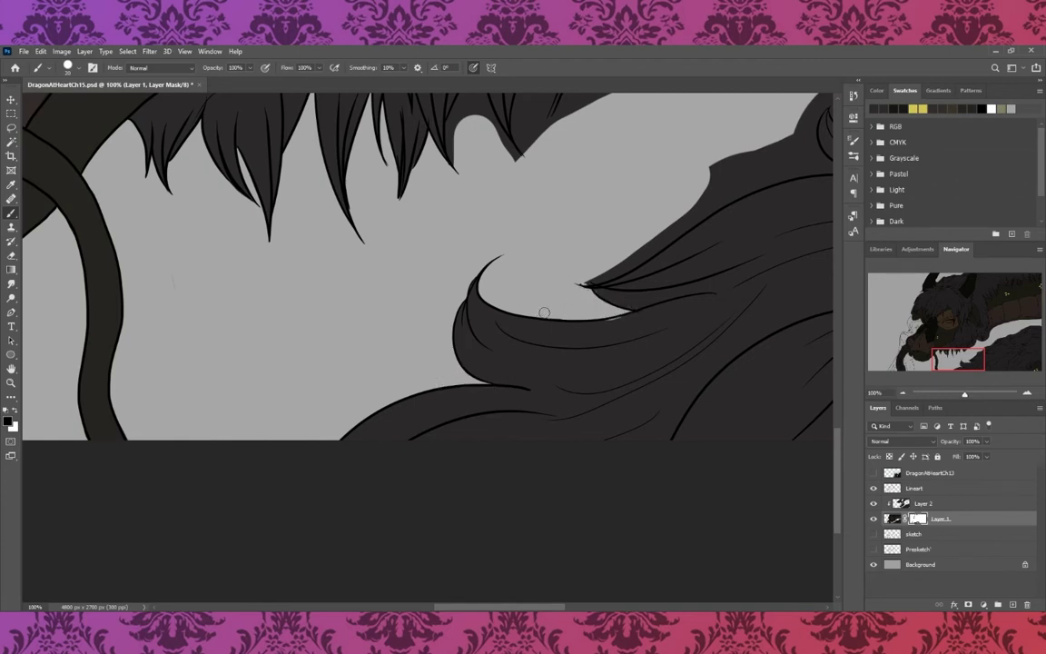
left_click_drag(617, 261, 786, 171)
key("ctrl+z")
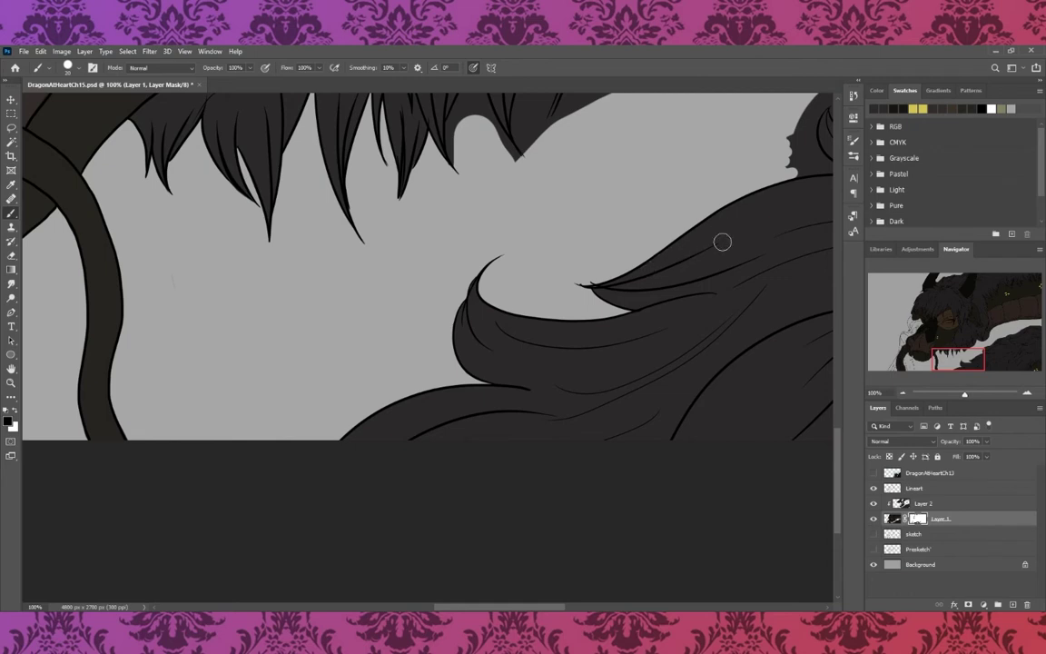
left_click_drag(581, 284, 671, 306)
mouse_move(345, 332)
left_mouse_down()
mouse_move(344, 363)
mouse_move(363, 374)
left_mouse_up()
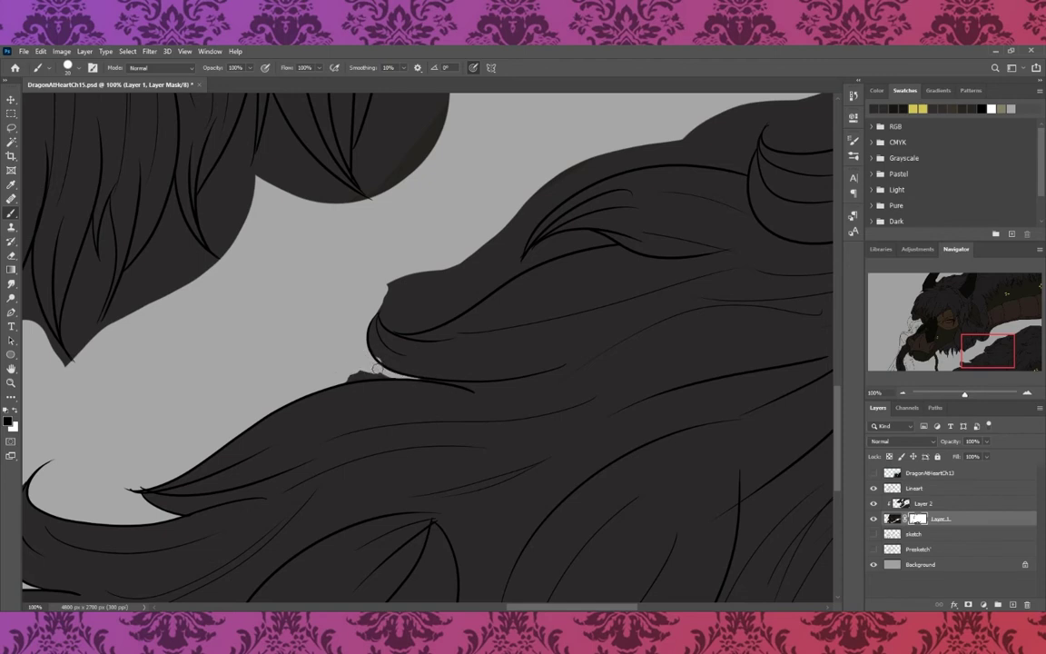
- Carve a notch and smooth the upper edge of the hair curl, clearing jagged bits beneath
left_click_drag(379, 307, 426, 325)
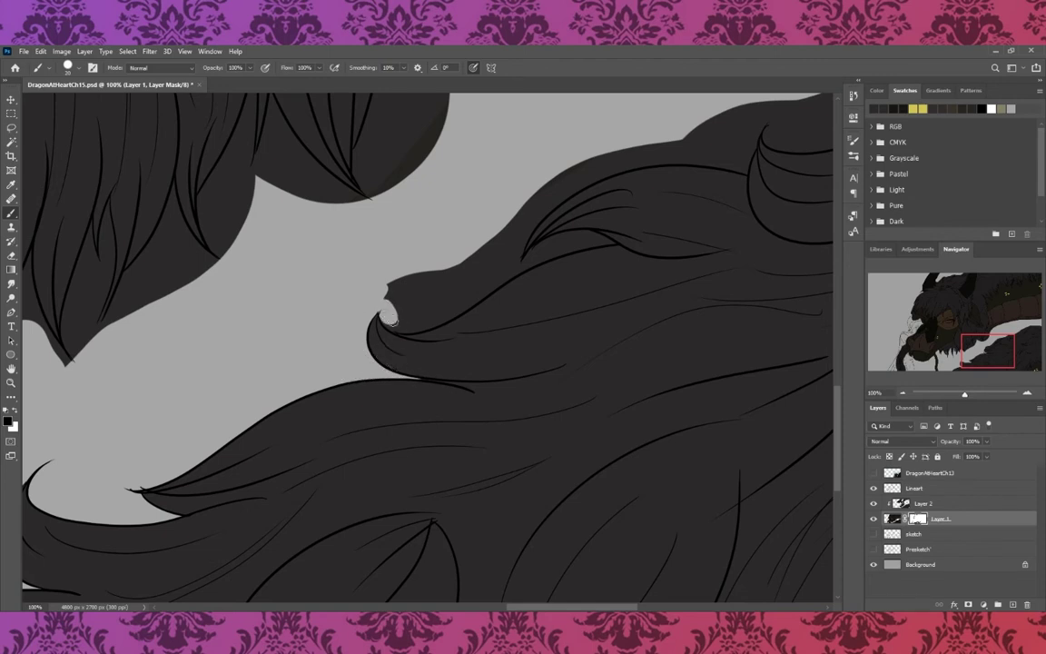
mouse_move(363, 291)
left_mouse_down()
mouse_move(435, 259)
mouse_move(454, 218)
mouse_move(554, 137)
left_mouse_up()
mouse_move(477, 262)
left_mouse_down()
mouse_move(599, 163)
mouse_move(495, 245)
mouse_move(508, 243)
left_mouse_up()
mouse_move(454, 300)
left_mouse_down()
mouse_move(504, 275)
mouse_move(422, 324)
left_mouse_up()
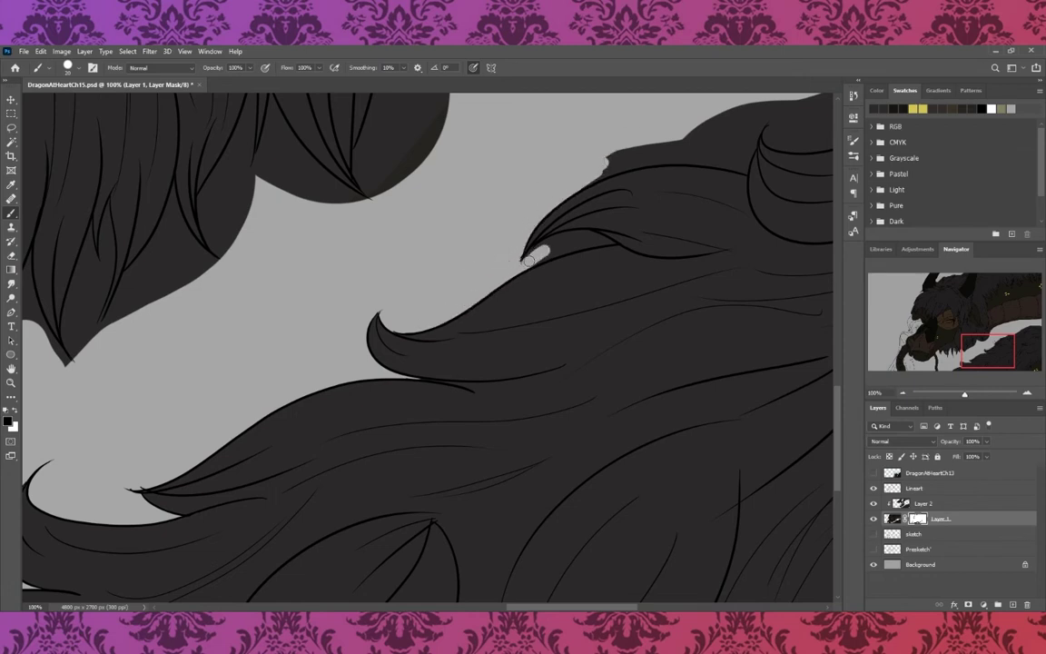
mouse_move(522, 258)
left_mouse_down()
mouse_move(589, 238)
mouse_move(579, 244)
left_mouse_up()
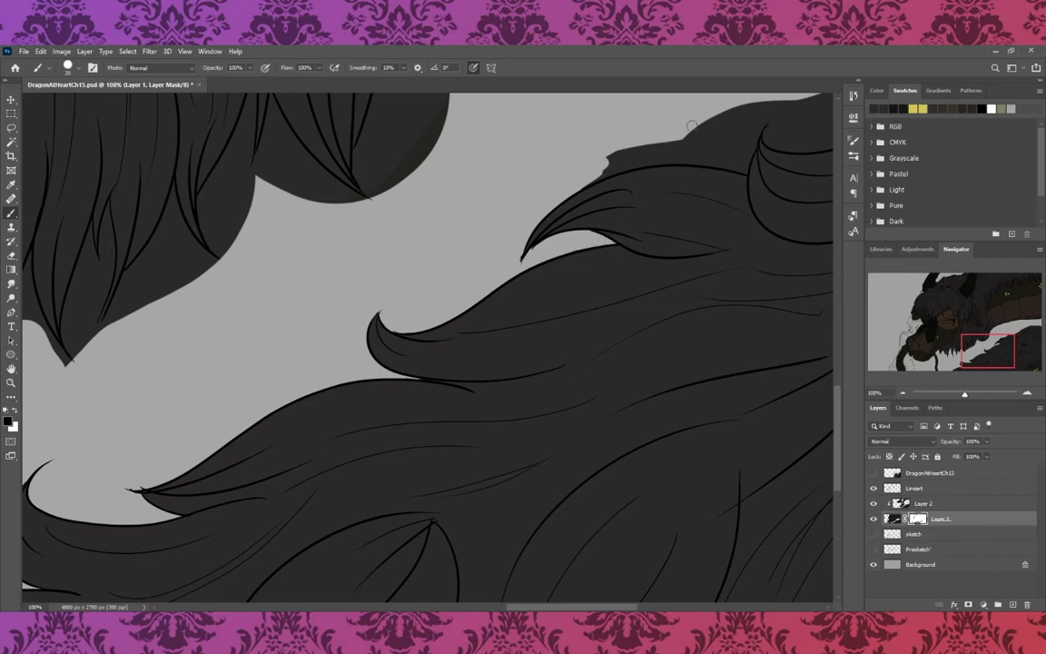
- Trim the fill along the top and lower hair edges, removing the dark spiky wedge
mouse_move(691, 126)
left_mouse_down()
mouse_move(630, 159)
mouse_move(673, 154)
mouse_move(654, 141)
mouse_move(794, 109)
mouse_move(726, 116)
mouse_move(752, 147)
left_mouse_up()
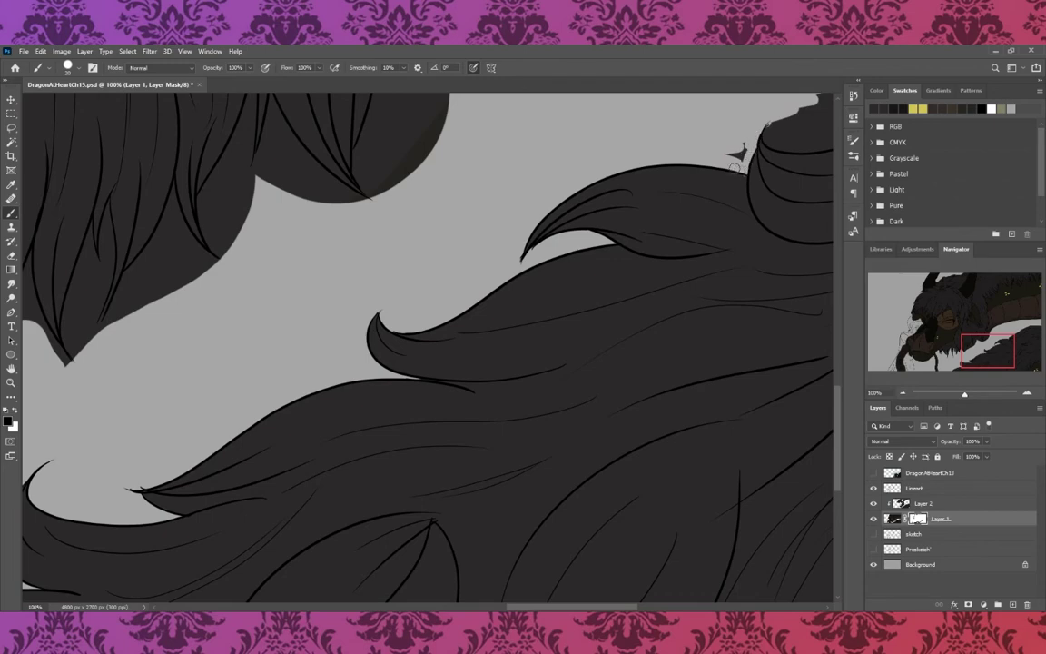
left_click_drag(781, 133, 527, 316)
mouse_move(370, 363)
left_mouse_down()
mouse_move(375, 372)
mouse_move(635, 227)
left_mouse_up()
mouse_move(635, 227)
left_mouse_down()
mouse_move(533, 293)
mouse_move(672, 213)
left_mouse_up()
mouse_move(672, 213)
left_mouse_down()
mouse_move(498, 294)
mouse_move(498, 336)
mouse_move(453, 373)
mouse_move(372, 368)
mouse_move(437, 373)
mouse_move(484, 362)
mouse_move(421, 397)
left_mouse_up()
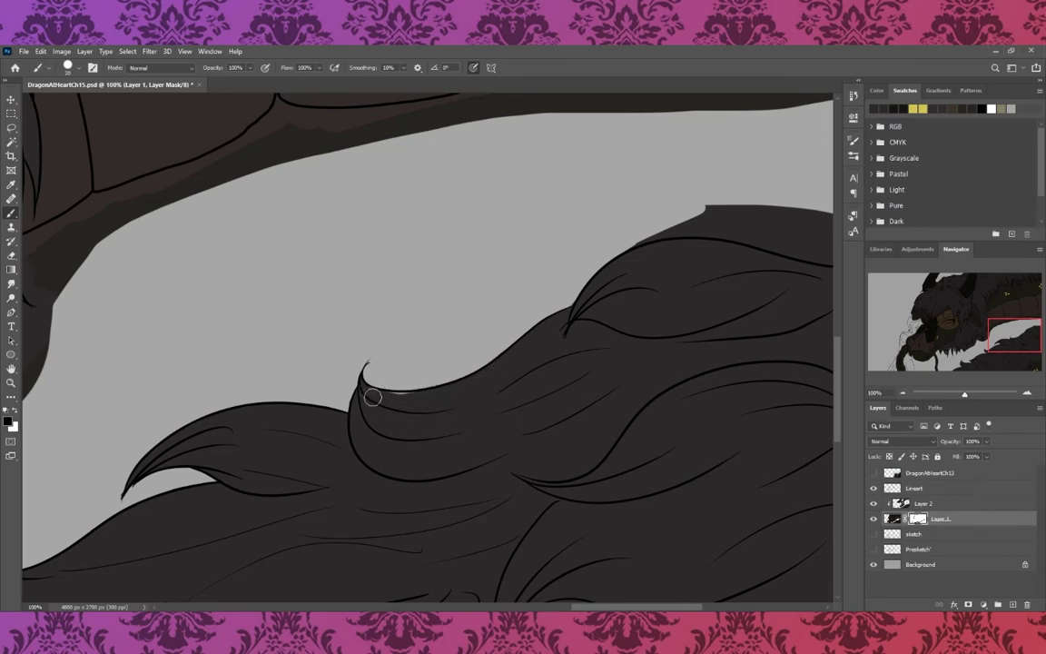
mouse_move(682, 252)
left_mouse_down()
mouse_move(676, 220)
mouse_move(696, 228)
mouse_move(694, 208)
left_mouse_up()
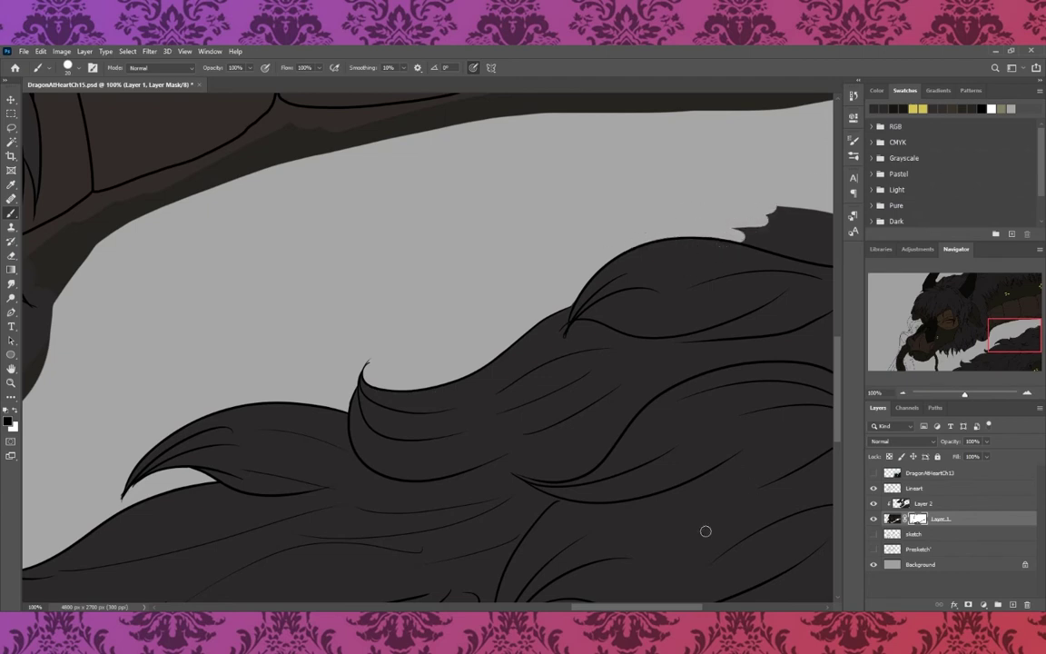
- Remove the dark bump on the hair edge and clear fill below the scale outline
scroll(706, 530, "right", 5)
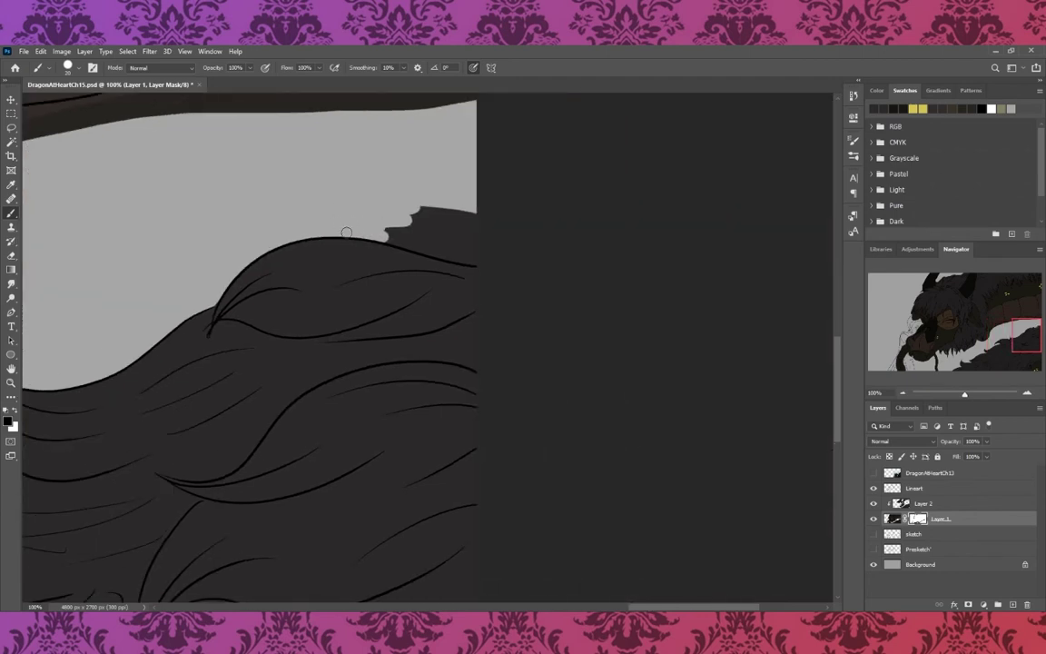
mouse_move(341, 215)
left_mouse_down()
mouse_move(468, 238)
mouse_move(420, 211)
left_mouse_up()
scroll(535, 357, "up", 5)
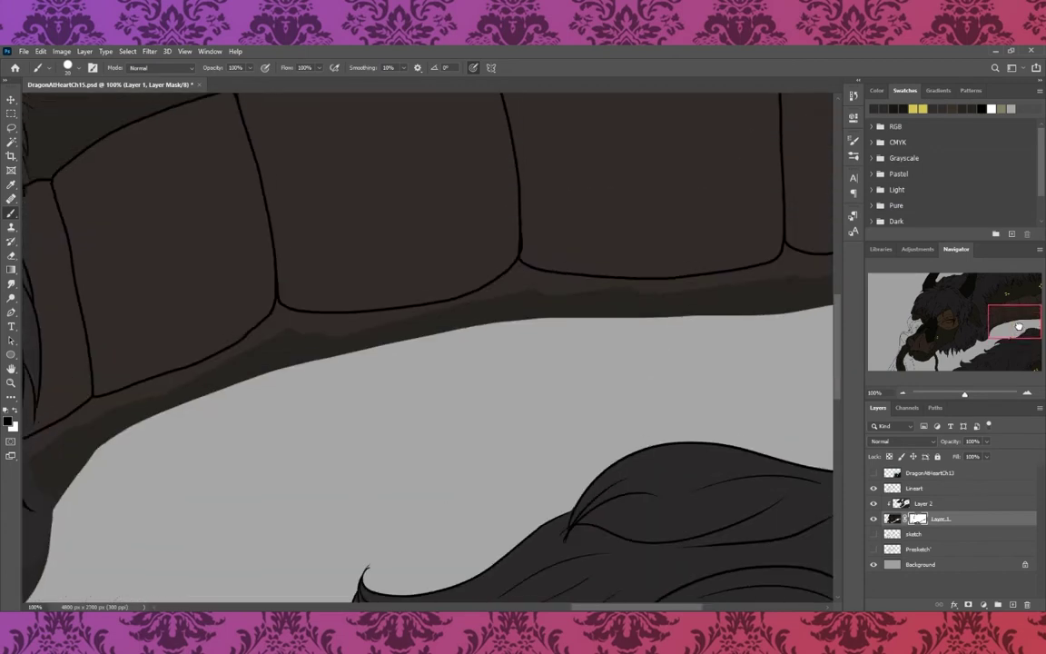
scroll(535, 357, "left", 2)
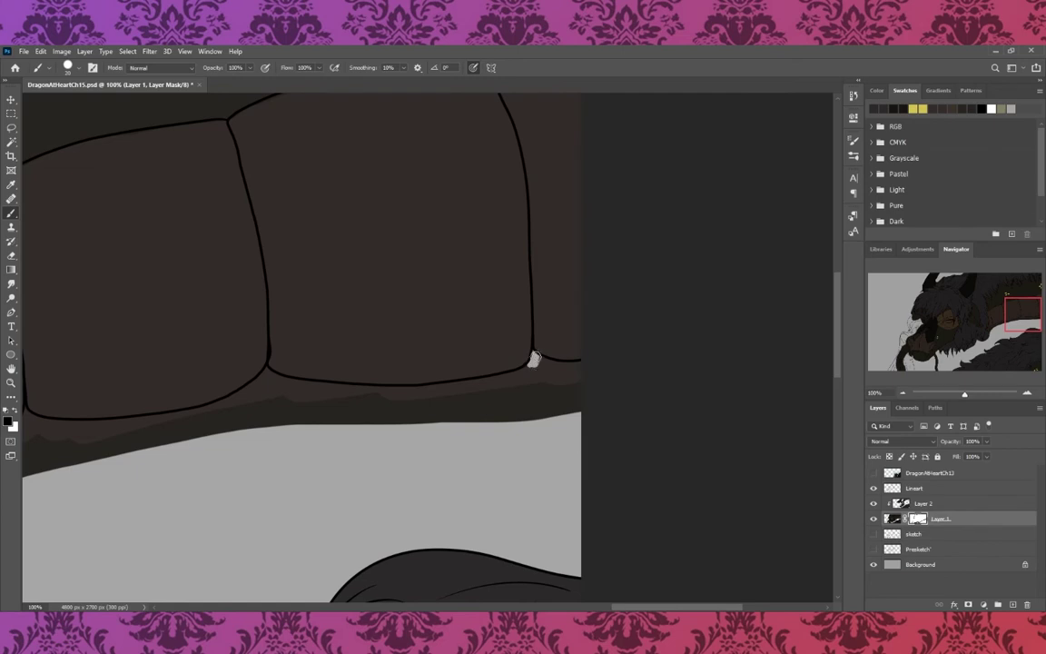
mouse_move(534, 359)
left_mouse_down()
mouse_move(508, 363)
mouse_move(583, 400)
left_mouse_up()
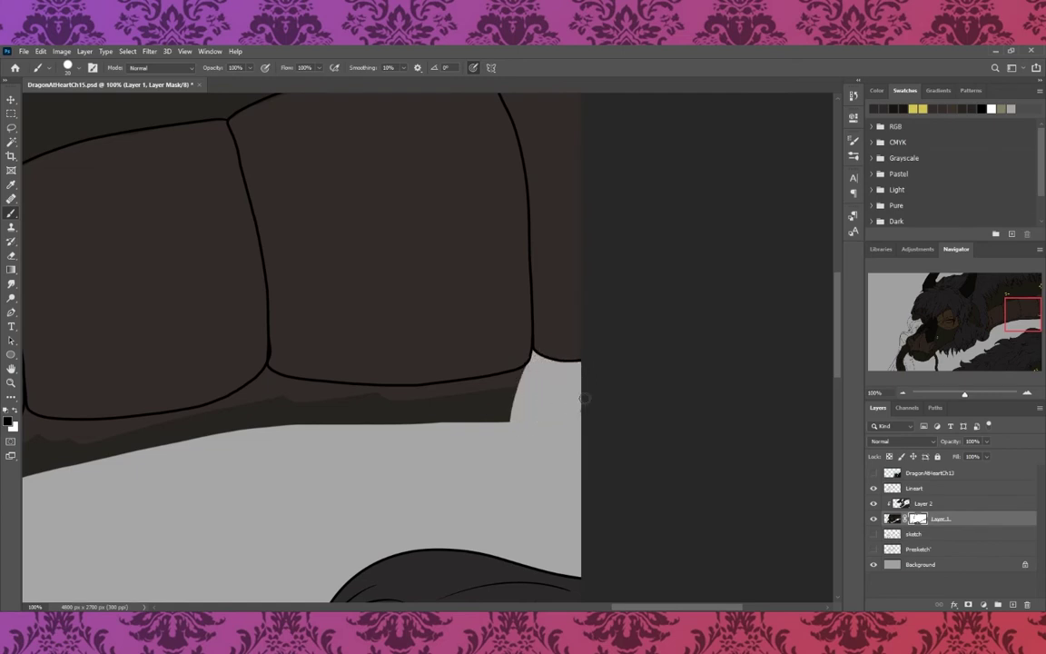
mouse_move(270, 373)
left_mouse_down()
mouse_move(360, 387)
mouse_move(517, 376)
left_mouse_up()
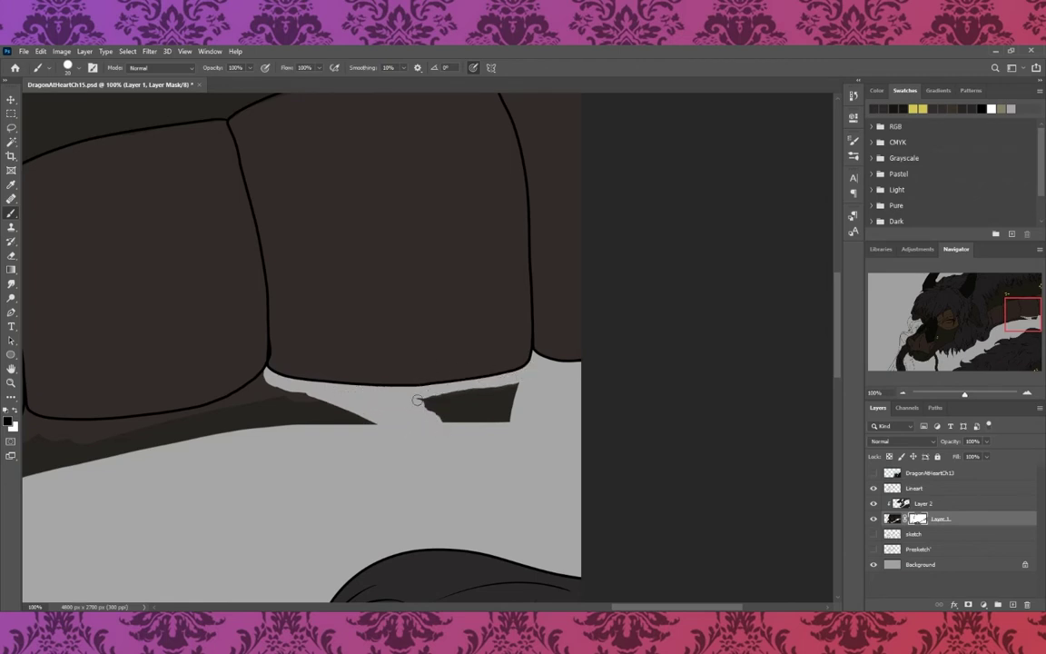
- Clear the dark sliver, triangle and strip along the scales' lower edge
left_click_drag(417, 400, 538, 381)
left_click_drag(273, 382, 595, 291)
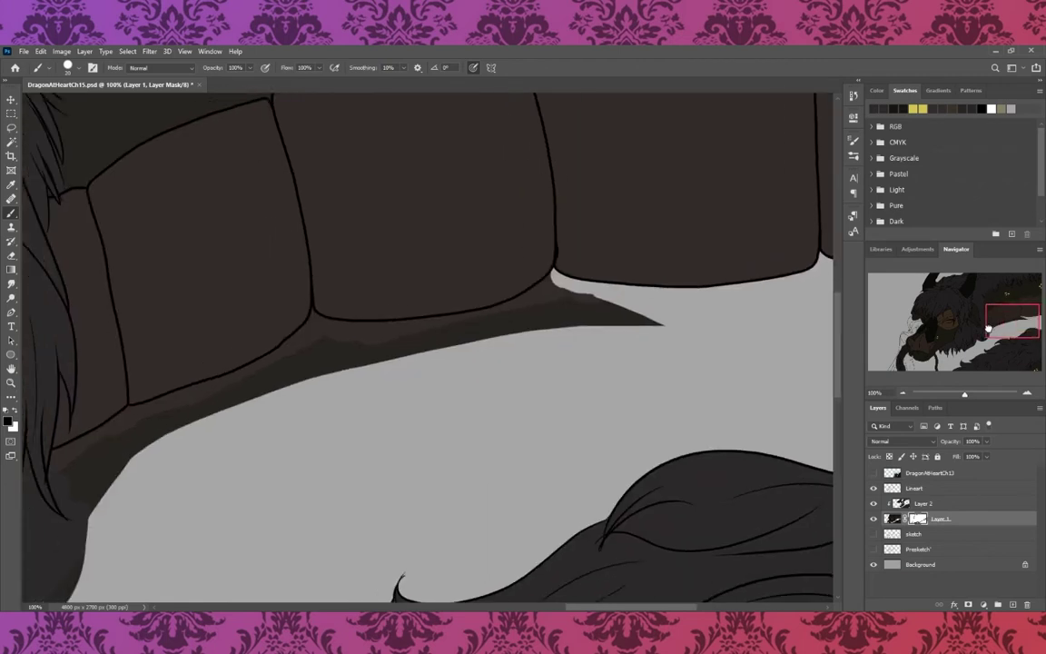
mouse_move(532, 336)
left_mouse_down()
mouse_move(609, 309)
mouse_move(691, 328)
left_mouse_up()
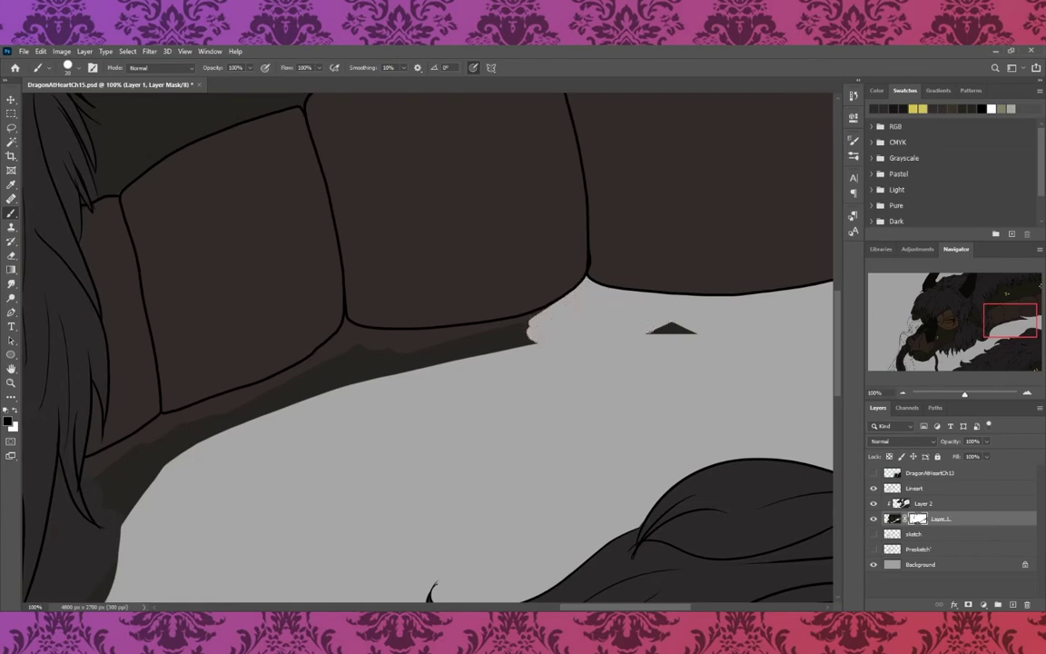
mouse_move(536, 332)
left_mouse_down()
mouse_move(363, 372)
mouse_move(291, 352)
left_mouse_up()
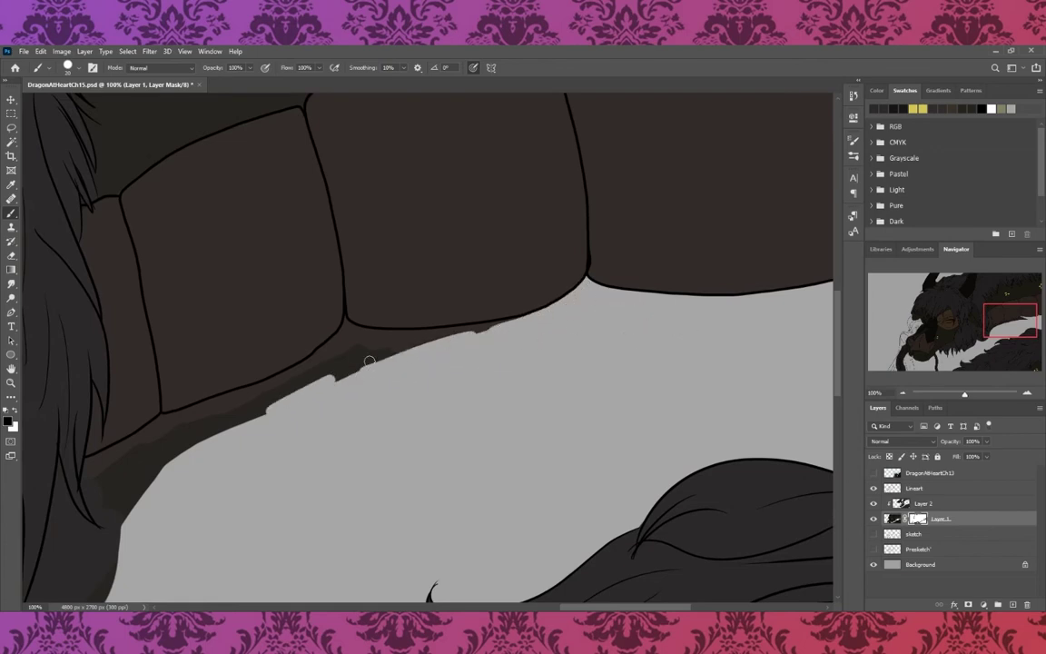
mouse_move(254, 399)
left_mouse_down()
mouse_move(340, 338)
mouse_move(487, 325)
mouse_move(327, 360)
left_mouse_up()
- Reshape a hanging hair tip and remove the fill between two strands, then shrink the brush
left_click_drag(1008, 323, 953, 346)
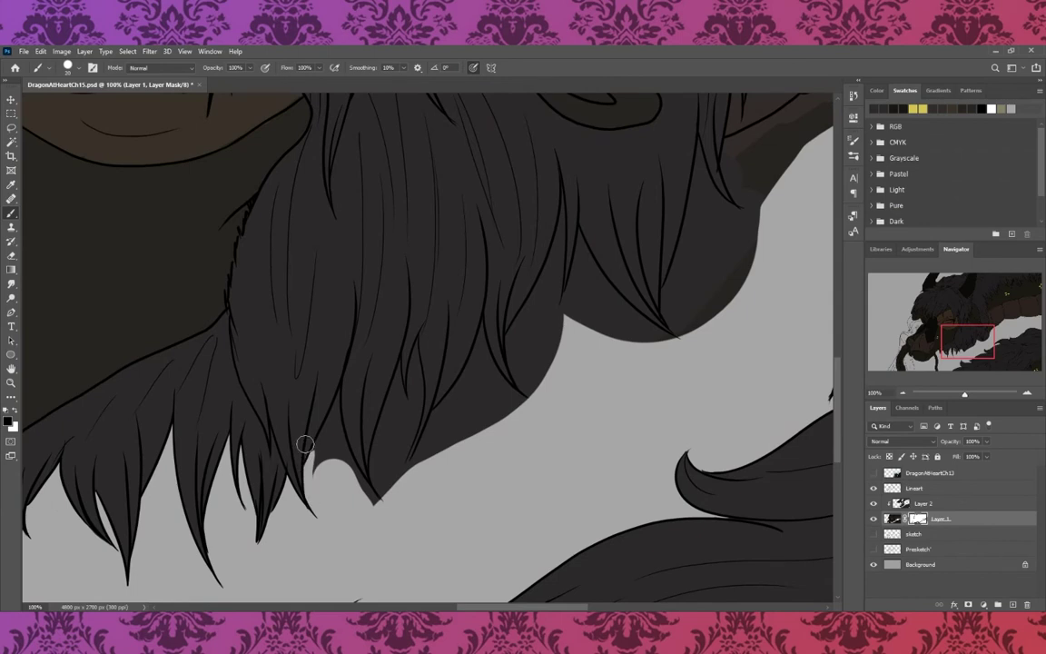
mouse_move(306, 444)
left_mouse_down()
mouse_move(330, 415)
mouse_move(384, 512)
mouse_move(399, 386)
mouse_move(405, 473)
mouse_move(415, 363)
left_mouse_up()
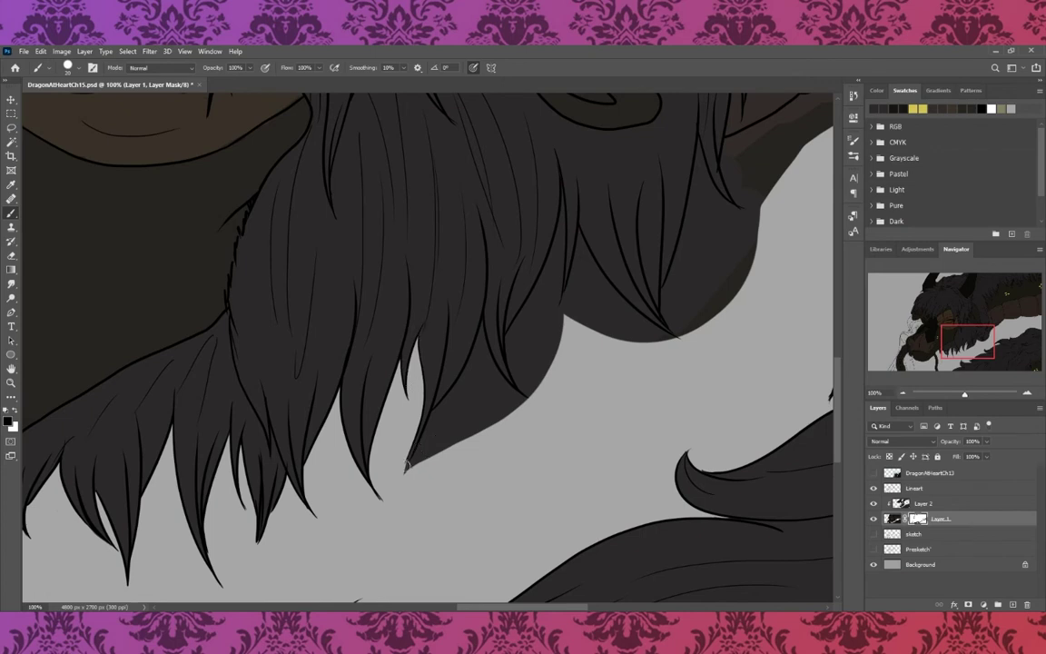
left_click_drag(433, 451, 474, 359)
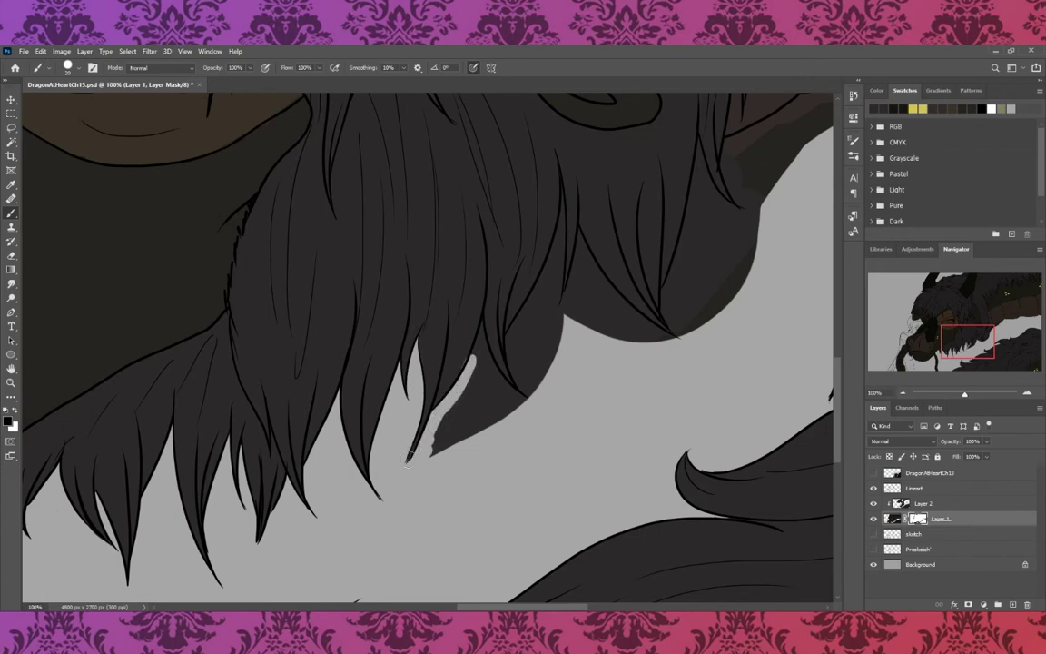
left_click_drag(444, 410, 509, 393)
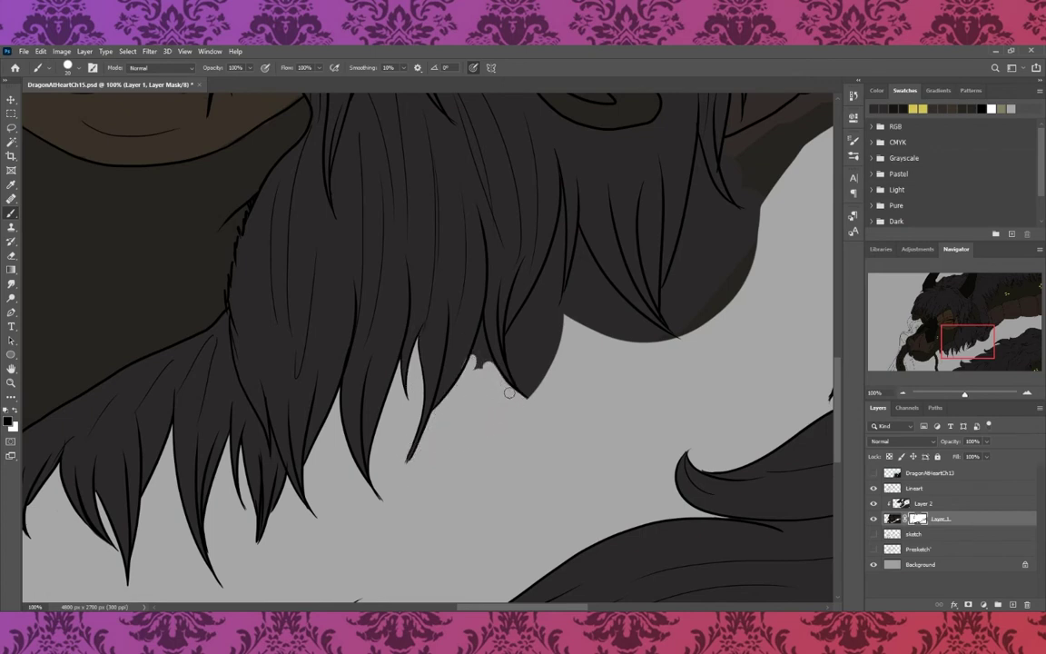
key("bracketleft")
- Open clean gaps between strands and shape a pointed strand tip
left_click_drag(471, 360, 481, 336)
left_click_drag(514, 332, 556, 328)
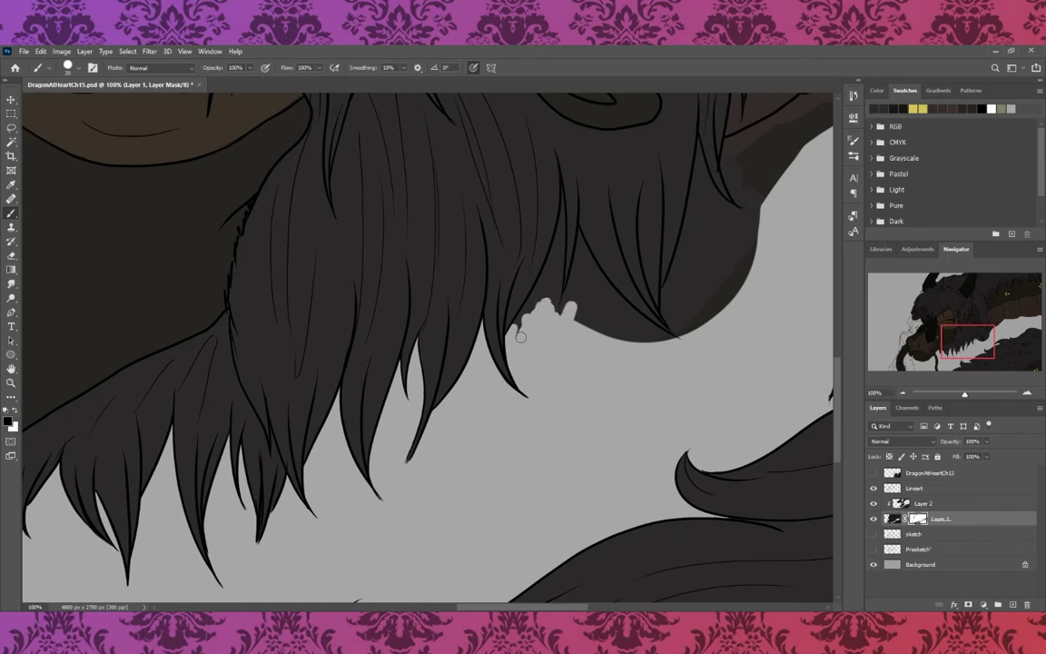
left_click_drag(521, 337, 532, 269)
left_click_drag(554, 314, 547, 289)
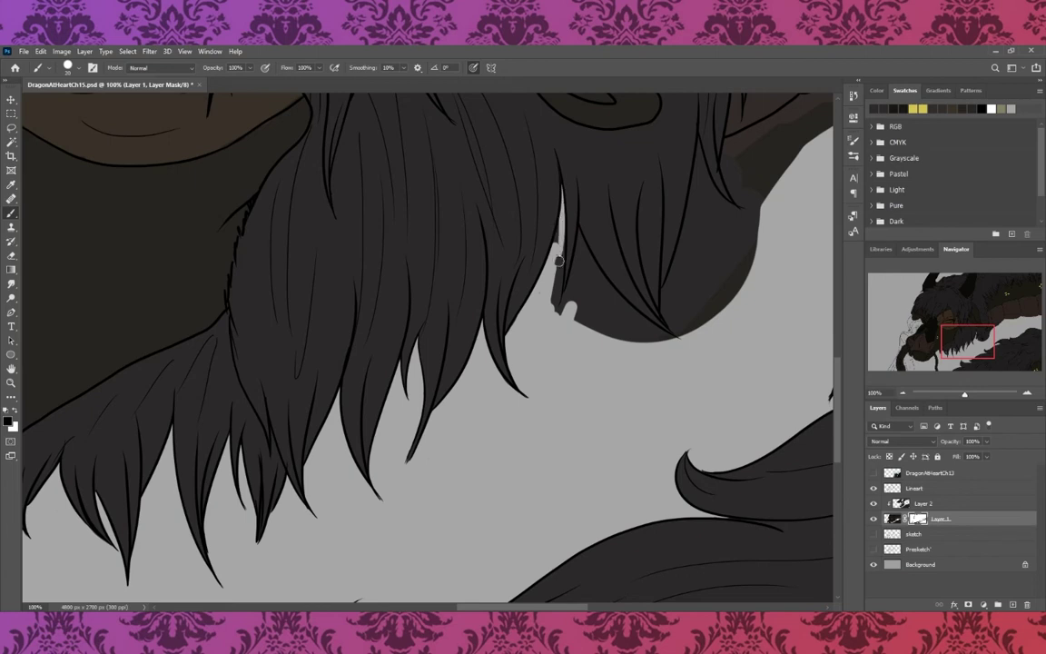
mouse_move(560, 187)
left_mouse_down()
mouse_move(555, 285)
mouse_move(574, 270)
left_mouse_up()
mouse_move(578, 229)
left_mouse_down()
mouse_move(577, 313)
mouse_move(590, 273)
mouse_move(649, 328)
left_mouse_up()
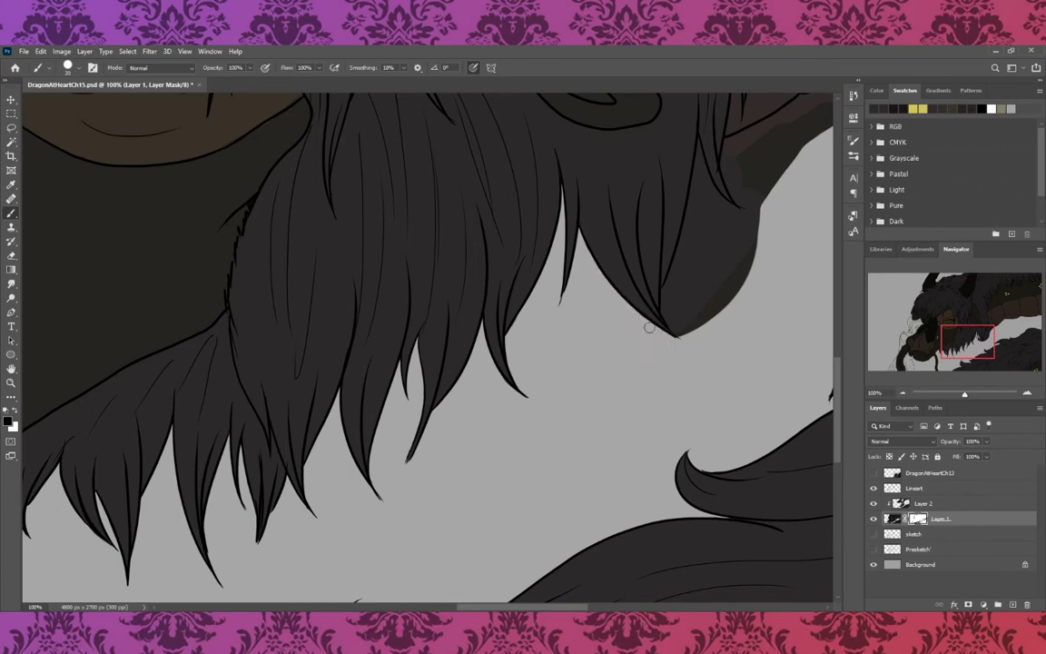
- Open and widen another strand gap, clearing fill down to the hair tip and a dark patch
mouse_move(705, 178)
left_mouse_down()
mouse_move(705, 122)
mouse_move(709, 187)
mouse_move(731, 227)
mouse_move(712, 222)
mouse_move(694, 259)
mouse_move(687, 242)
mouse_move(672, 305)
mouse_move(635, 227)
mouse_move(658, 204)
mouse_move(695, 236)
left_mouse_up()
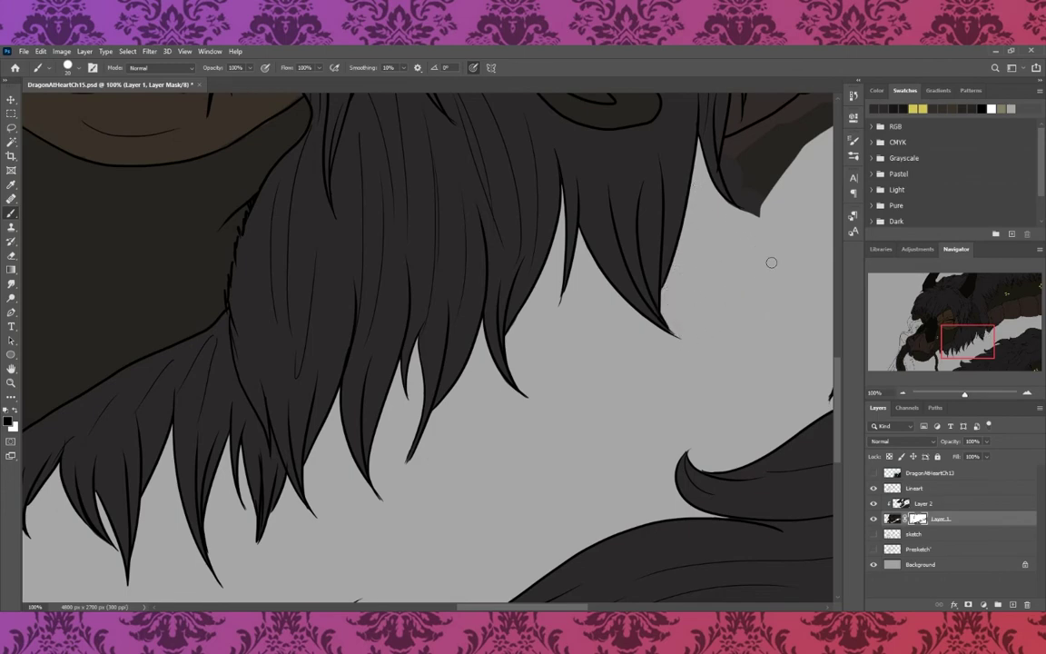
left_click_drag(965, 342, 974, 325)
mouse_move(788, 330)
left_mouse_down()
mouse_move(703, 351)
mouse_move(621, 393)
mouse_move(670, 346)
left_mouse_up()
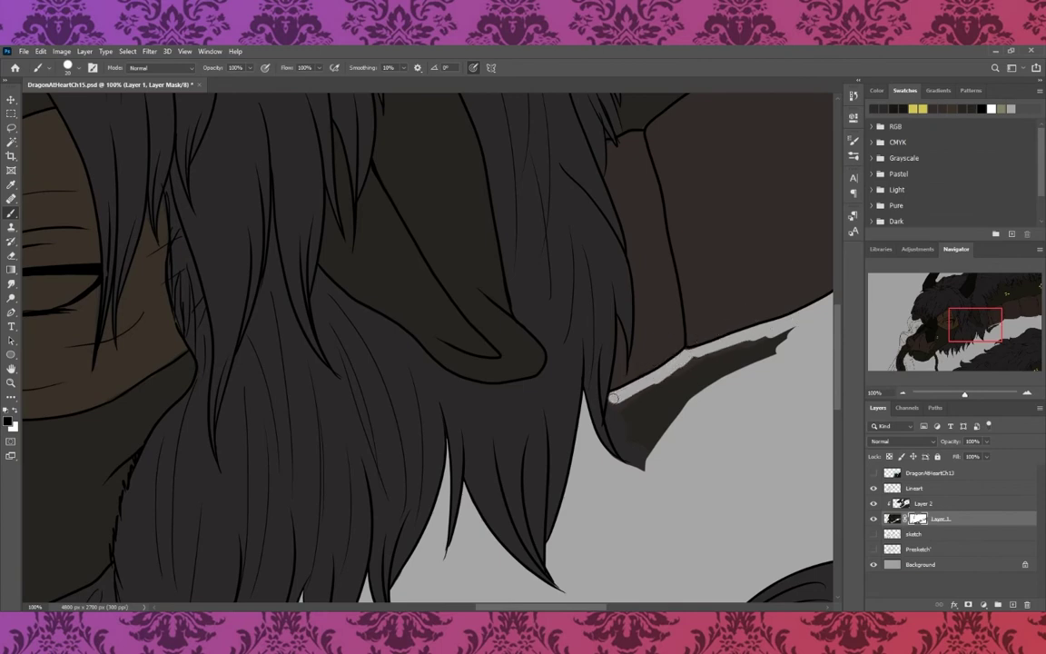
mouse_move(614, 398)
left_mouse_down()
mouse_move(631, 463)
mouse_move(679, 443)
left_mouse_up()
mouse_move(641, 397)
left_mouse_down()
mouse_move(700, 316)
mouse_move(684, 408)
left_mouse_up()
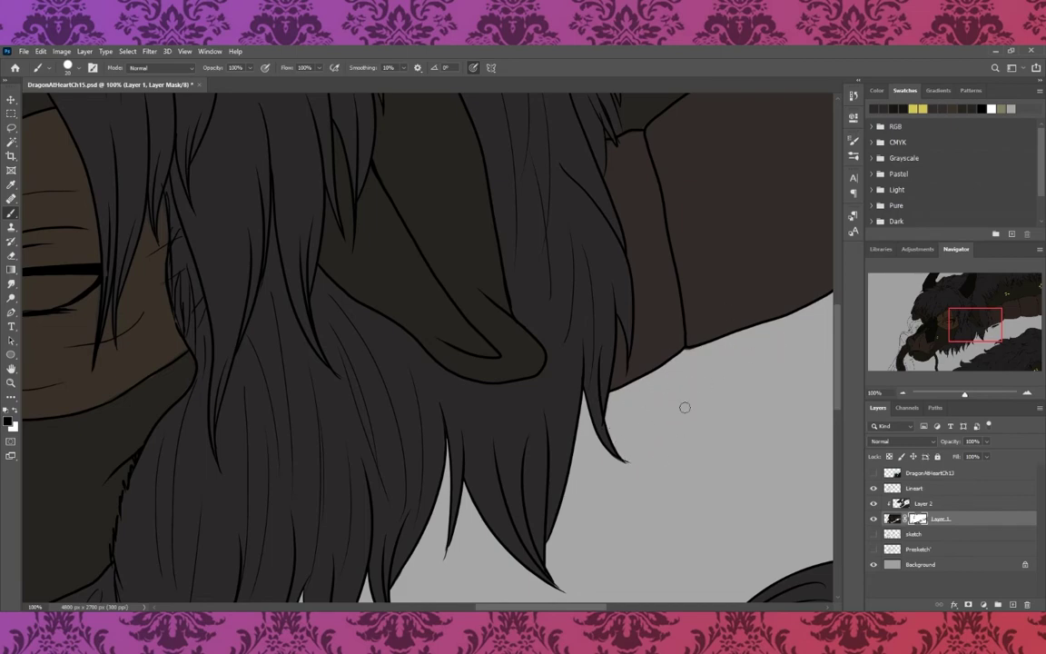
left_click_drag(878, 302, 949, 277)
- Trim fill along the horn edge, mask the fur sliver, restore the tuft tip, and zoom out to 25%
left_click_drag(188, 204, 241, 91)
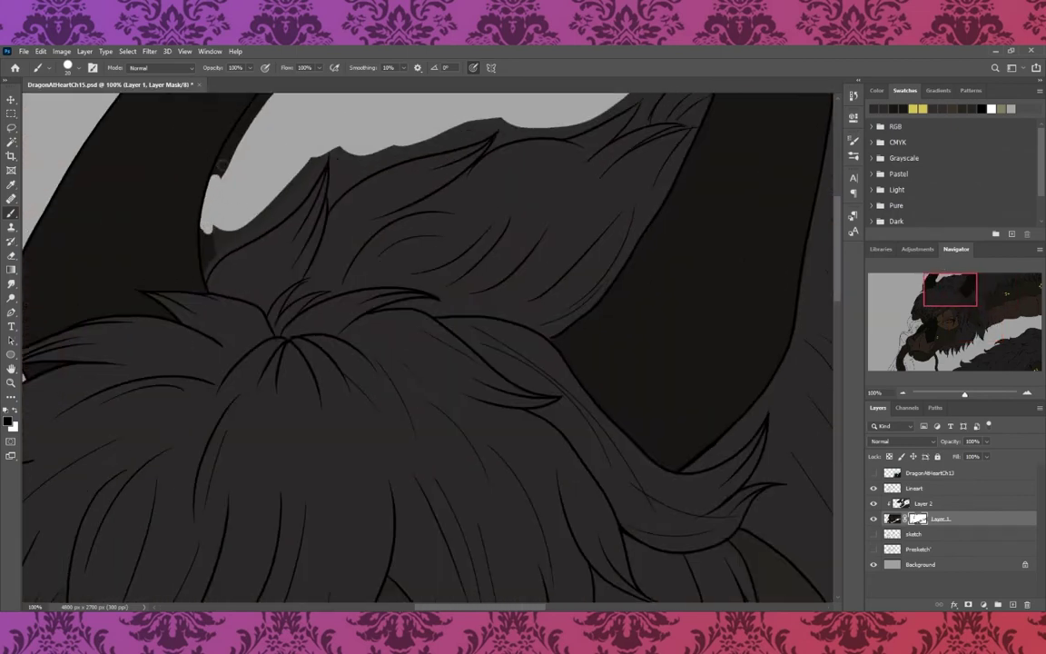
scroll(838, 293, "up", 2)
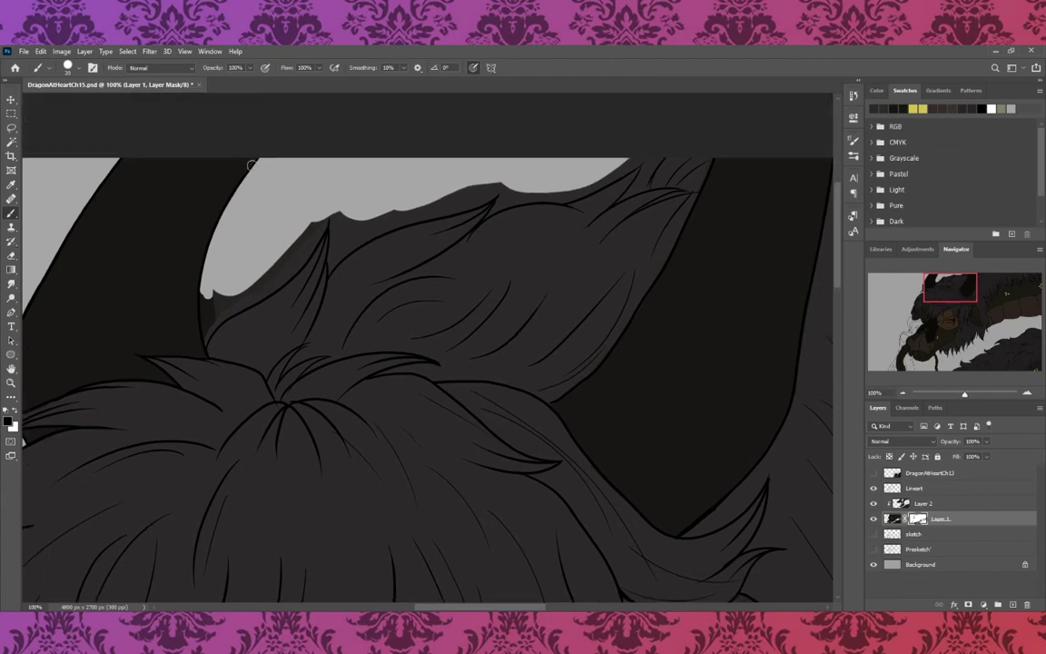
mouse_move(208, 296)
left_mouse_down()
mouse_move(204, 314)
mouse_move(320, 230)
mouse_move(210, 311)
left_mouse_up()
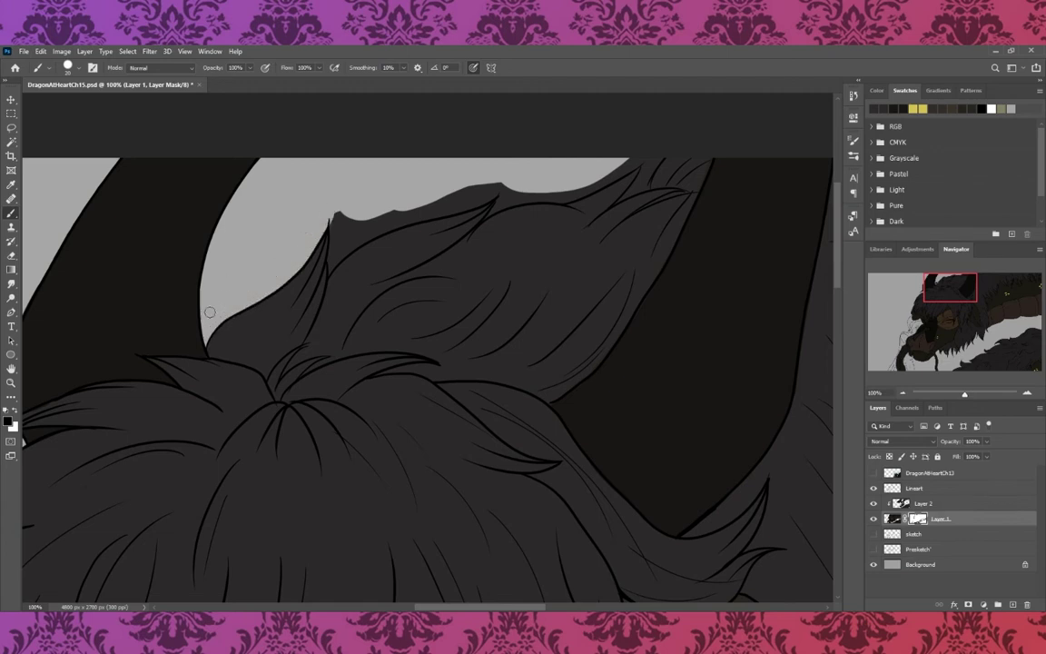
left_click_drag(335, 222, 332, 241)
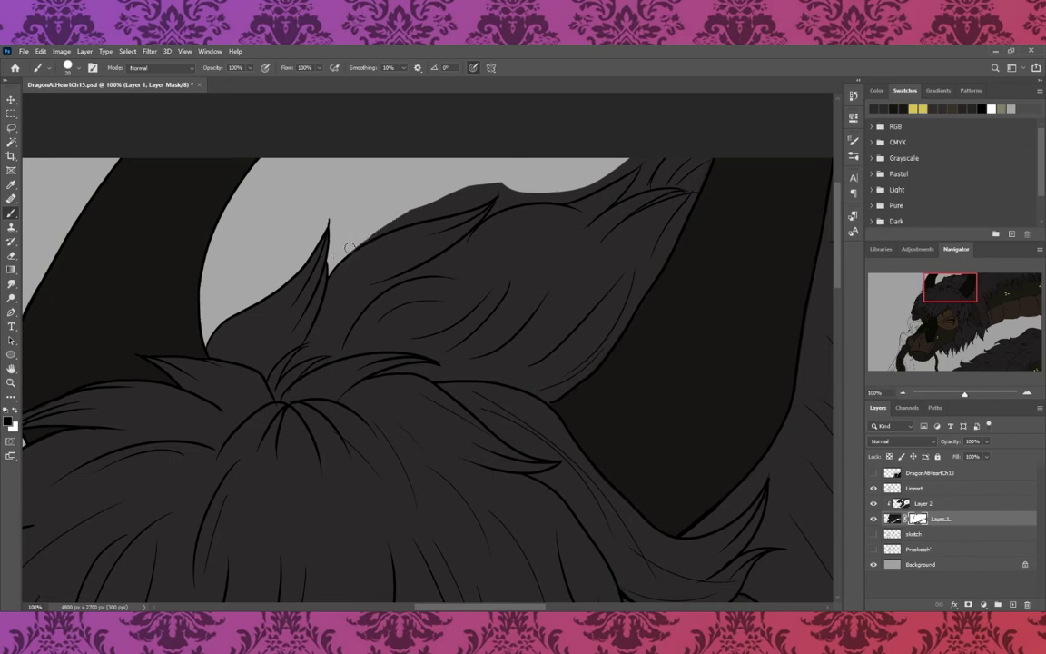
mouse_move(335, 217)
left_mouse_down()
mouse_move(391, 224)
mouse_move(443, 182)
mouse_move(497, 200)
mouse_move(486, 228)
mouse_move(465, 178)
mouse_move(649, 151)
left_mouse_up()
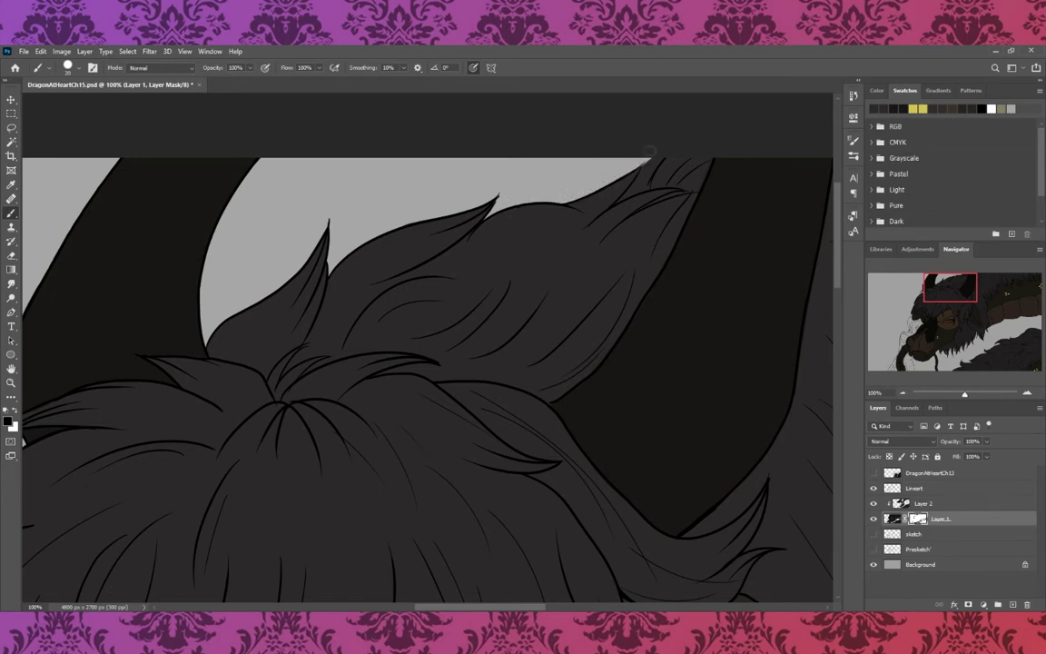
left_click_drag(633, 192, 662, 153)
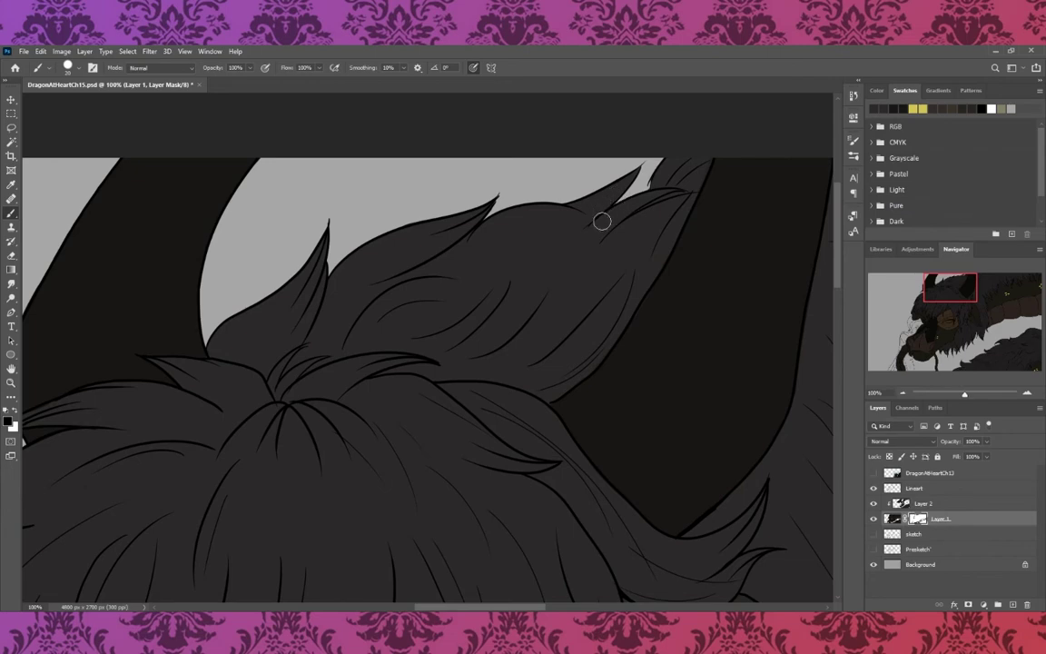
key("ctrl+minus")
key("ctrl+minus")
key("ctrl+minus")
key("ctrl+minus")
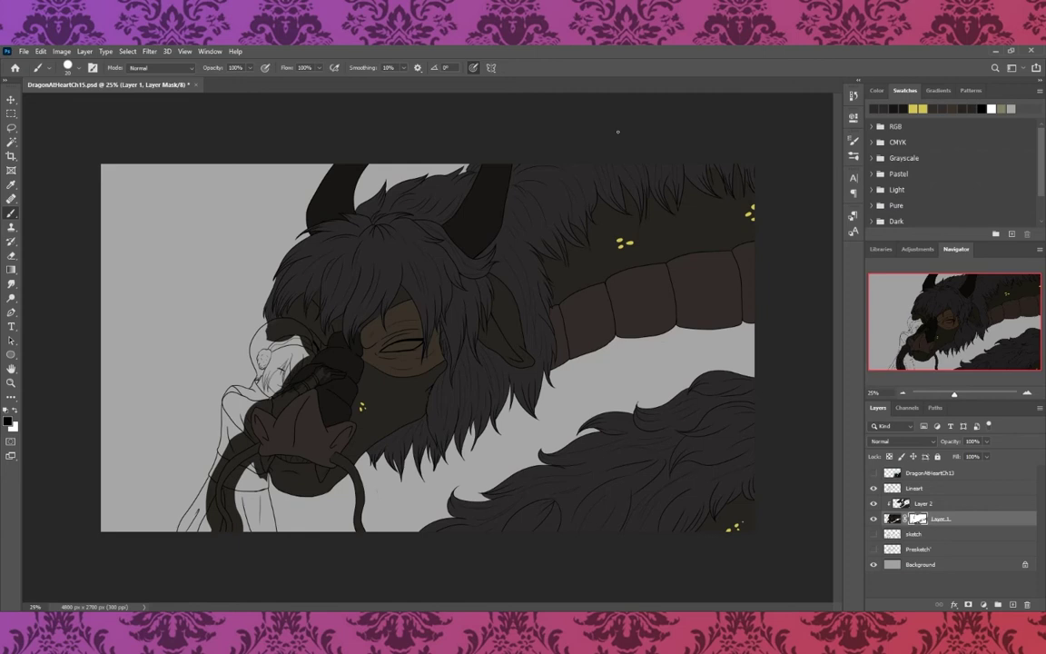
- Add a new clipped Layer 3 and zoom in on the dragon's snout
key("ctrl+shift+alt+n")
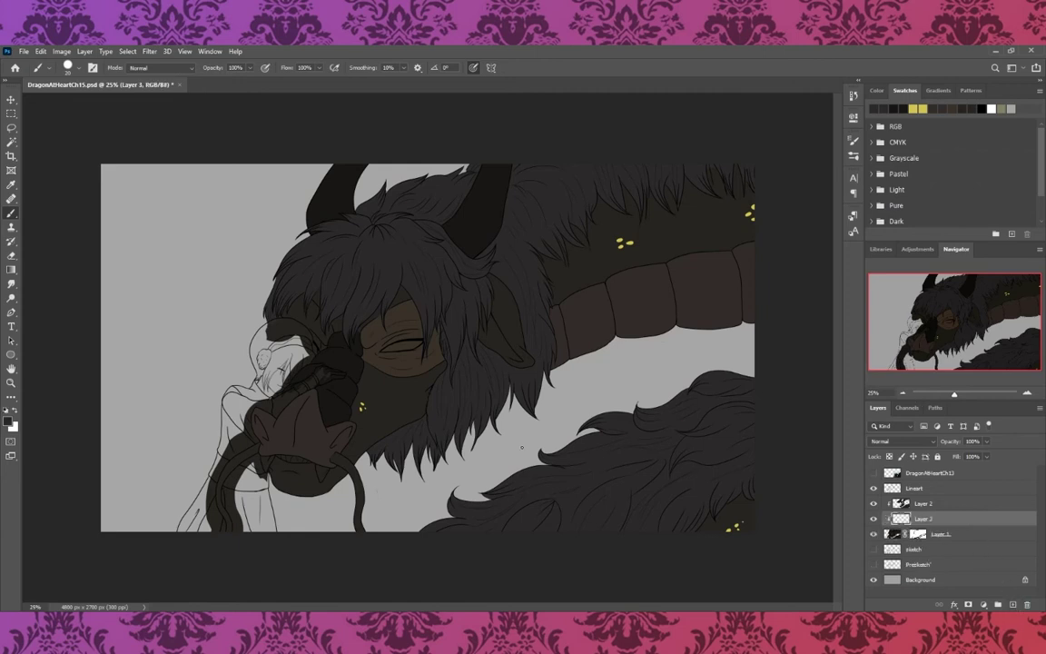
left_click(873, 473)
key("i")
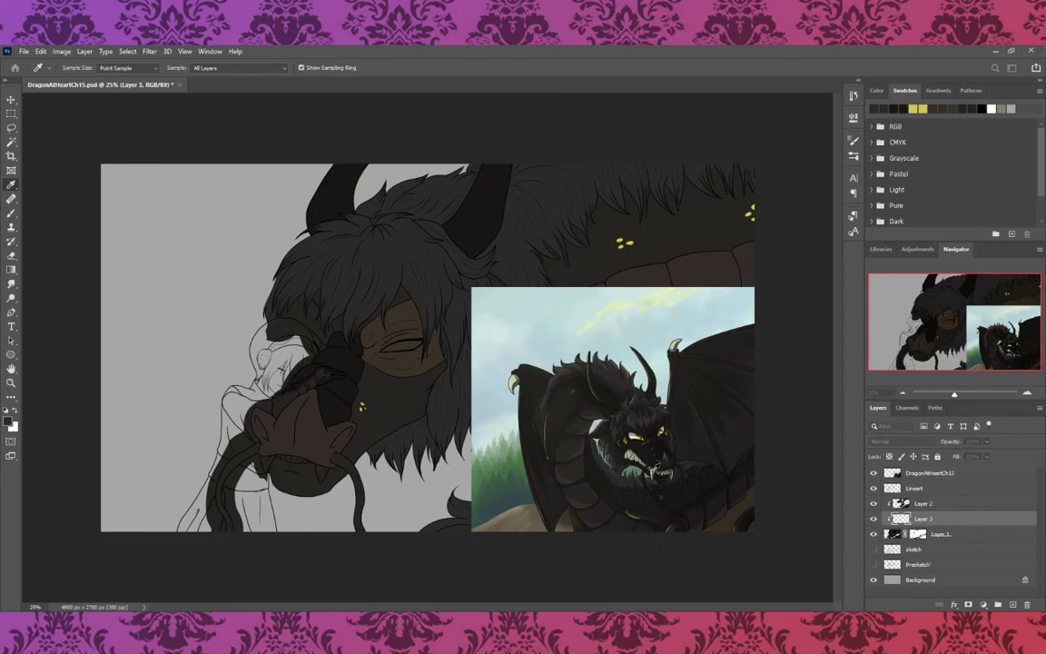
key("b")
left_click(874, 473)
key("ctrl+plus")
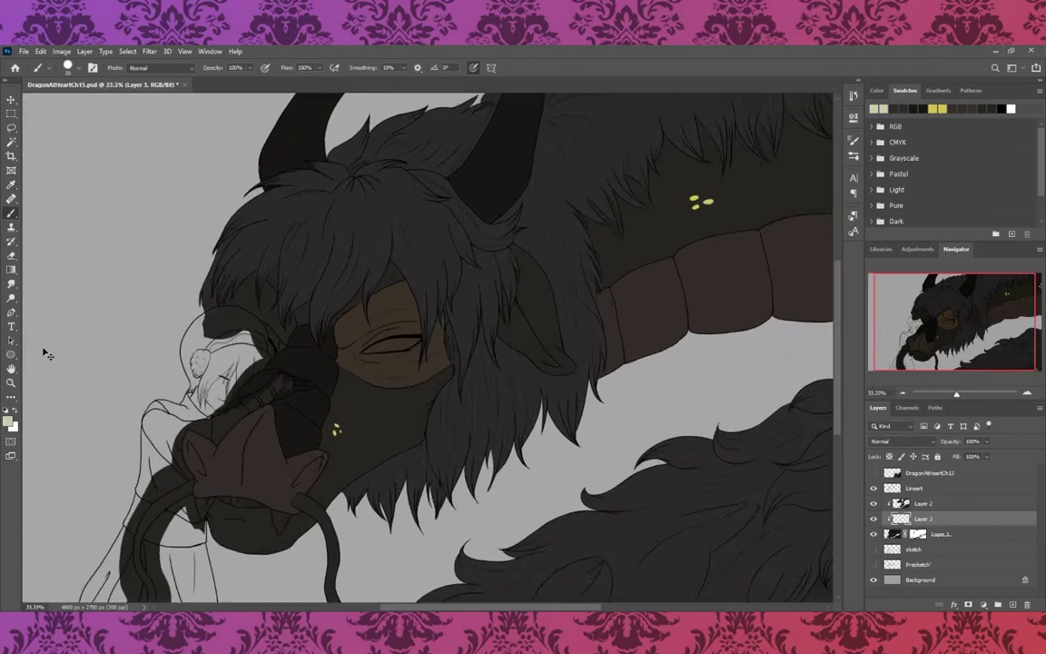
key("ctrl+plus")
key("ctrl+plus")
left_click_drag(894, 306, 904, 342)
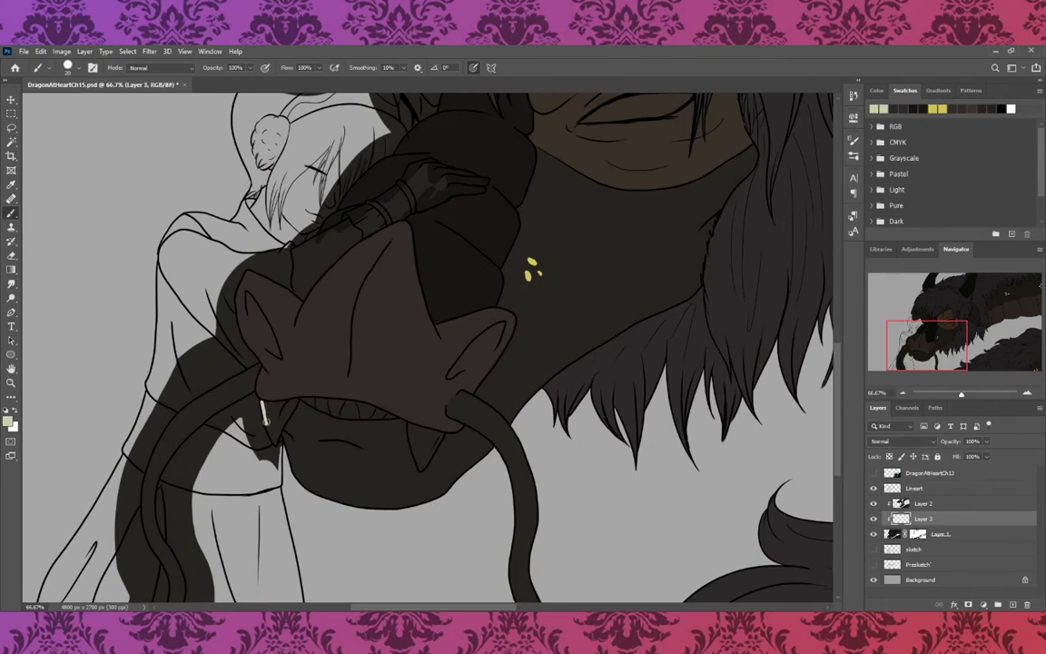
- Paint the front teeth and a fang pale yellow, using a colour sampled from Layer 1
left_click_drag(263, 416, 277, 413)
key("i")
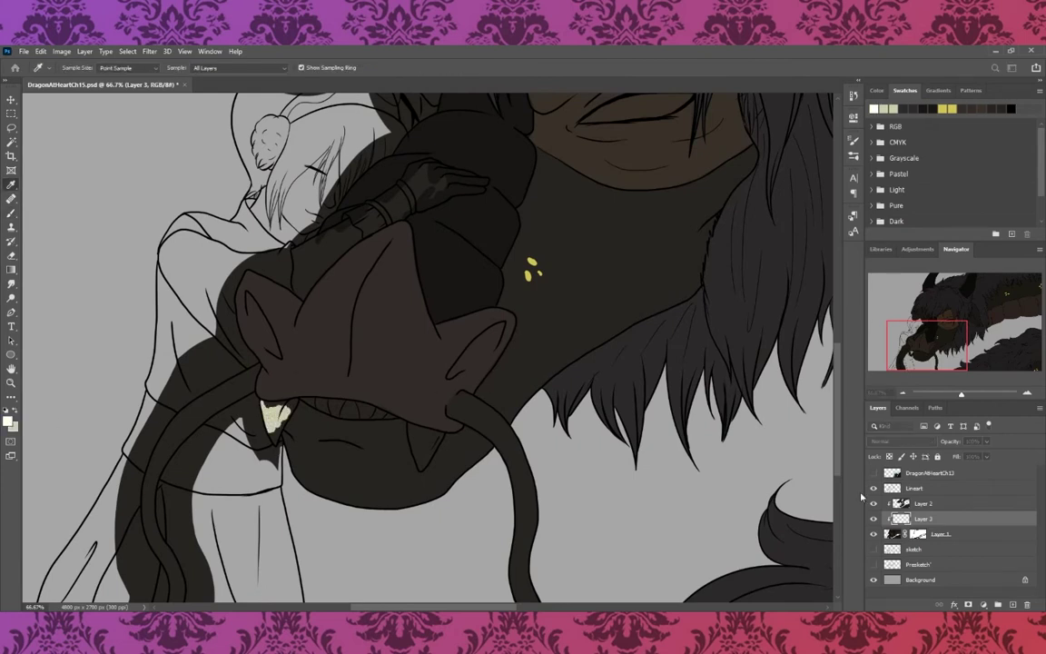
key("b")
key("alt+bracketleft")
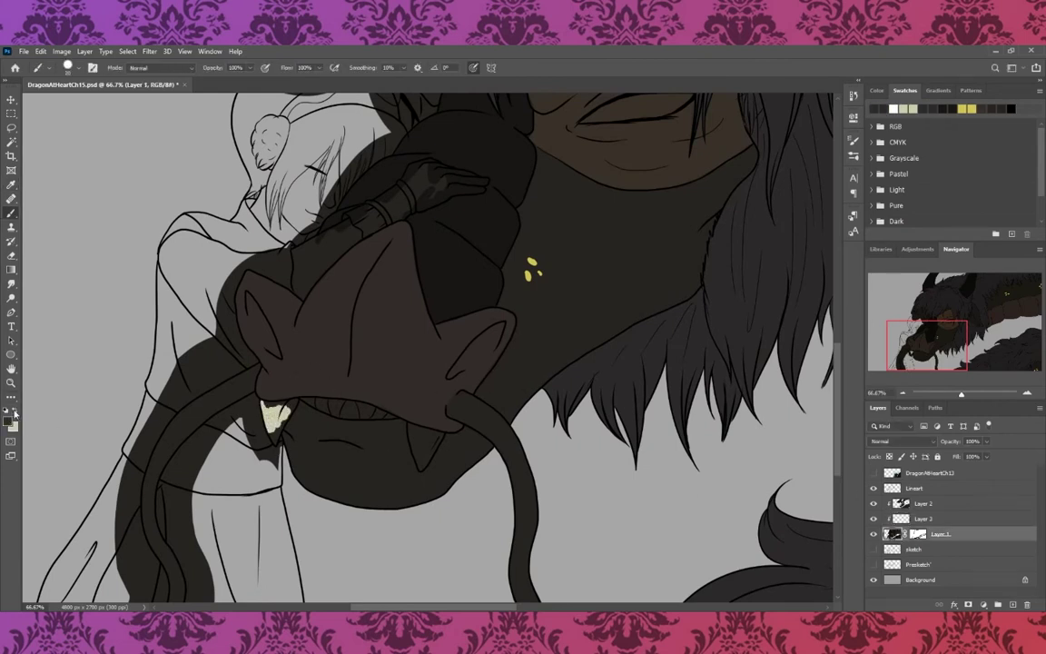
left_click(14, 411)
key("alt+bracketright")
key("ctrl+plus")
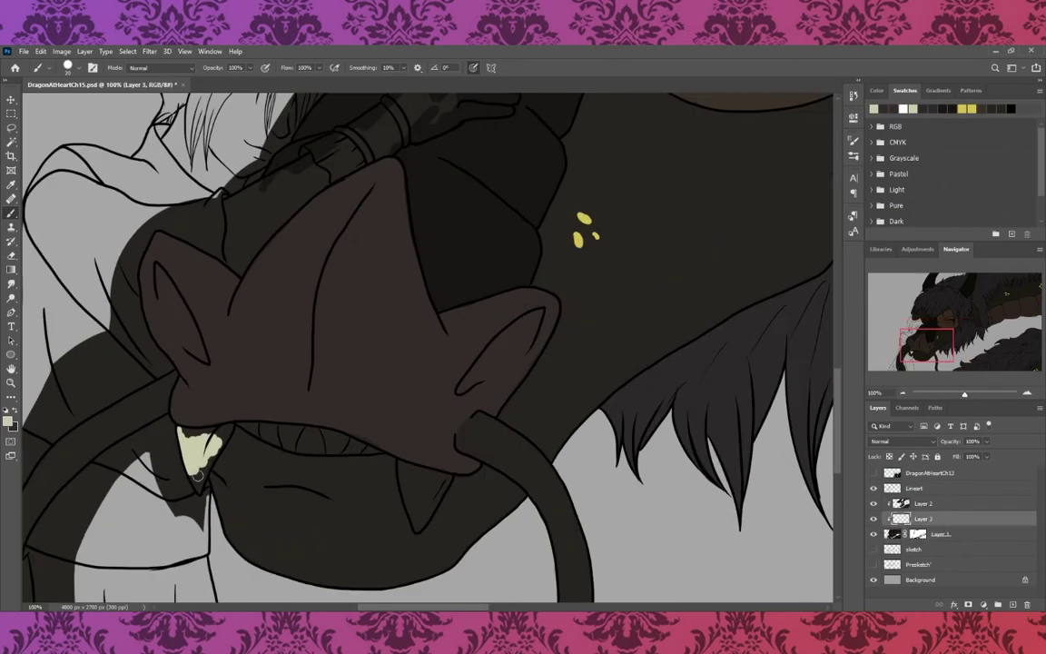
mouse_move(195, 480)
left_mouse_down()
mouse_move(182, 426)
mouse_move(221, 427)
left_mouse_up()
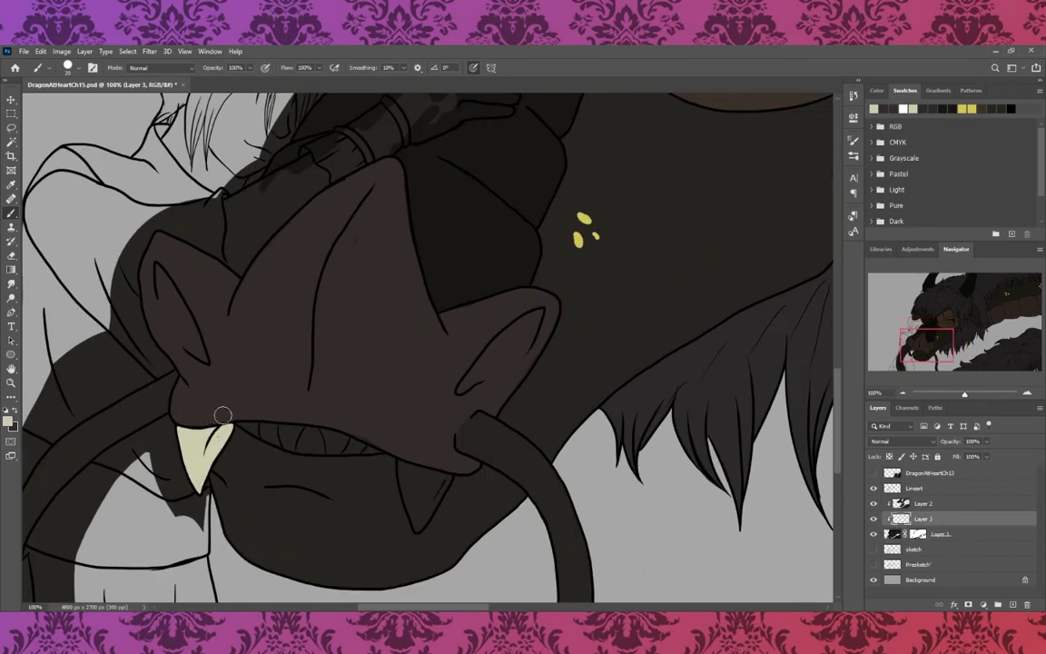
- Paint the upper teeth and the lower fang cream on Layer 3
key("alt+bracketleft")
key("x")
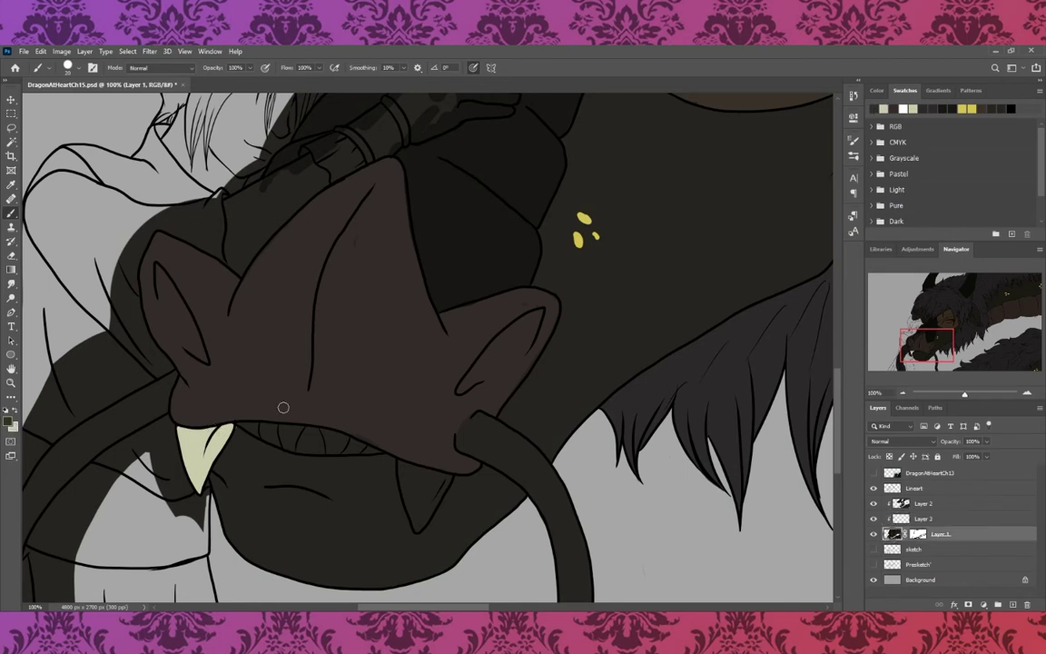
left_click(15, 413)
key("alt+bracketright")
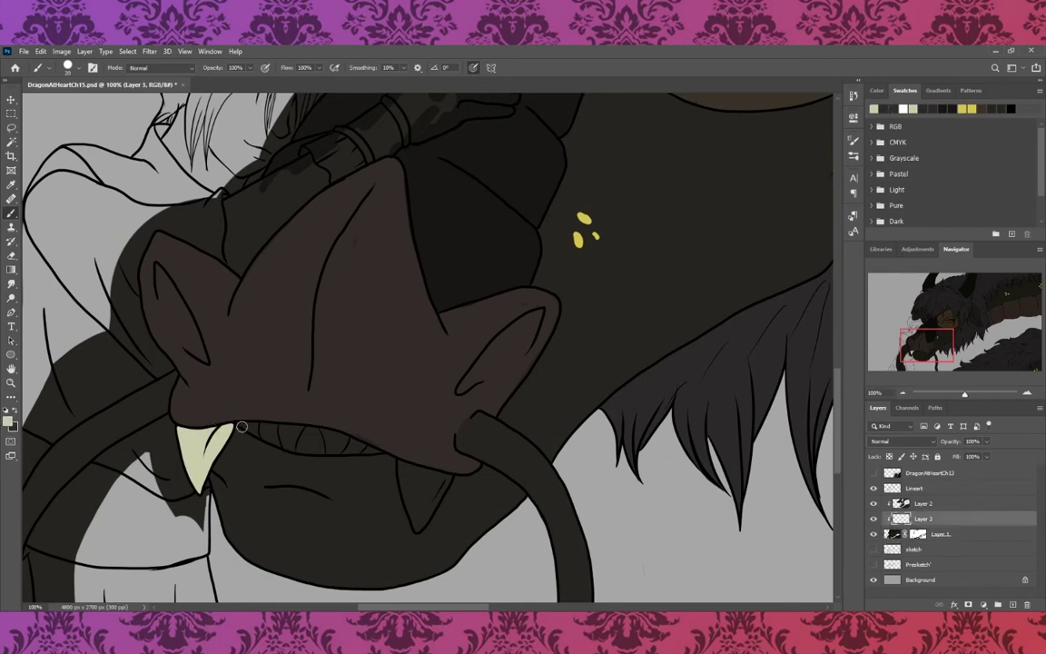
left_click_drag(239, 423, 386, 443)
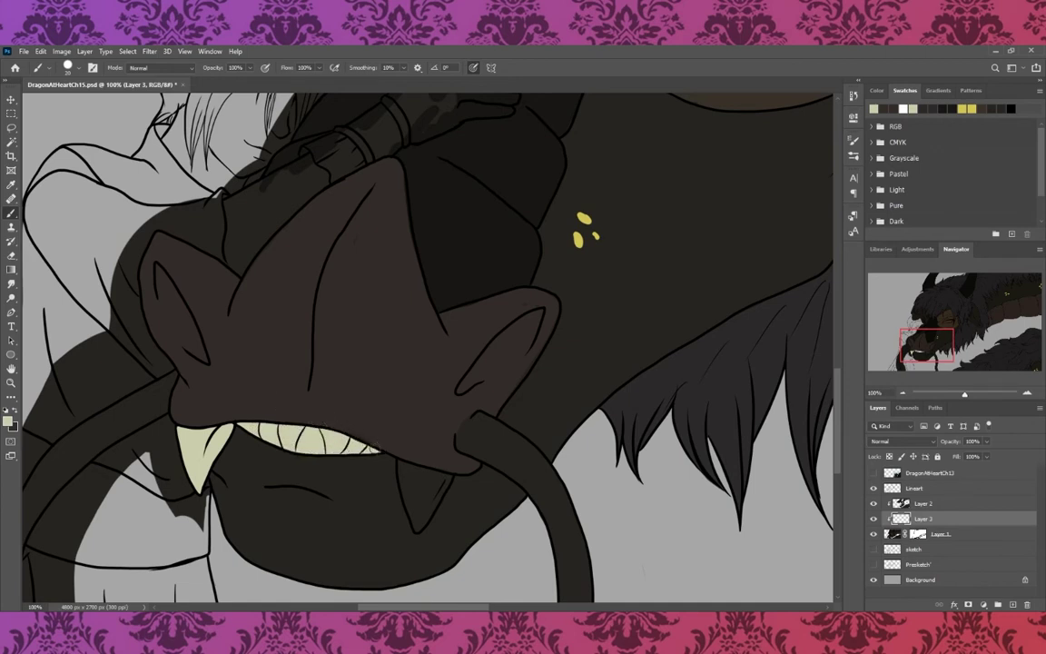
key("alt+bracketleft")
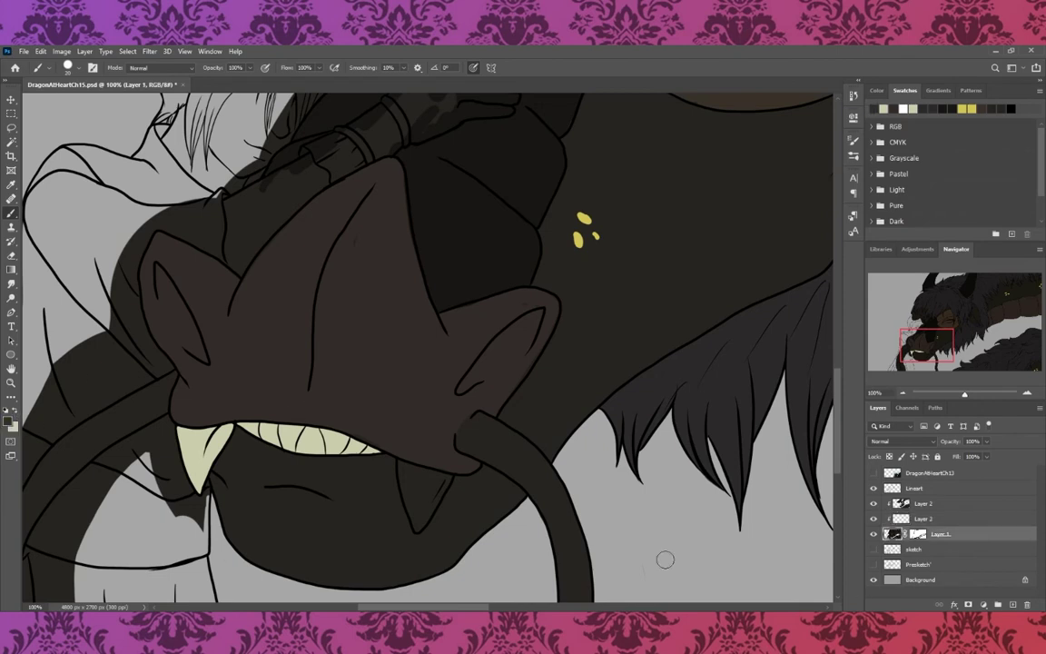
left_click_drag(348, 423, 381, 441)
key("ctrl+z")
key("alt+bracketright")
mouse_move(400, 467)
left_mouse_down()
mouse_move(431, 475)
mouse_move(420, 518)
left_mouse_up()
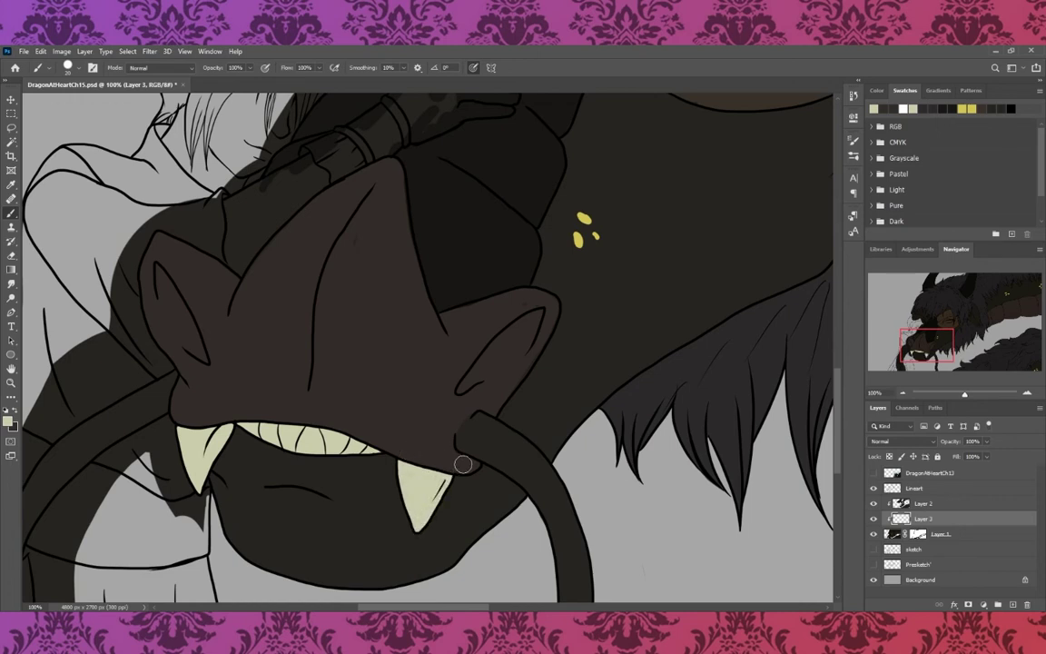
- Fill the dragon's eye with a white sclera
key("i")
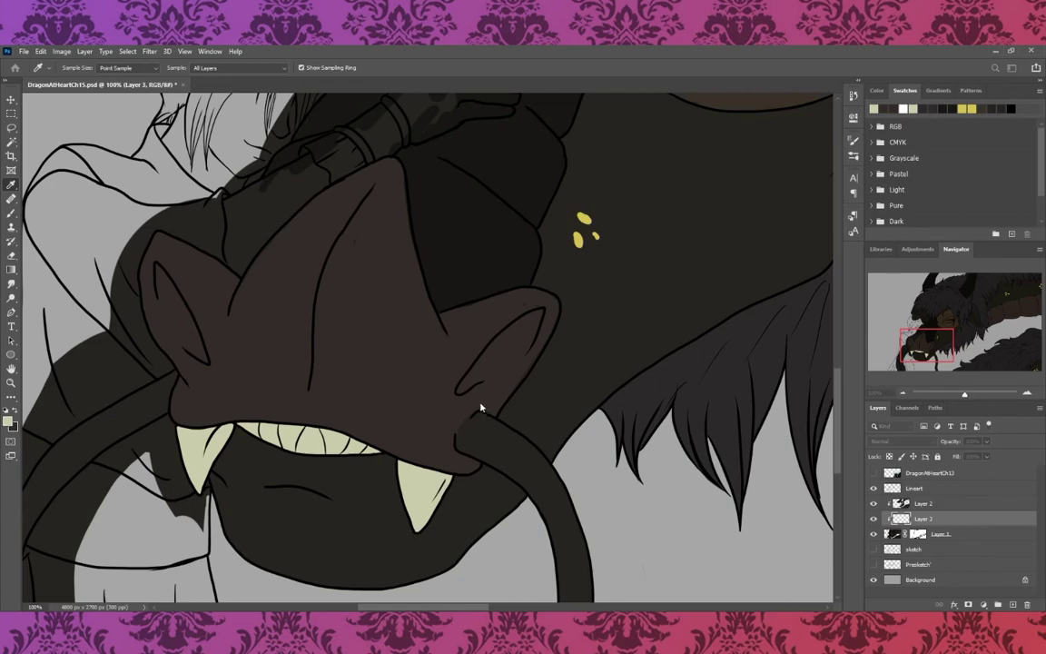
key("b")
scroll(561, 311, "up", 5)
mouse_move(643, 296)
left_mouse_down()
mouse_move(656, 285)
mouse_move(635, 305)
left_mouse_up()
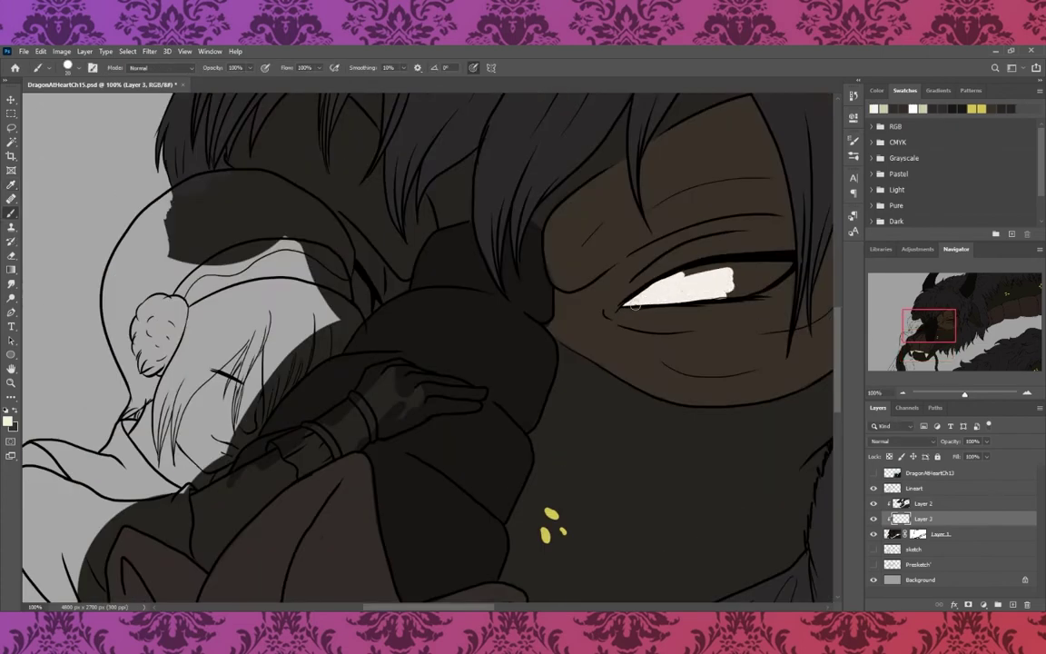
left_click_drag(677, 283, 788, 265)
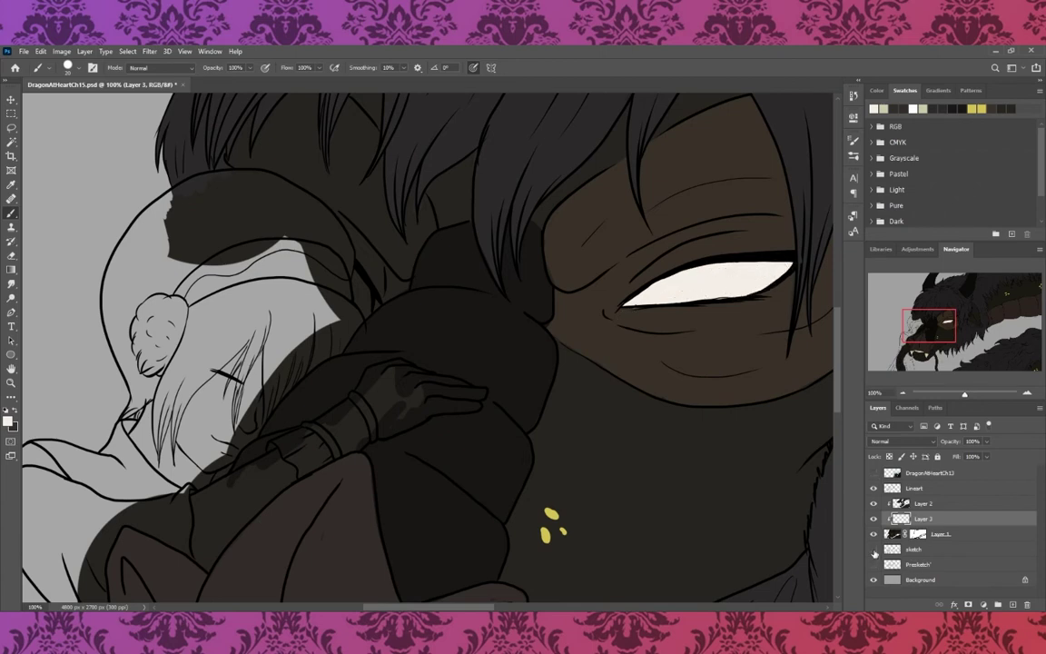
- Move the sketch layer above Lineart and paint the iris yellow
left_click(874, 550)
left_click_drag(908, 549, 948, 480)
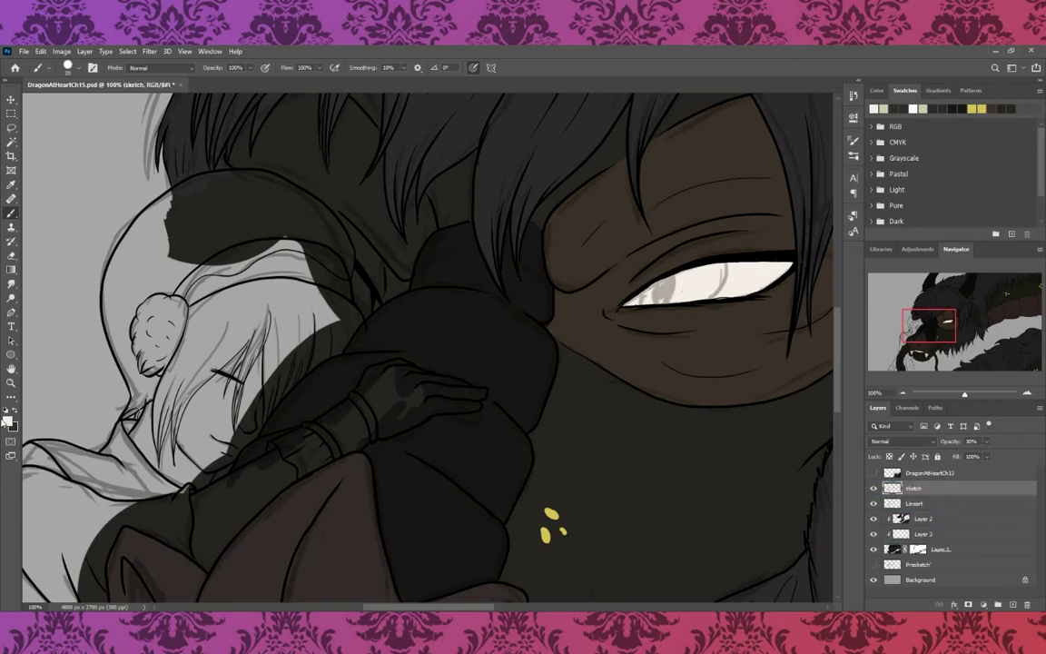
key("i")
left_click(551, 514)
key("b")
left_click(923, 533)
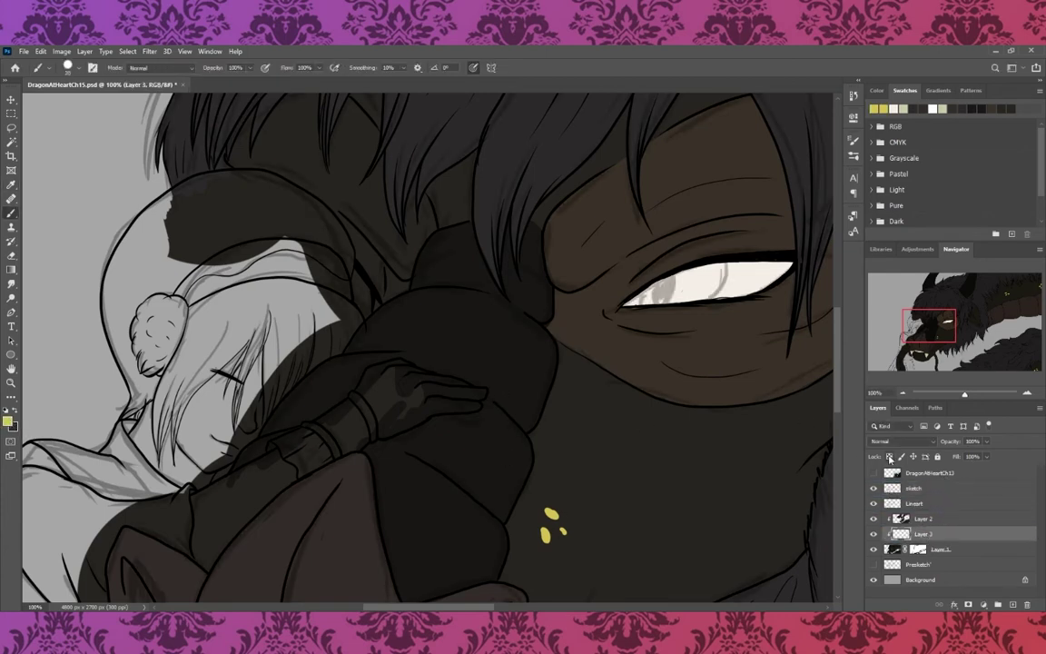
left_click_drag(640, 292, 712, 293)
mouse_move(649, 291)
left_mouse_down()
mouse_move(704, 277)
mouse_move(663, 295)
left_mouse_up()
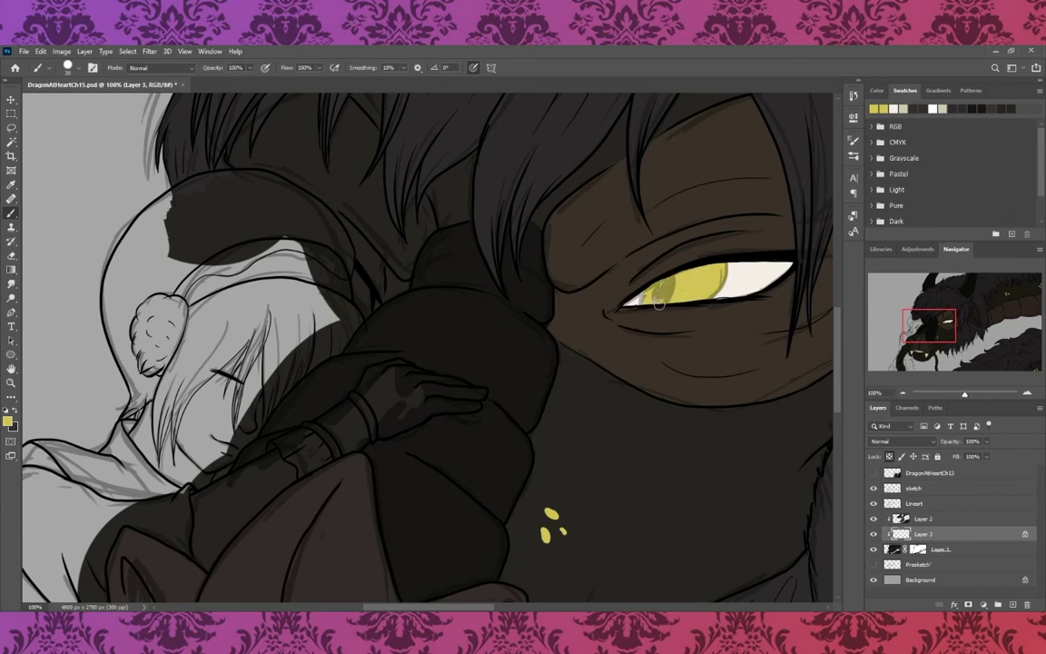
- Shade the left and lower iris with dark brown and red-brown
key("i")
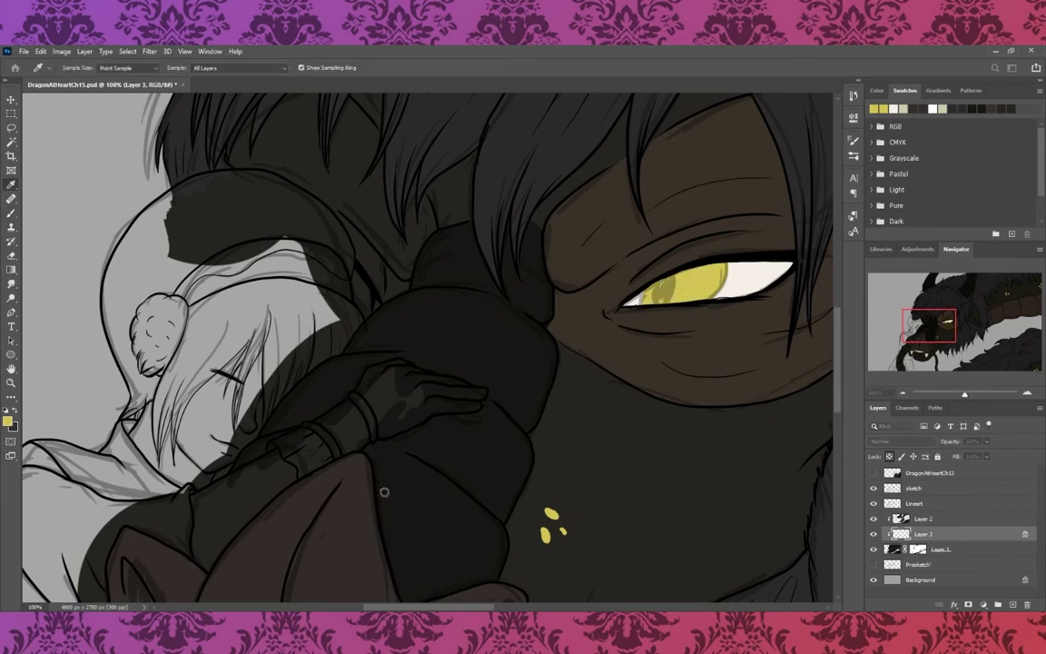
left_click(447, 458)
key("b")
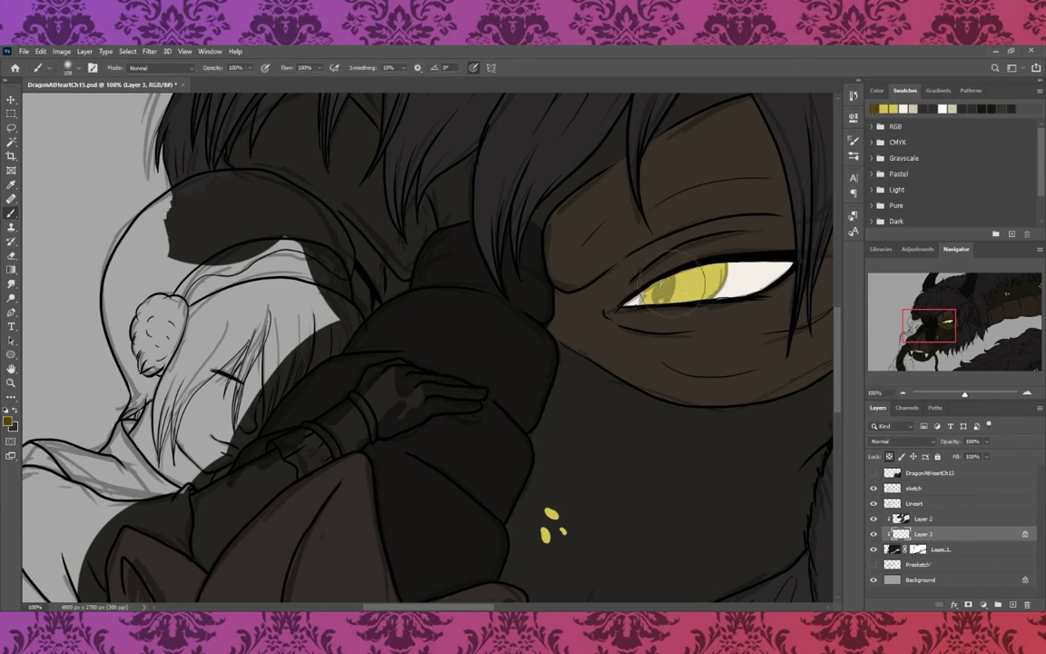
left_click_drag(672, 268, 647, 301)
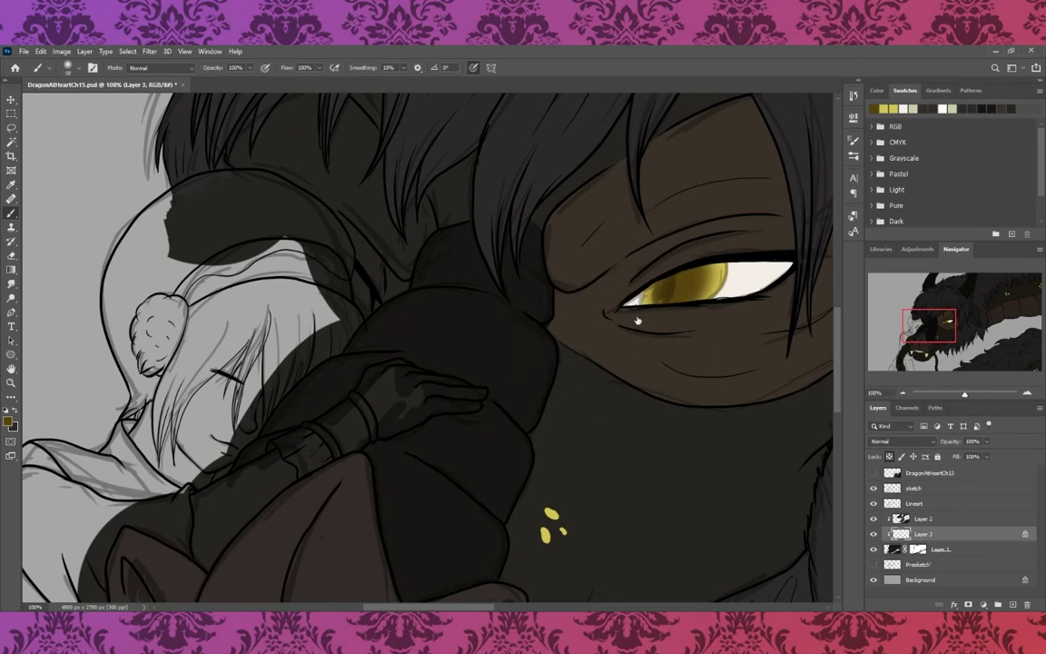
key("i")
left_click(380, 523)
key("b")
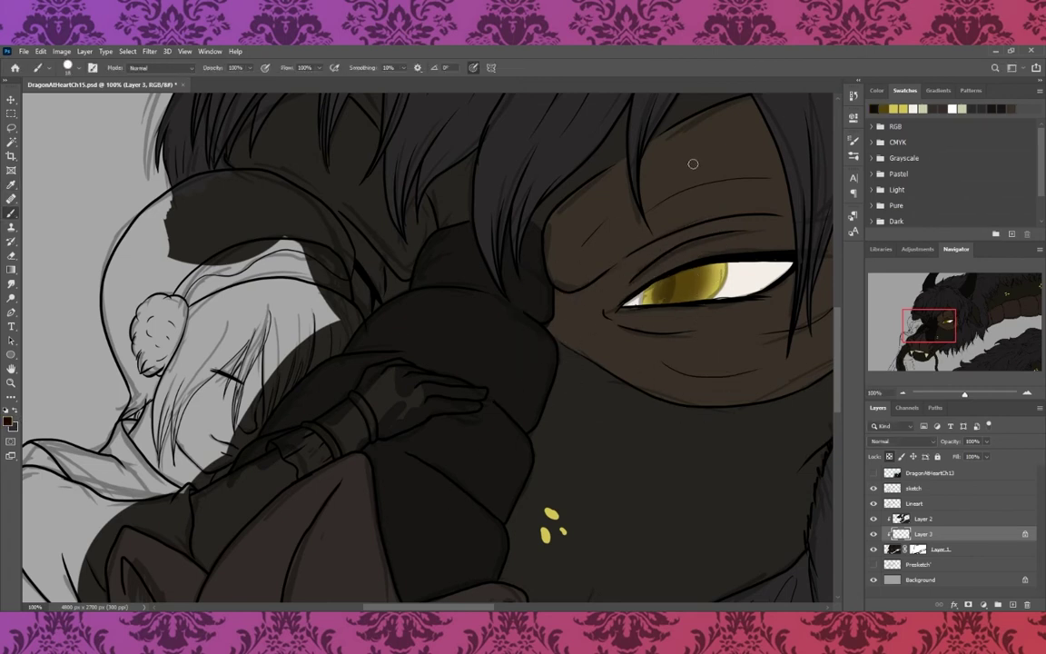
left_click_drag(641, 293, 672, 311)
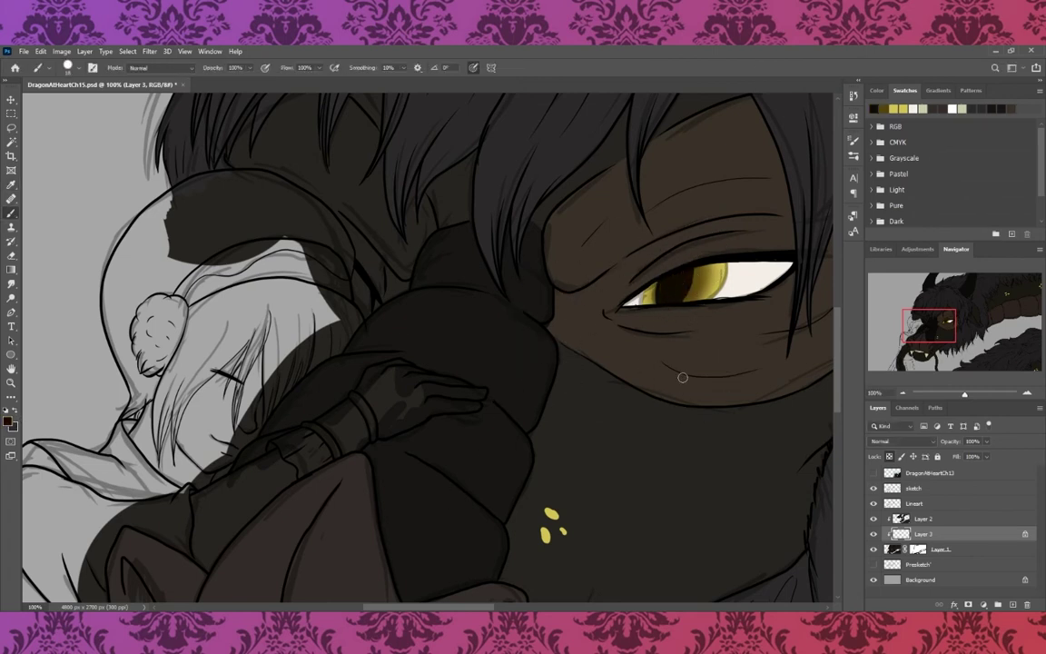
- Zoom out, toggle the sketch layer, and add an empty Layer 4
key("ctrl+minus")
key("ctrl+minus")
key("ctrl+minus")
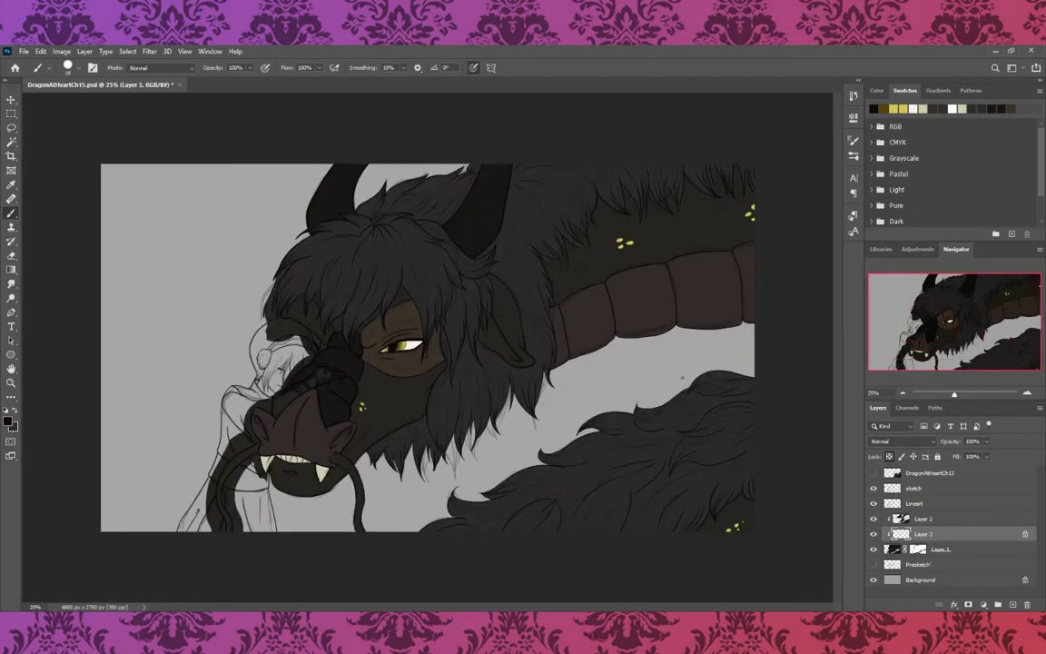
left_click(874, 488)
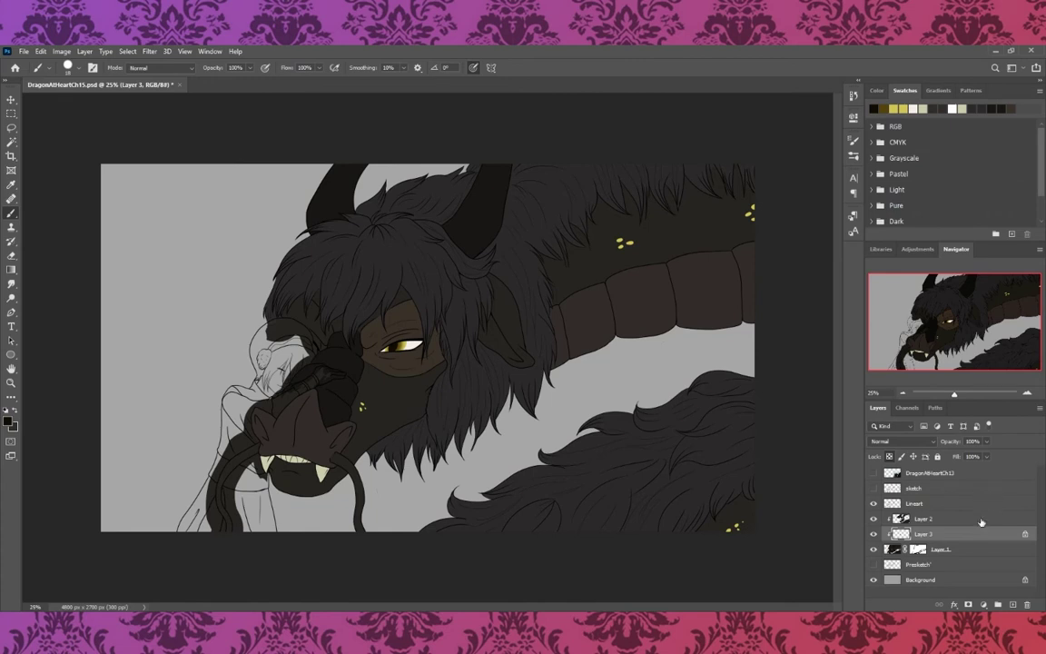
key("ctrl+shift+alt+n")
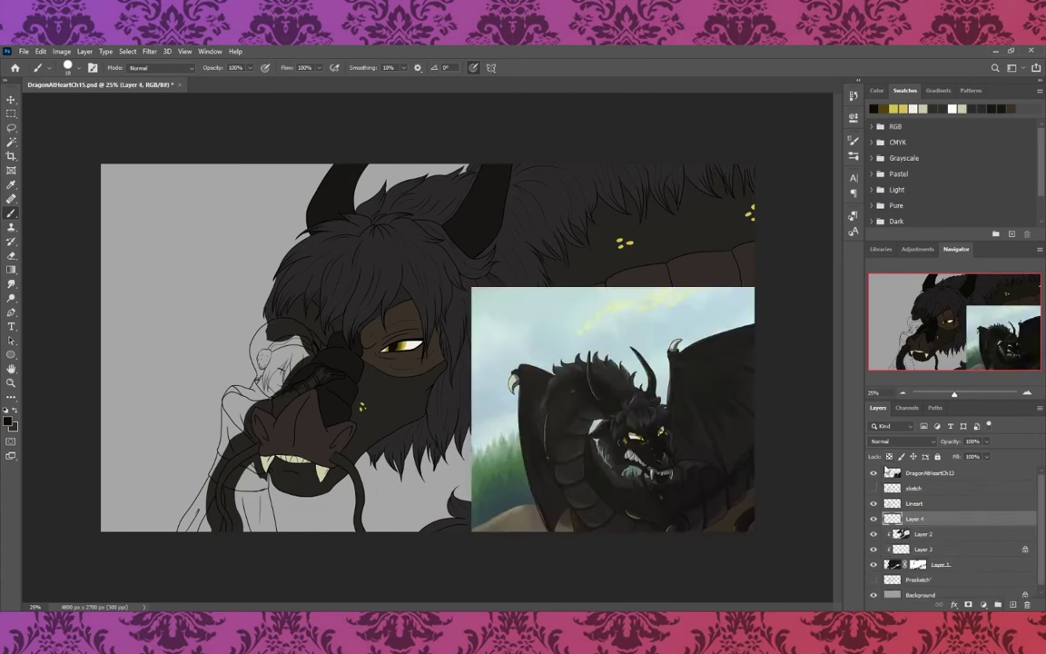
- Move the DragonAtHeartCh12 reference image to the canvas upper left
left_click(874, 472)
key("v")
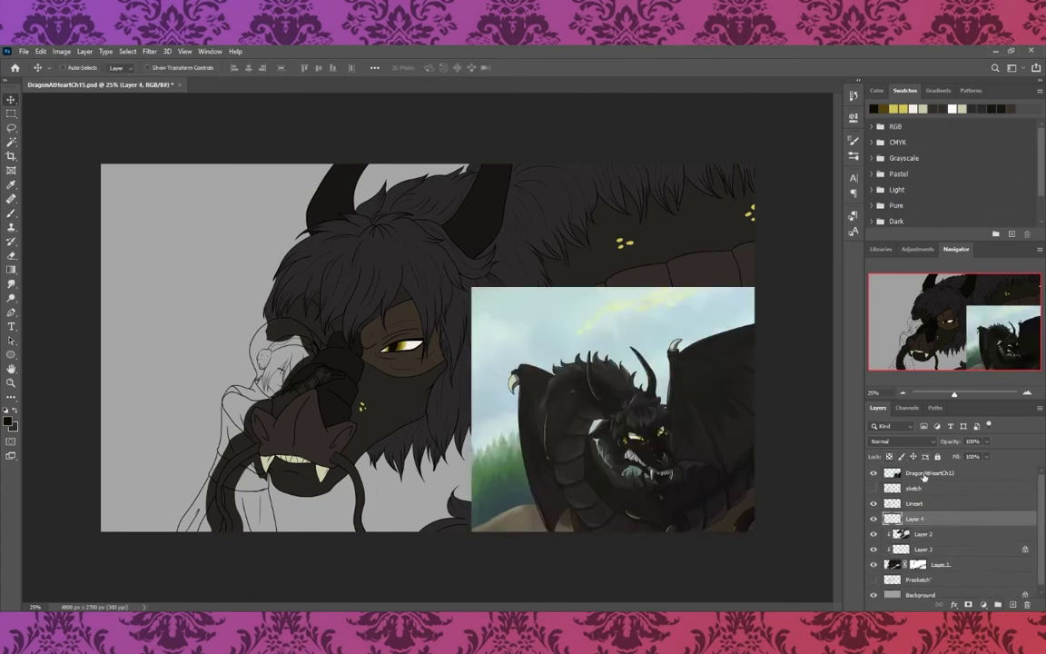
left_click(925, 477)
mouse_move(808, 518)
left_mouse_down()
mouse_move(306, 199)
mouse_move(330, 230)
left_mouse_up()
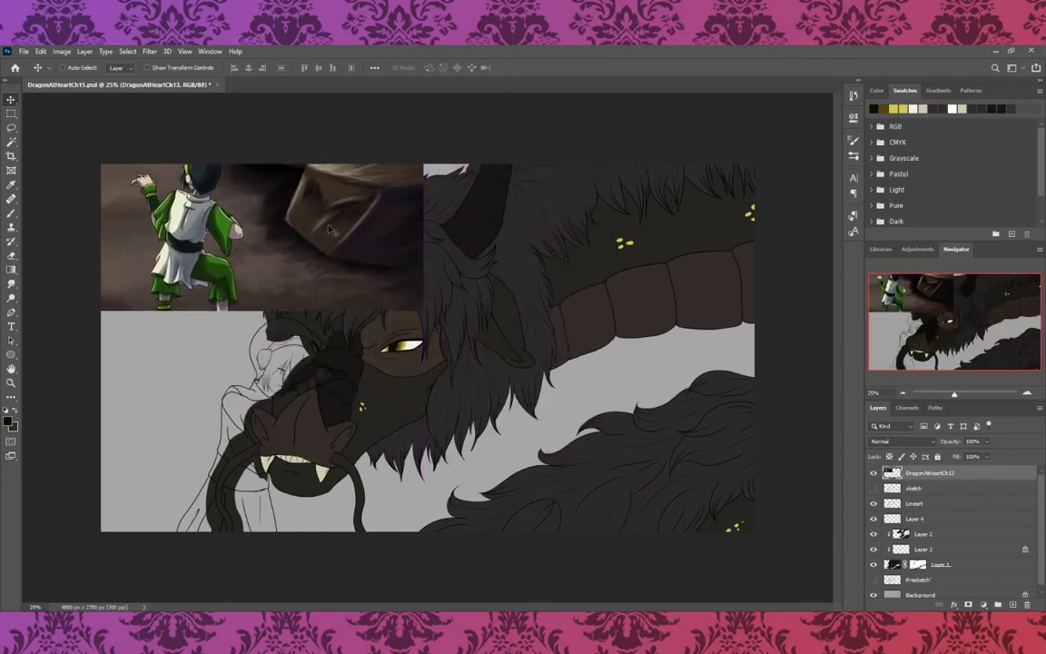
- On Layer 4, block in the girl's head, arms and shoulders in light cream
left_click(937, 522)
key("i")
left_click(170, 268)
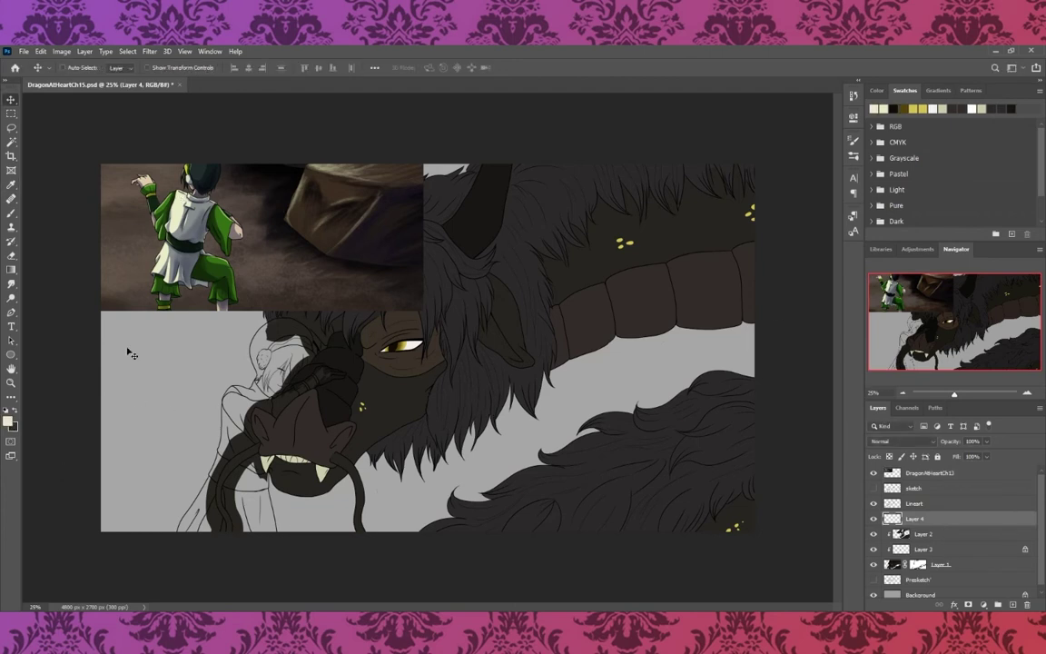
key("b")
mouse_move(227, 409)
left_mouse_down()
mouse_move(283, 327)
mouse_move(256, 338)
left_mouse_up()
mouse_move(264, 295)
left_mouse_down()
mouse_move(232, 336)
mouse_move(268, 377)
mouse_move(298, 322)
mouse_move(314, 349)
mouse_move(267, 392)
mouse_move(232, 402)
mouse_move(245, 459)
left_mouse_up()
- Fill the girl's lower body and skirt with cream, covering the waist patch
mouse_move(214, 373)
left_mouse_down()
mouse_move(218, 436)
mouse_move(164, 490)
left_mouse_up()
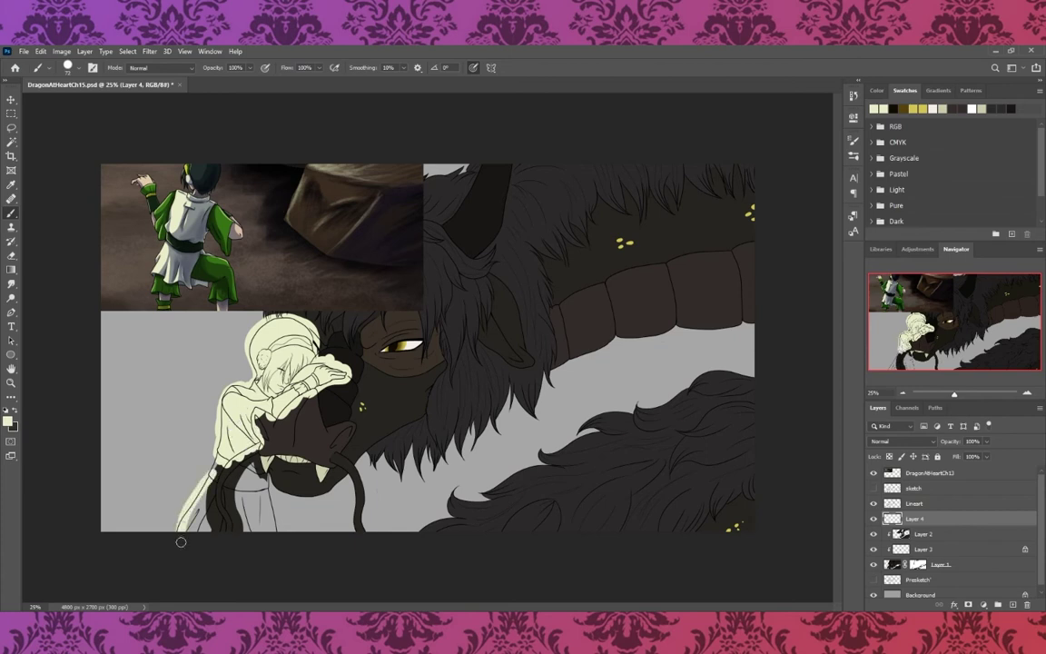
mouse_move(196, 432)
left_mouse_down()
mouse_move(168, 486)
mouse_move(213, 526)
mouse_move(222, 477)
left_mouse_up()
left_click_drag(227, 436, 247, 527)
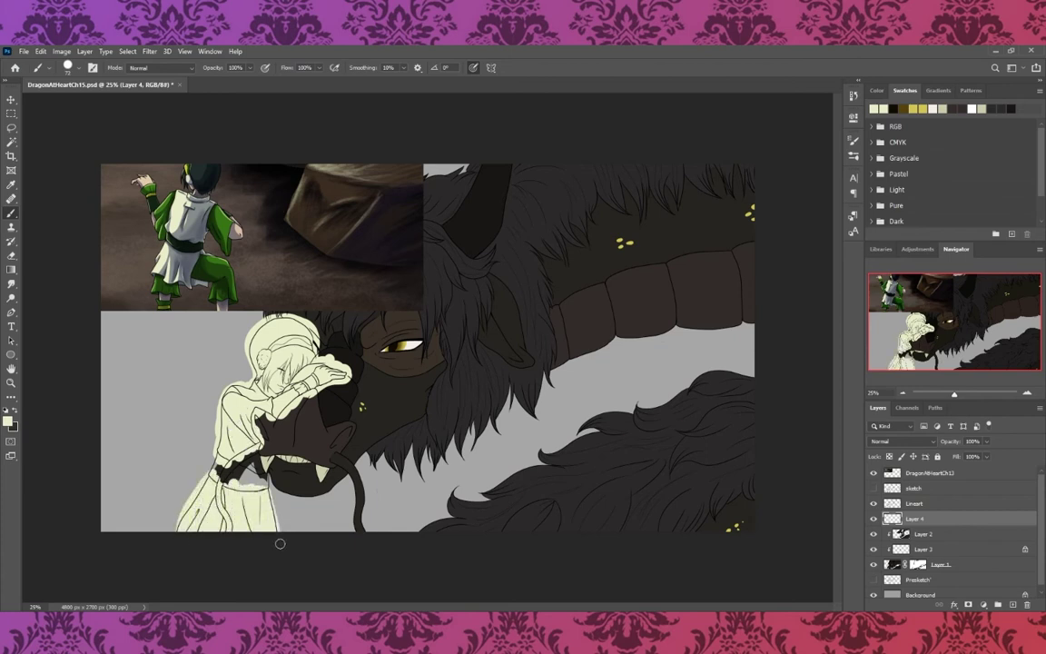
left_click_drag(241, 454, 236, 413)
left_click_drag(264, 474, 225, 459)
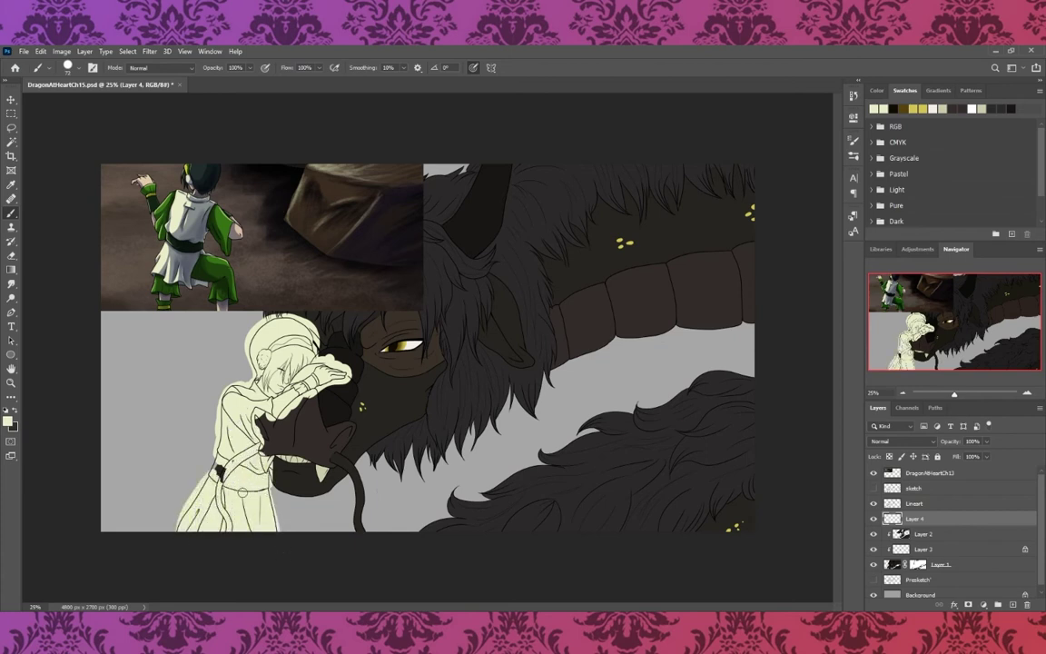
- Paint the skirt stripe, wristband and headband in green sampled from the reference
key("i")
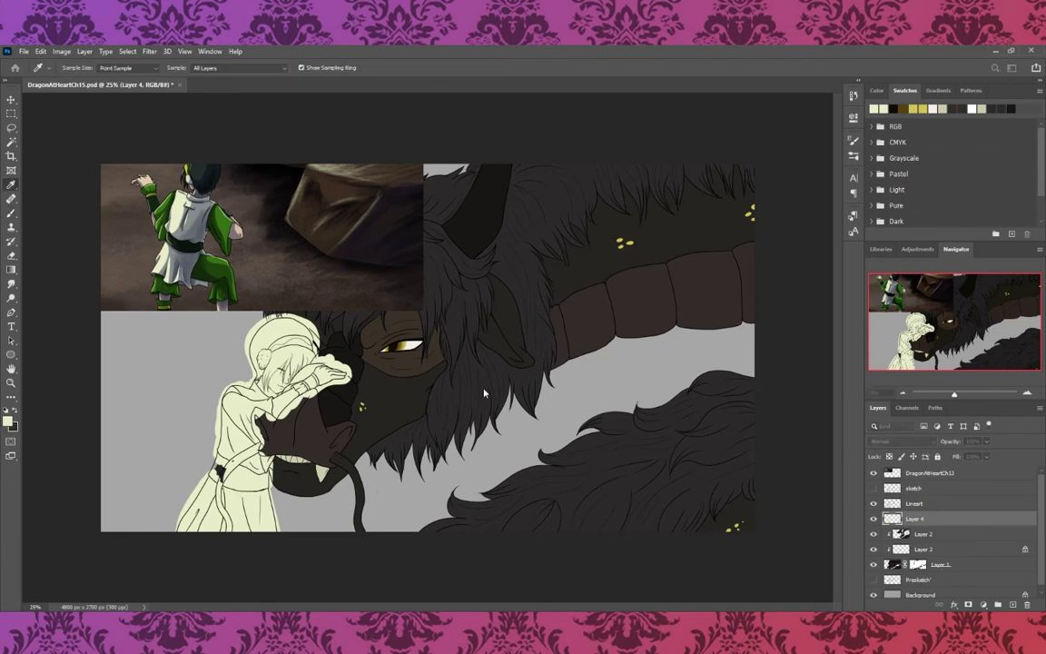
left_click(222, 269)
key("b")
mouse_move(186, 482)
left_mouse_down()
mouse_move(186, 468)
mouse_move(196, 490)
left_mouse_up()
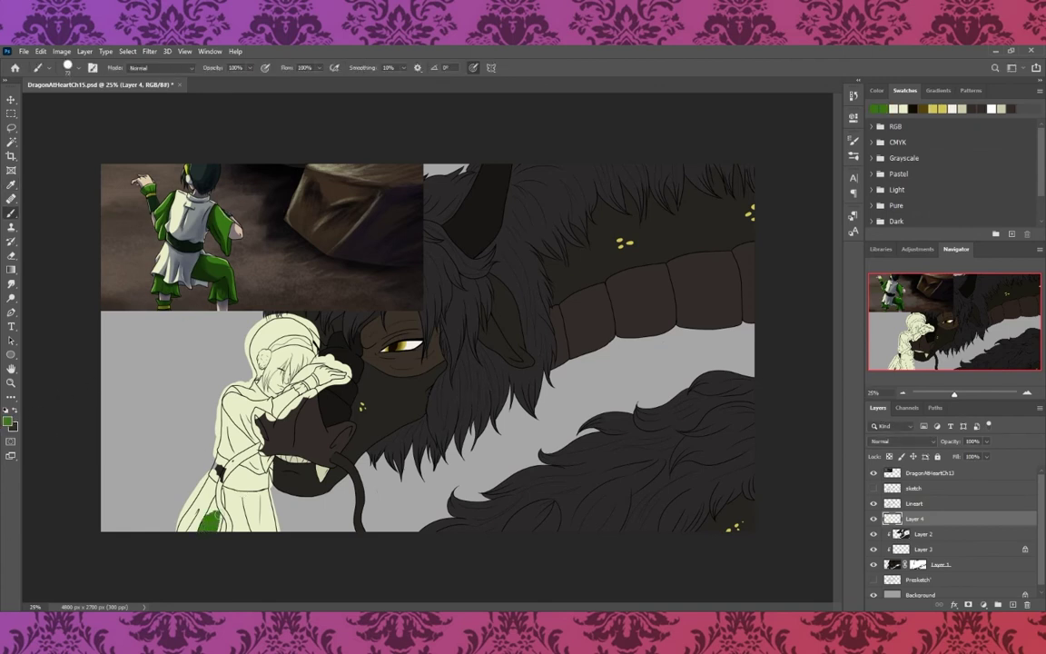
key("ctrl+plus")
key("ctrl+plus")
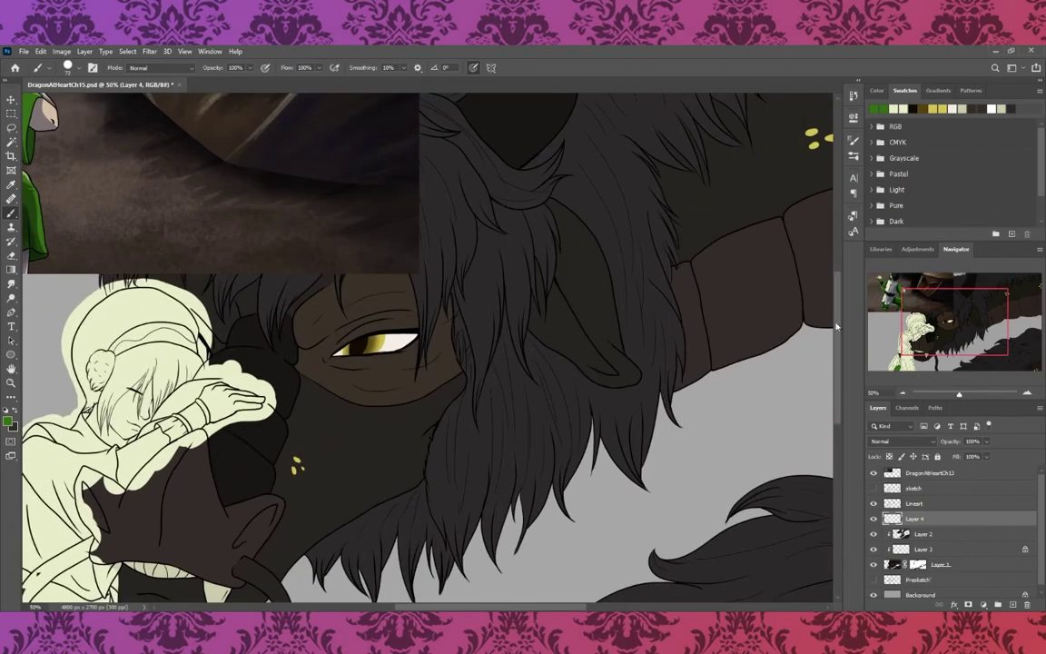
left_click(922, 337)
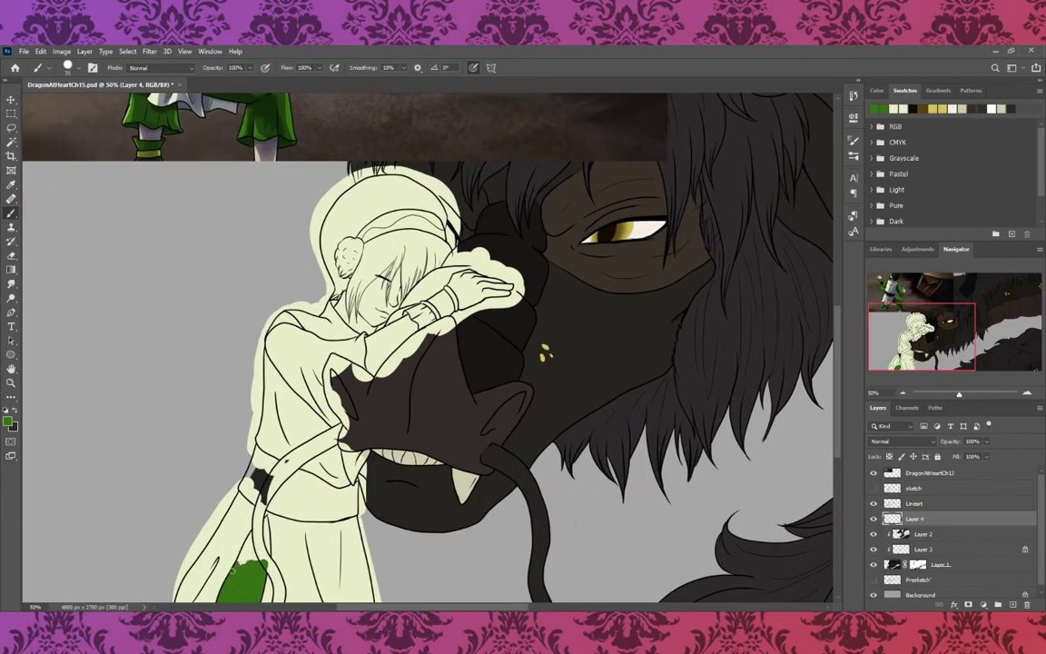
mouse_move(234, 566)
left_mouse_down()
mouse_move(253, 534)
mouse_move(262, 554)
mouse_move(249, 557)
left_mouse_up()
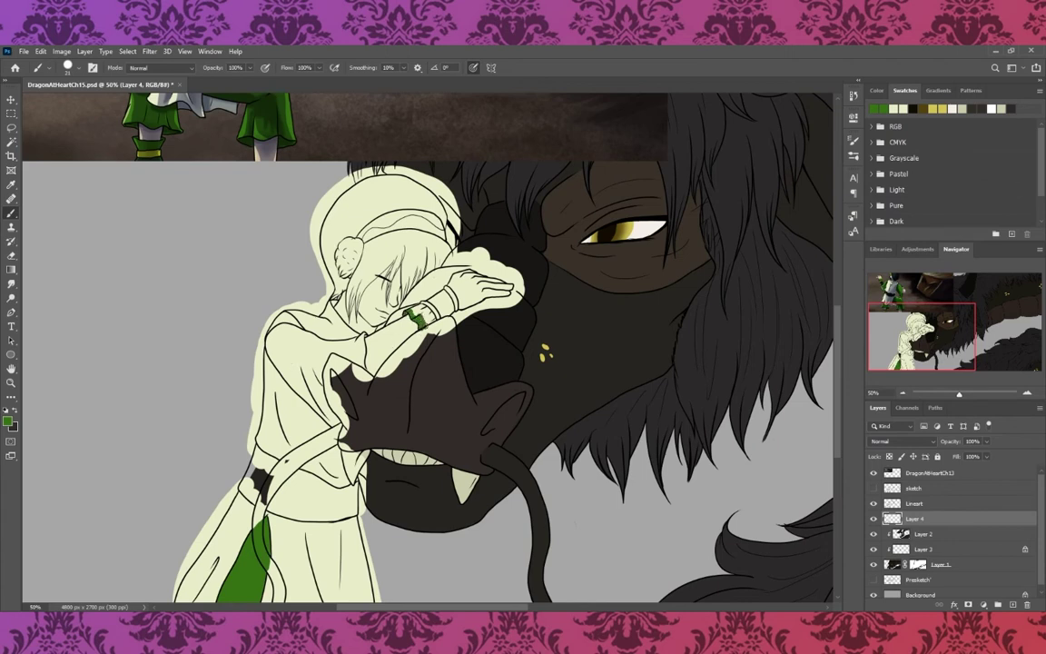
left_click_drag(419, 314, 430, 322)
scroll(426, 345, "up", 5)
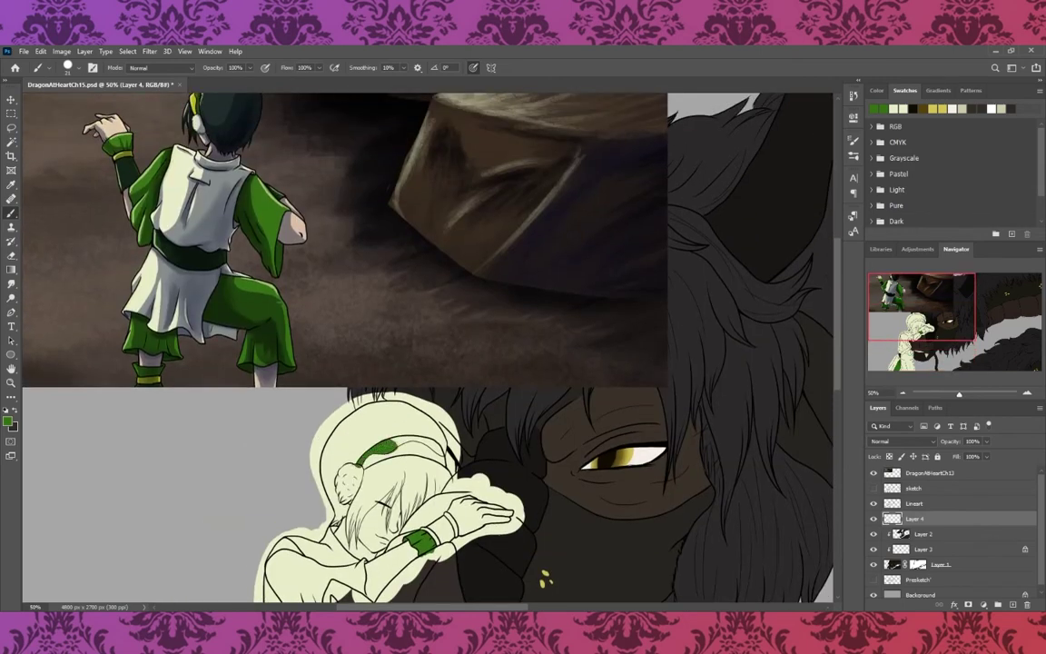
left_click_drag(359, 449, 443, 447)
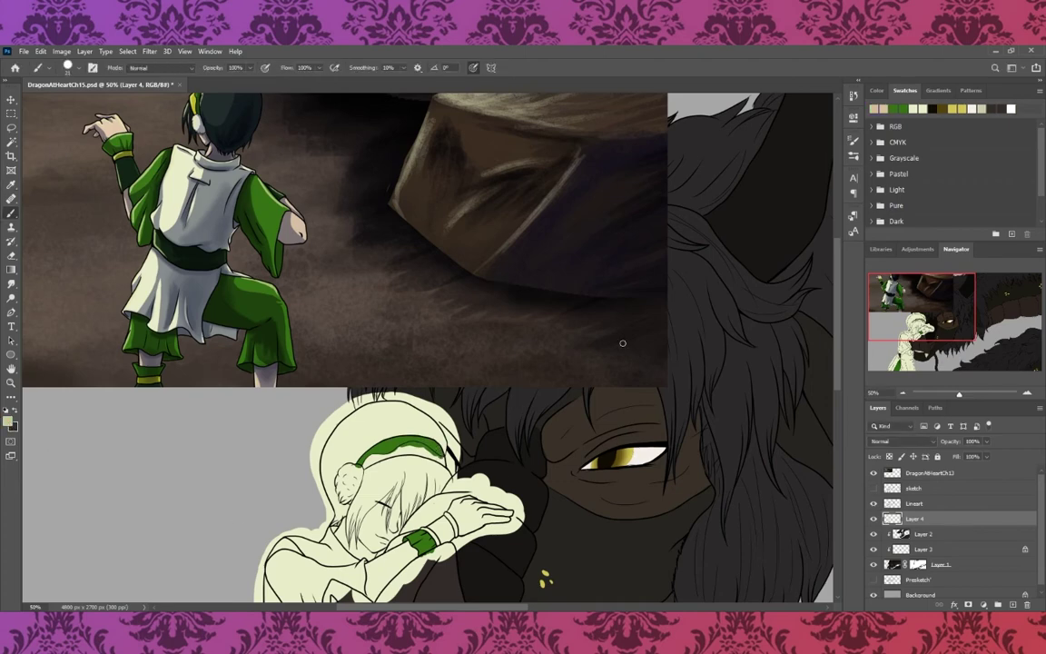
scroll(426, 346, "down", 3)
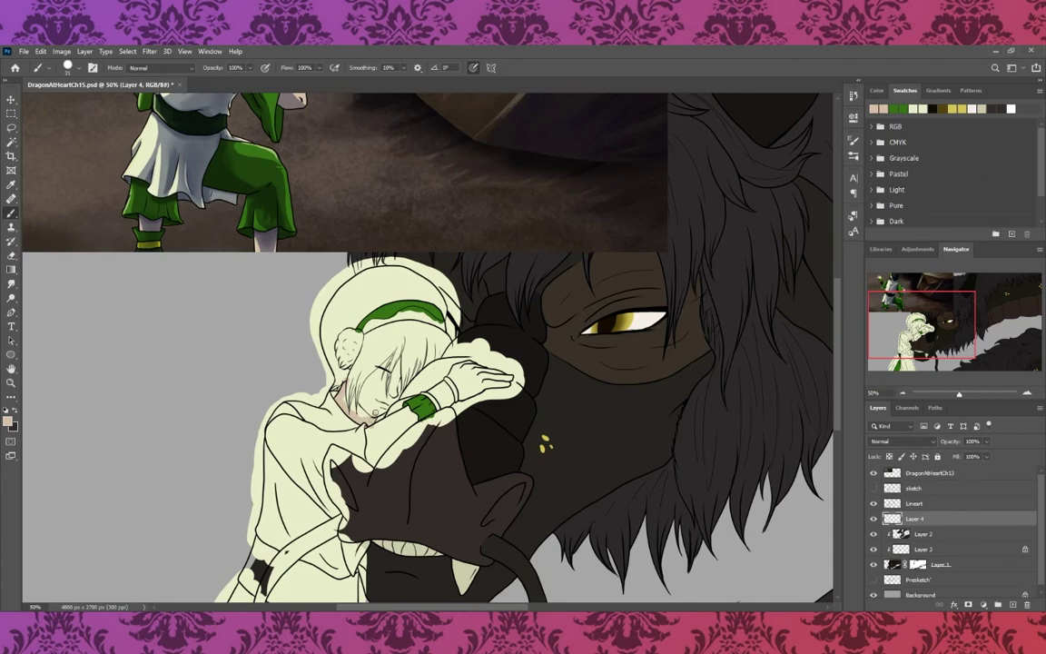
- Paint the girl's face, fingers and forearm with skin tone
mouse_move(341, 374)
left_mouse_down()
mouse_move(318, 367)
mouse_move(314, 348)
mouse_move(354, 313)
mouse_move(361, 356)
mouse_move(348, 365)
left_mouse_up()
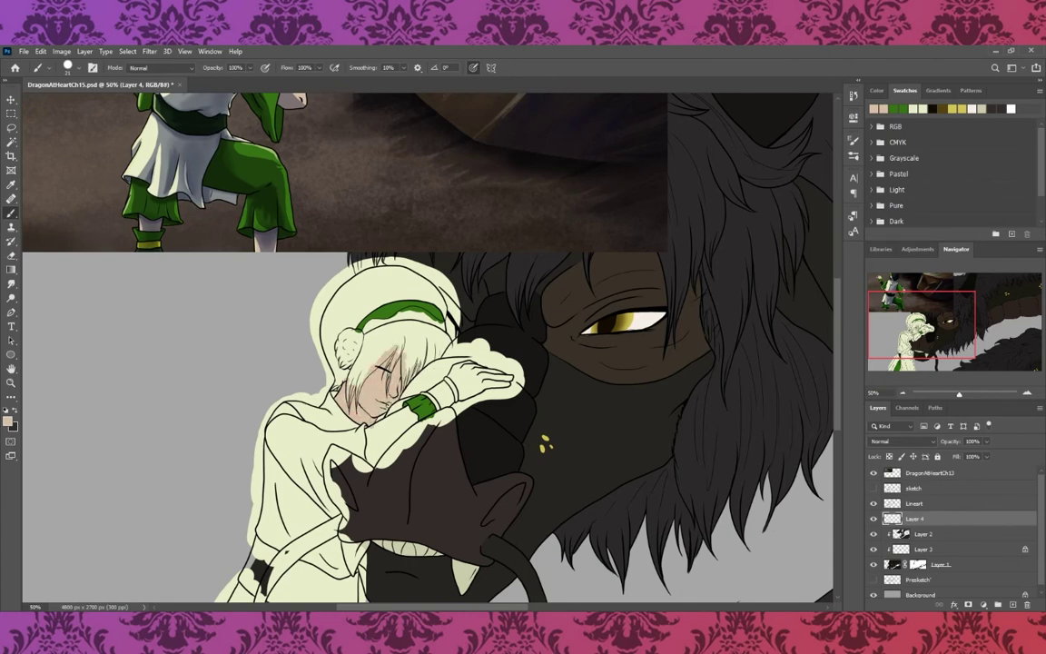
mouse_move(456, 383)
left_mouse_down()
mouse_move(490, 368)
mouse_move(459, 376)
left_mouse_up()
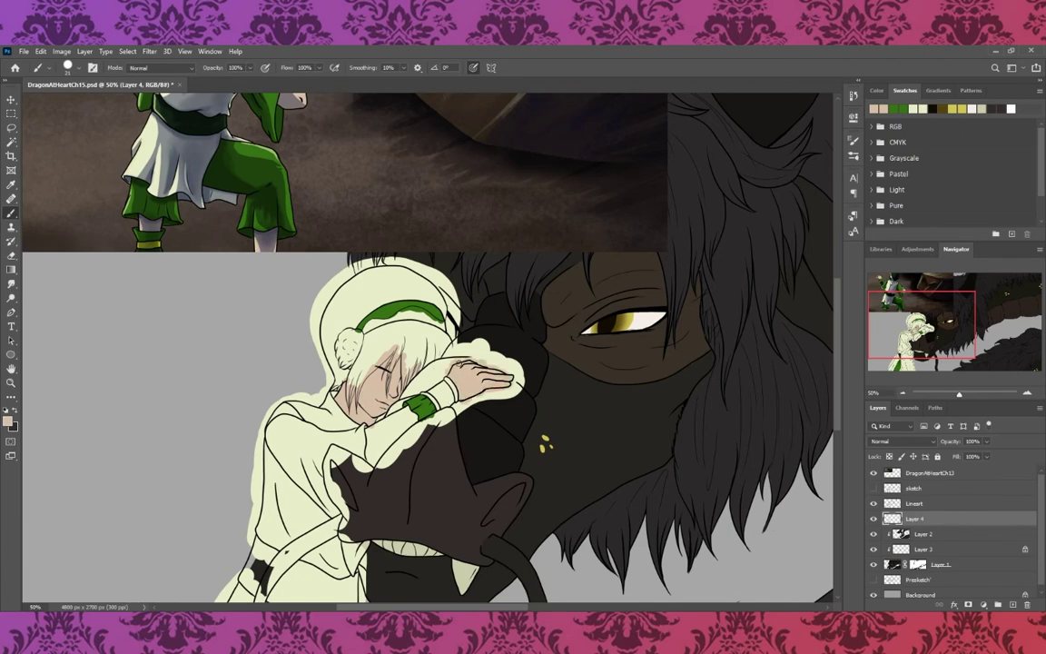
left_click_drag(390, 459, 378, 427)
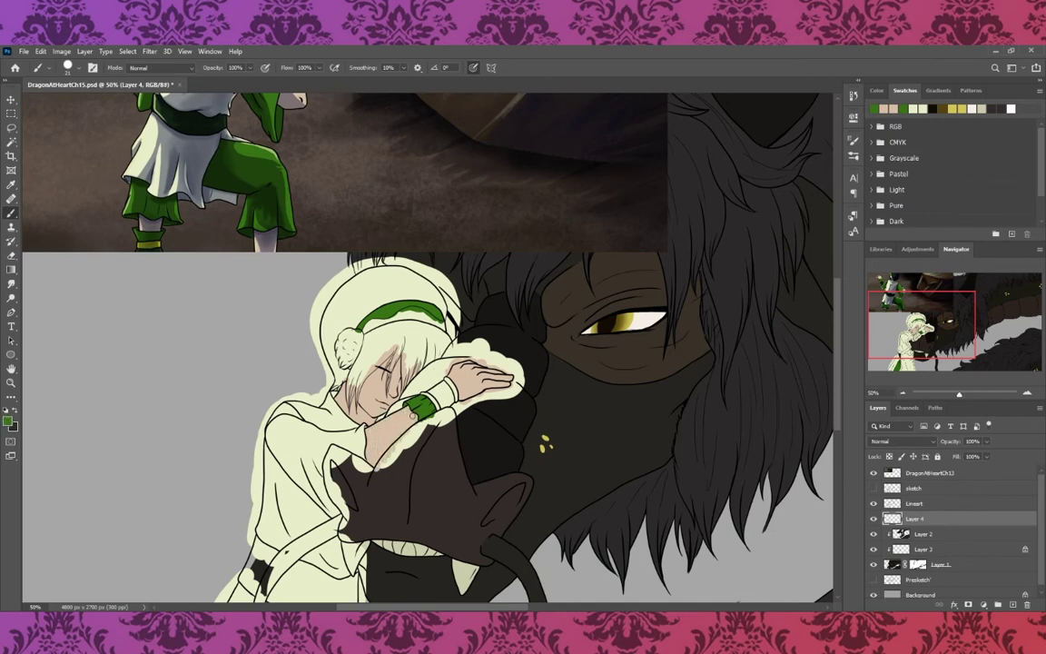
- Fill the girl's shoulder and upper sleeve with green
mouse_move(276, 428)
left_mouse_down()
mouse_move(270, 420)
mouse_move(354, 459)
left_mouse_up()
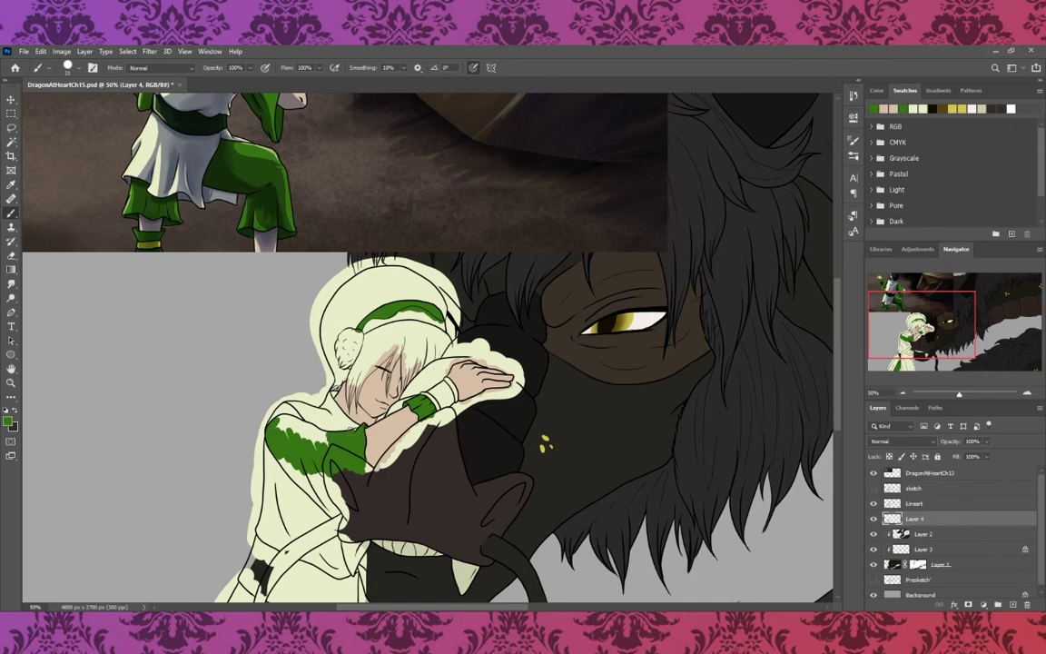
left_click_drag(350, 435, 312, 450)
mouse_move(318, 424)
left_mouse_down()
mouse_move(292, 436)
mouse_move(271, 420)
mouse_move(300, 465)
mouse_move(295, 438)
left_mouse_up()
- Paint the lower robe, belt sash and wristband dark green
left_click(259, 567, "alt")
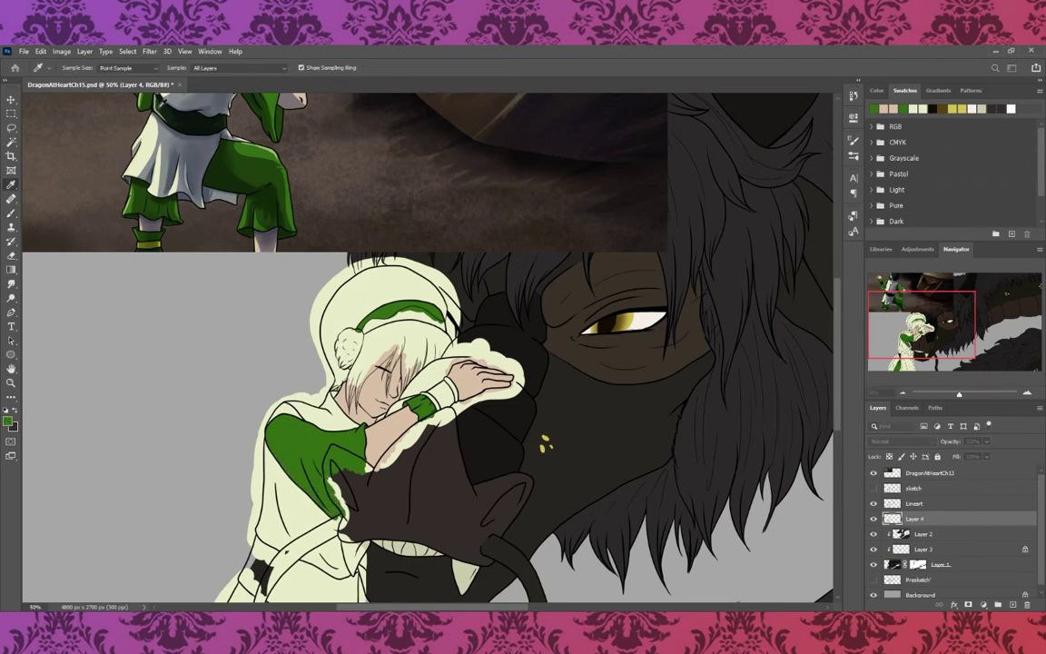
left_click_drag(256, 536, 250, 572)
left_click_drag(223, 527, 254, 538)
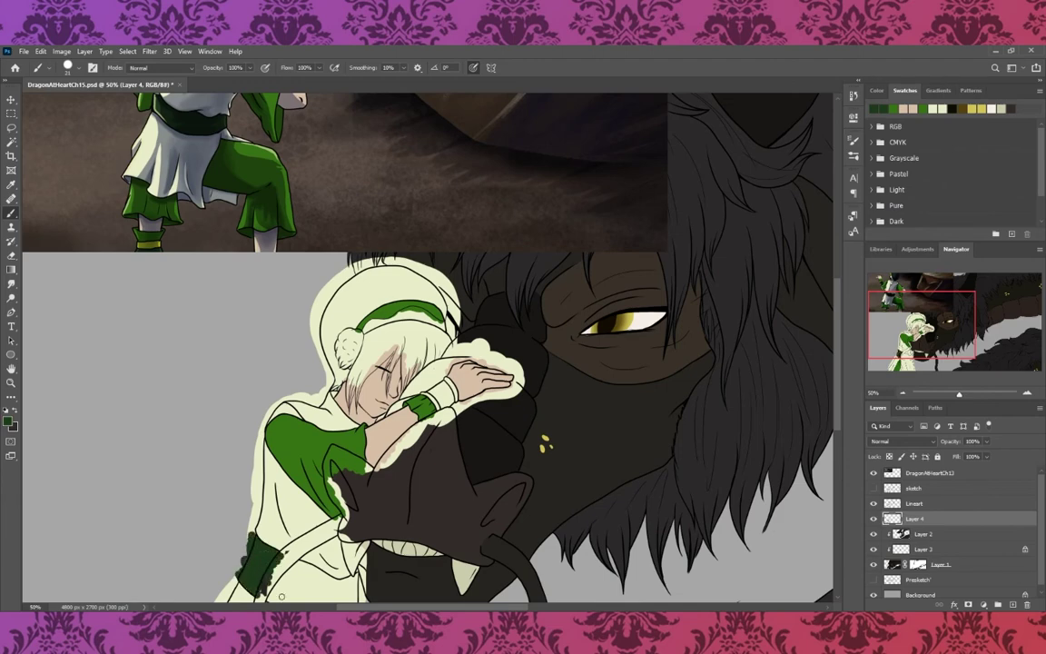
left_click_drag(870, 296, 872, 309)
mouse_move(220, 500)
left_mouse_down()
mouse_move(257, 477)
mouse_move(273, 486)
left_mouse_up()
mouse_move(277, 441)
left_mouse_down()
mouse_move(307, 490)
mouse_move(275, 505)
mouse_move(336, 500)
left_mouse_up()
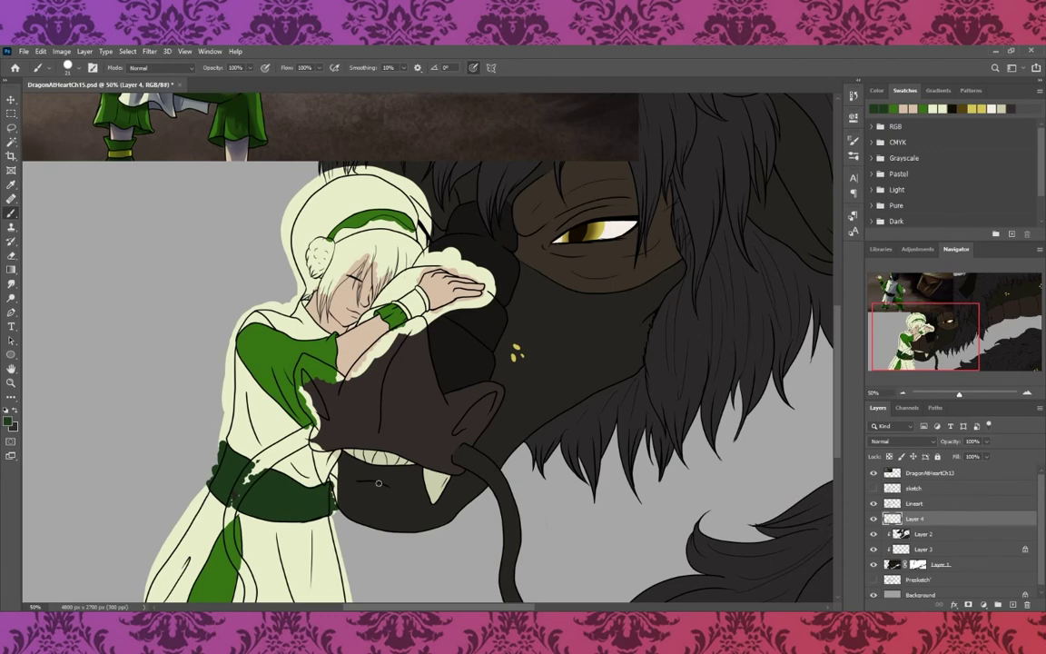
left_click_drag(405, 296, 420, 316)
- Add sampled yellow-green along the headband, then pick a darker green
key("i")
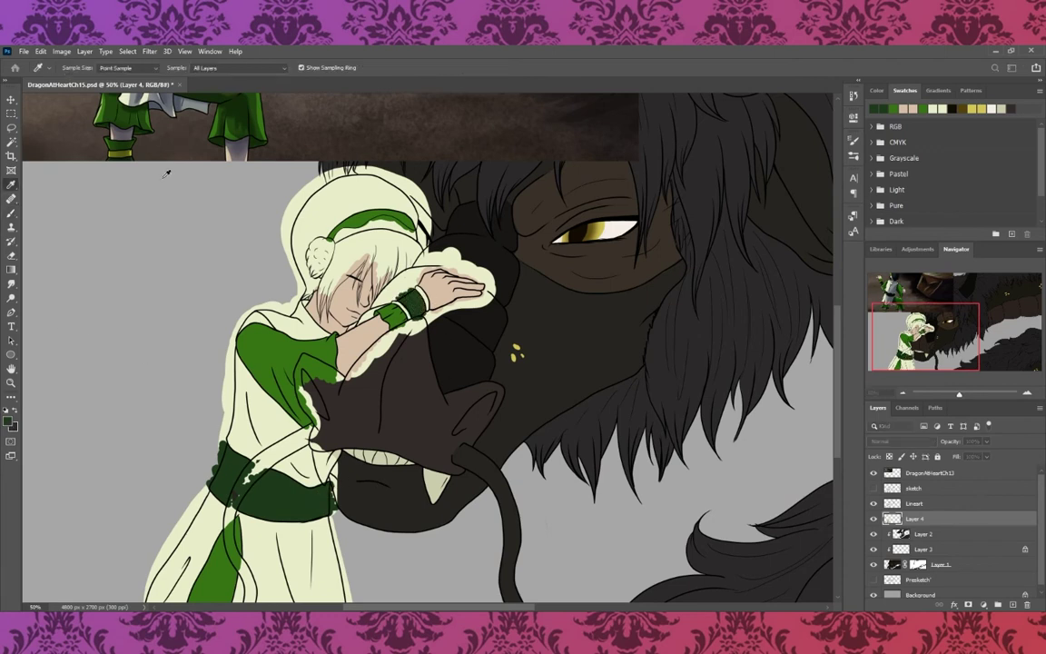
left_click(516, 354)
key("b")
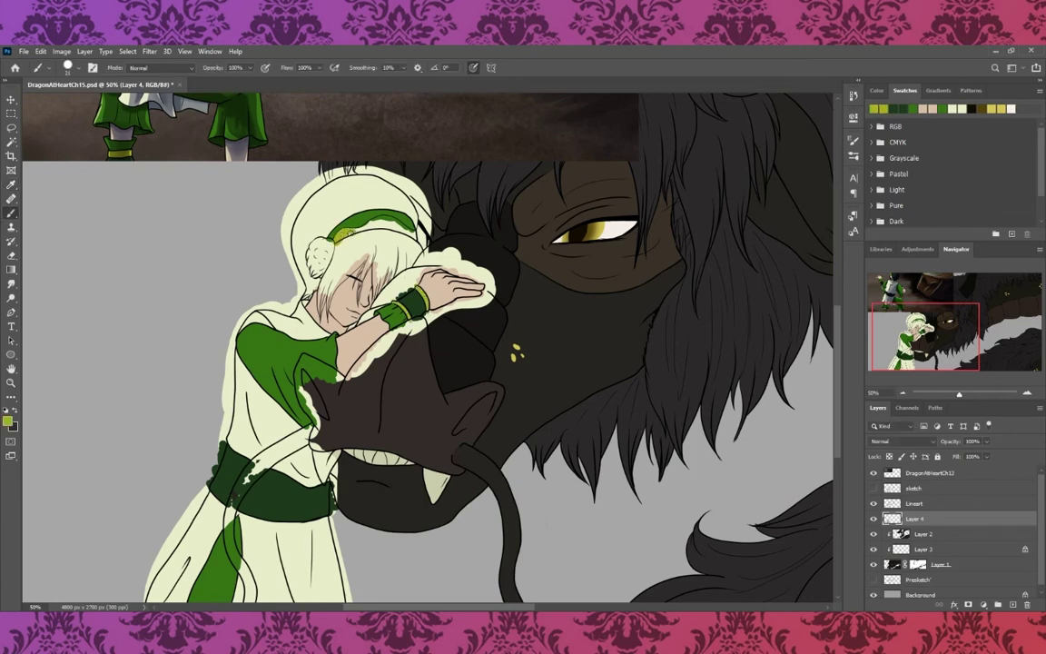
mouse_move(340, 236)
left_mouse_down()
mouse_move(397, 220)
mouse_move(338, 205)
left_mouse_up()
left_click(919, 104)
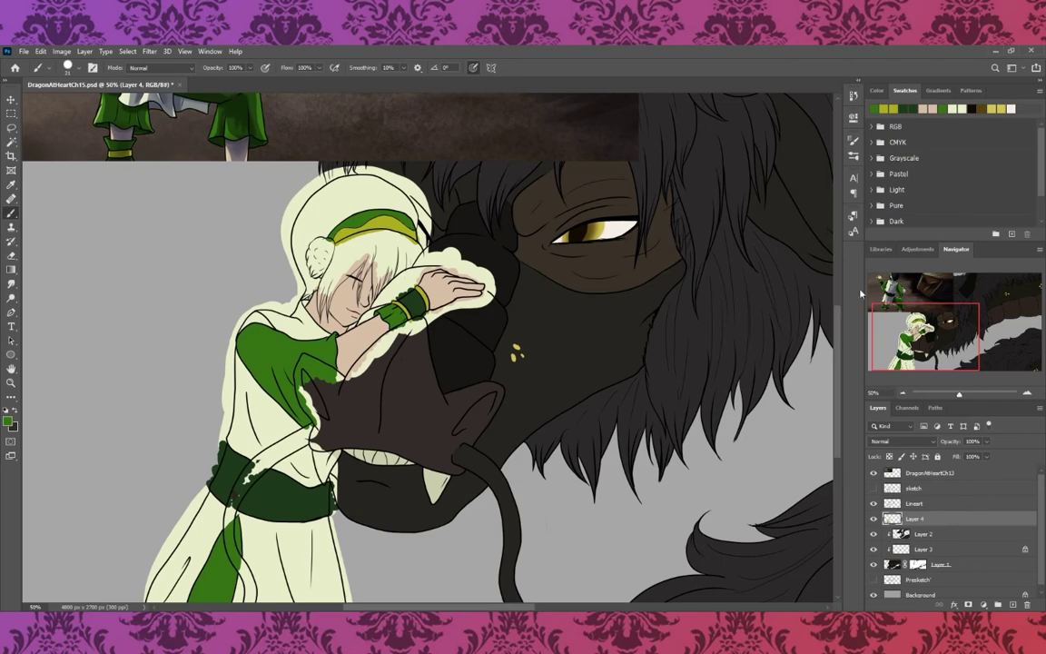
- Outline the girl's head dark and paint dark hair around the bun and under the headband
scroll(636, 336, "up", 5)
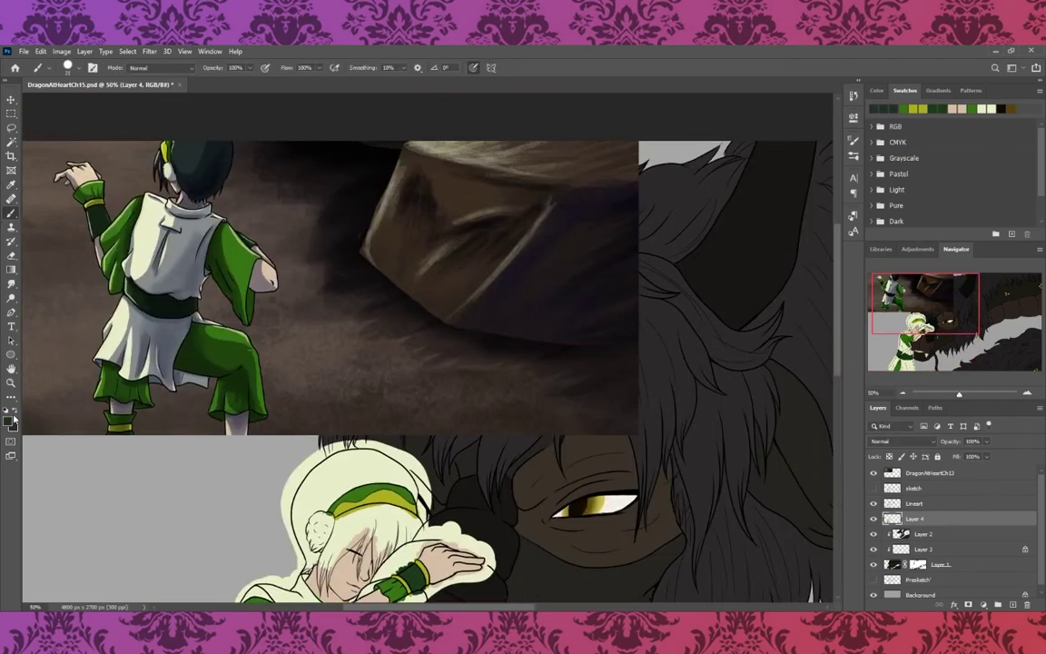
key("x")
scroll(825, 335, "down", 3)
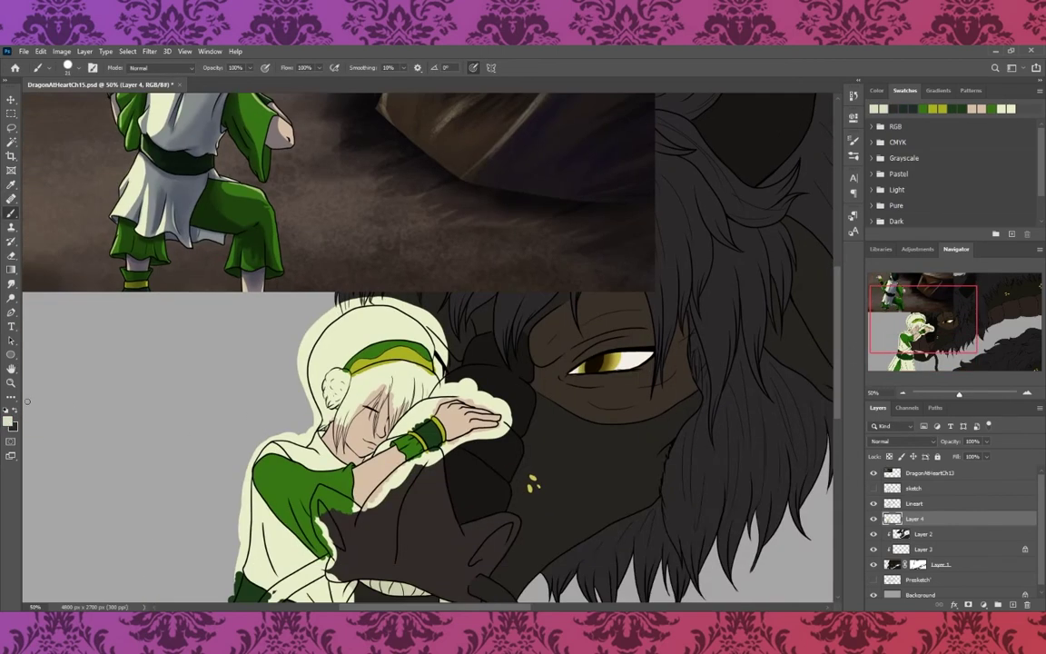
key("x")
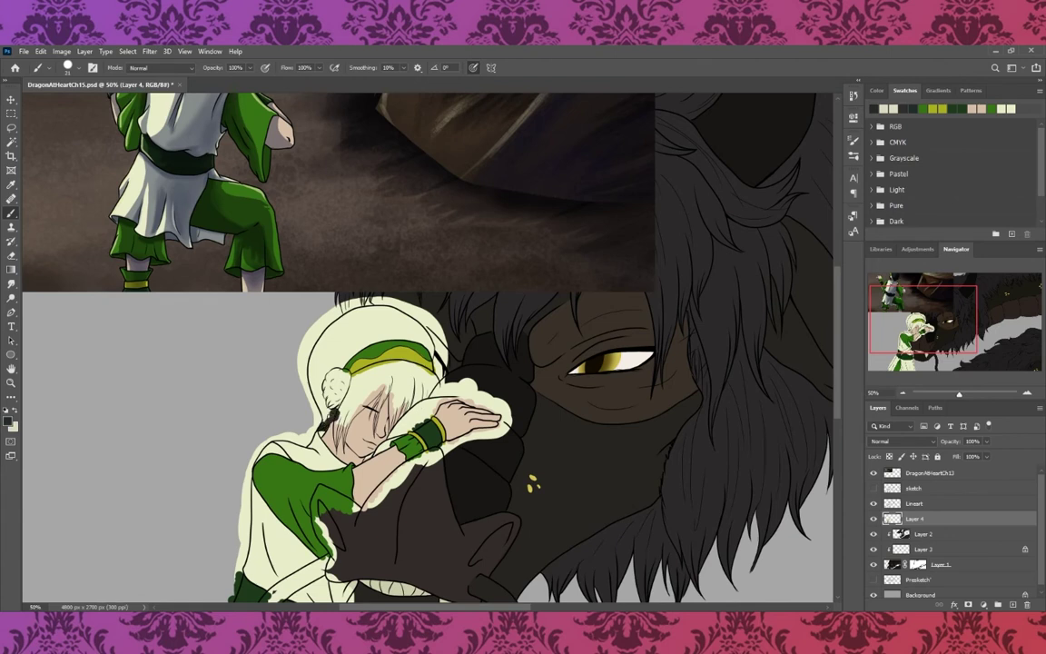
mouse_move(314, 384)
left_mouse_down()
mouse_move(304, 327)
mouse_move(345, 303)
mouse_move(400, 309)
mouse_move(436, 347)
left_mouse_up()
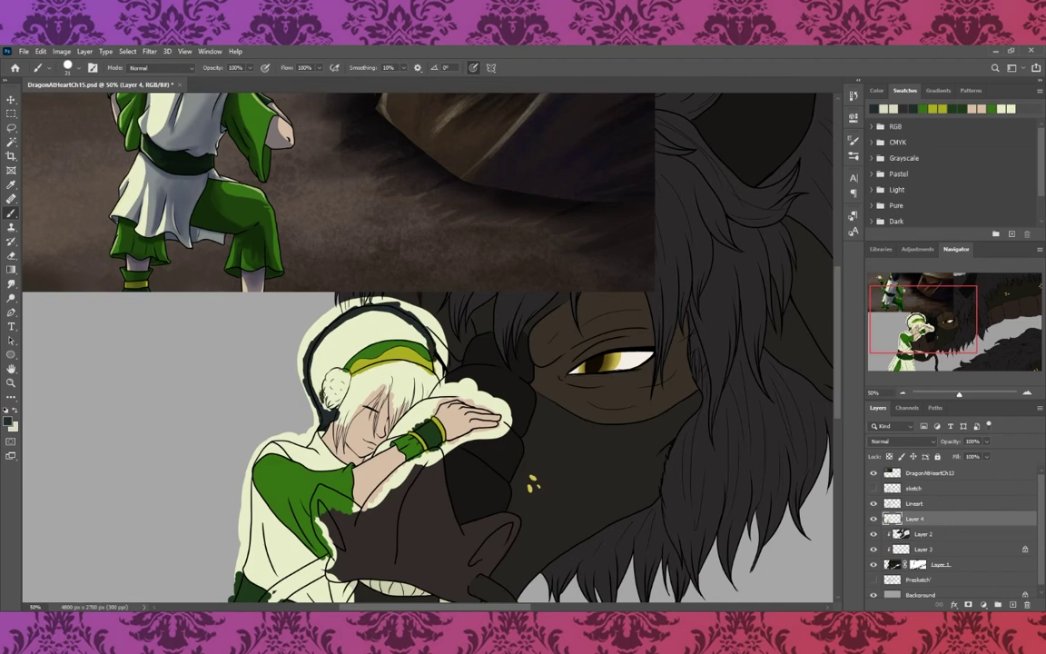
mouse_move(311, 372)
left_mouse_down()
mouse_move(314, 307)
mouse_move(327, 299)
mouse_move(313, 322)
mouse_move(305, 318)
mouse_move(362, 287)
mouse_move(372, 303)
mouse_move(334, 307)
mouse_move(387, 310)
left_mouse_up()
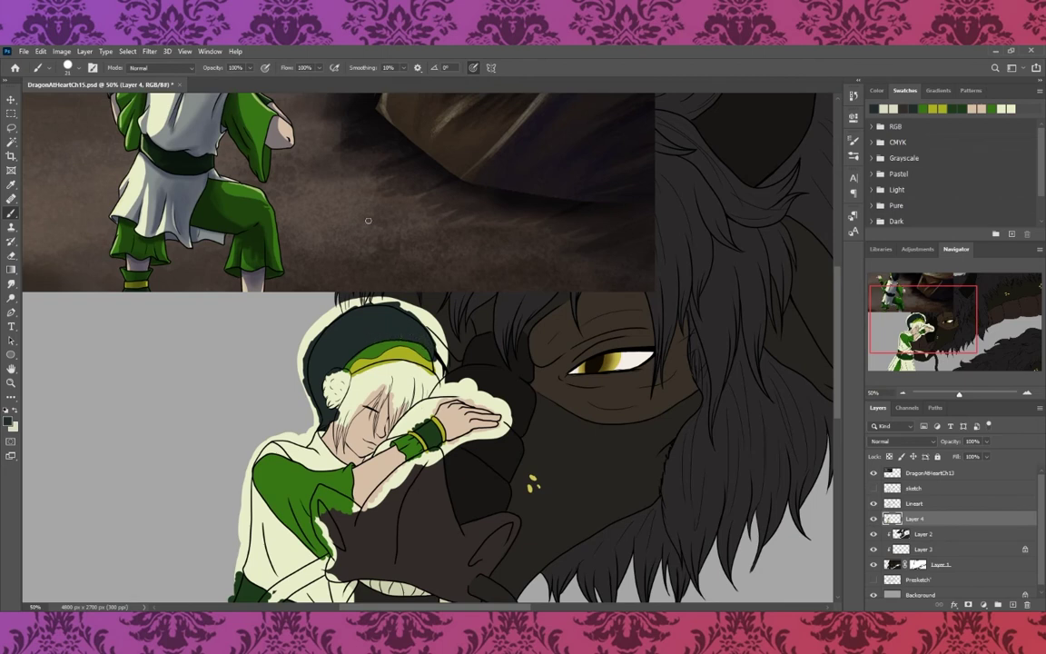
mouse_move(306, 372)
left_mouse_down()
mouse_move(306, 395)
mouse_move(319, 334)
mouse_move(319, 363)
mouse_move(344, 372)
left_mouse_up()
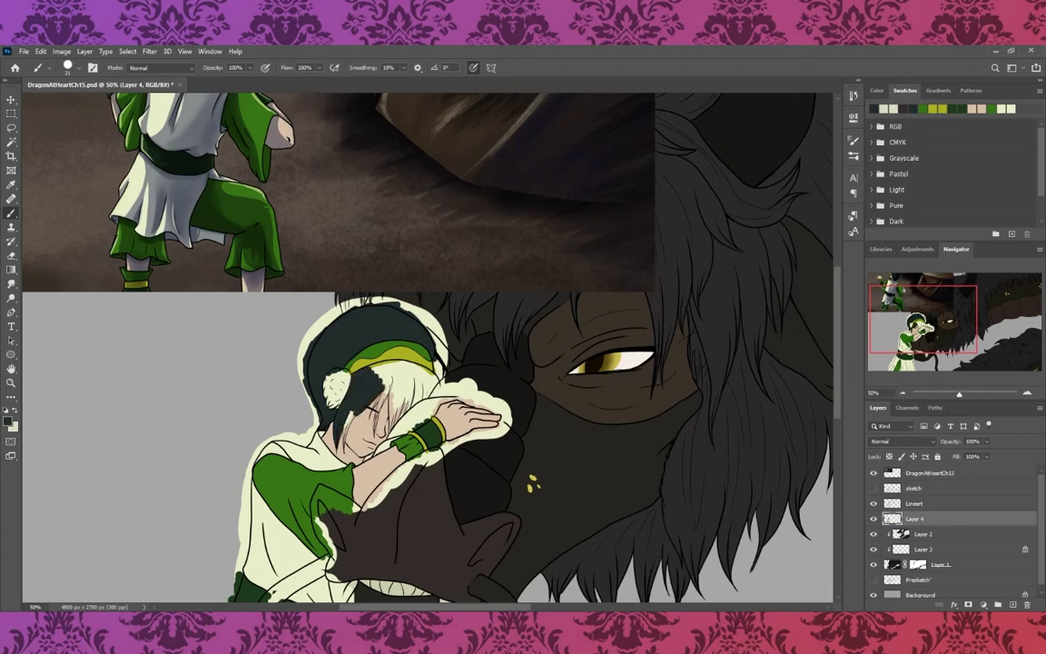
key("ctrl+plus")
key("ctrl+plus")
left_click_drag(260, 396, 229, 441)
left_click_drag(227, 398, 230, 432)
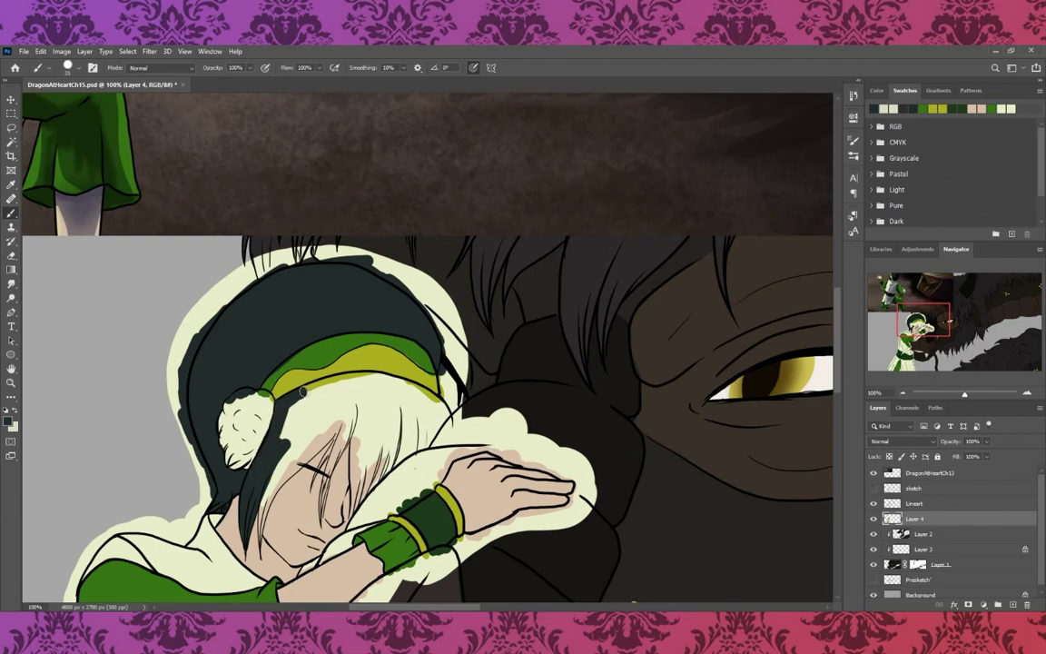
mouse_move(302, 390)
left_mouse_down()
mouse_move(313, 420)
mouse_move(293, 429)
mouse_move(319, 432)
mouse_move(309, 440)
left_mouse_up()
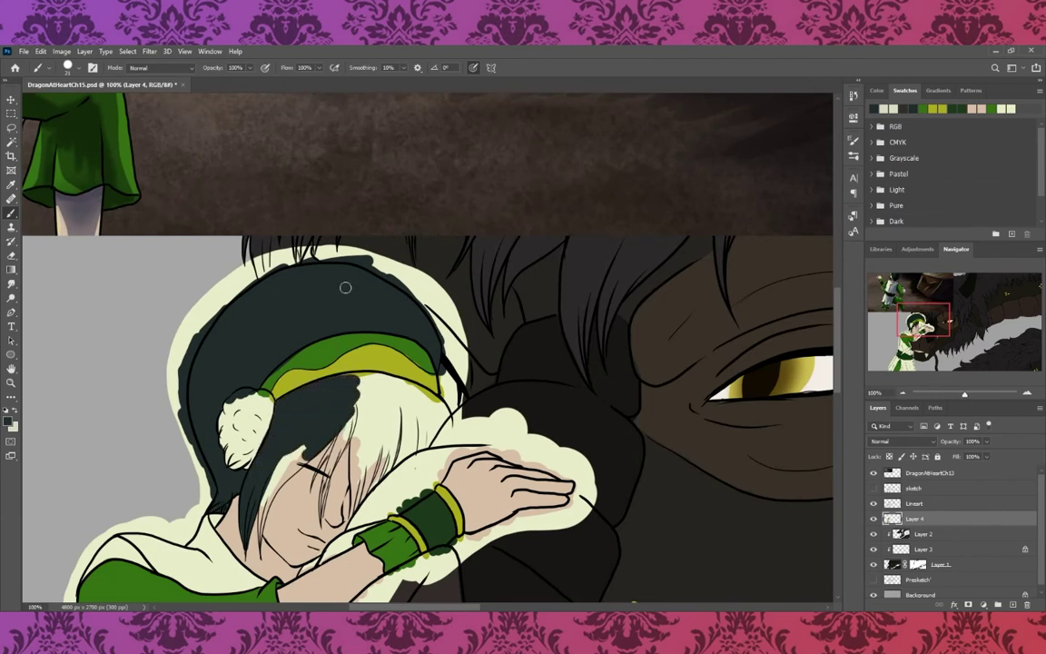
- With a smaller brush, paint fine dark hair strands over the face and bangs
key("bracketleft")
key("bracketleft")
mouse_move(236, 490)
left_mouse_down()
mouse_move(236, 452)
mouse_move(272, 408)
mouse_move(276, 460)
mouse_move(256, 410)
left_mouse_up()
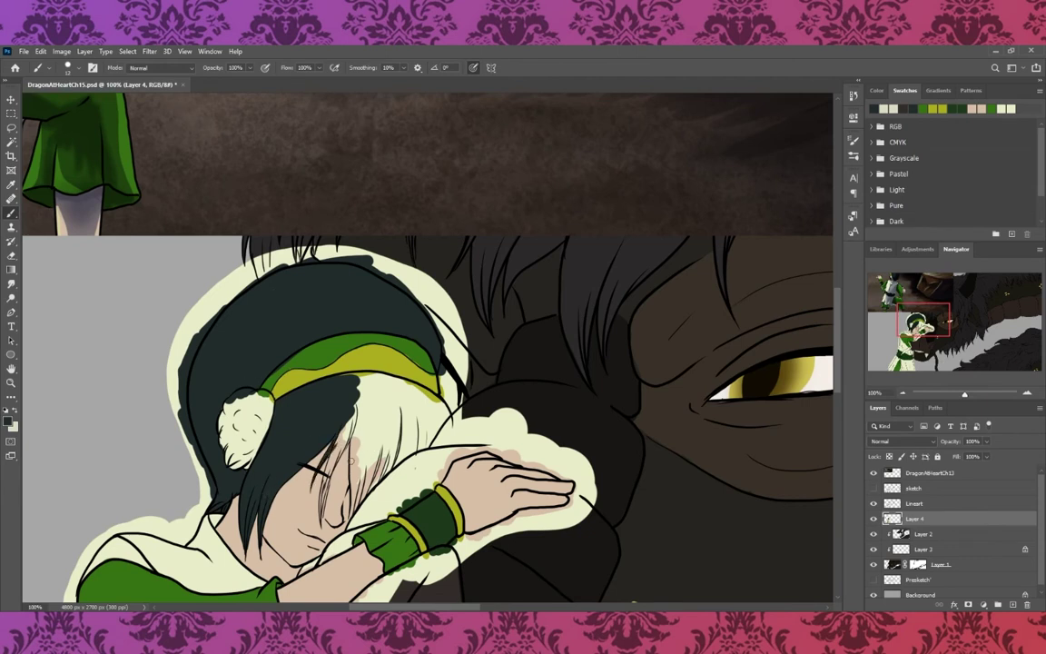
mouse_move(313, 382)
left_mouse_down()
mouse_move(340, 491)
mouse_move(327, 495)
left_mouse_up()
left_click_drag(296, 411, 323, 495)
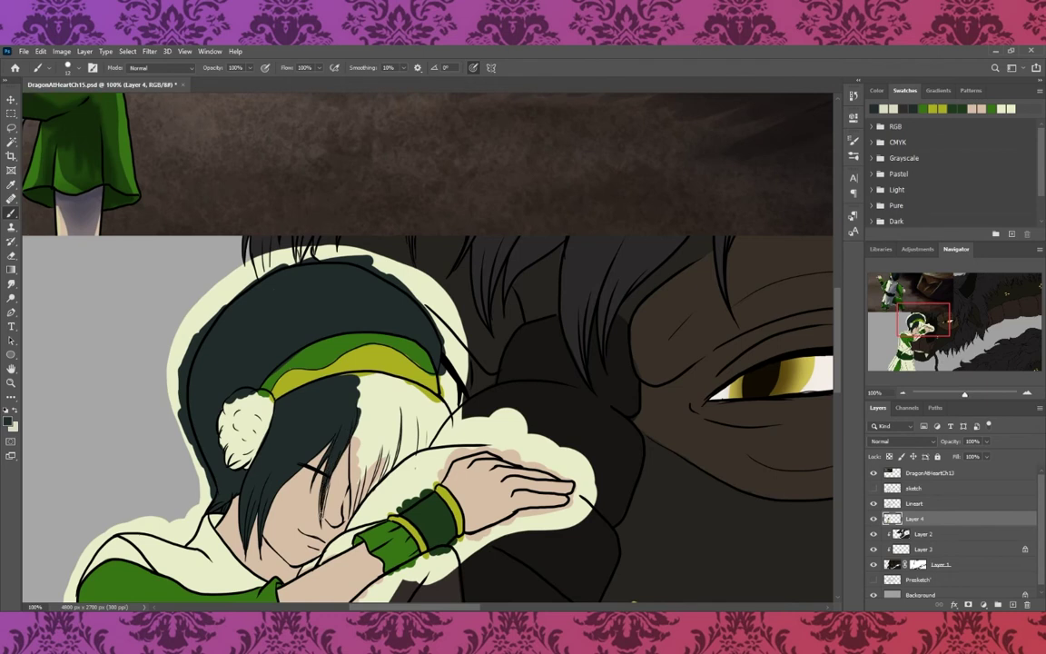
left_click_drag(294, 430, 297, 460)
left_click_drag(316, 381, 323, 474)
left_click_drag(355, 401, 327, 460)
mouse_move(382, 387)
left_mouse_down()
mouse_move(349, 441)
mouse_move(395, 380)
mouse_move(391, 361)
mouse_move(317, 381)
left_mouse_up()
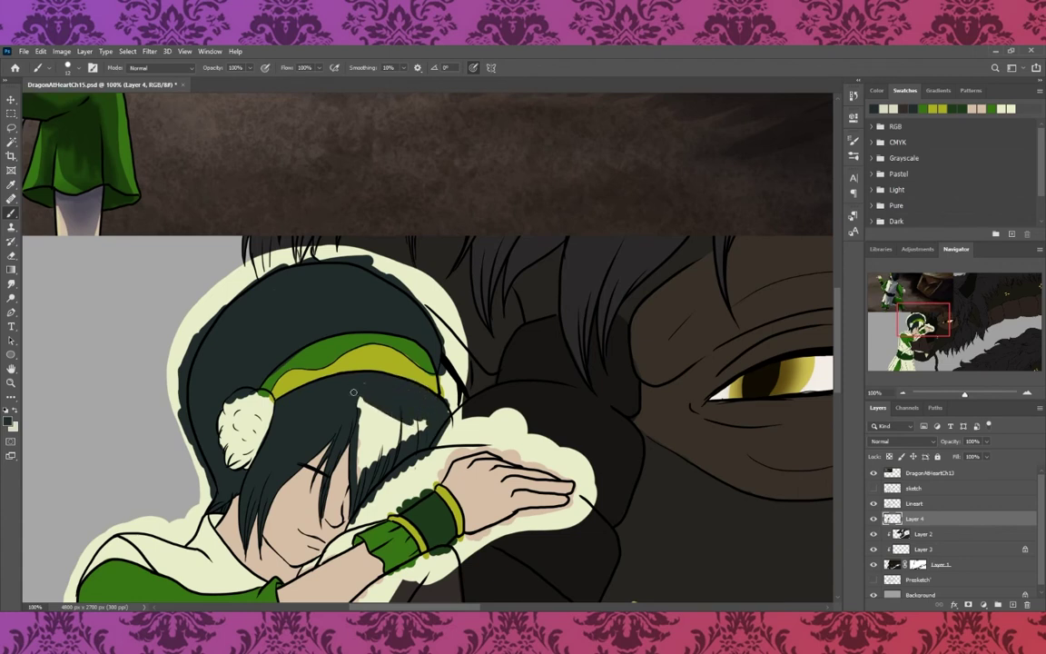
left_click_drag(372, 355, 327, 404)
left_click_drag(390, 381, 372, 421)
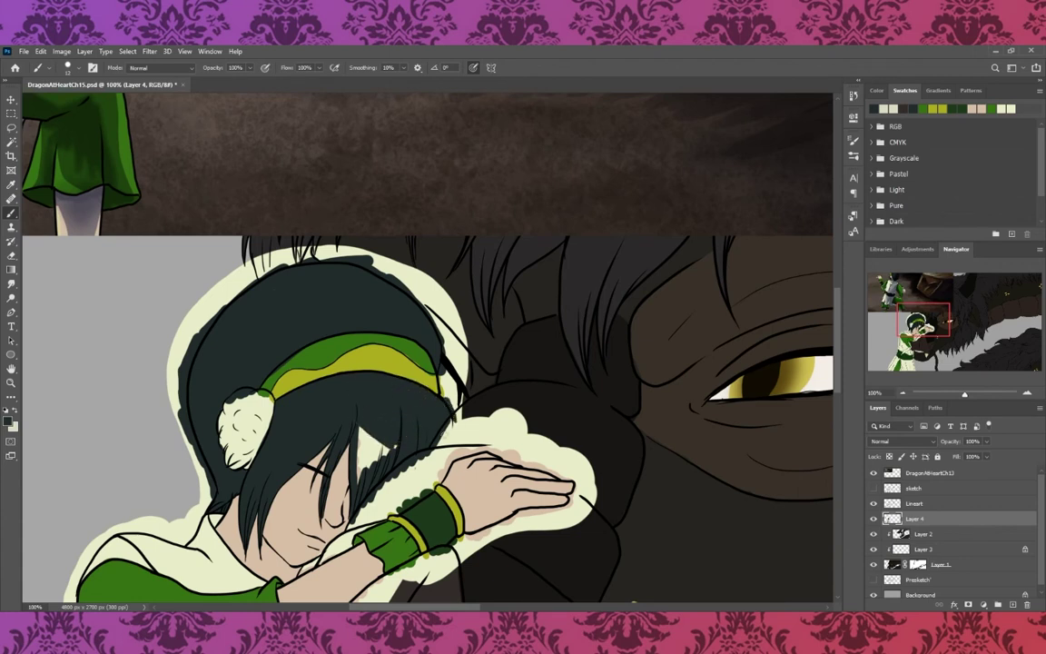
mouse_move(327, 377)
left_mouse_down()
mouse_move(332, 436)
mouse_move(349, 422)
left_mouse_up()
- Repaint the hair bun in lighter cream and sample the green, hair and headband colours
left_click(15, 411)
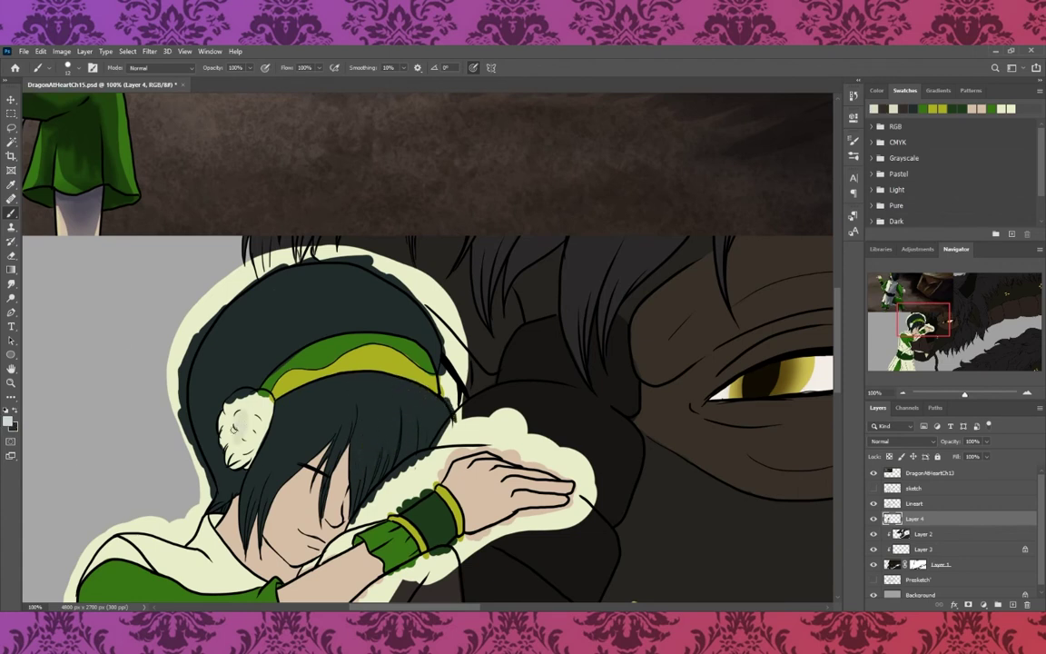
left_click_drag(241, 399, 259, 445)
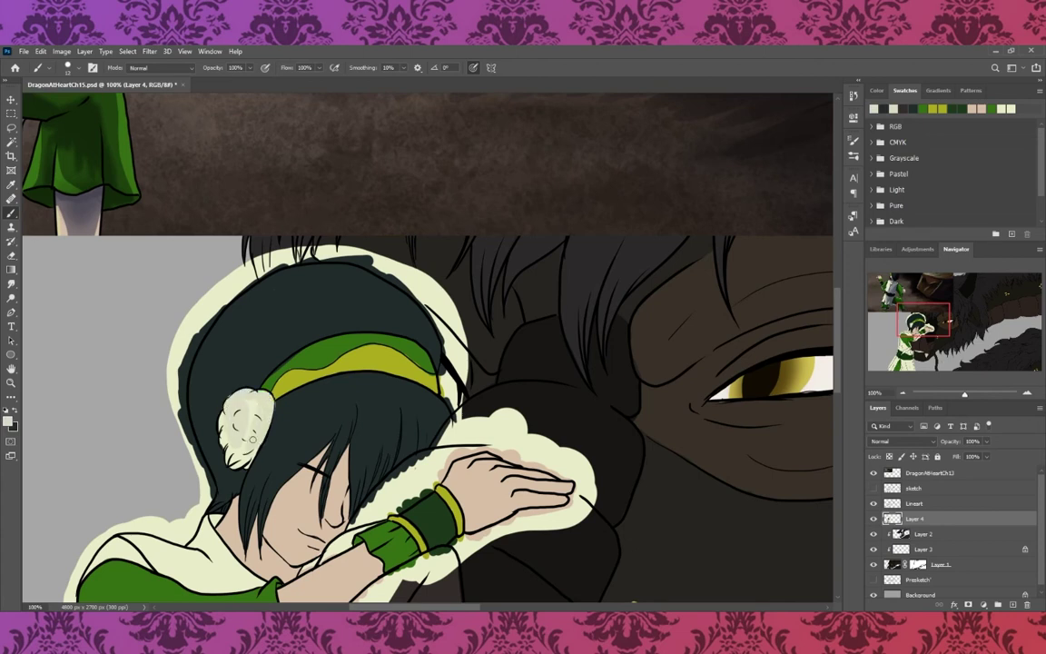
key("x")
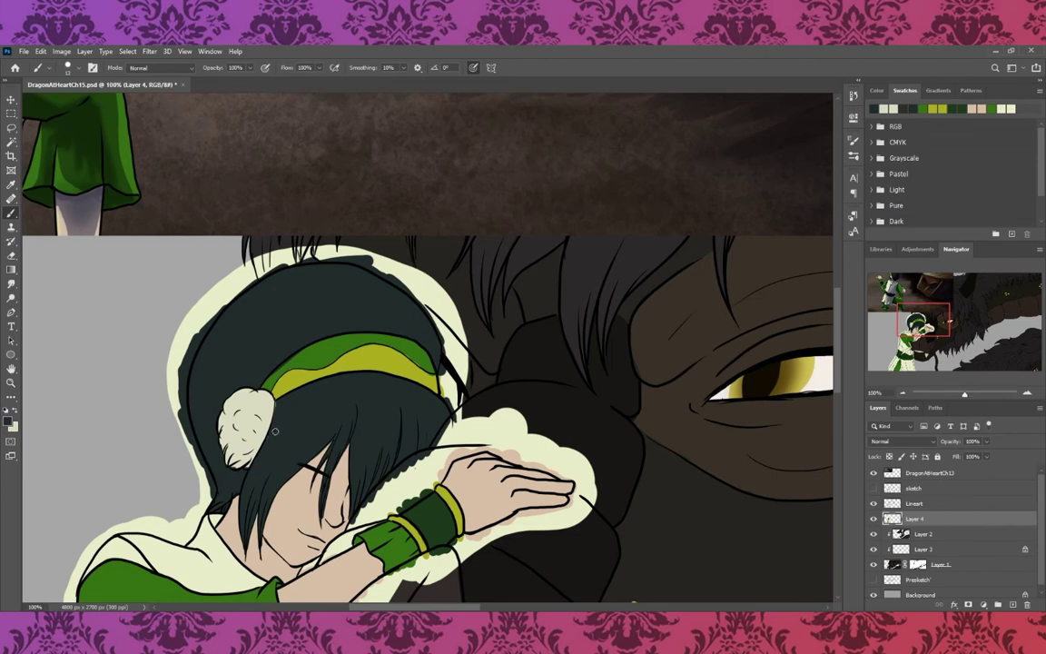
left_click(15, 411)
left_click(283, 318, "alt")
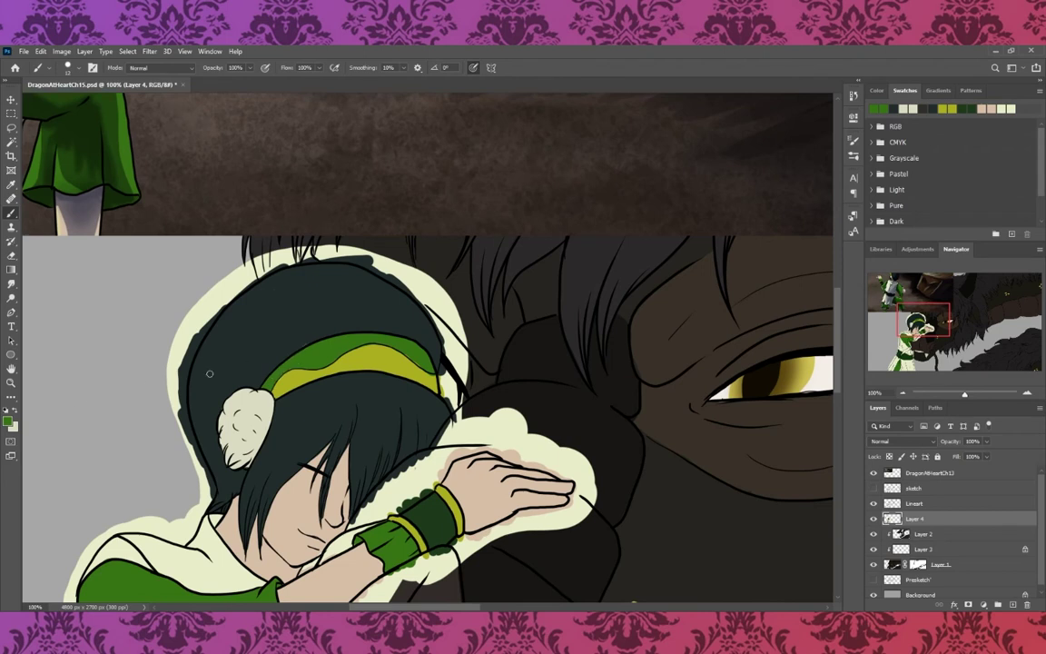
left_click(298, 347, "alt")
left_click(359, 368, "alt")
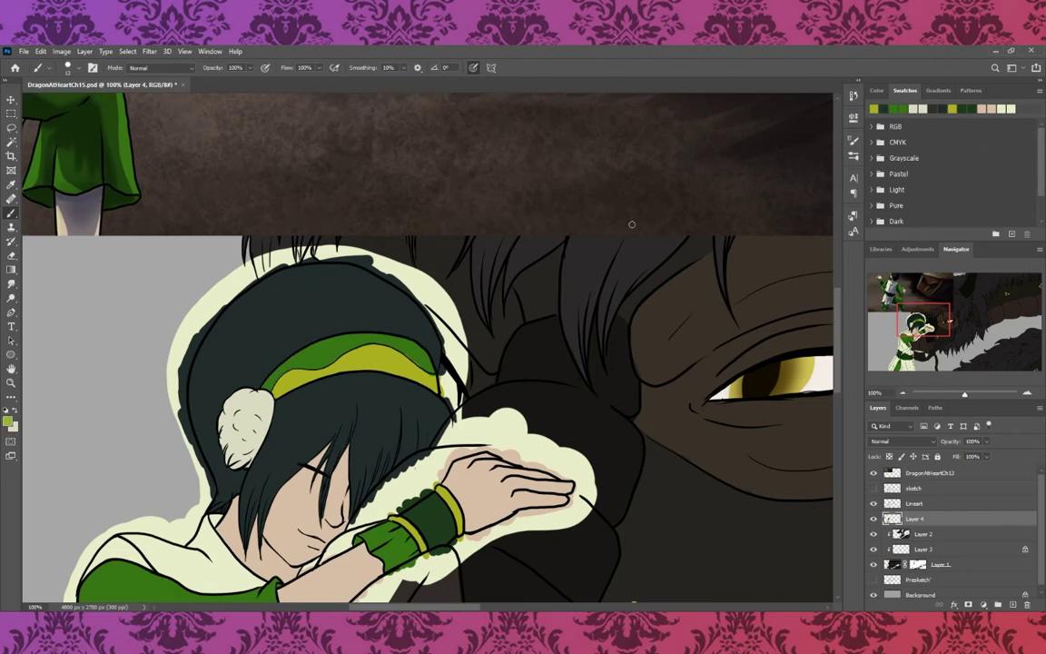
left_click(405, 350, "alt")
key("ctrl+minus")
key("ctrl+minus")
key("ctrl+minus")
key("ctrl+minus")
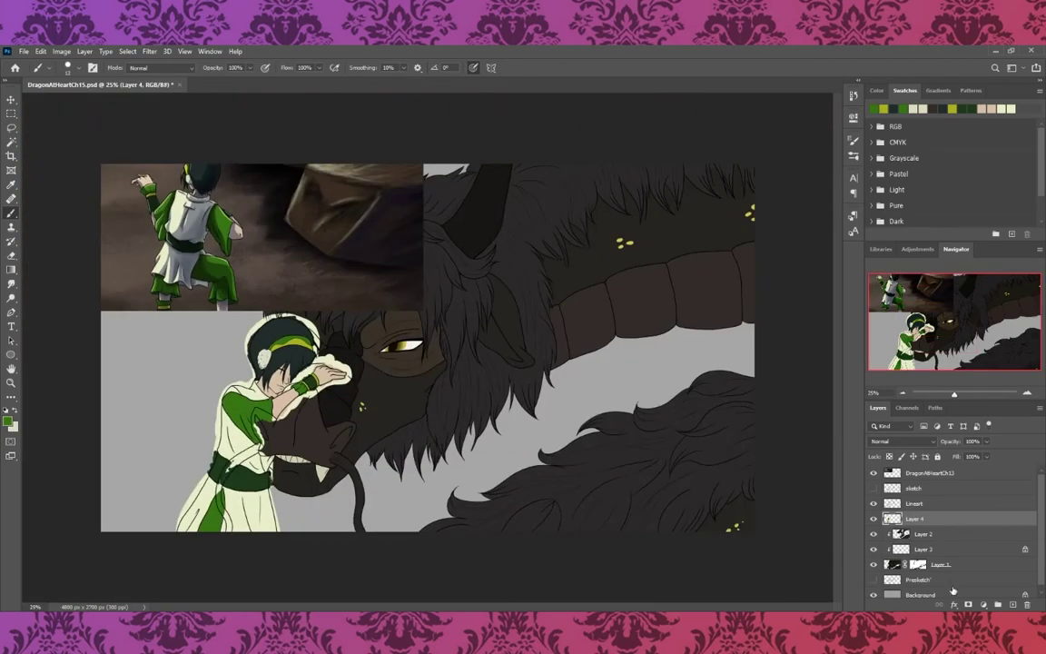
- Add a layer mask to Layer 4 and mask along the snout edge, strap and sash
left_click(969, 604)
scroll(154, 450, "up", 3)
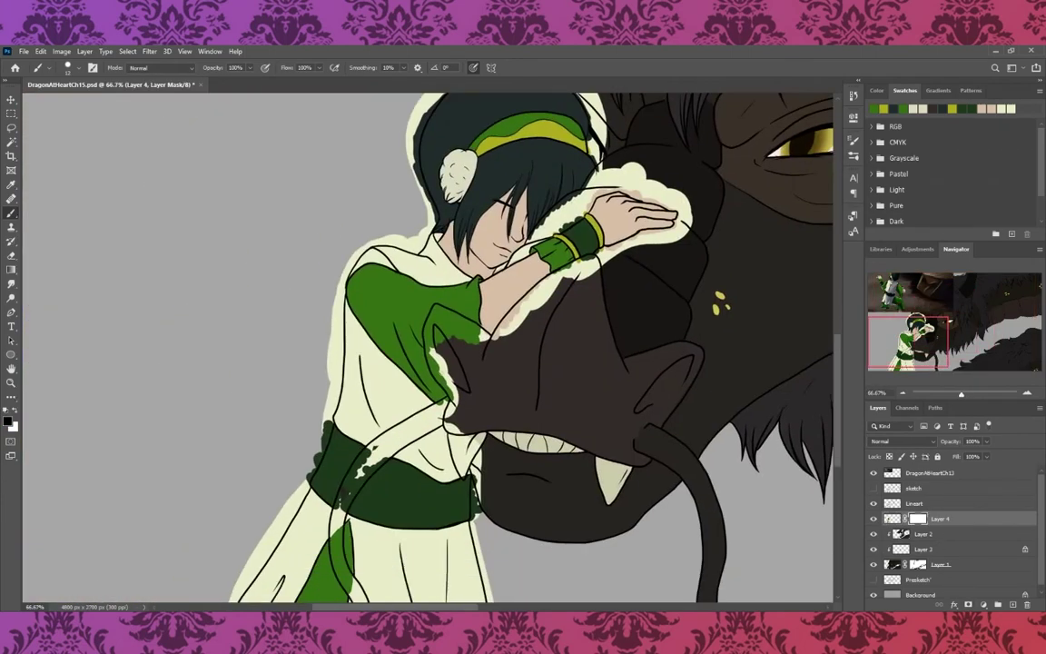
mouse_move(425, 327)
left_mouse_down()
mouse_move(459, 406)
mouse_move(479, 404)
mouse_move(423, 420)
mouse_move(363, 472)
left_mouse_up()
left_click_drag(423, 420, 381, 457)
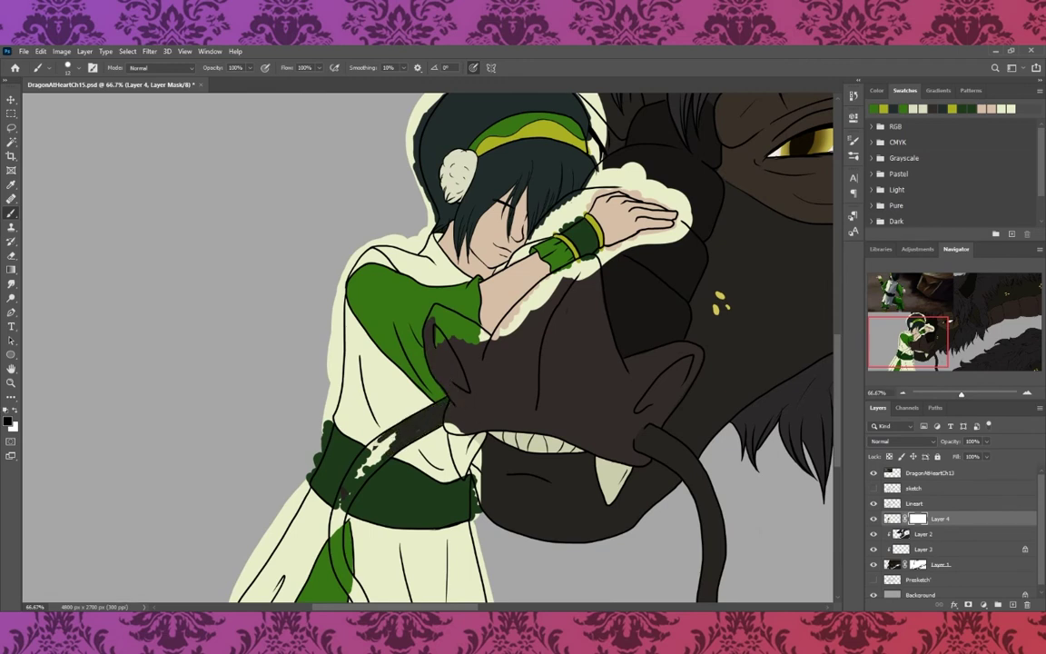
mouse_move(343, 409)
left_mouse_down()
mouse_move(386, 456)
mouse_move(351, 482)
mouse_move(337, 518)
mouse_move(358, 592)
mouse_move(339, 541)
left_mouse_up()
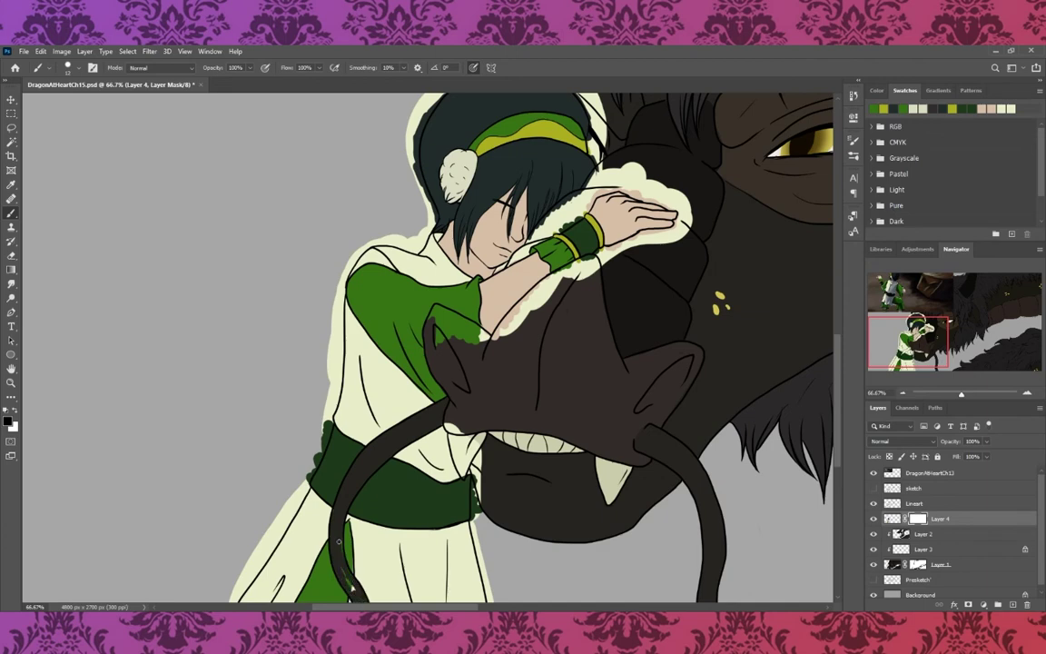
scroll(837, 413, "down", 2)
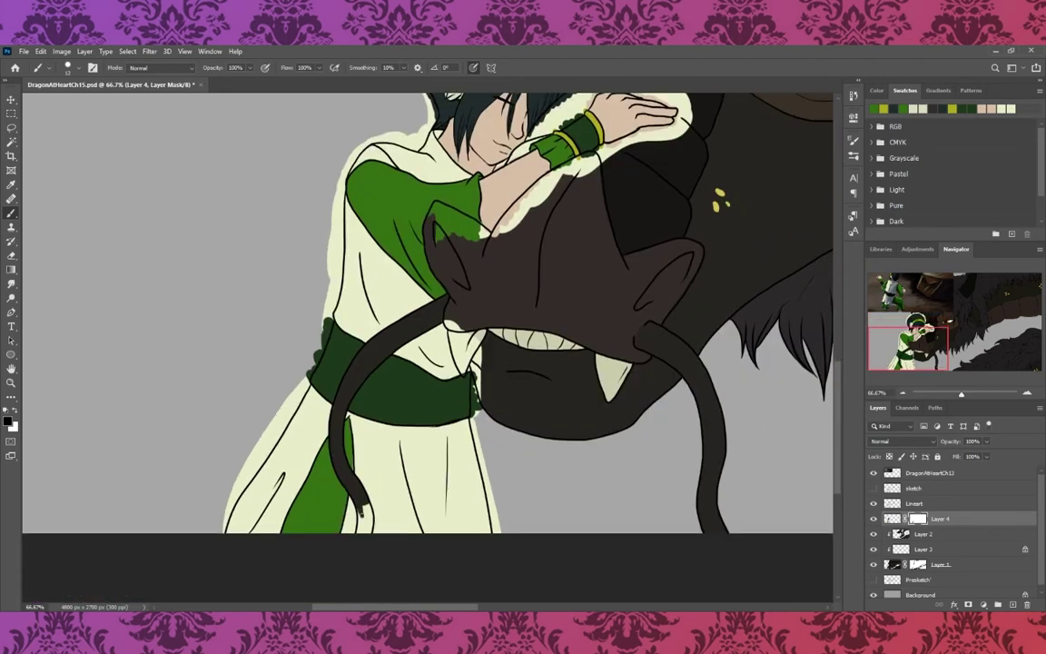
left_click_drag(360, 509, 369, 527)
- Trim the robe's stray edges, green bumps and hair halo, and extend the ear over the sleeve
left_click_drag(476, 366, 478, 410)
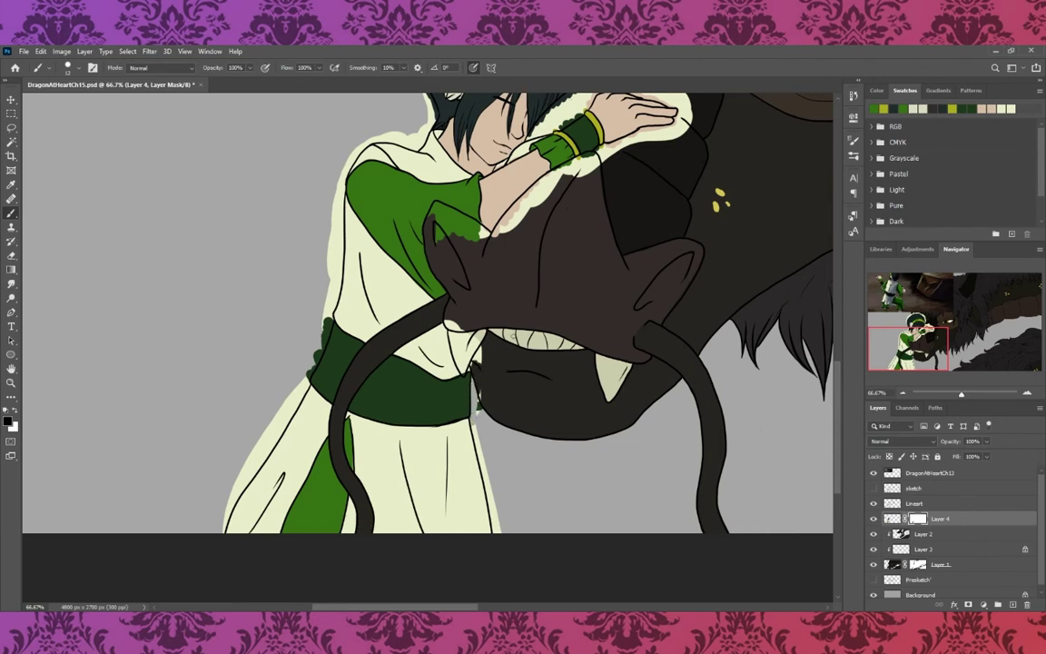
left_click_drag(404, 288, 414, 329)
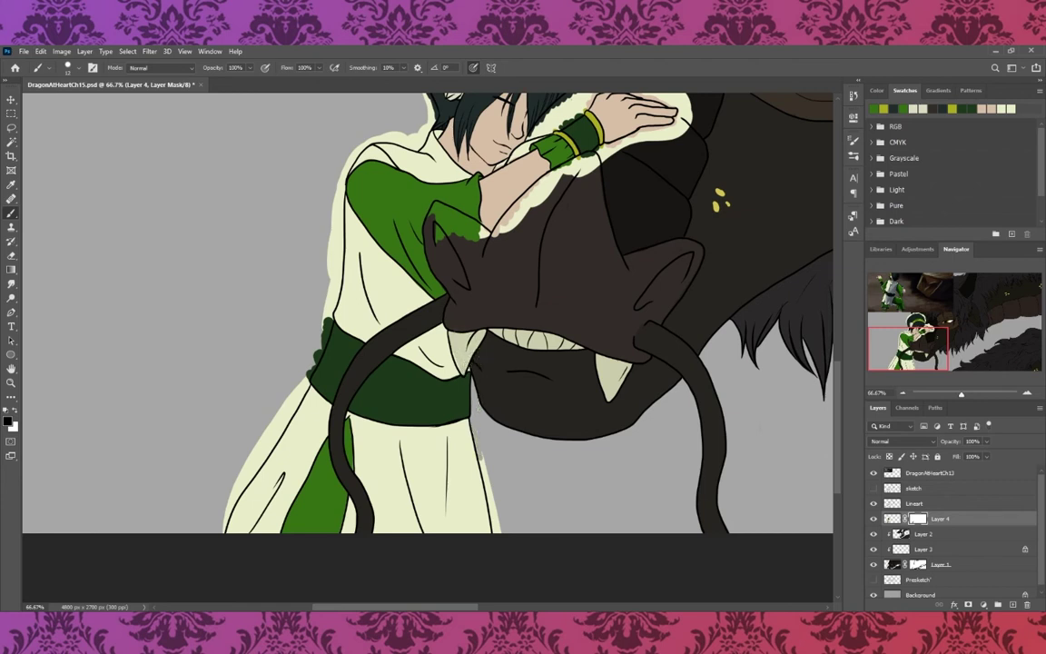
left_click_drag(430, 392, 445, 474)
mouse_move(236, 483)
left_mouse_down()
mouse_move(296, 401)
mouse_move(288, 414)
left_mouse_up()
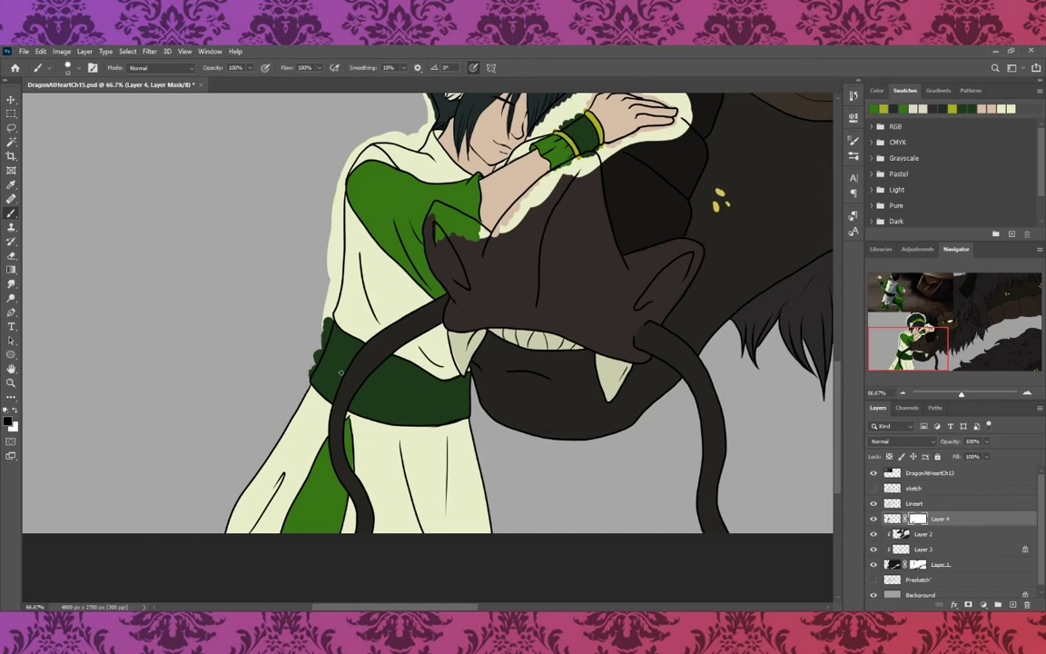
mouse_move(314, 363)
left_mouse_down()
mouse_move(354, 156)
mouse_move(339, 190)
left_mouse_up()
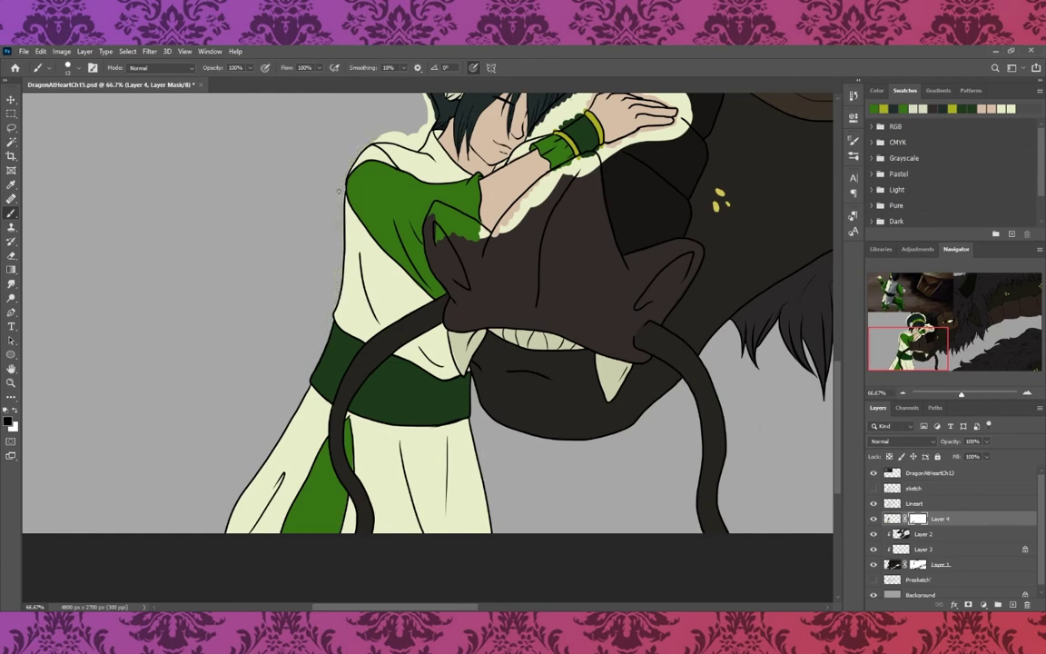
mouse_move(399, 114)
left_mouse_down()
mouse_move(382, 125)
mouse_move(415, 134)
left_mouse_up()
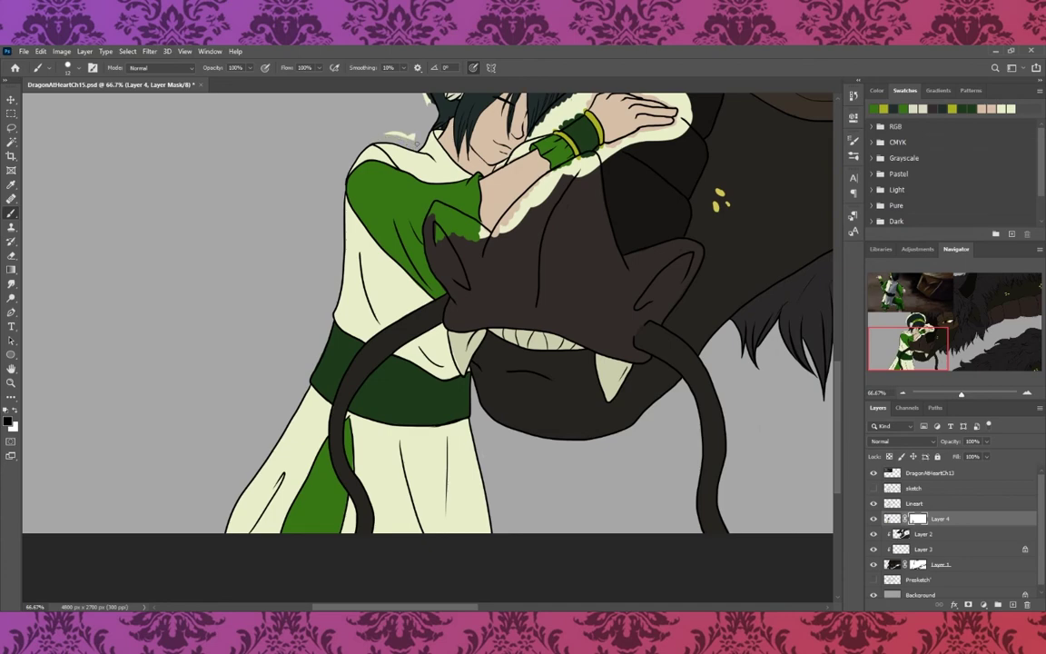
scroll(427, 345, "up", 2)
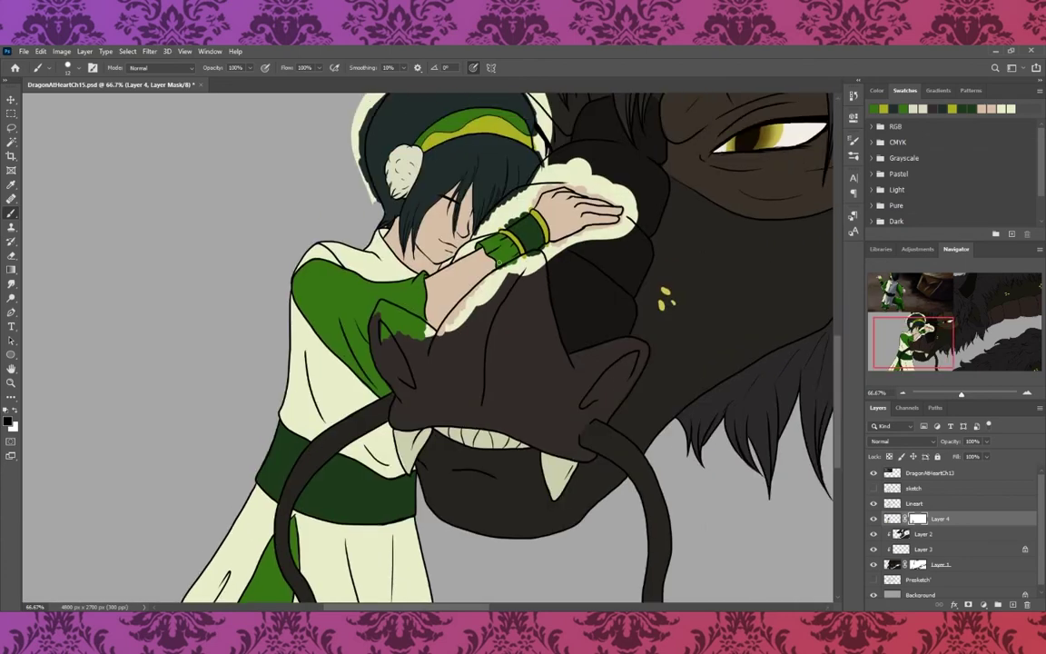
mouse_move(382, 301)
left_mouse_down()
mouse_move(390, 341)
mouse_move(432, 330)
mouse_move(401, 290)
mouse_move(428, 258)
left_mouse_up()
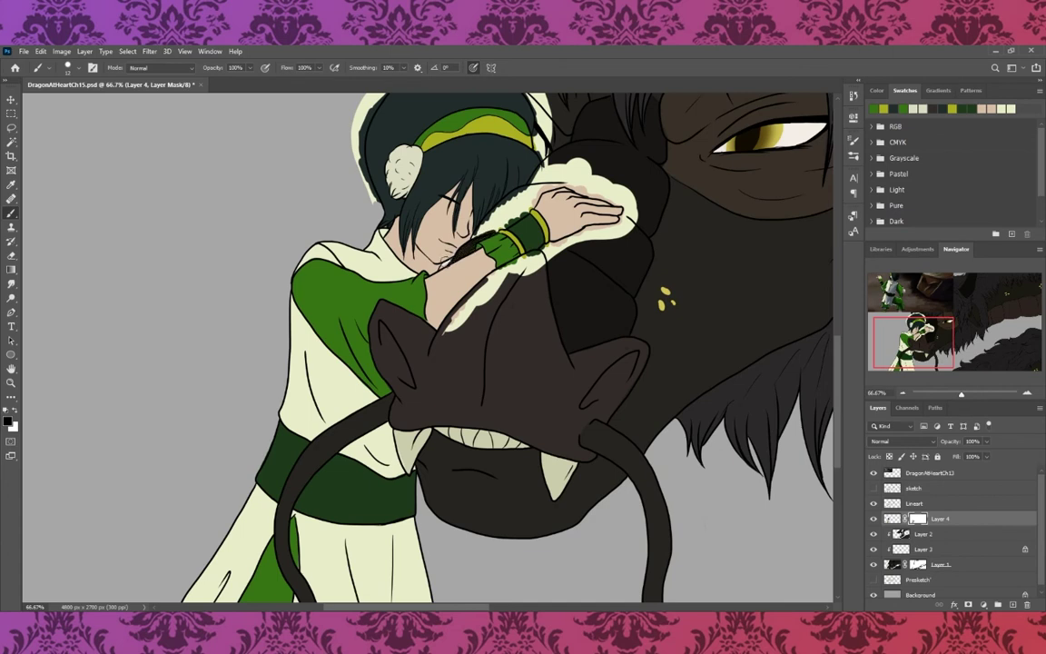
key("ctrl+2")
- Sample the beige skin tone from the canvas with the Eyedropper
key("i")
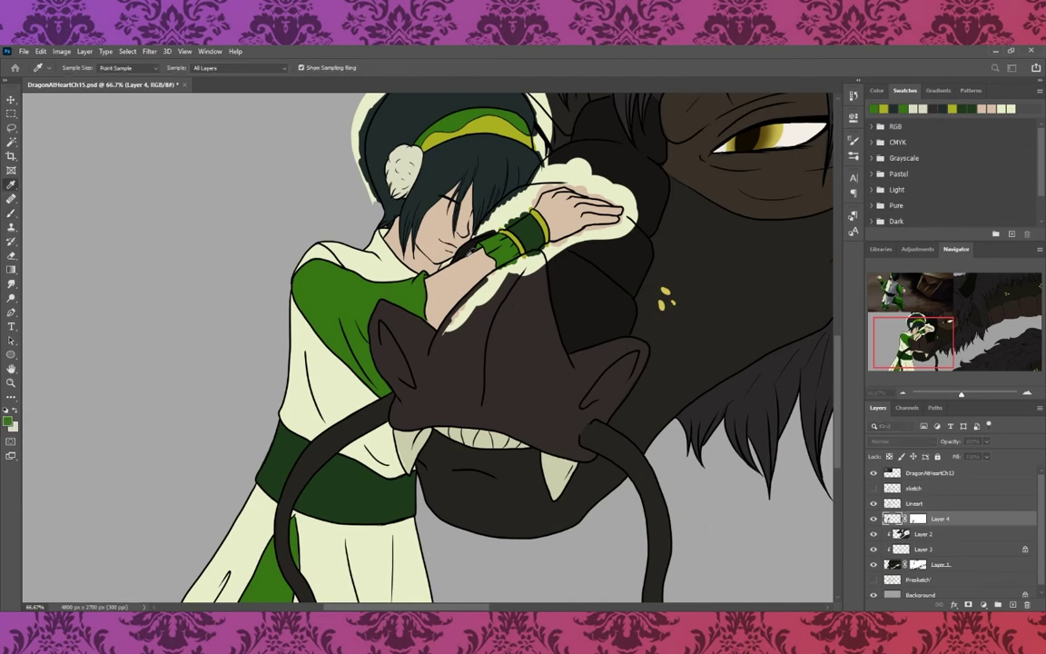
left_click(406, 235)
key("b")
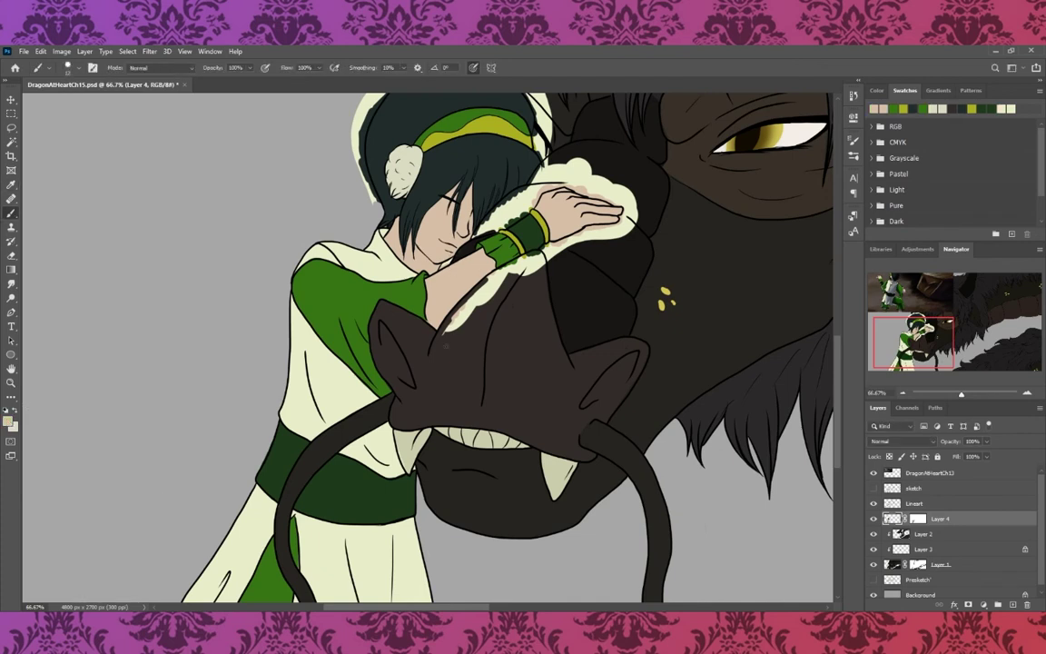
key("i")
key("b")
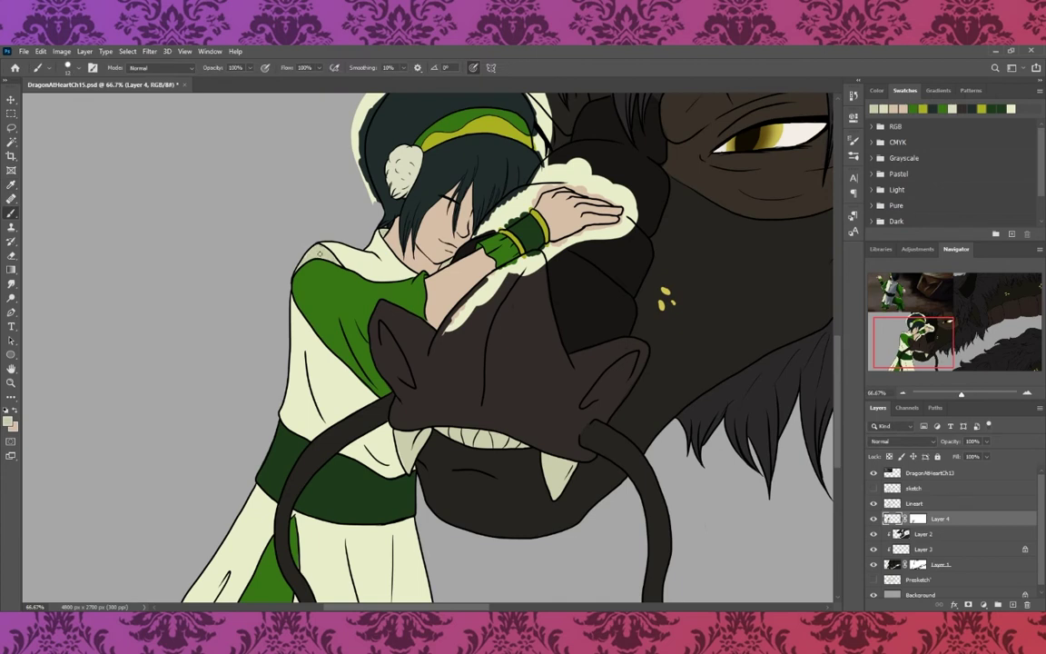
- On Layer 4's mask, hide the light halo by the chin, wrist, hair and forearm
left_click(911, 517)
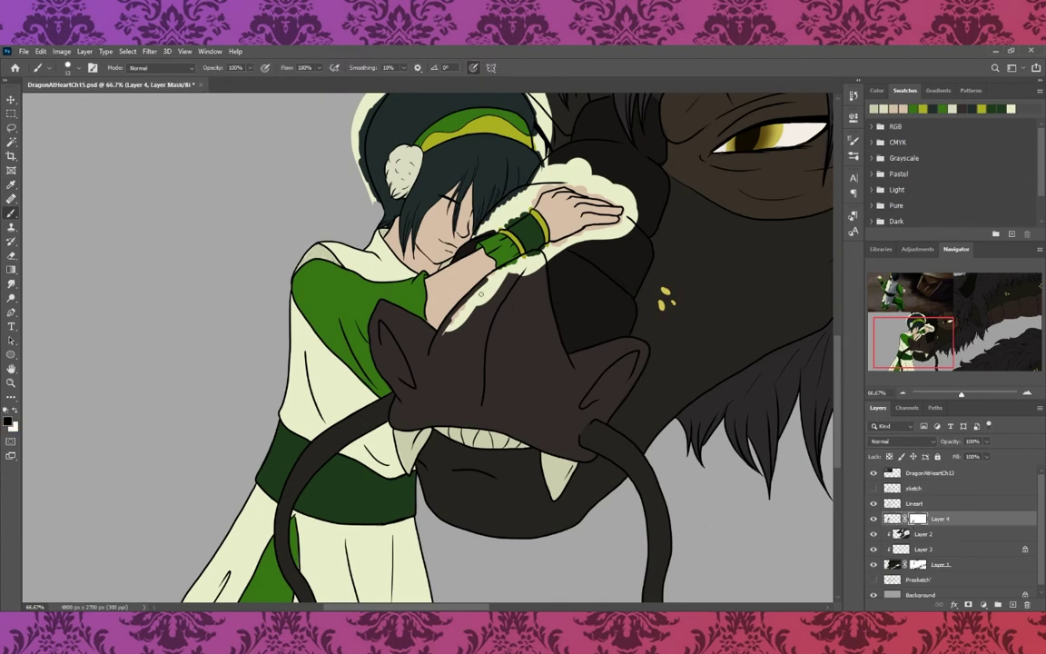
mouse_move(463, 238)
left_mouse_down()
mouse_move(481, 231)
mouse_move(477, 240)
mouse_move(461, 240)
mouse_move(516, 191)
mouse_move(540, 197)
left_mouse_up()
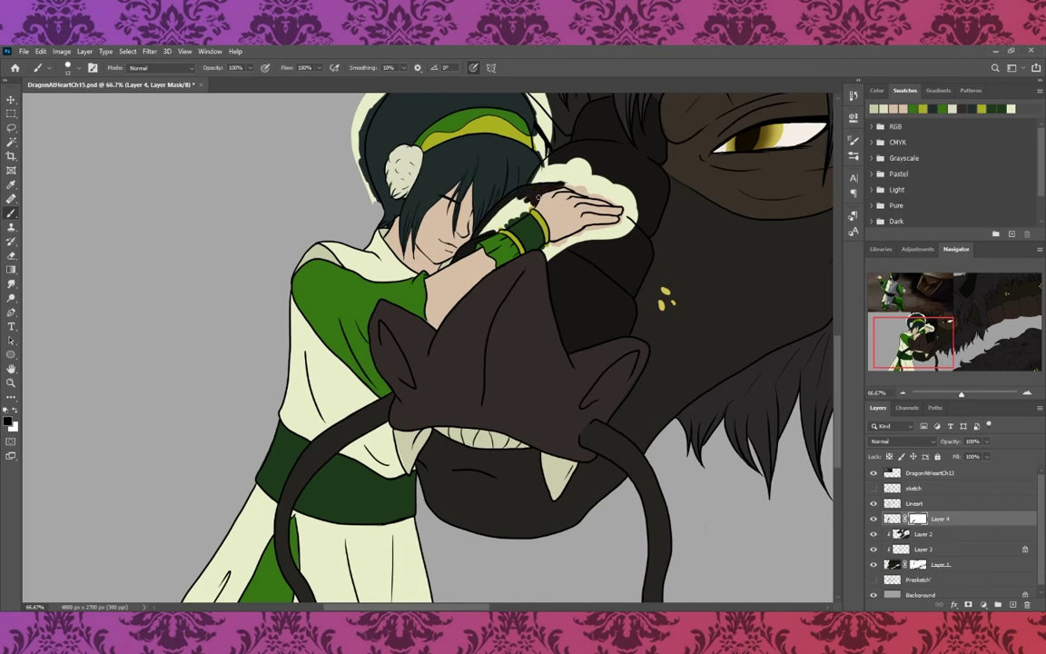
mouse_move(470, 193)
left_mouse_down()
mouse_move(461, 199)
mouse_move(507, 220)
left_mouse_up()
- Mask away the light halo along the right, left and top edges of the girl's hair
scroll(490, 264, "up", 5)
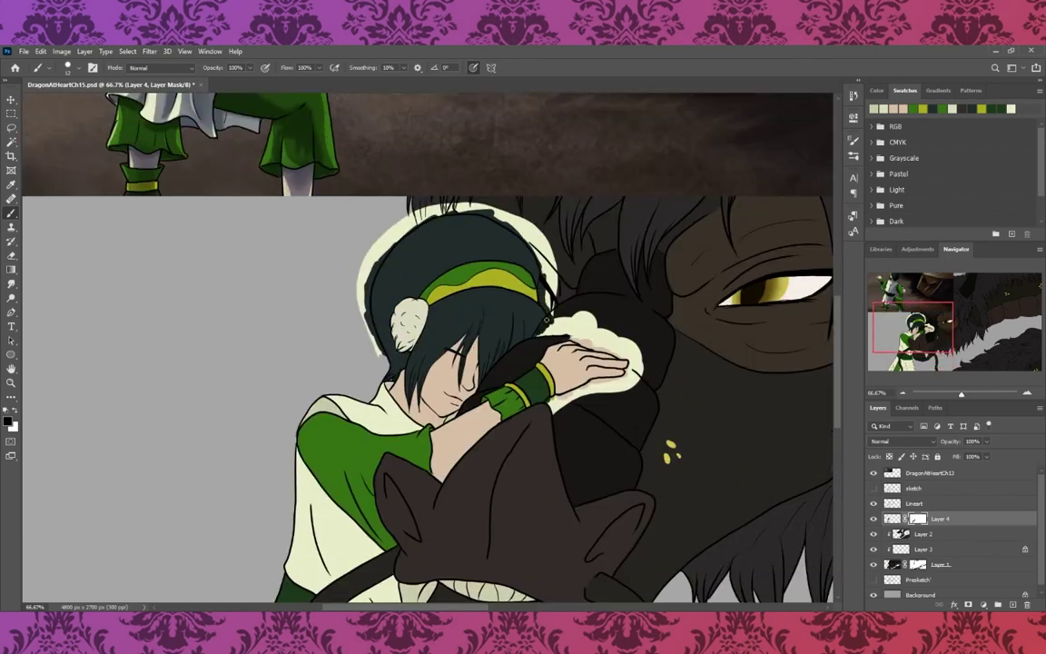
left_click_drag(551, 304, 525, 218)
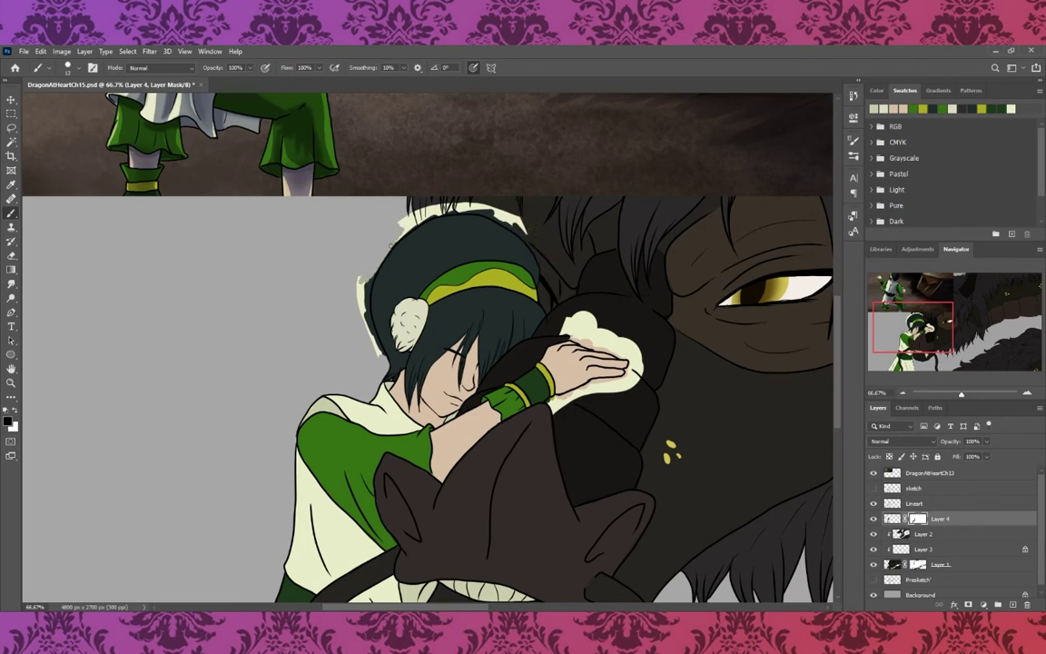
left_click_drag(363, 282, 400, 222)
left_click_drag(367, 280, 378, 336)
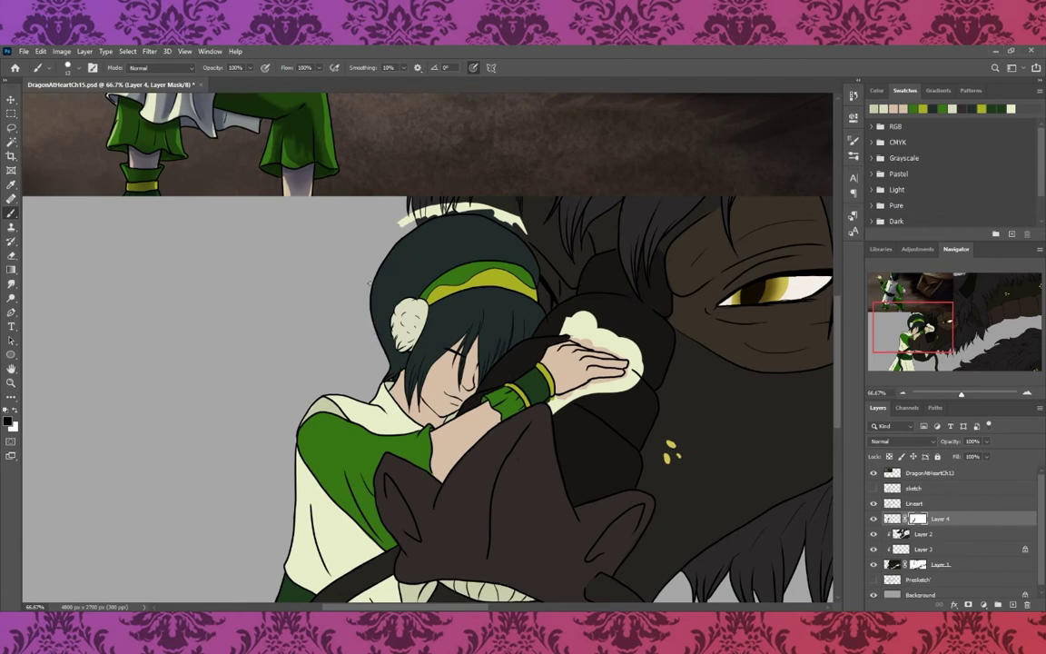
left_click_drag(400, 223, 456, 210)
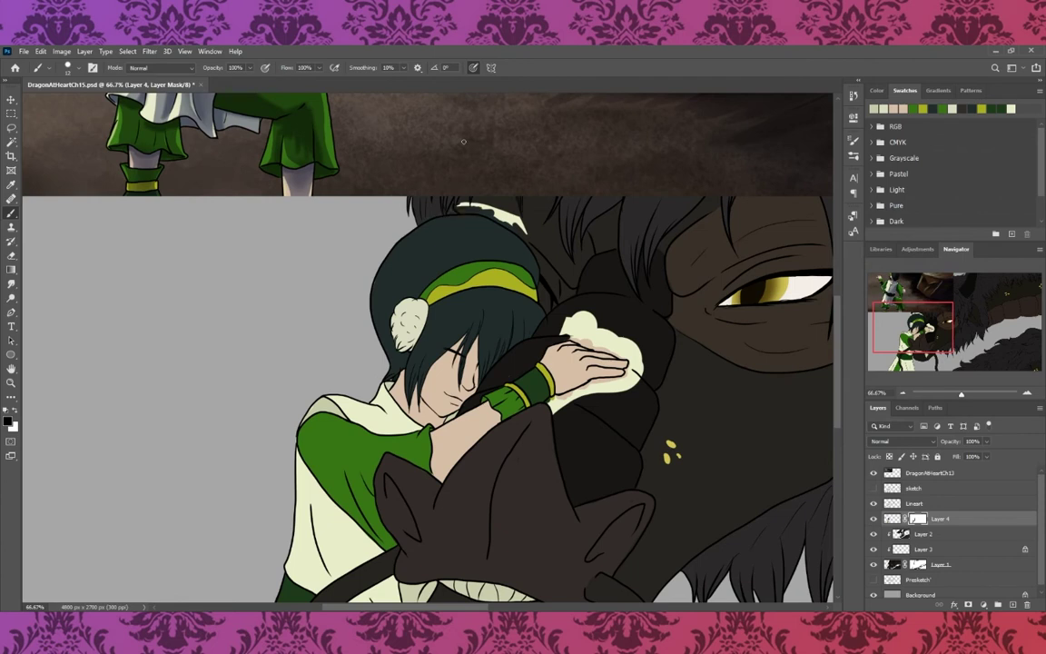
left_click_drag(521, 207, 485, 224)
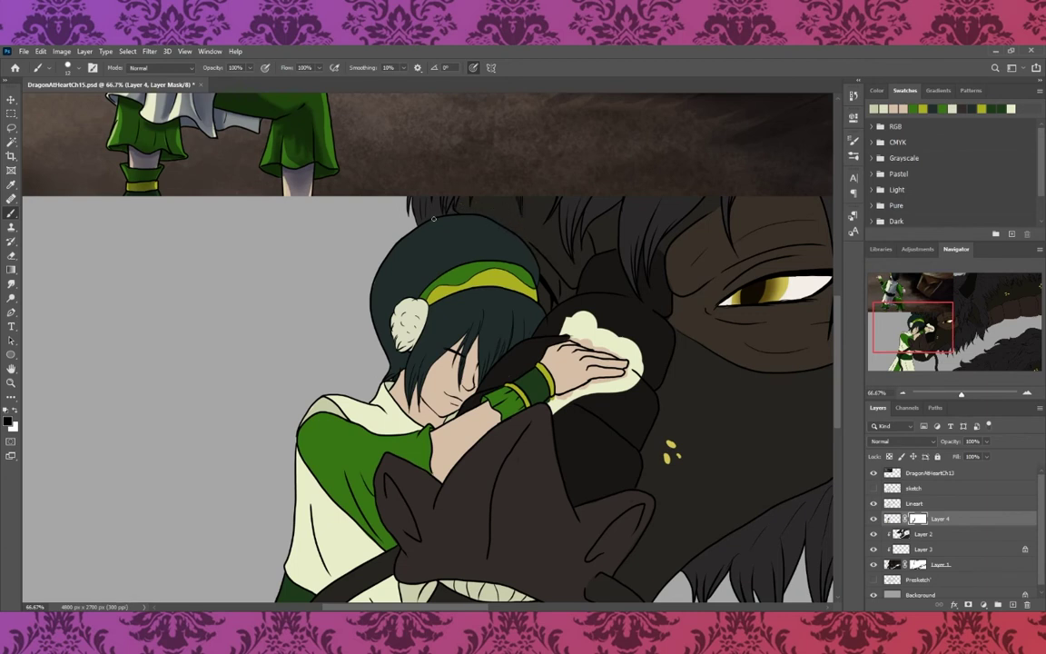
- Save the file and, with a larger brush, mask the pale fluff beside the girl's hand
key("bracketright")
key("ctrl+s")
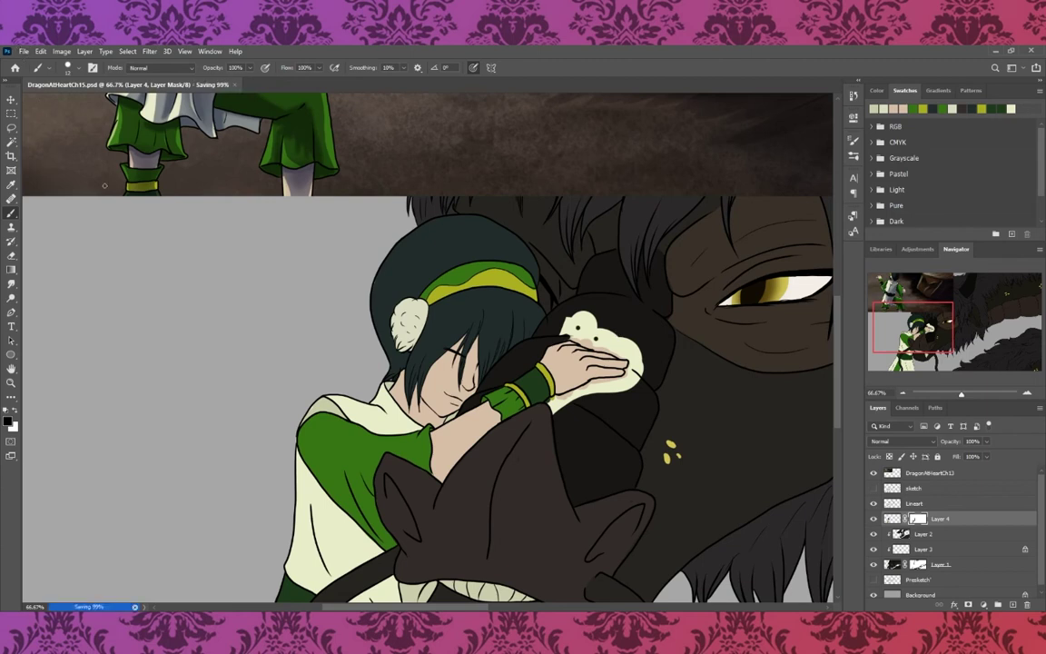
mouse_move(636, 368)
left_mouse_down()
mouse_move(630, 389)
mouse_move(640, 382)
left_mouse_up()
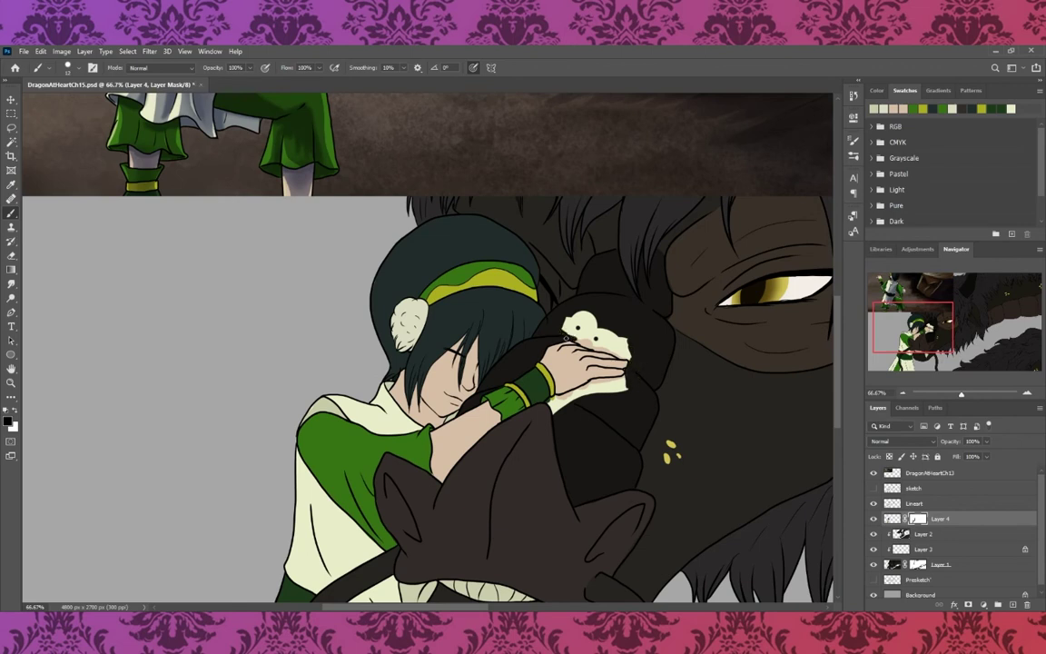
mouse_move(566, 337)
left_mouse_down()
mouse_move(611, 347)
mouse_move(591, 315)
left_mouse_up()
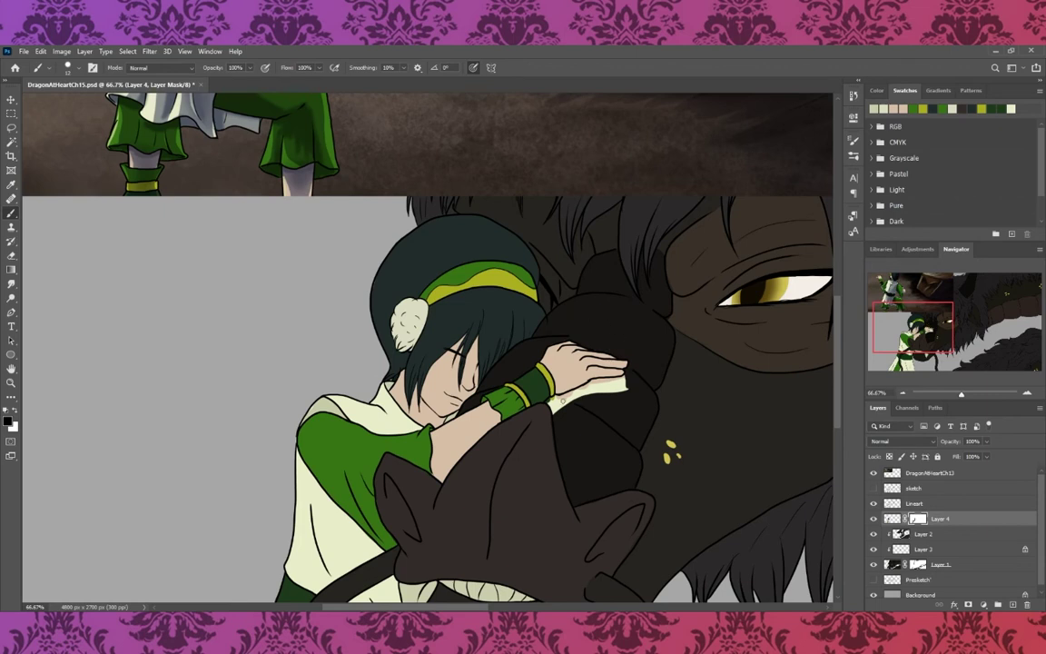
left_click_drag(560, 395, 549, 410)
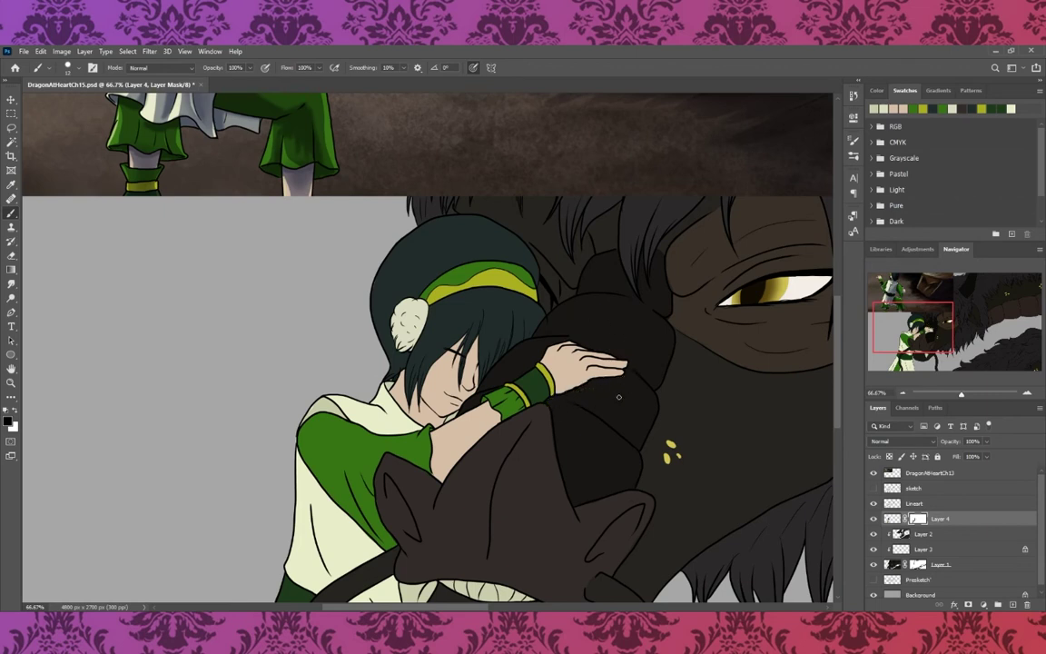
key("ctrl+minus")
key("ctrl+minus")
key("ctrl+minus")
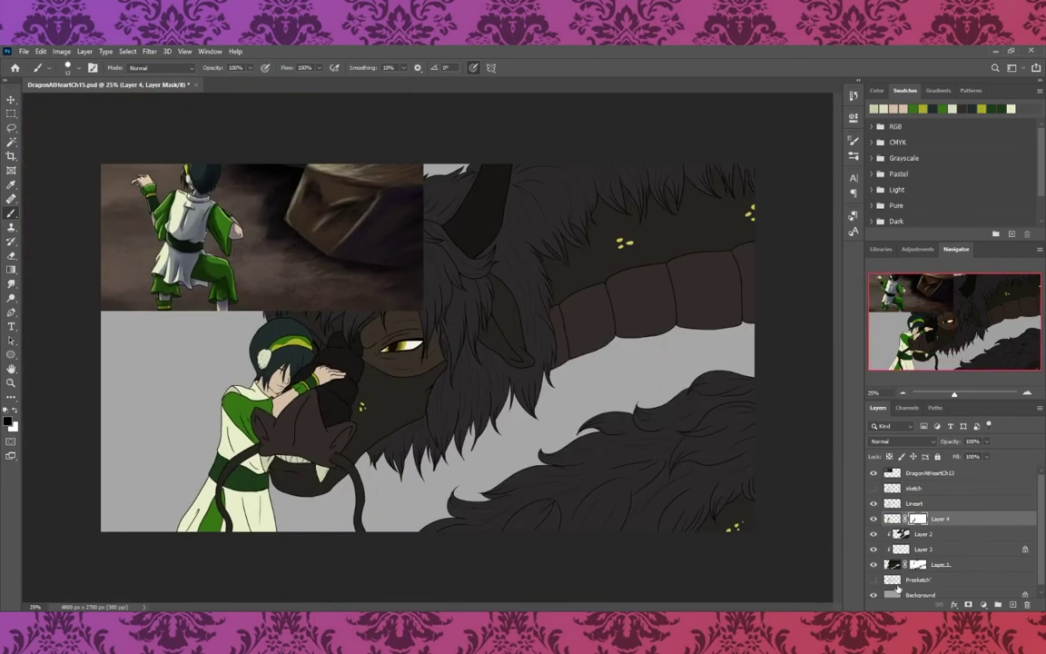
- Hide the reference layer, show Presketch, and lay a grey-blue base stroke on a new layer
left_click(873, 472)
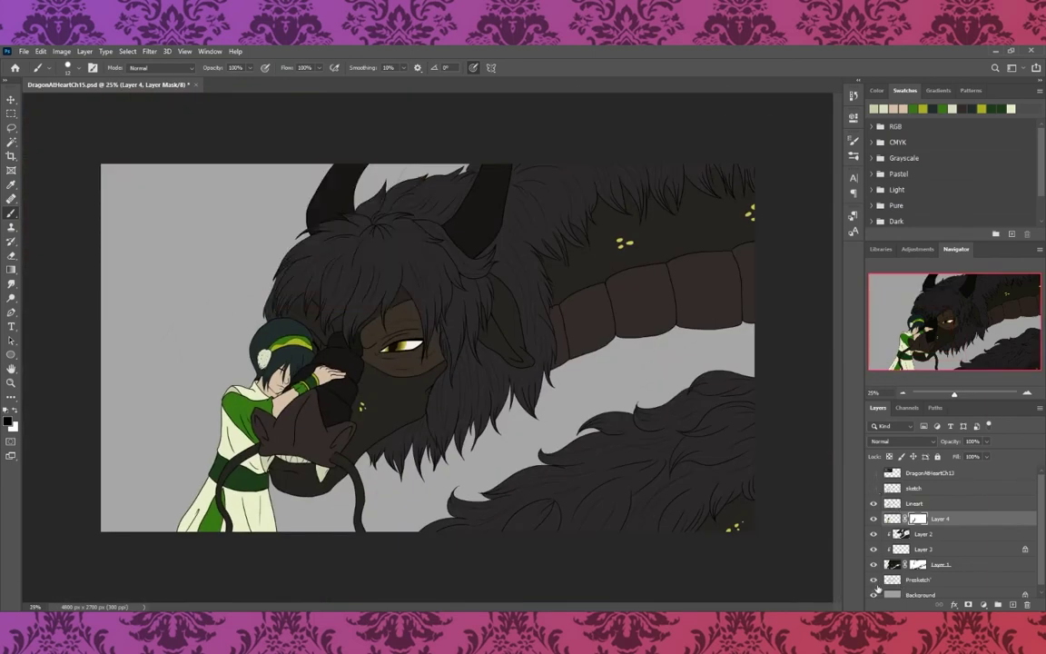
left_click(874, 579)
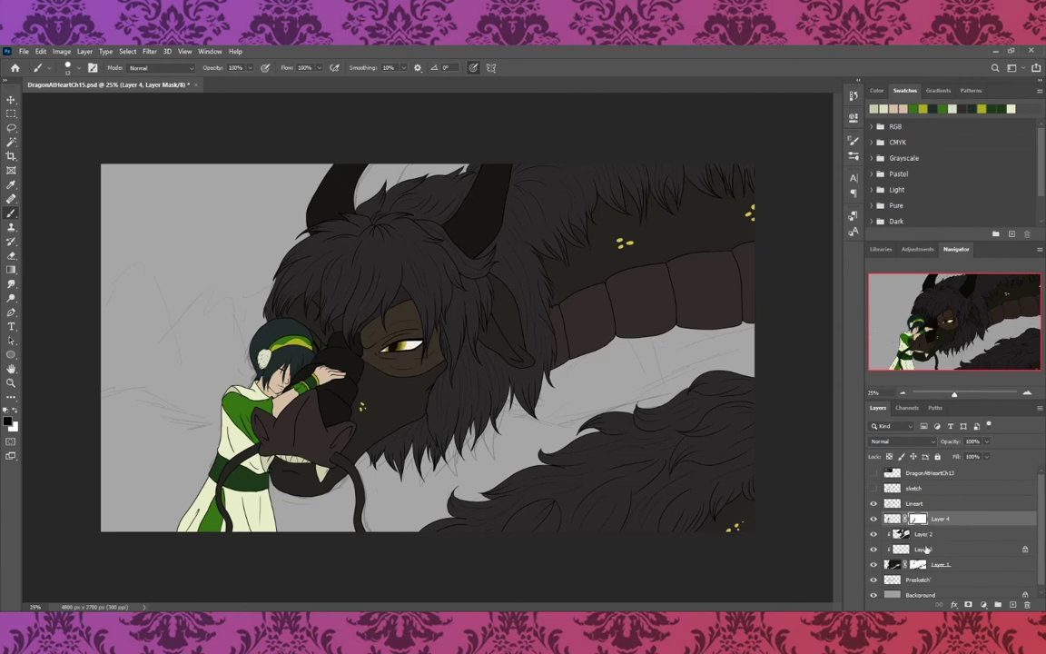
key("ctrl+shift+alt+n")
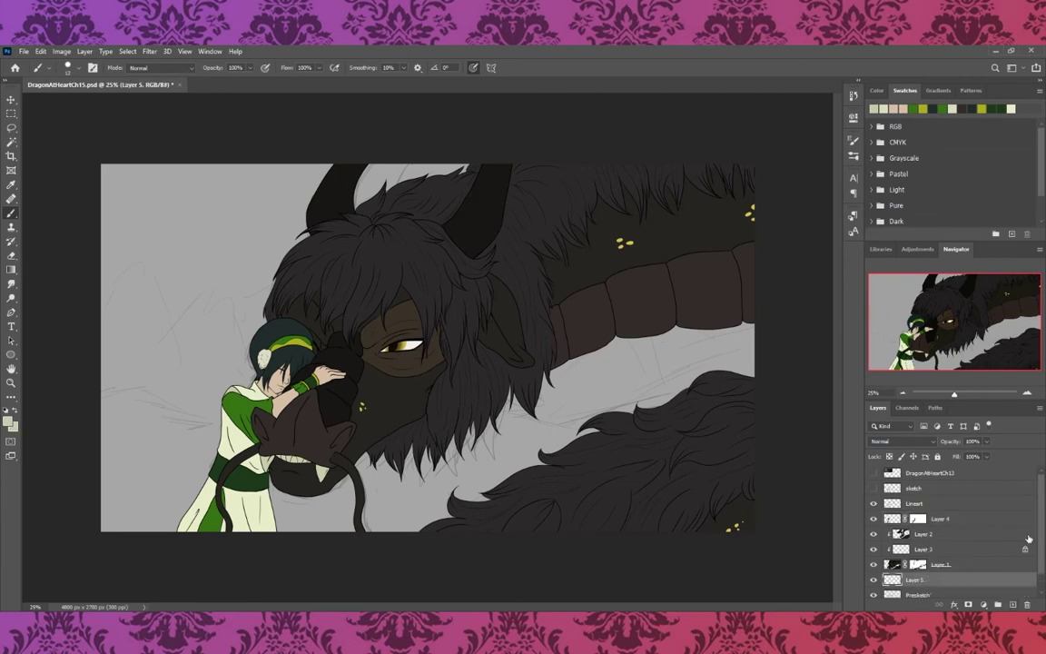
key("i")
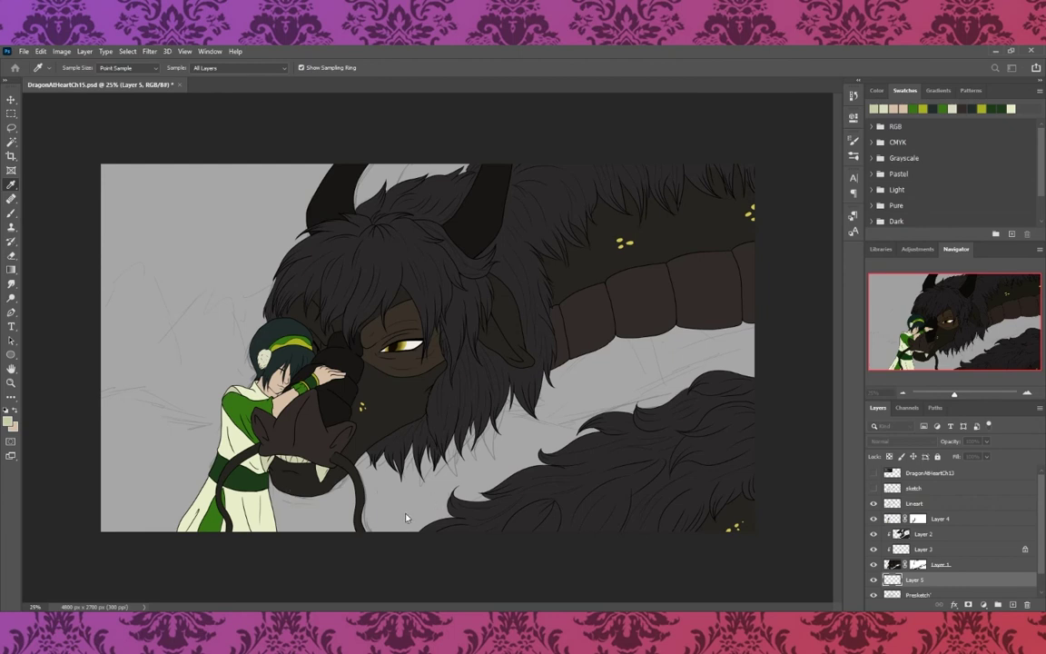
left_click(367, 417)
key("b")
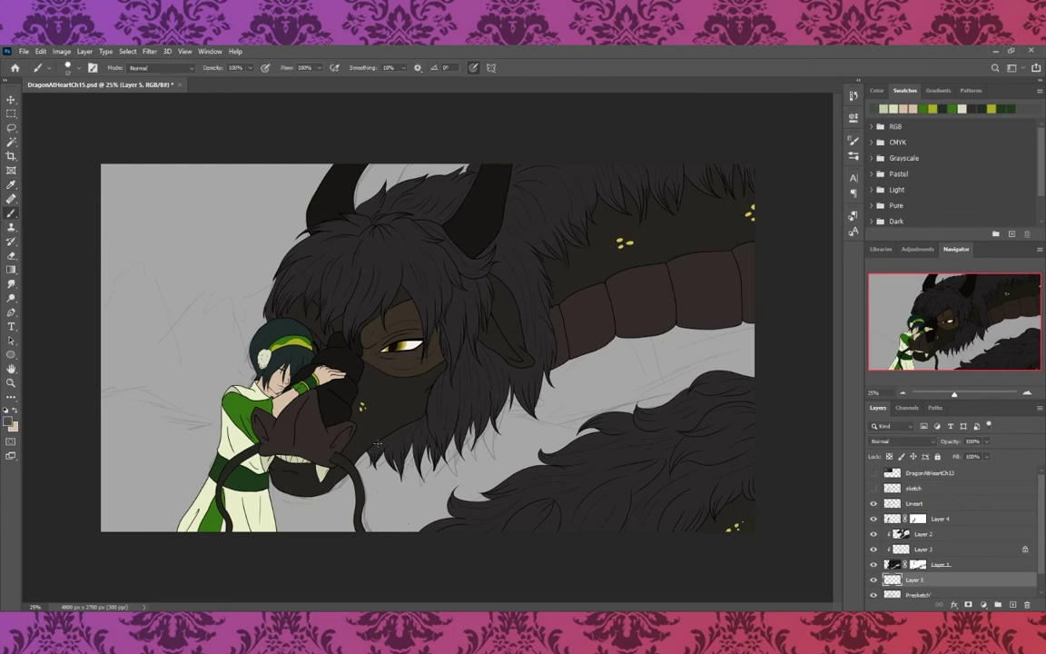
key("bracketright")
key("bracketright")
left_click_drag(101, 392, 291, 444)
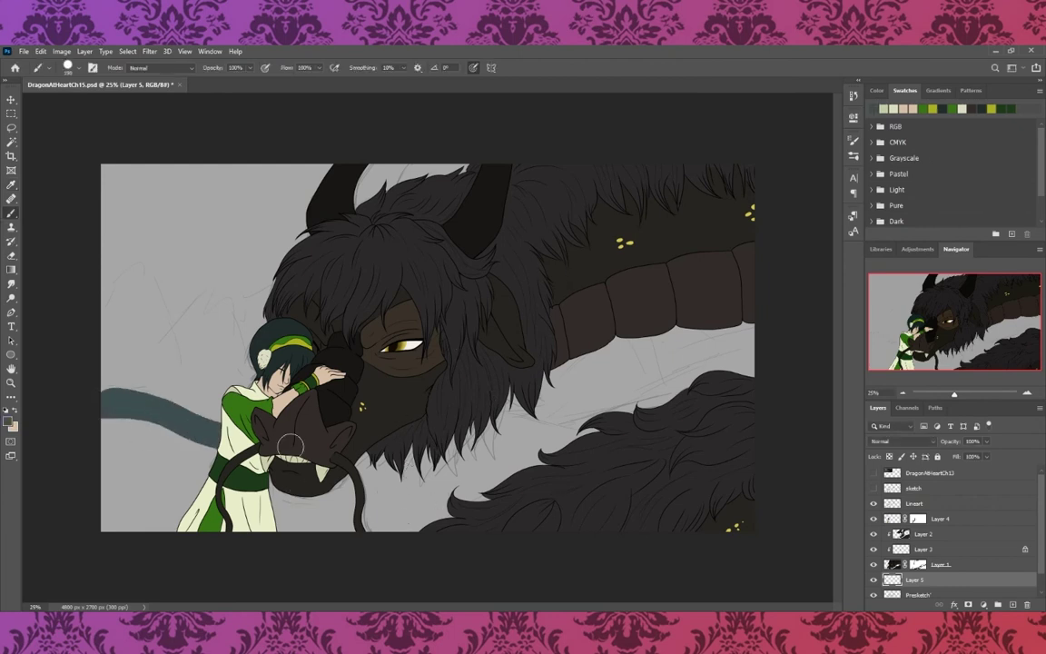
- Sample a brown from the reference image and paint a flat-topped brown ground across the bottom
left_click(873, 472)
key("i")
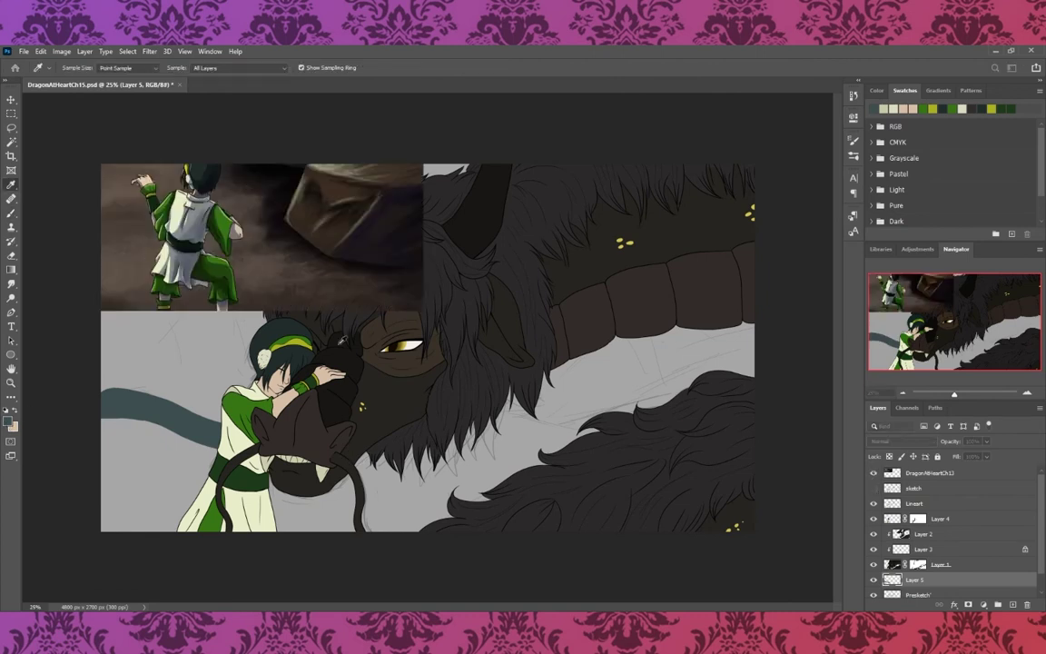
left_click(308, 306)
key("b")
left_click(874, 472)
mouse_move(104, 392)
left_mouse_down()
mouse_move(148, 406)
mouse_move(181, 390)
mouse_move(118, 445)
mouse_move(128, 504)
mouse_move(290, 471)
mouse_move(298, 447)
mouse_move(373, 532)
mouse_move(544, 355)
mouse_move(530, 507)
mouse_move(556, 338)
mouse_move(708, 470)
left_mouse_up()
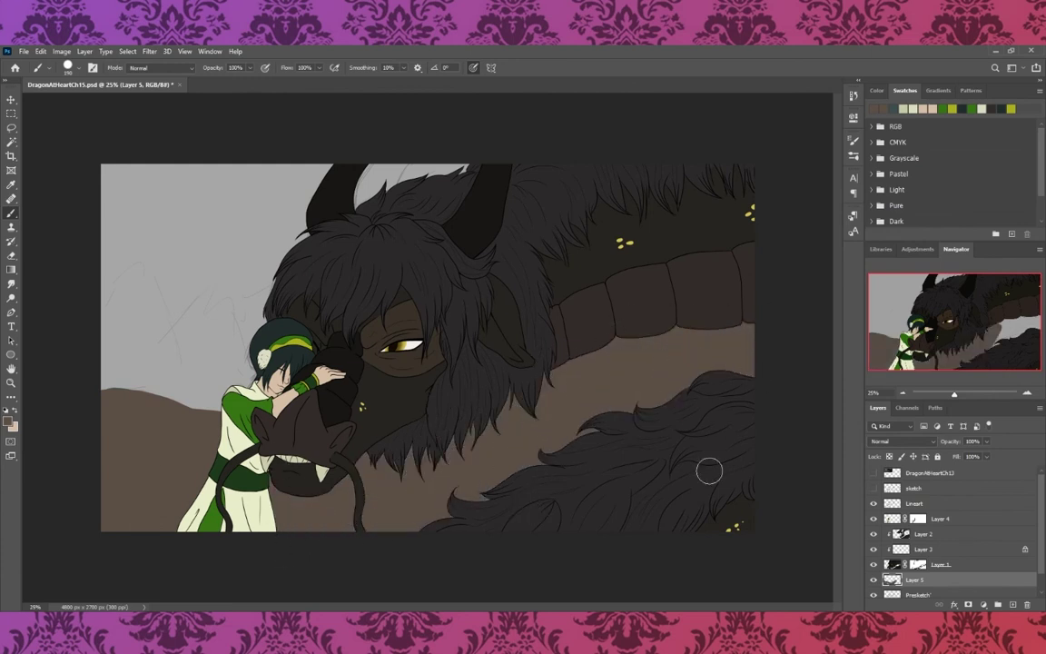
left_click_drag(164, 409, 287, 408)
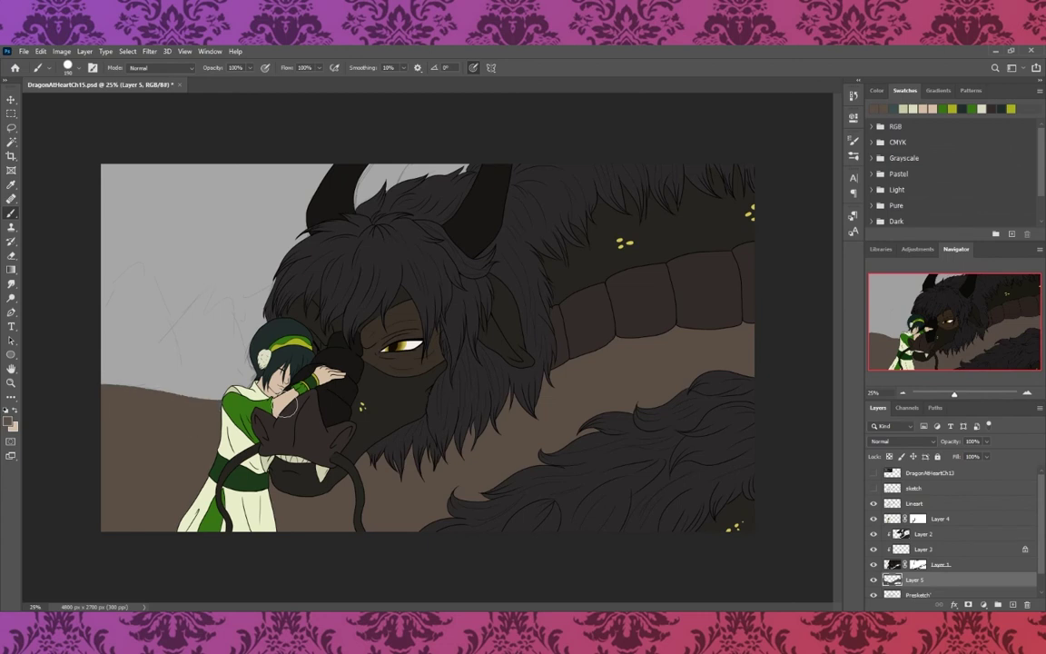
- Paint blue sky, then a soft yellow glow with a 1500 brush at 47% opacity
key("i")
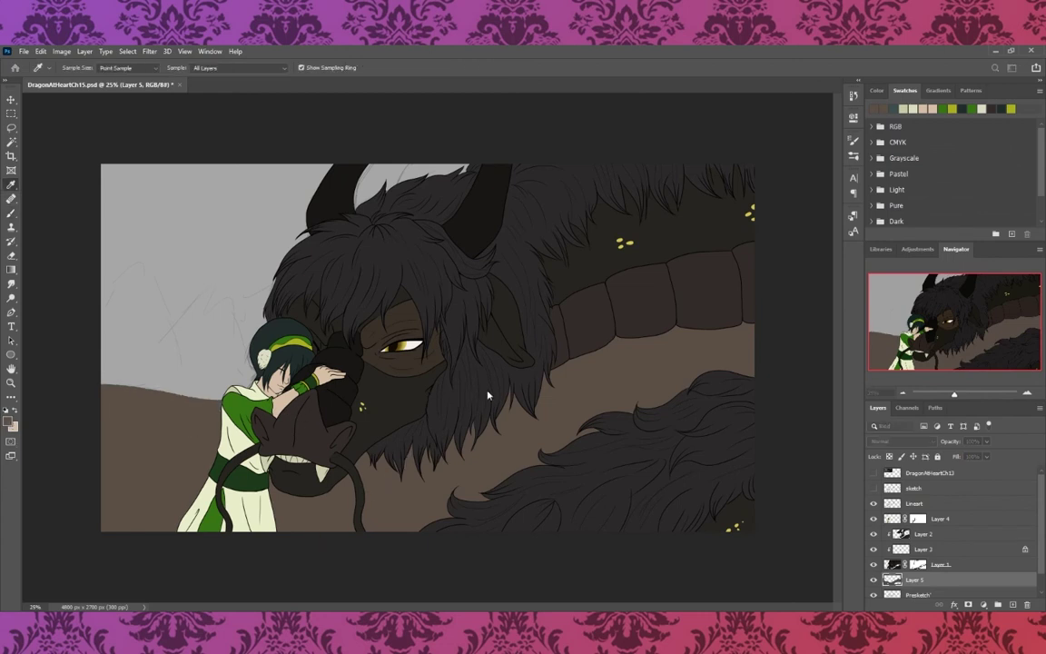
key("b")
mouse_move(113, 177)
left_mouse_down()
mouse_move(137, 236)
mouse_move(278, 247)
mouse_move(314, 195)
left_mouse_up()
key("i")
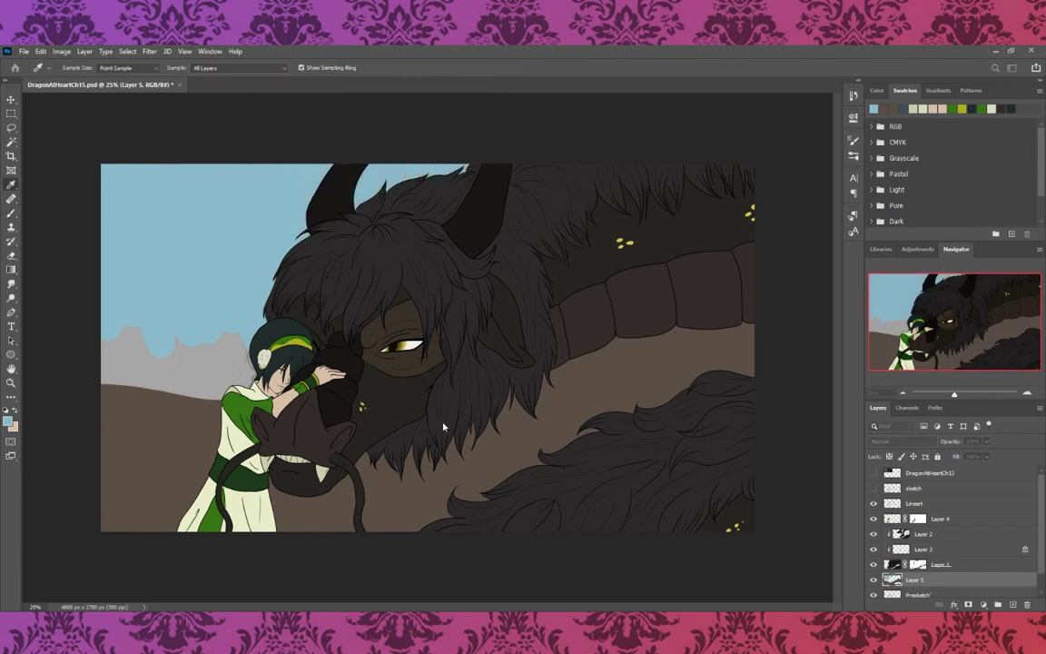
key("b")
left_click(418, 346, "alt")
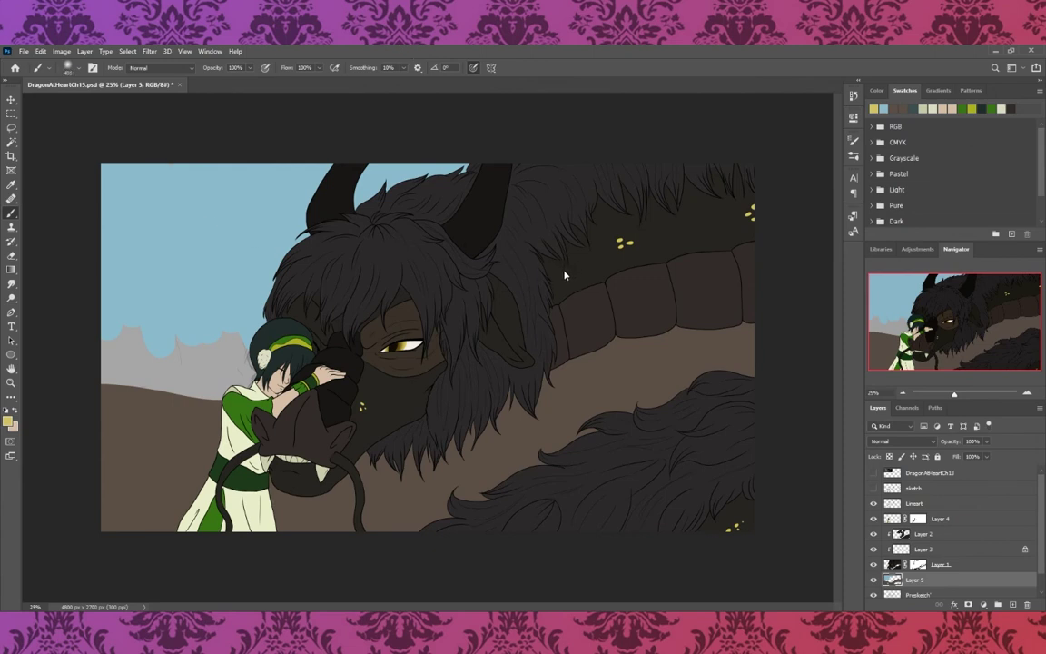
key("4")
key("7")
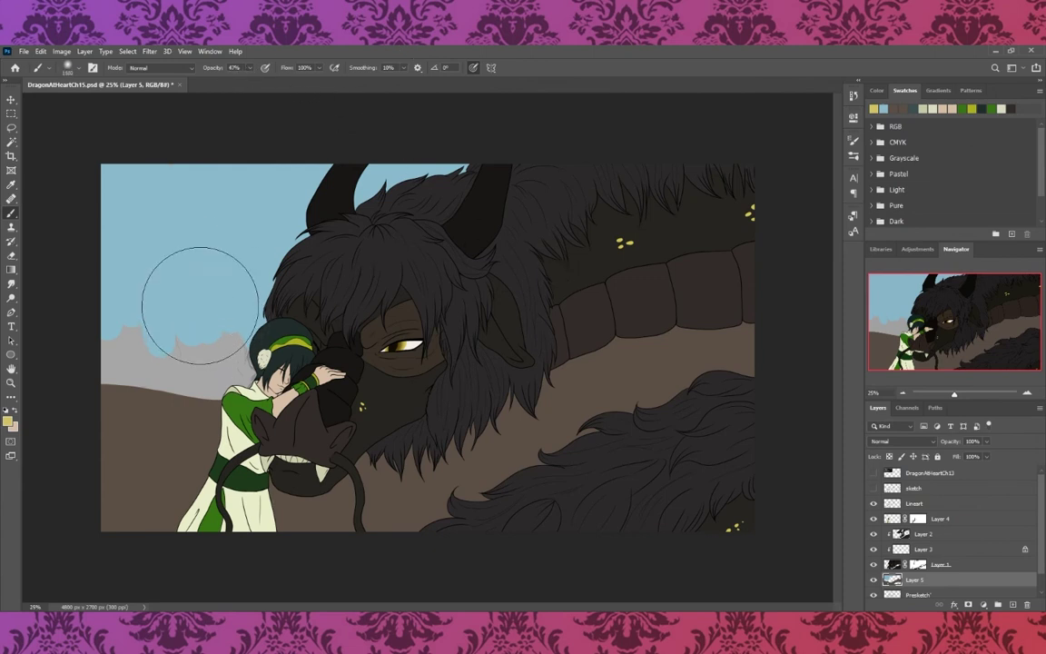
mouse_move(168, 299)
left_mouse_down()
mouse_move(254, 300)
mouse_move(318, 238)
left_mouse_up()
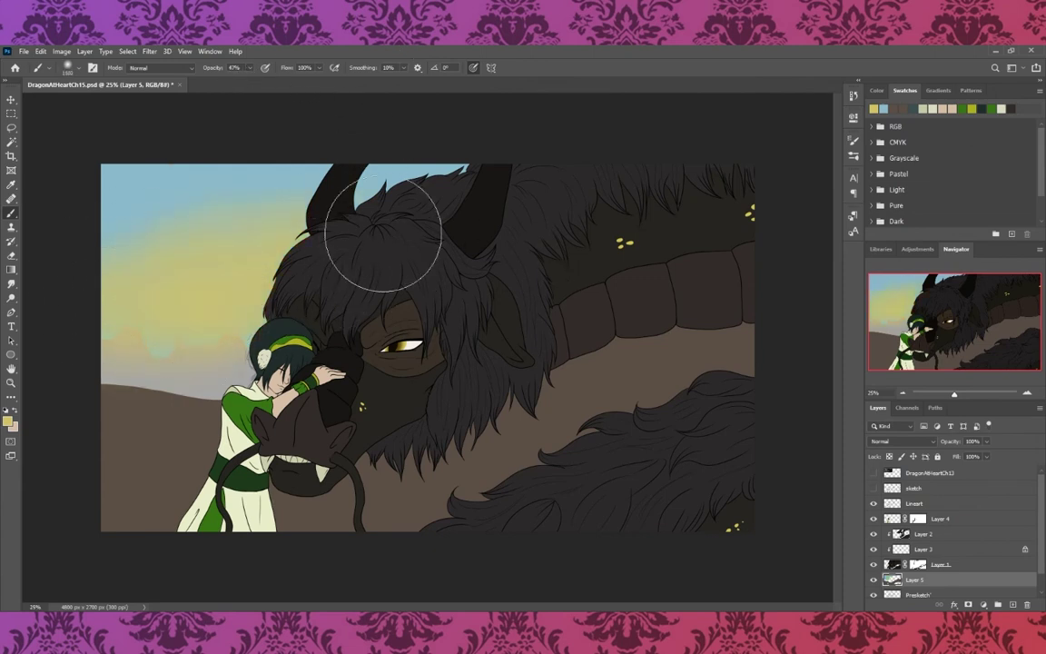
- Paint an orange-brown streak across the sky and sample a dark fur colour
key("i")
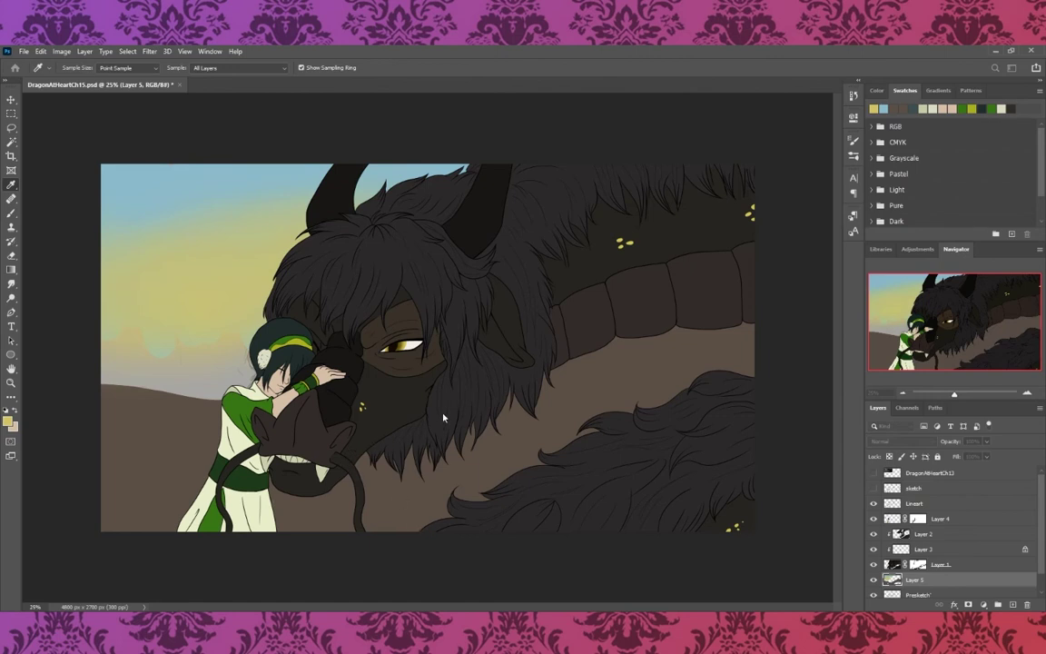
left_click(404, 346)
key("b")
left_click_drag(263, 307, 109, 309)
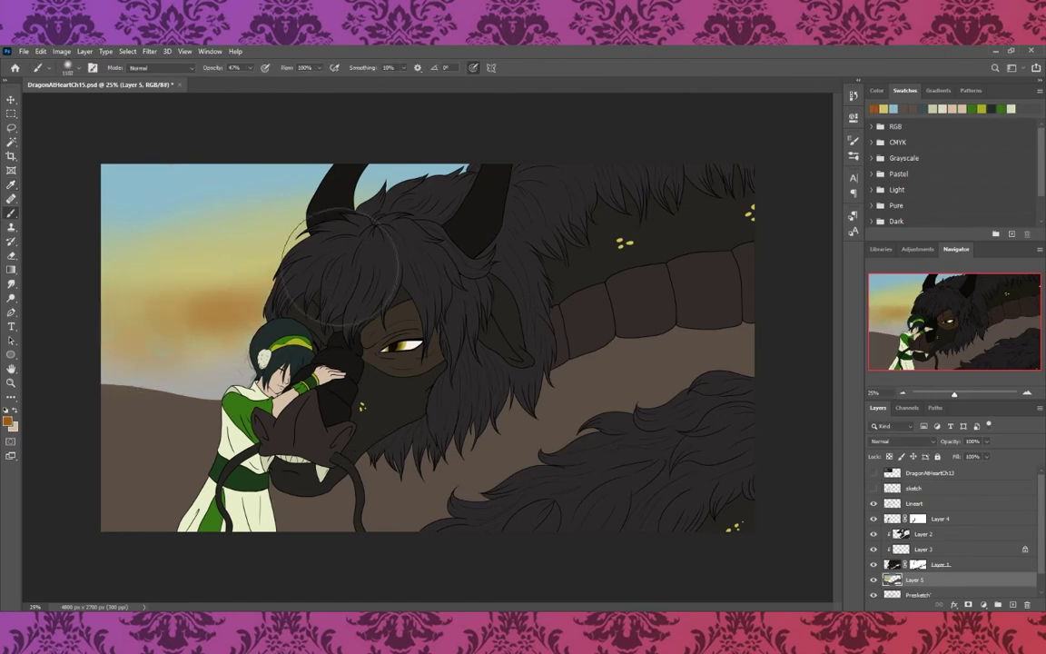
key("i")
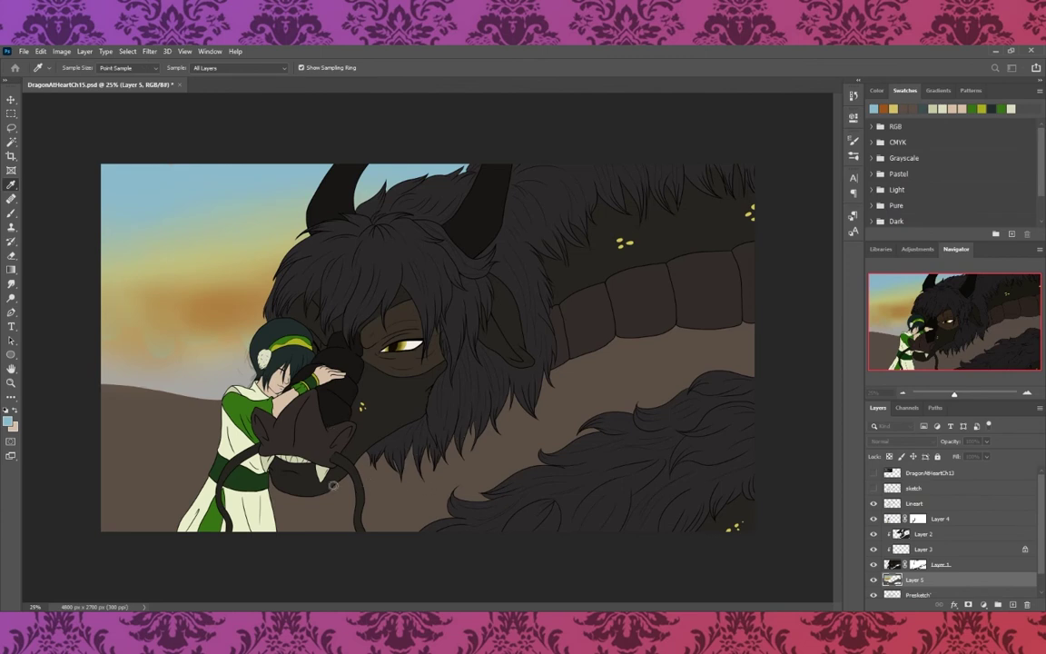
left_click(348, 427)
key("b")
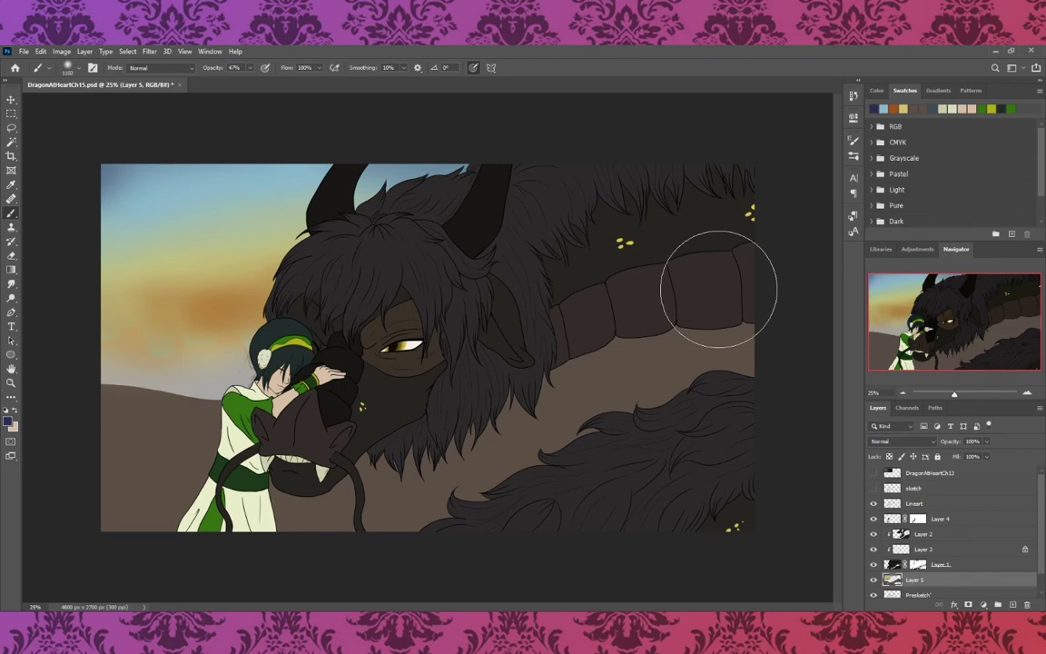
- Select the brown ground with the Magic Wand and isolate it on its own layer
key("l")
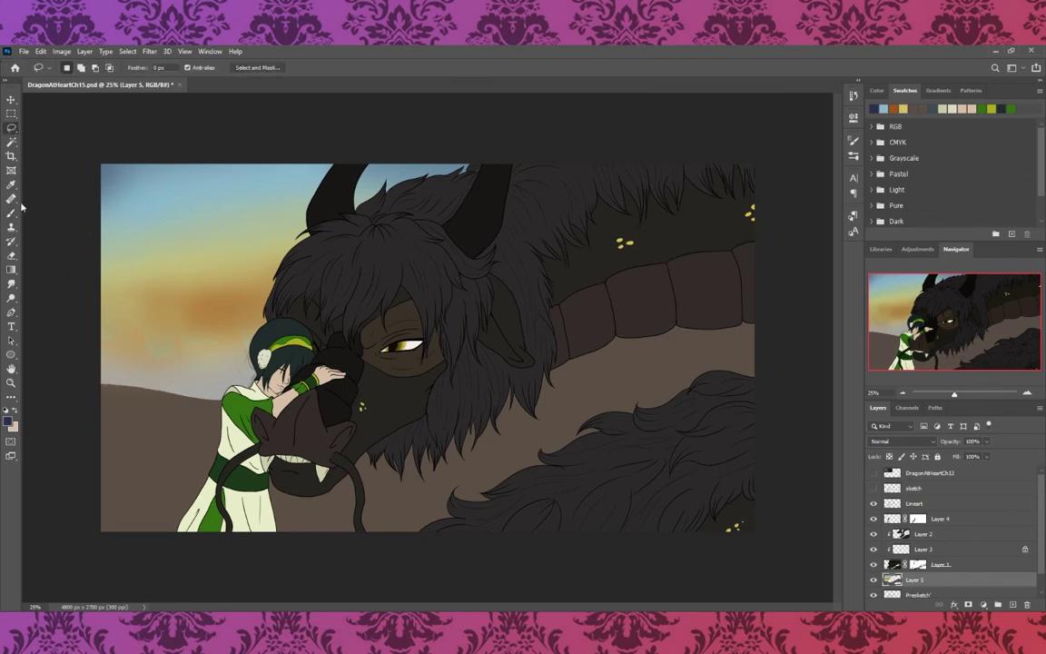
key("w")
left_click(168, 421)
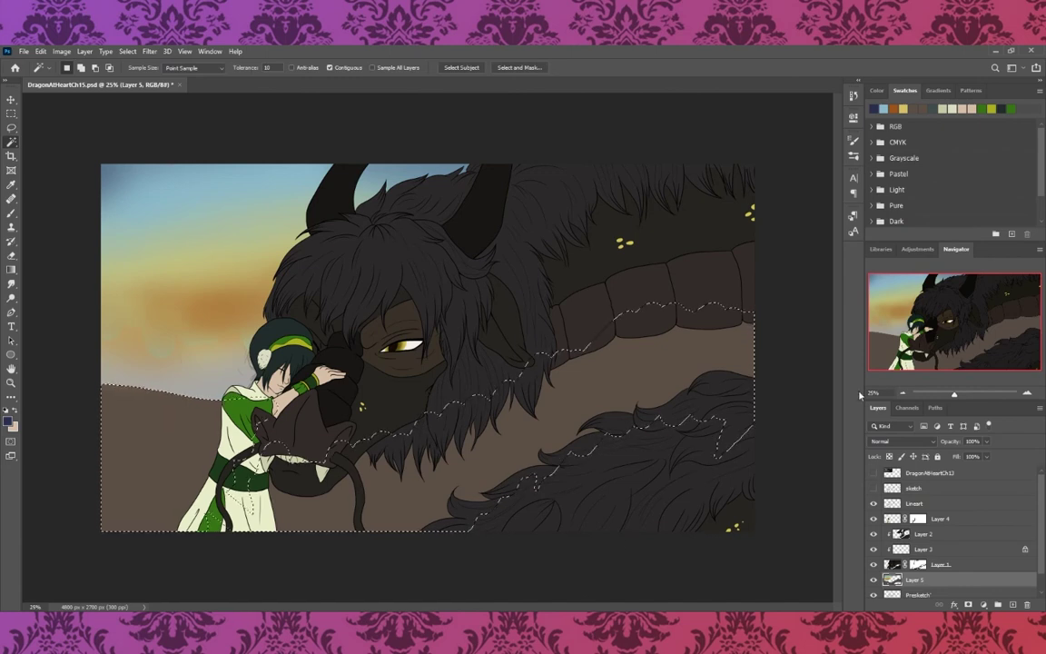
key("ctrl+BackSpace")
key("ctrl+d")
left_click(1013, 603)
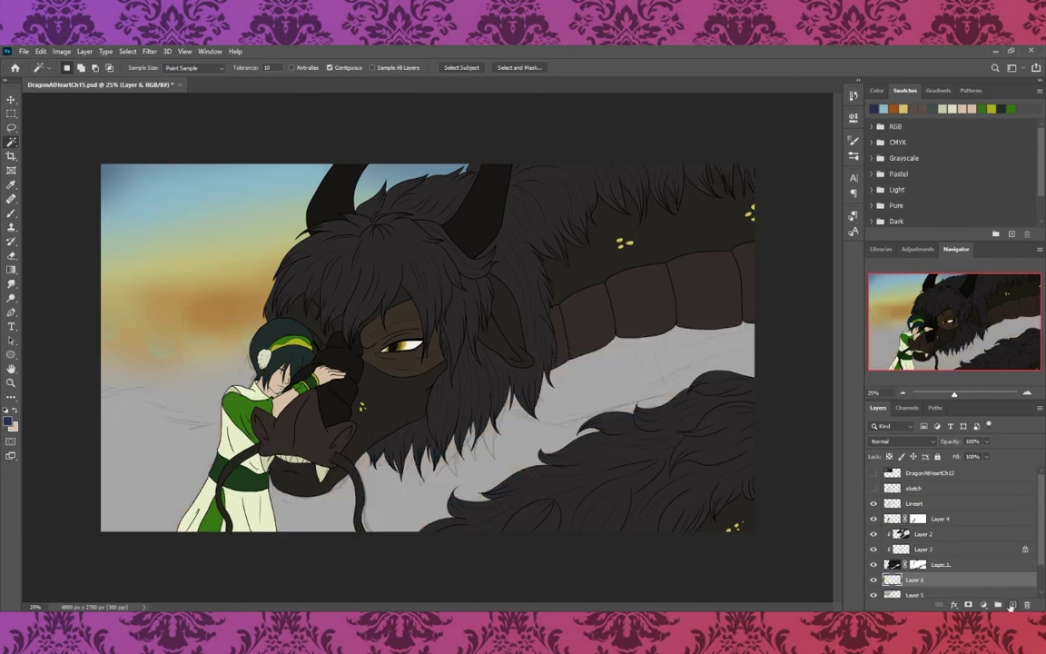
key("alt+BackSpace")
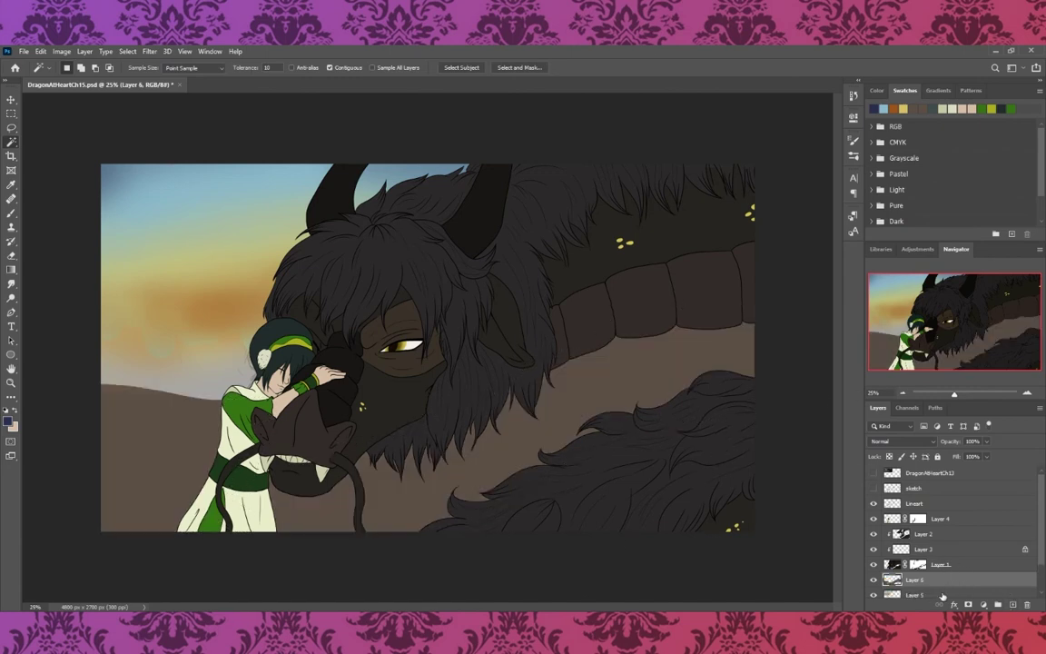
- On a new layer, stamp dark pine trees across the left background and horizon
key("ctrl+shift+alt+n")
key("i")
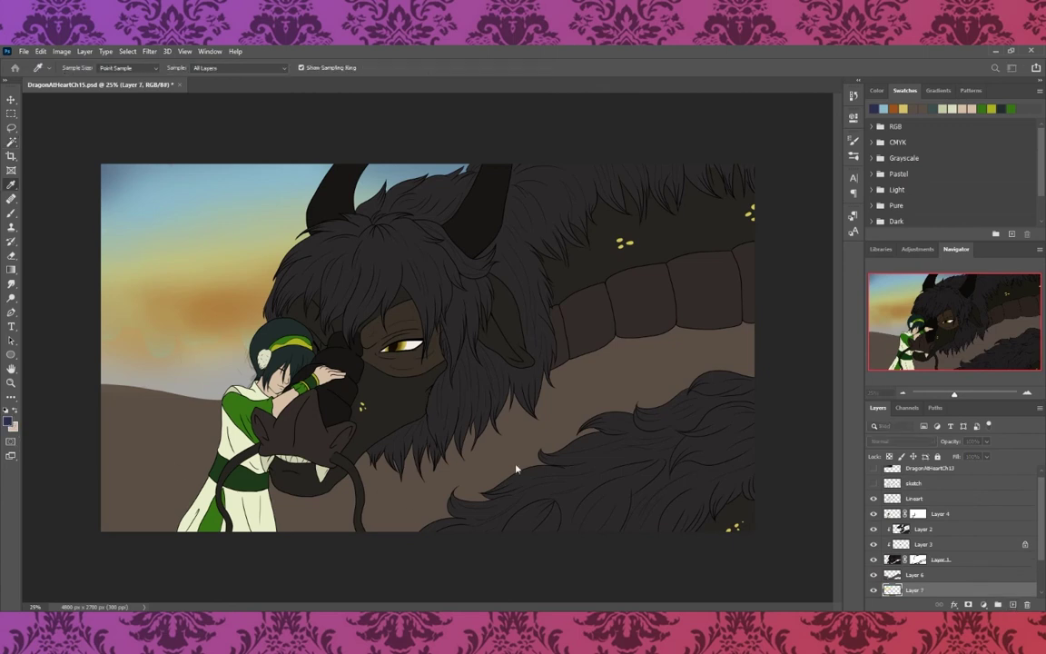
key("b")
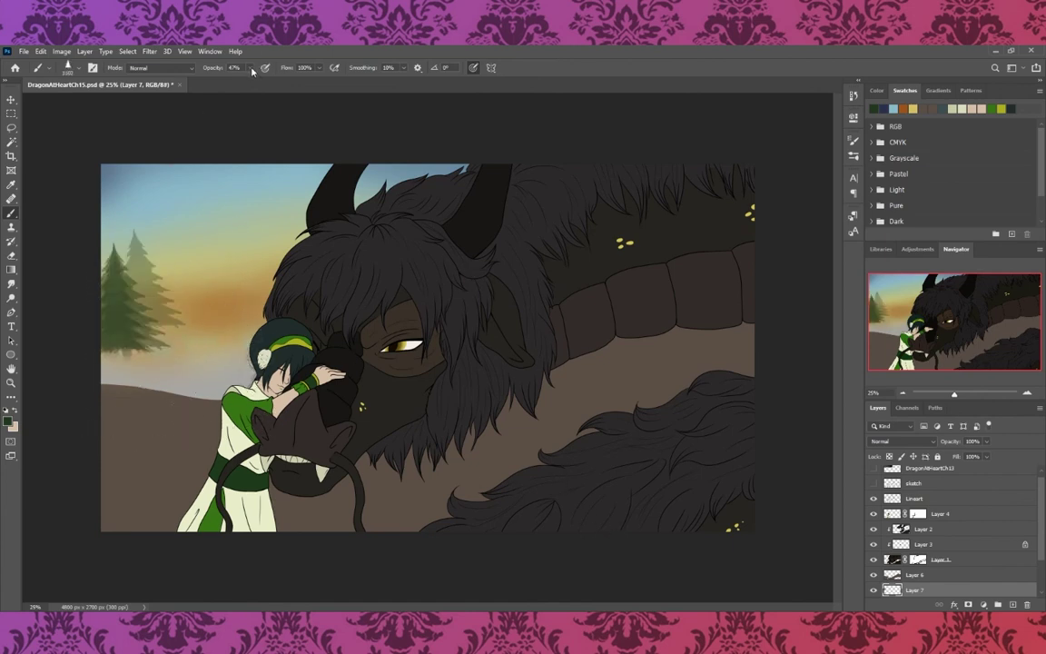
left_click_drag(245, 69, 245, 128)
left_click_drag(136, 273, 277, 300)
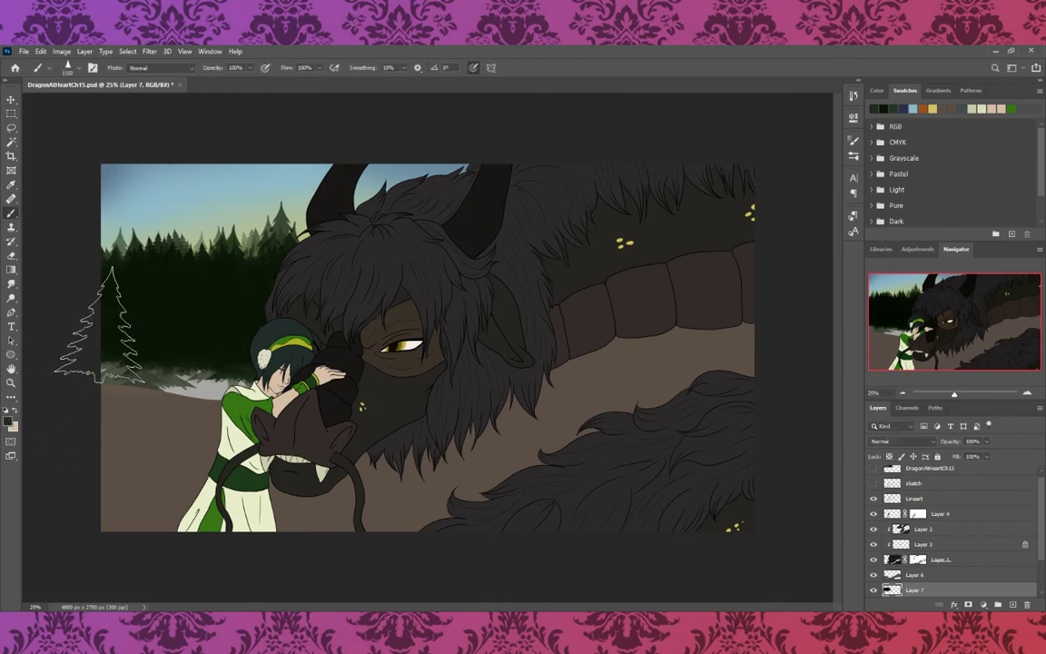
left_click(178, 308)
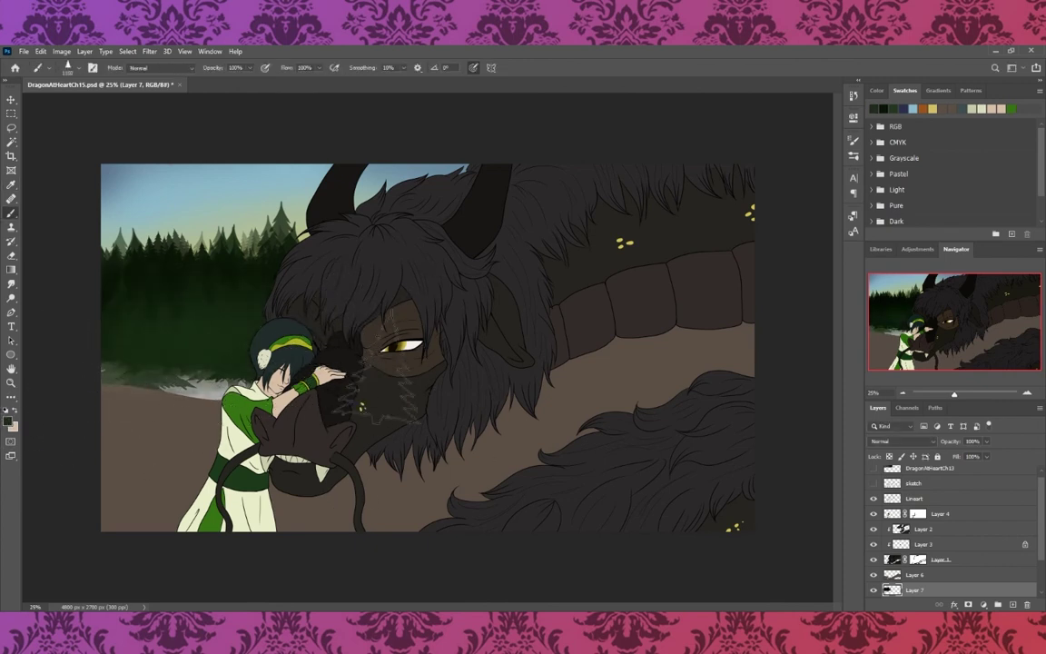
- With a smaller tree brush, add lighter green trees along the lower-left forest edge
left_click(305, 418, "alt")
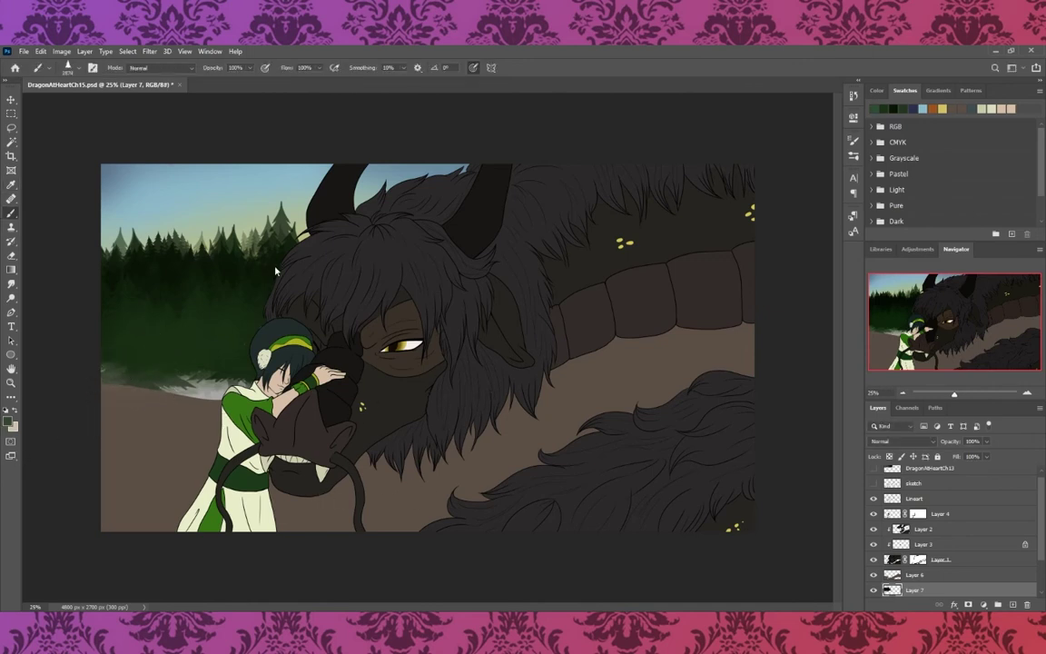
key("bracketleft")
key("bracketleft")
key("bracketleft")
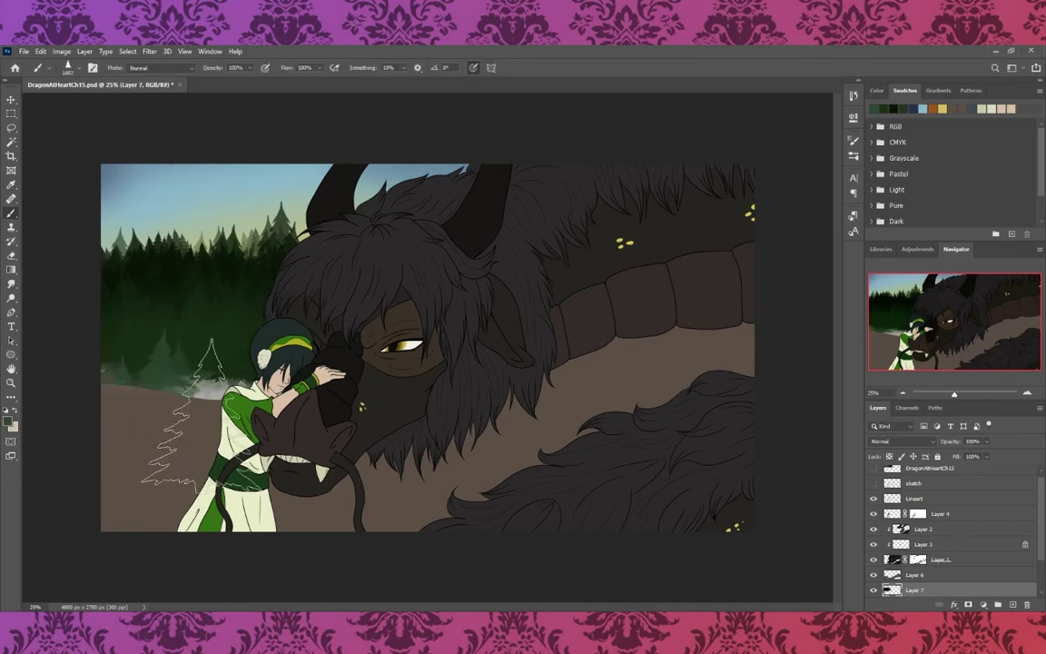
left_click_drag(187, 421, 140, 374)
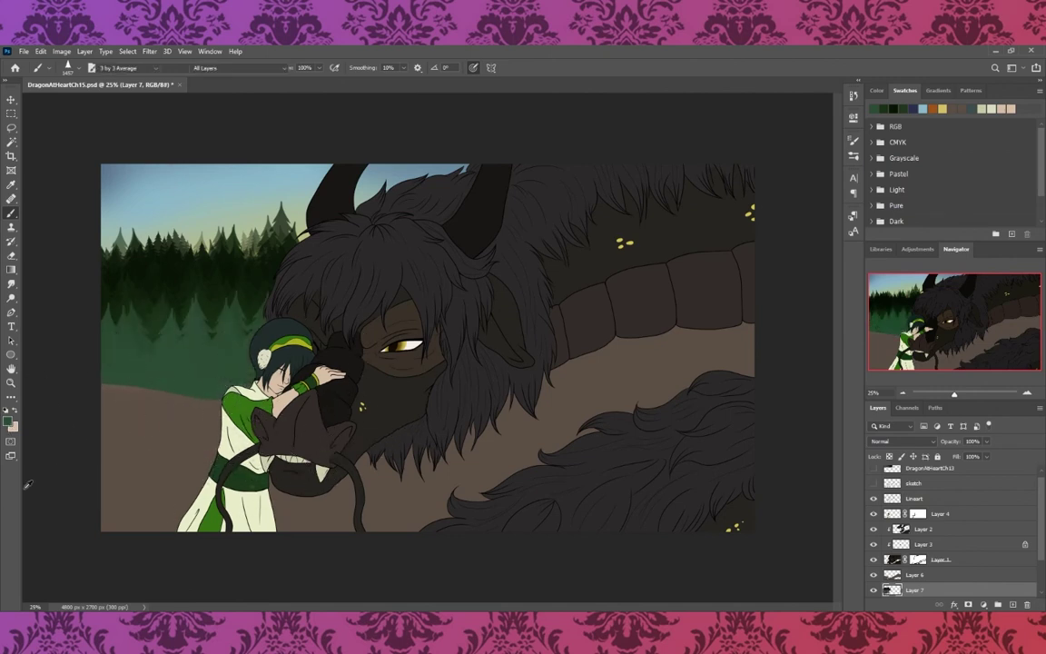
left_click(357, 461, "alt")
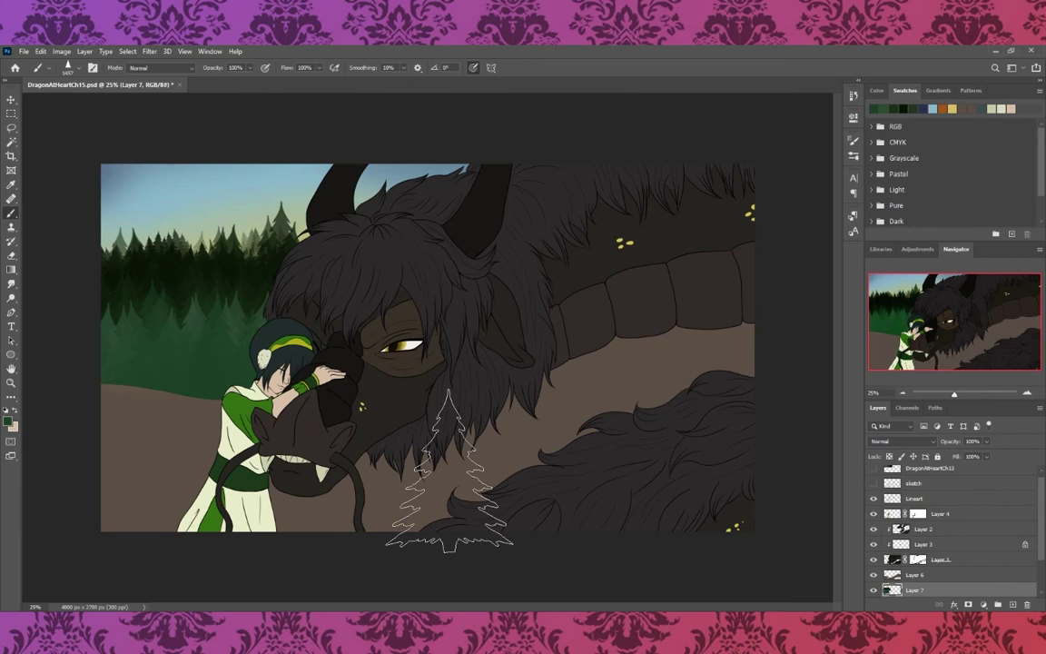
left_click(914, 575)
- Sample a ground colour and brush soft brown over the ground at 51% opacity
key("alt")
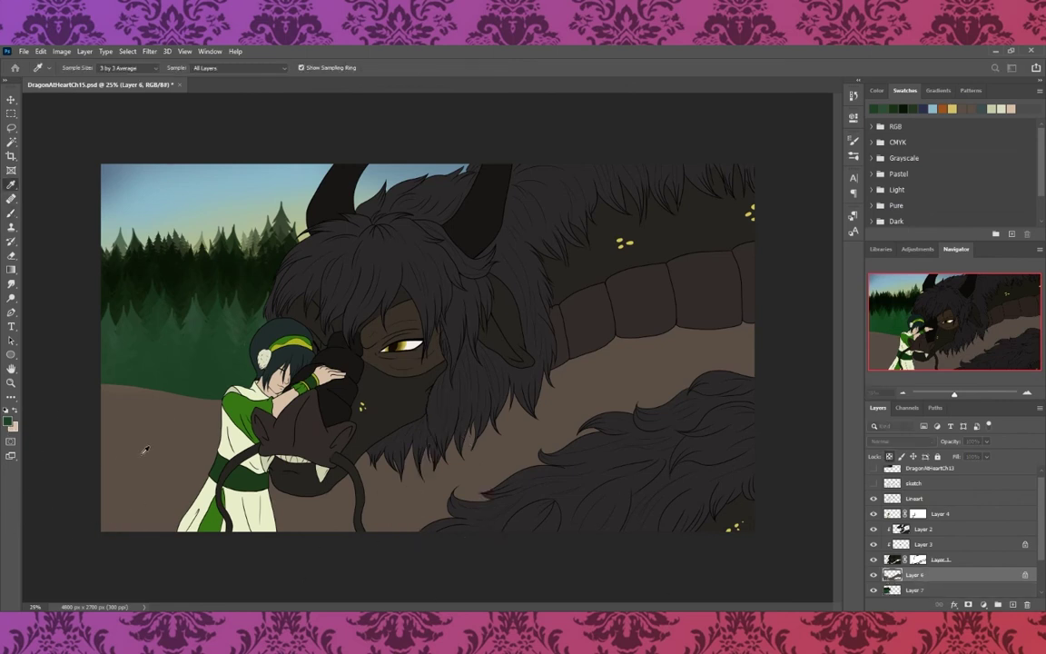
left_click(510, 399, "alt")
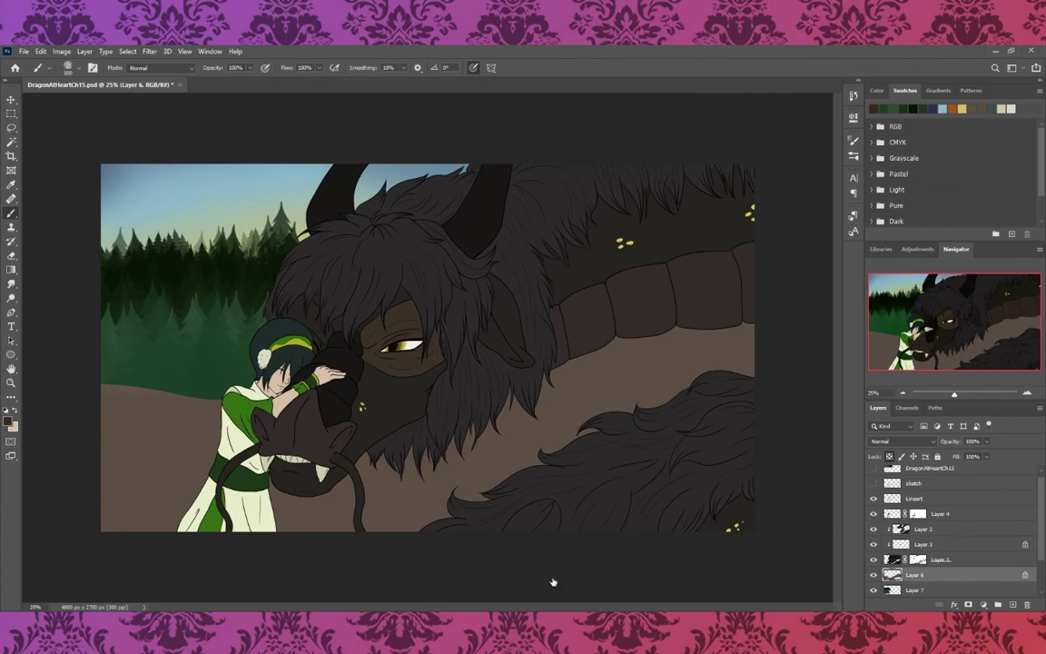
left_click_drag(164, 502, 114, 510)
key("5")
key("1")
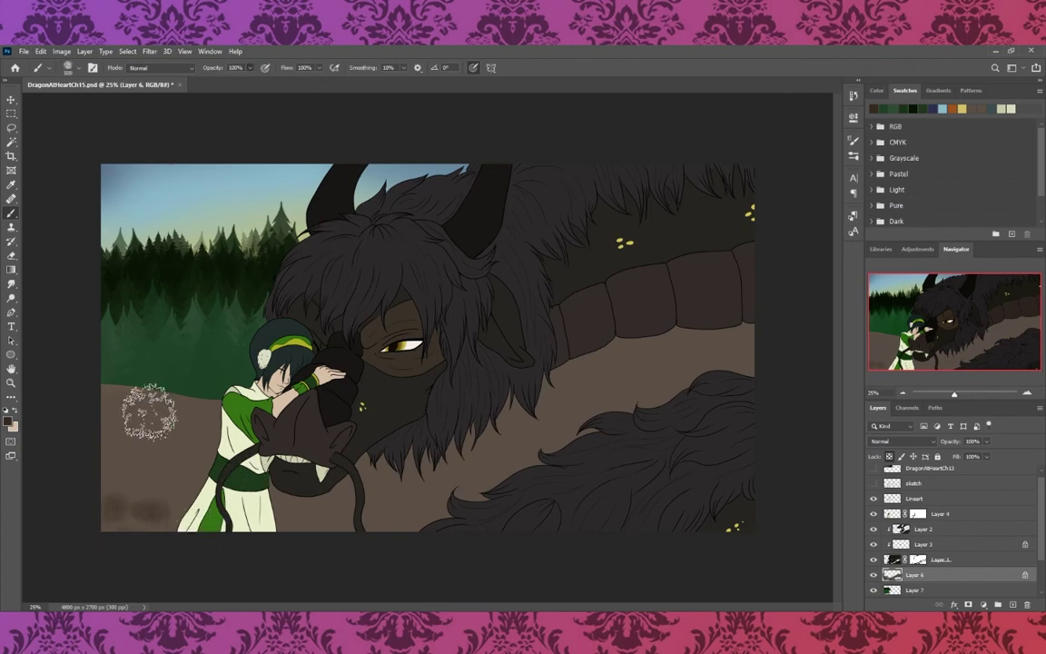
key("bracketright")
key("bracketright")
key("bracketright")
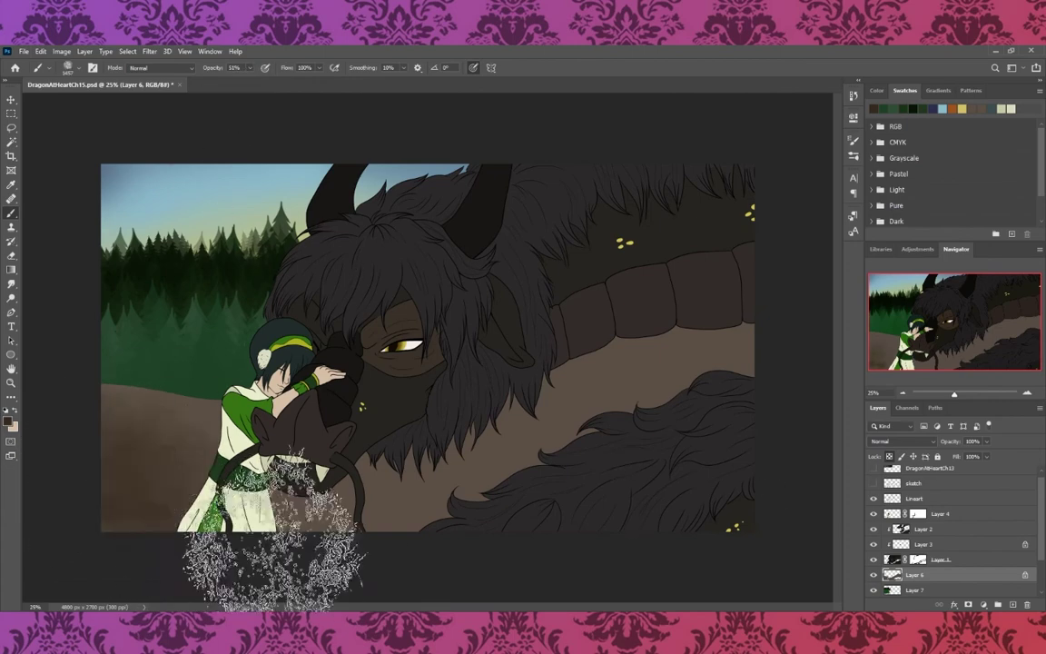
left_click_drag(754, 321, 467, 490)
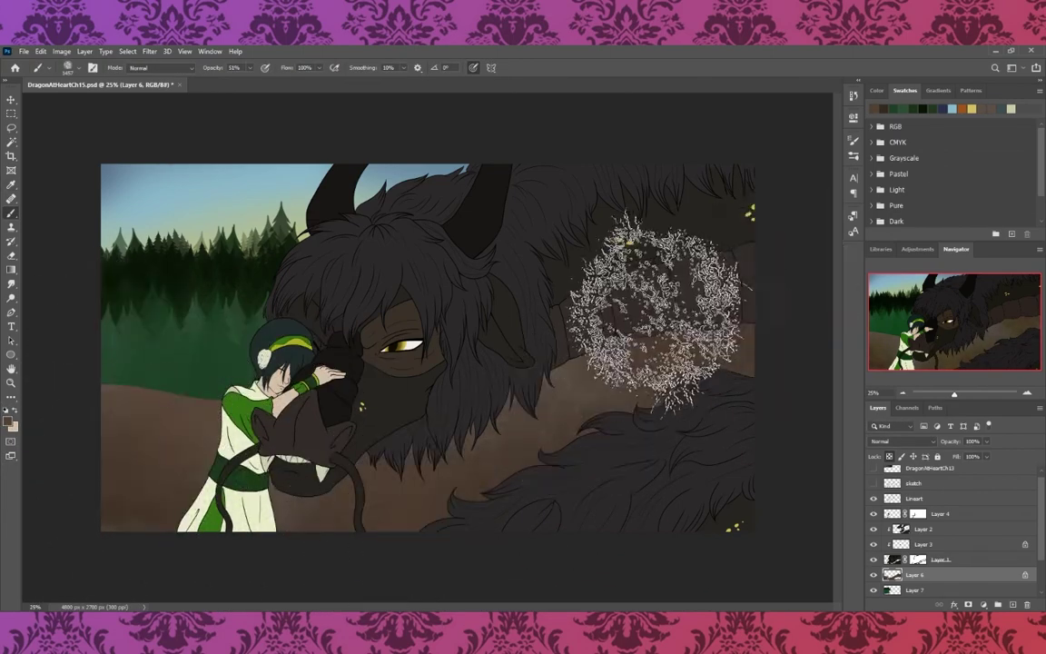
- Sample a brown from the ground and brush orange-brown near the tree line
key("i")
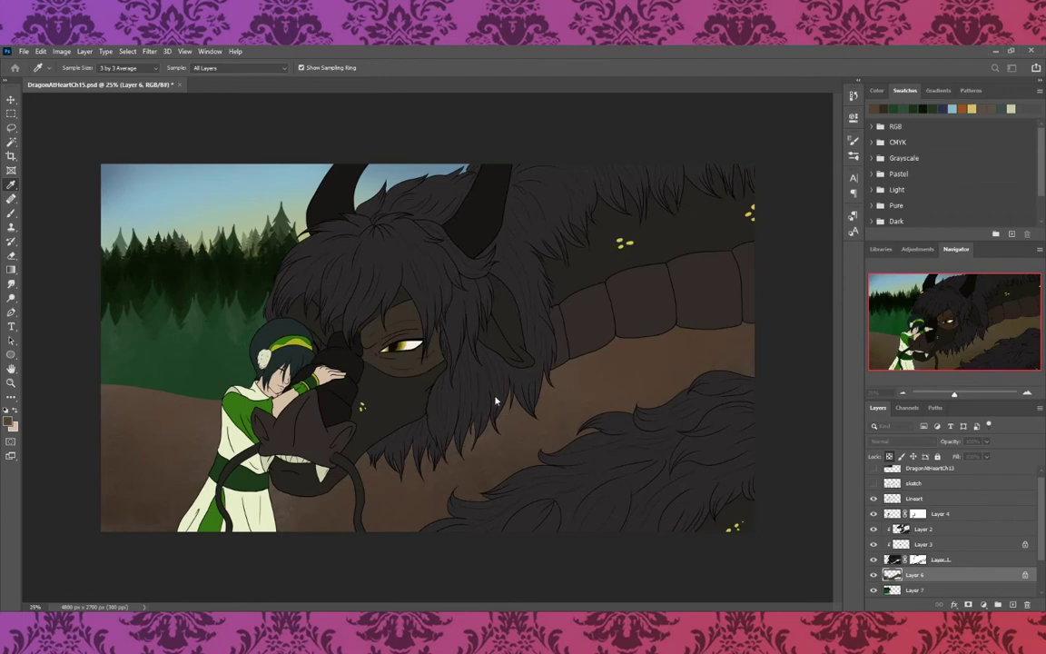
key("b")
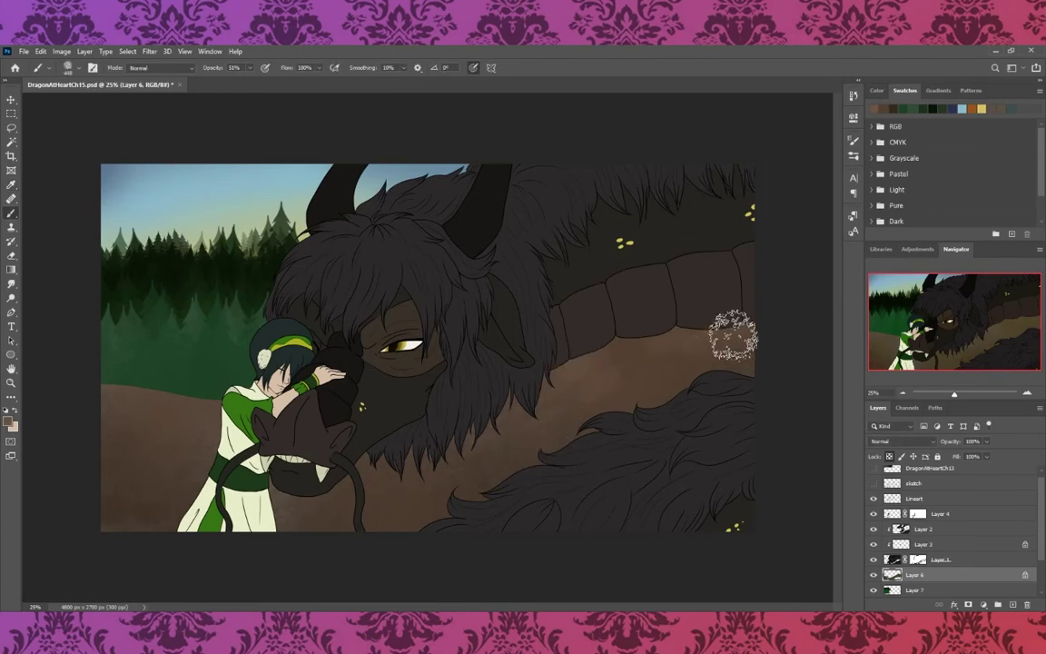
key("i")
left_click(355, 516)
key("b")
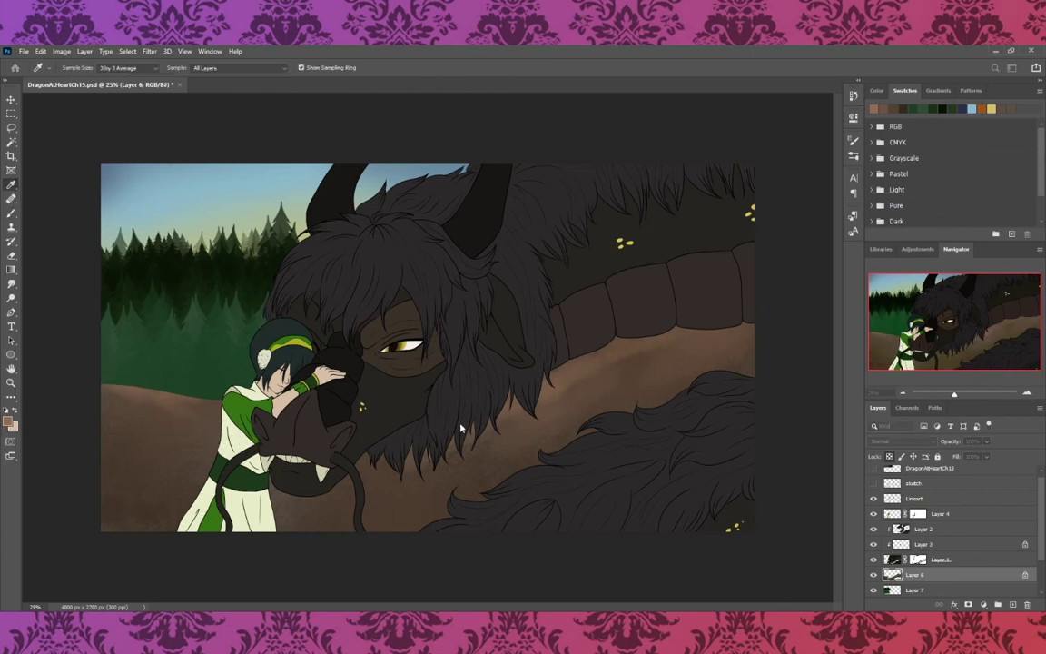
left_click_drag(93, 369, 136, 416)
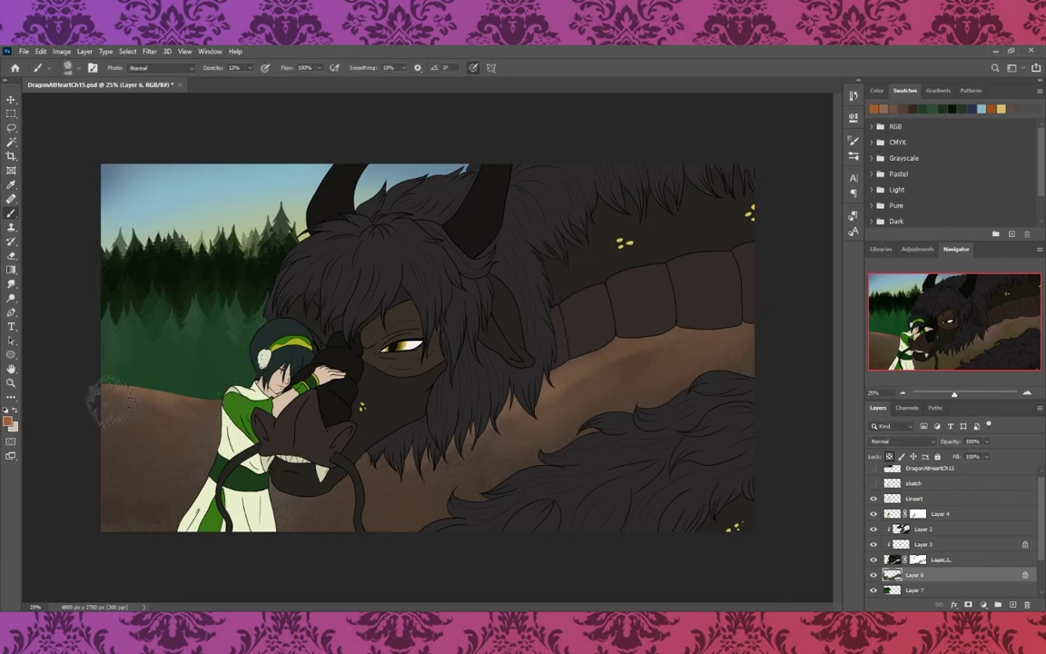
- At 12% opacity, try Screen and Linear Dodge, then darken the bottom-left ground in Multiply
key("1")
key("2")
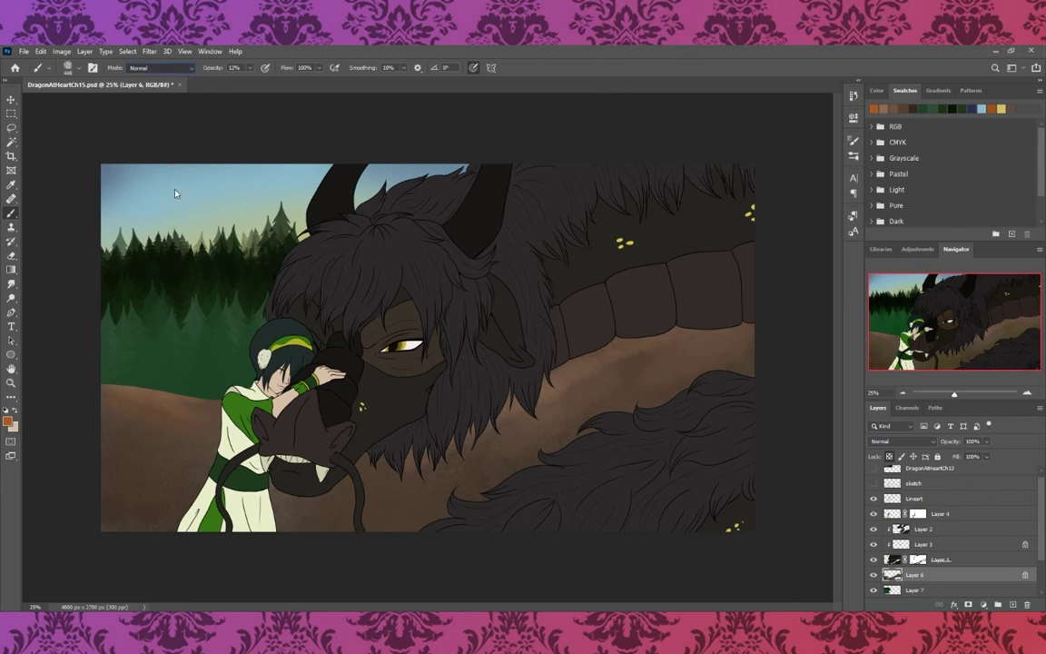
key("alt+shift+s")
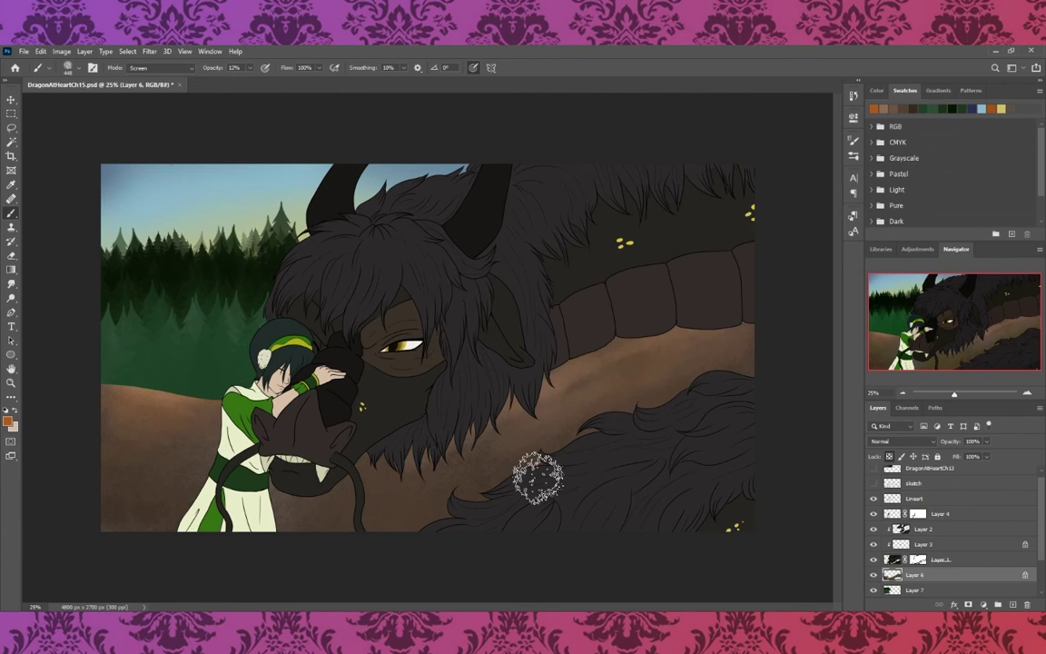
key("alt+shift+w")
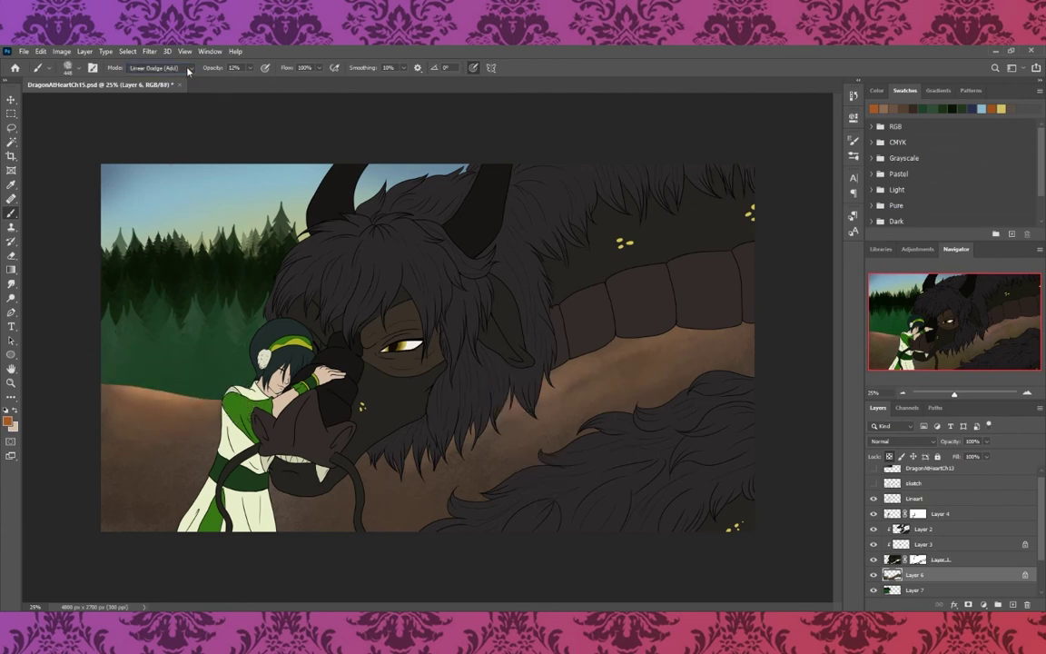
key("i")
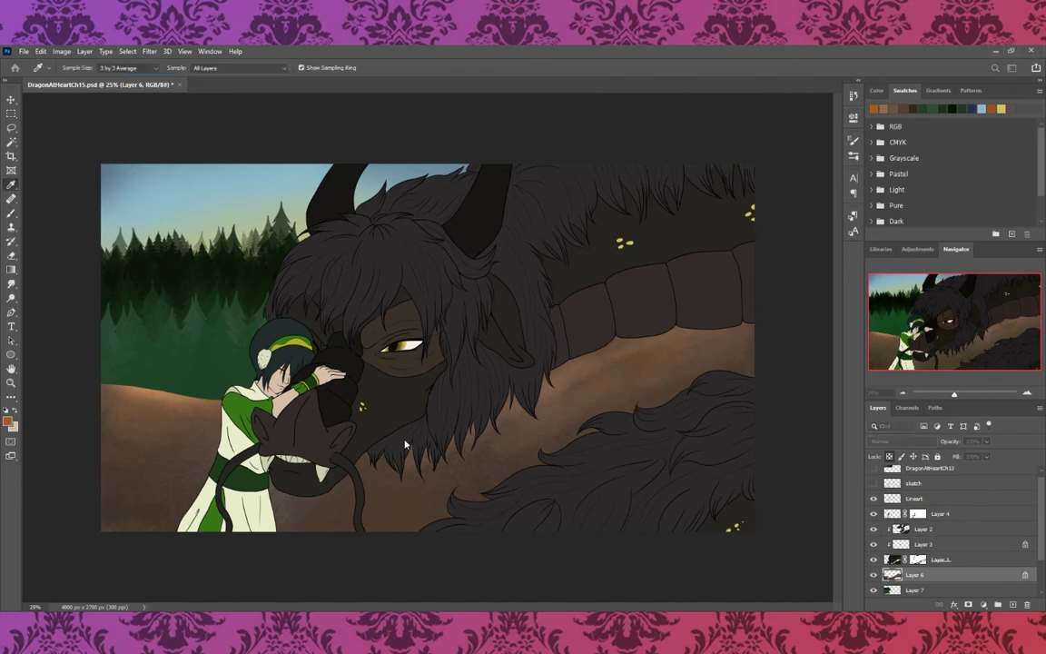
left_click(497, 400)
key("b")
key("alt+shift+m")
left_click_drag(140, 444, 109, 491)
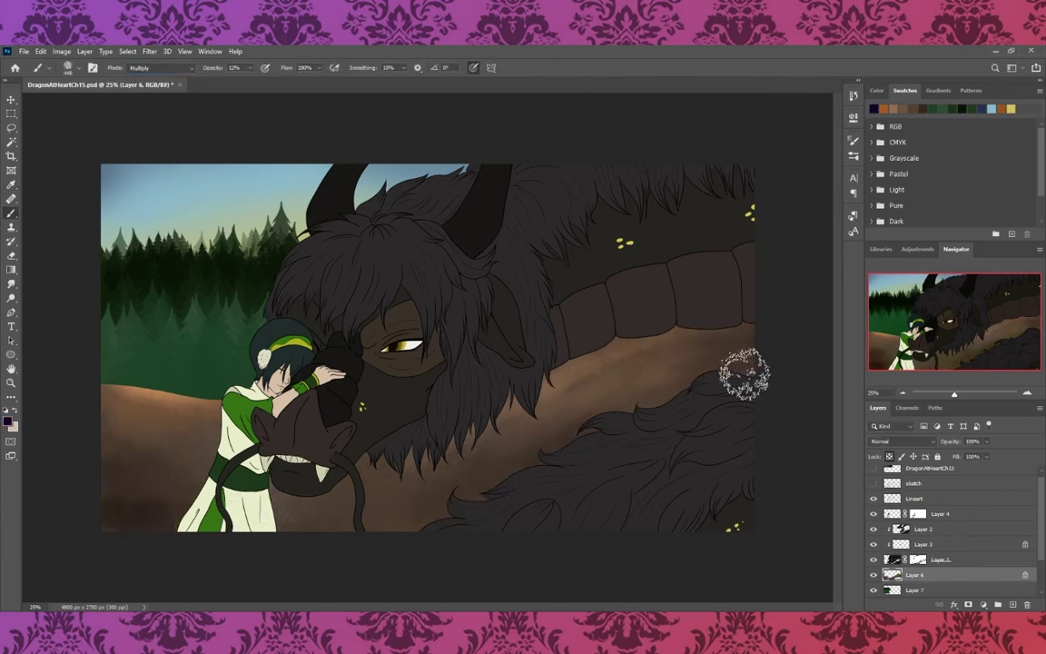
double_click(915, 589)
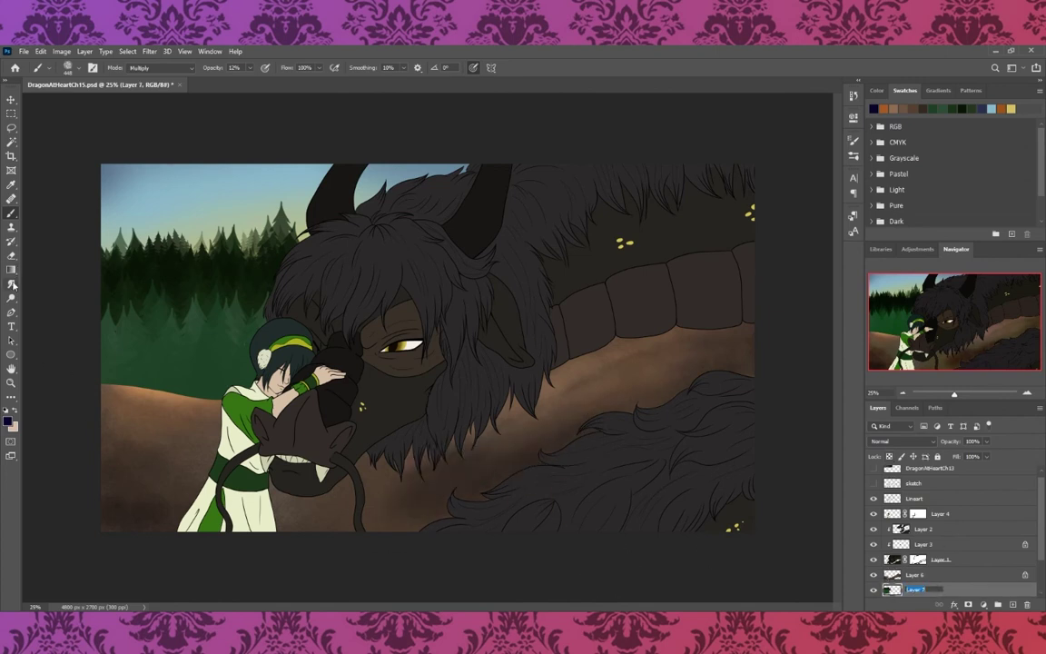
- Dodge diagonal light rays through the left pines at Midtones, 10% exposure
left_click(11, 300)
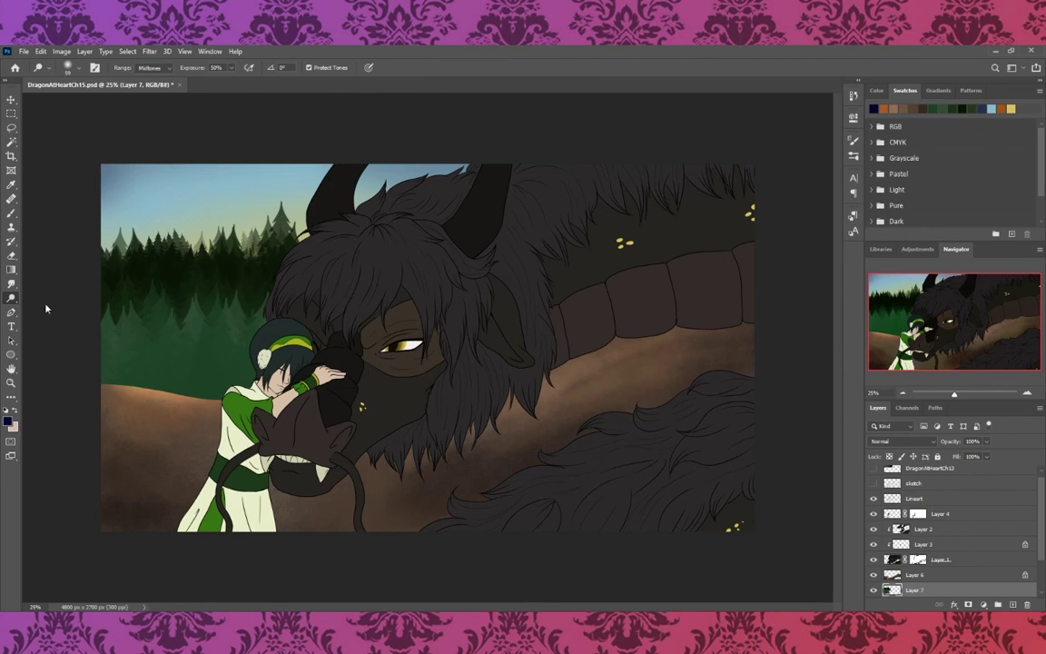
left_click(12, 297)
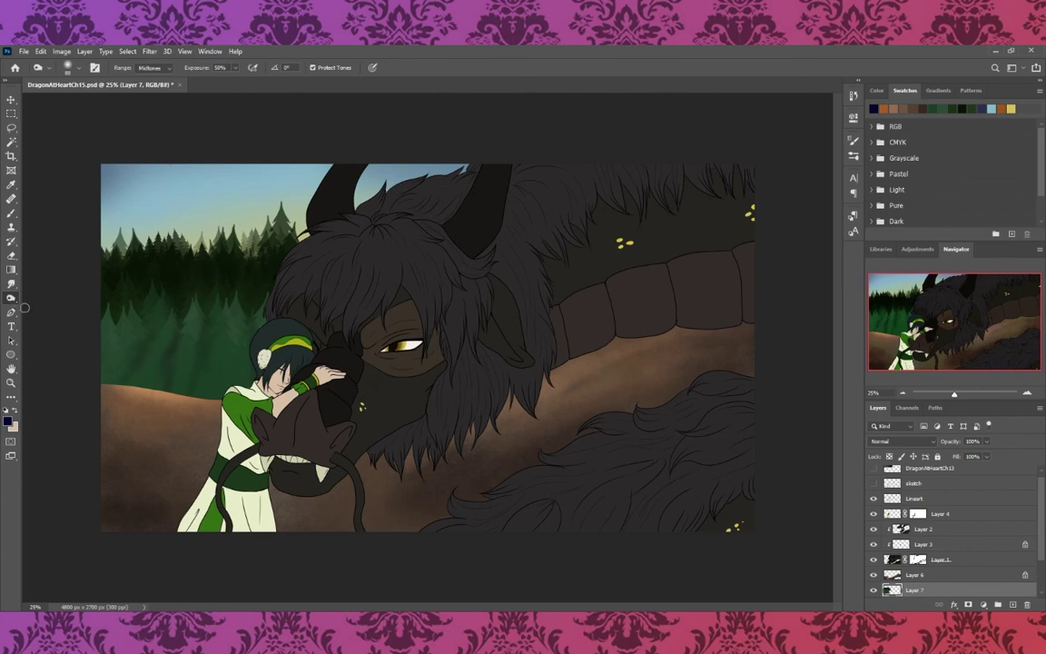
left_click(12, 300)
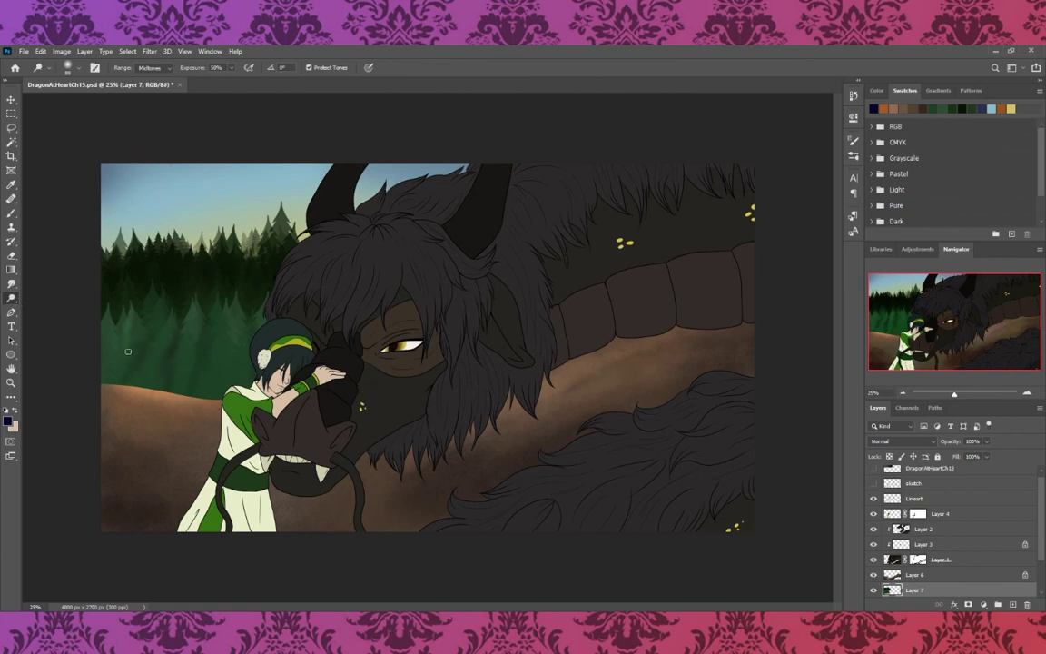
left_click_drag(176, 311, 196, 389)
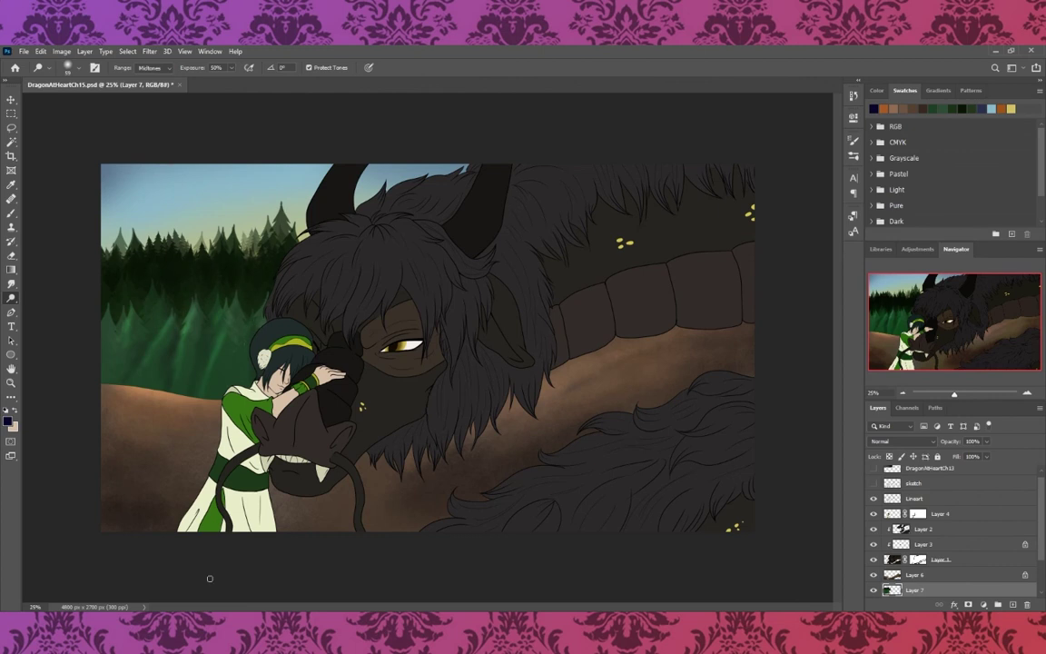
- Merge Layers 1 through 4 into Layer 4 and add a new shading layer above it
left_click(968, 561)
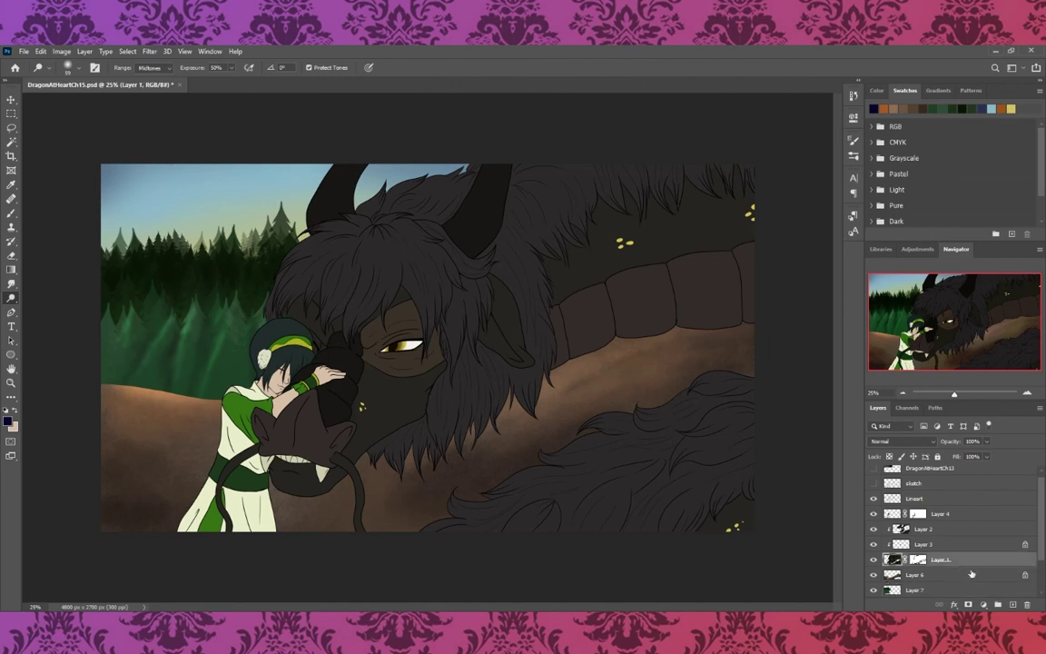
left_click(963, 515, "shift")
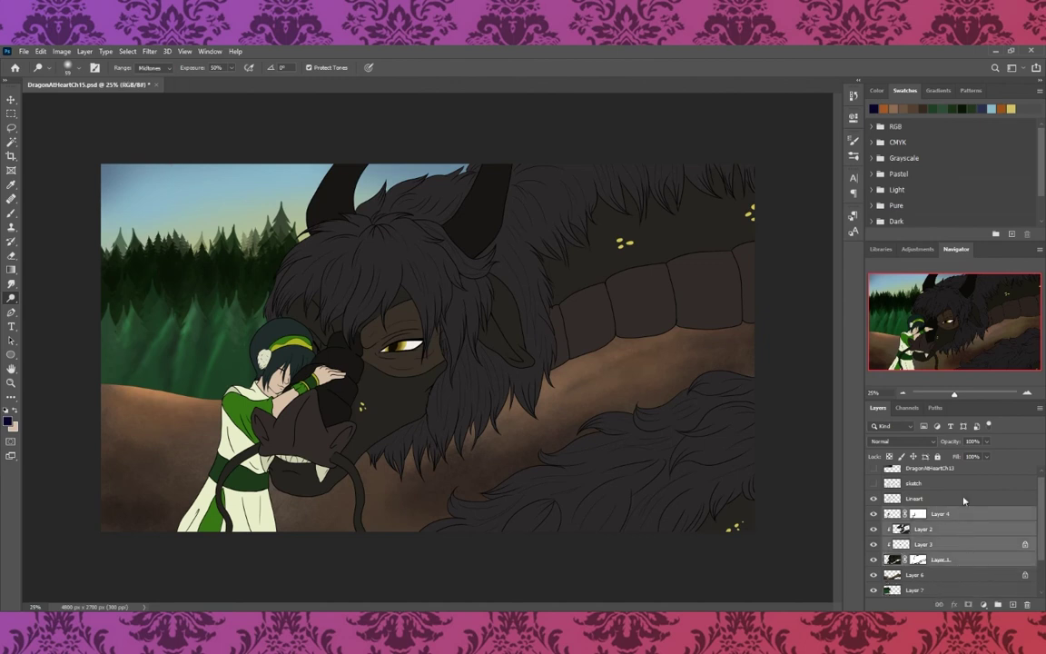
key("ctrl+e")
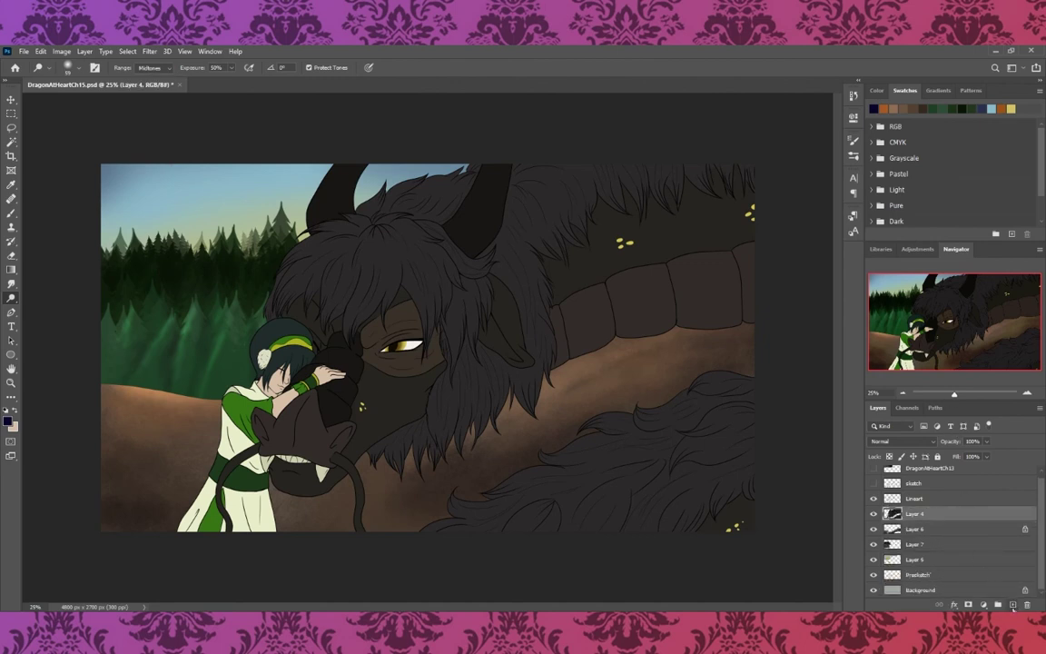
left_click(1013, 605)
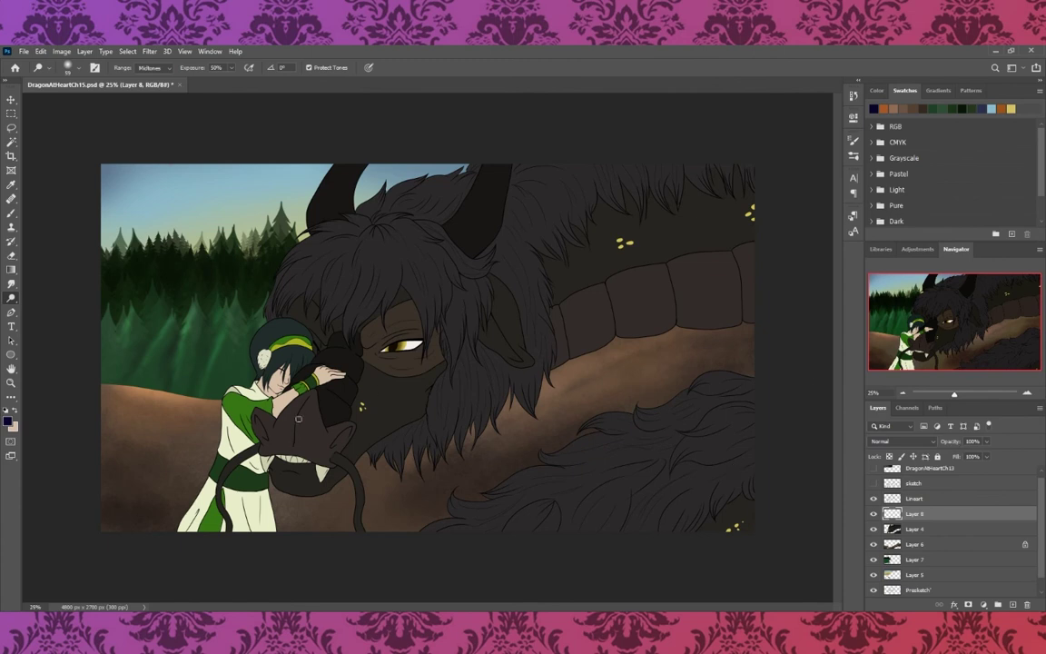
key("b")
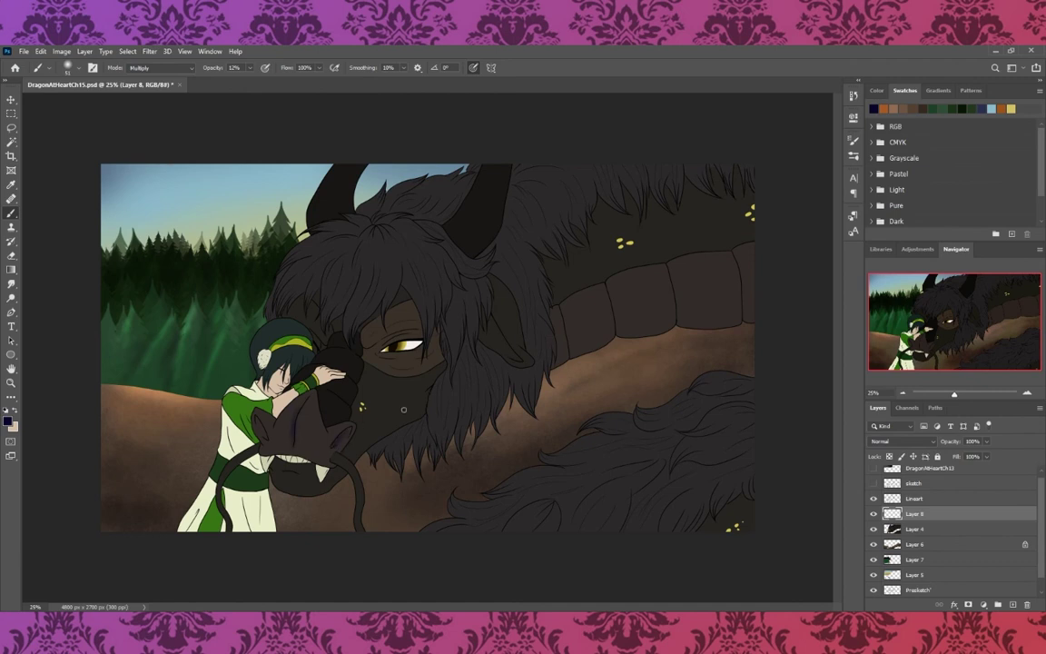
- Brush shading over the girl's head, hair, arm and shoulder
scroll(909, 442, "down", 3)
left_click_drag(264, 359, 239, 323)
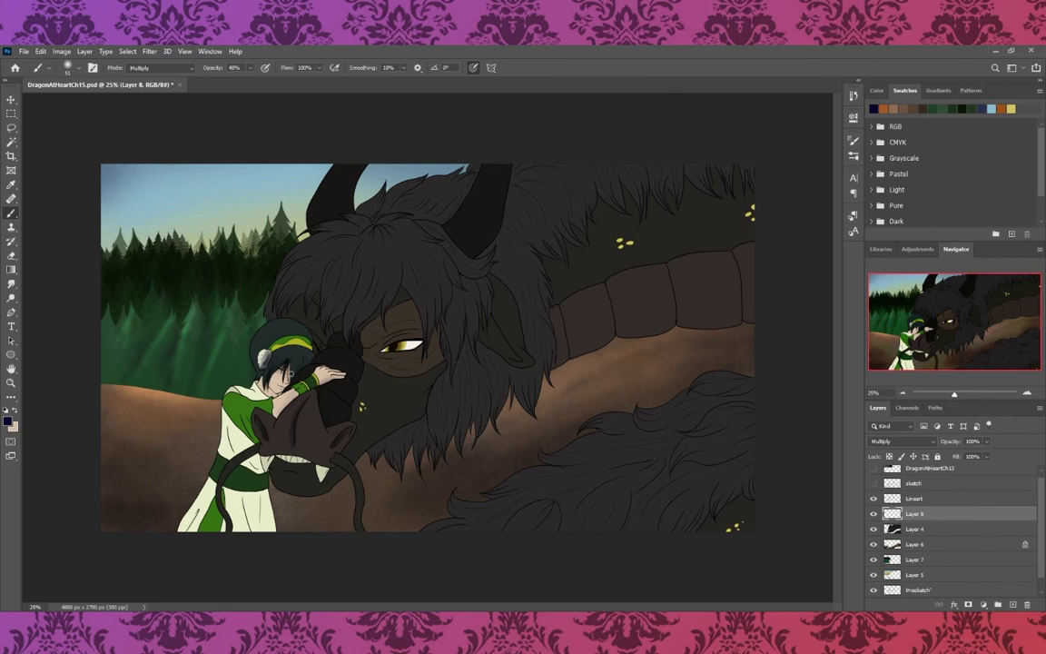
left_click_drag(243, 313, 283, 313)
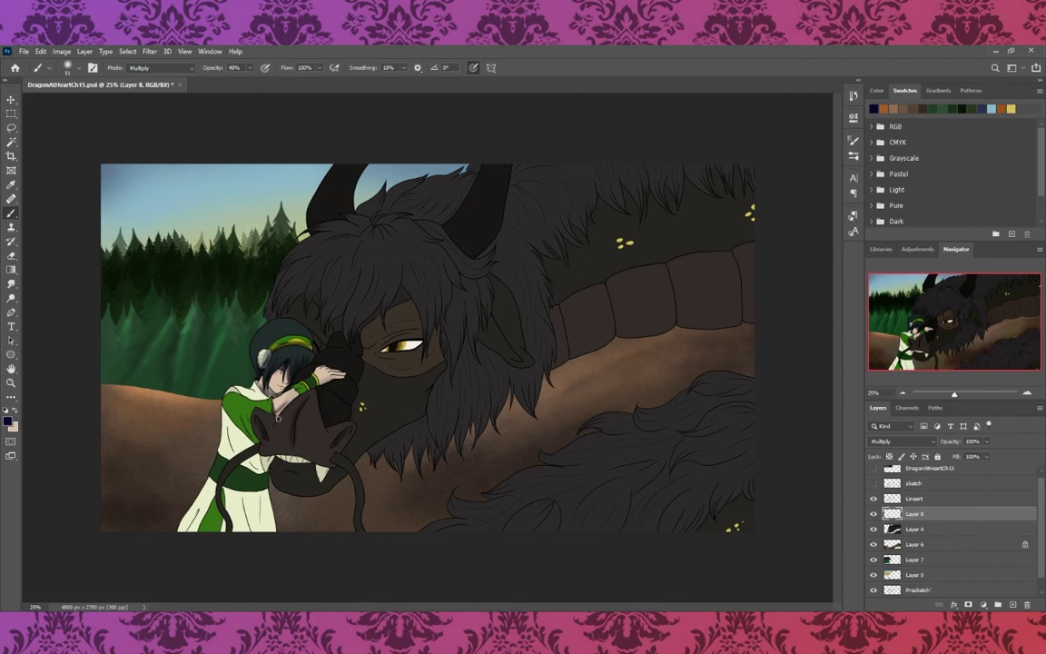
left_click_drag(250, 378, 297, 342)
mouse_move(213, 400)
left_mouse_down()
mouse_move(203, 382)
mouse_move(208, 406)
left_mouse_up()
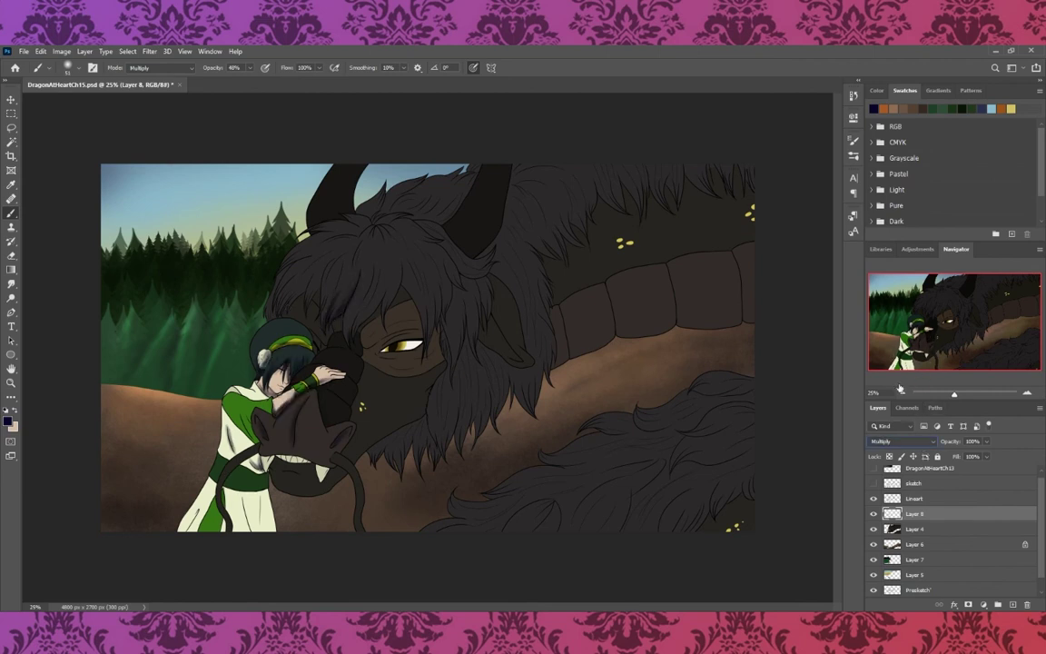
- Clip the shading layer to Layer 4 and paint dark fur under the dragon's chin
left_click_drag(373, 452, 377, 468)
key("ctrl+alt+g")
left_click_drag(392, 435, 399, 459)
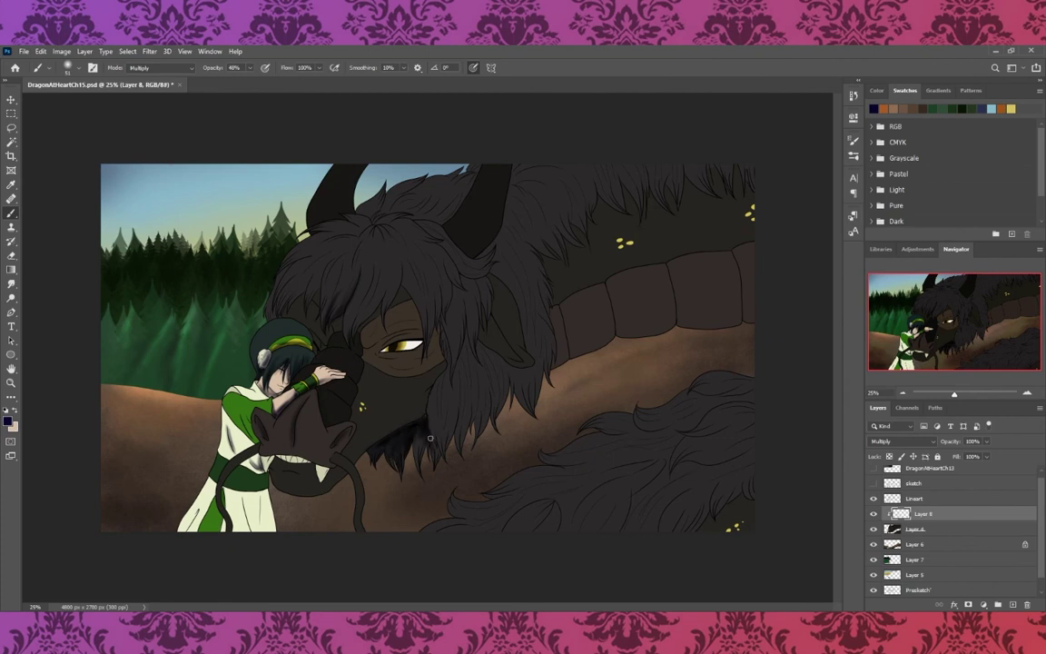
- Darken the fur near the girl's head, over the dragon's brow and beneath its teeth
scroll(184, 71, "up", 5)
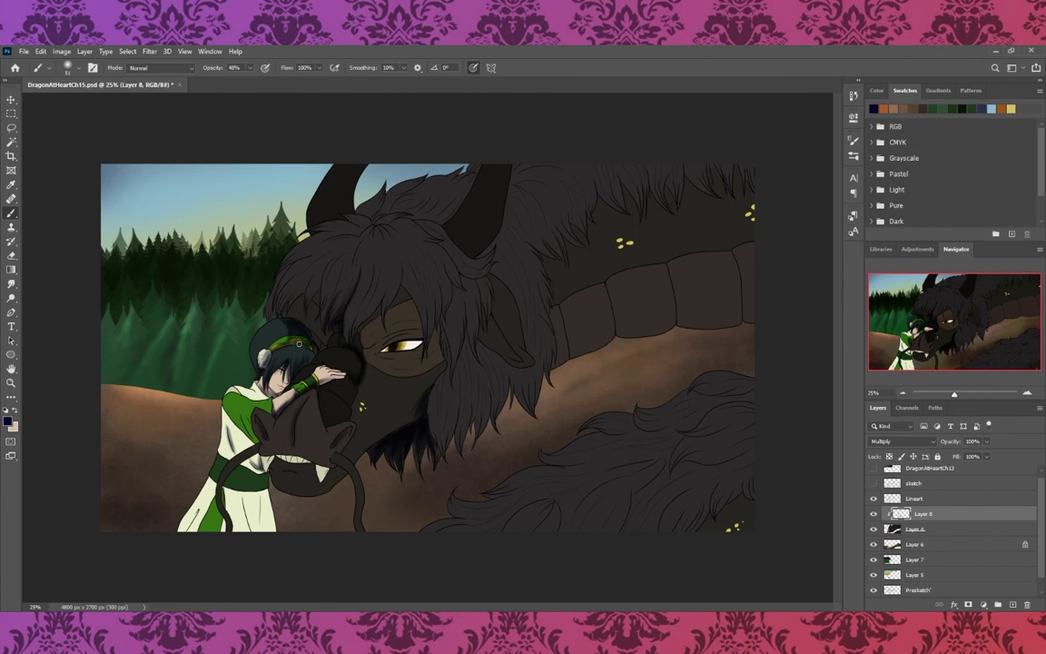
mouse_move(311, 318)
left_mouse_down()
mouse_move(280, 316)
mouse_move(247, 259)
mouse_move(253, 241)
left_mouse_up()
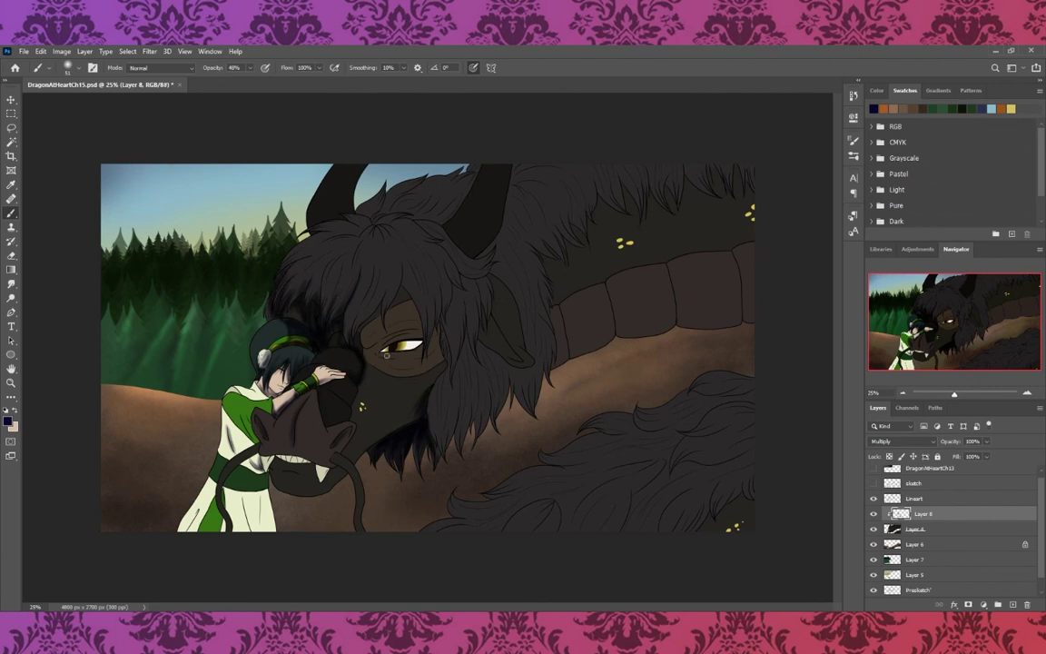
left_click_drag(387, 312, 330, 314)
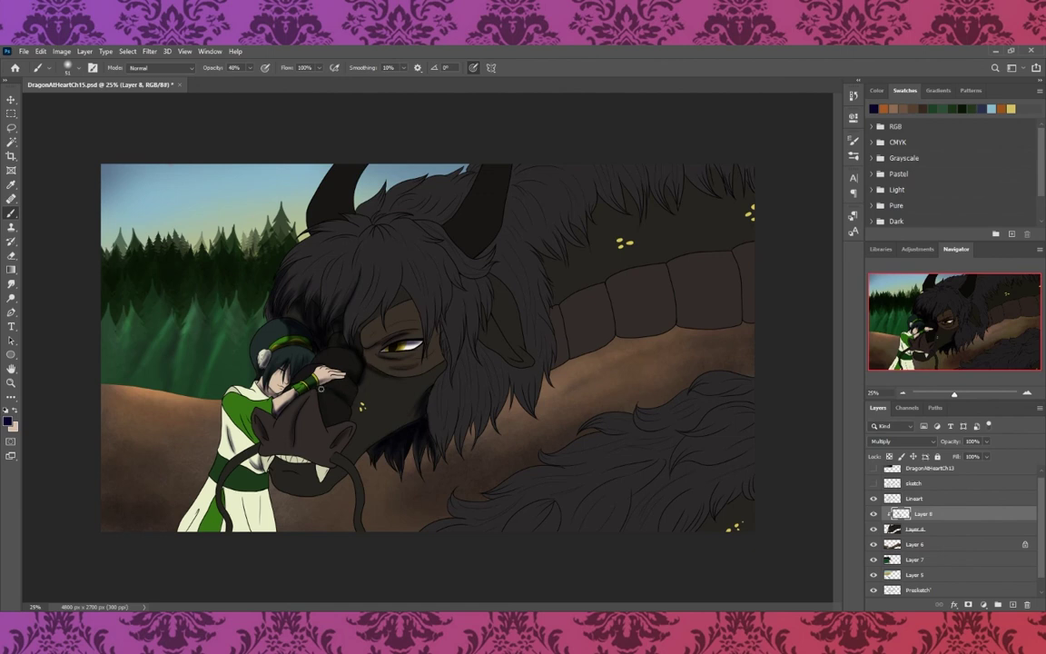
left_click_drag(287, 471, 325, 461)
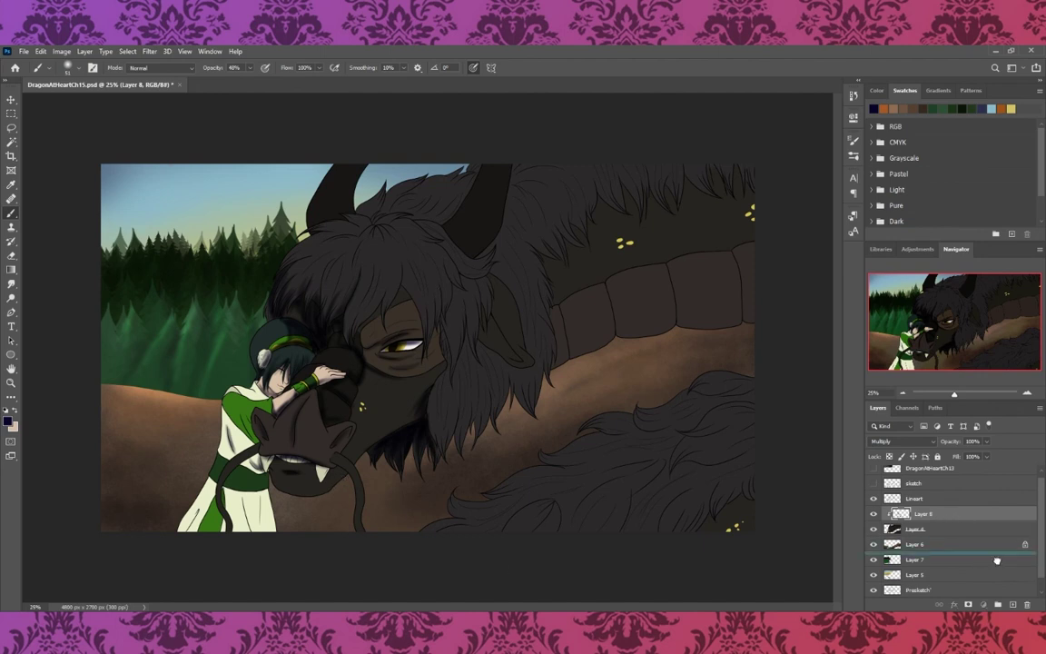
- Re-clip Layer 8 to Layer 4, use a hard round brush, and set the layer to Multiply
key("ctrl+z")
key("ctrl+z")
key("ctrl+z")
key("ctrl+alt+g")
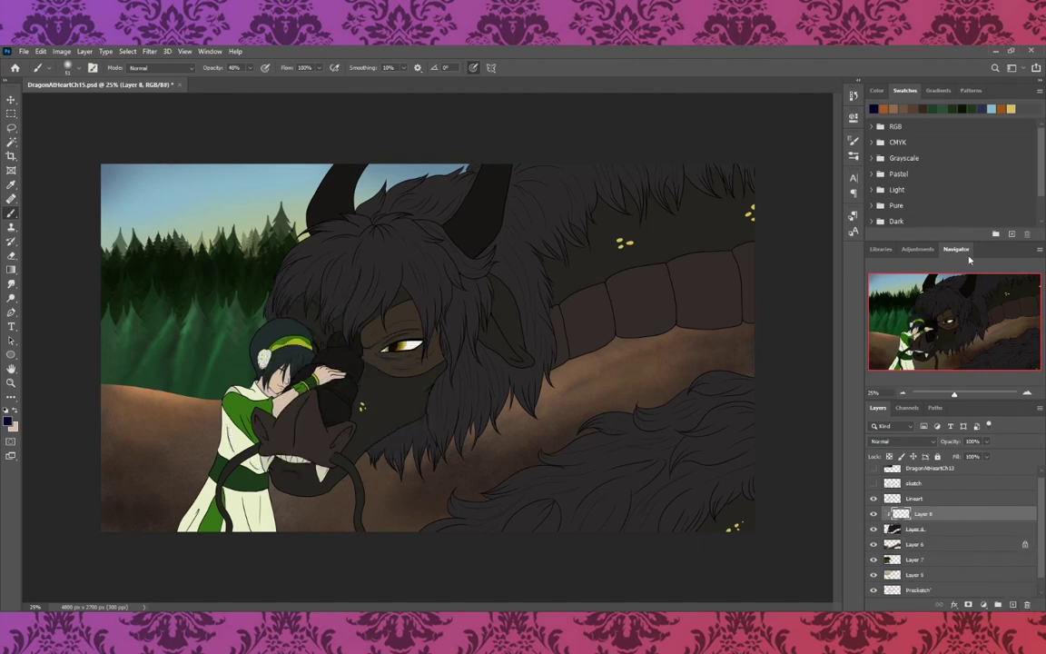
key("shift+bracketright")
key("shift+alt+m")
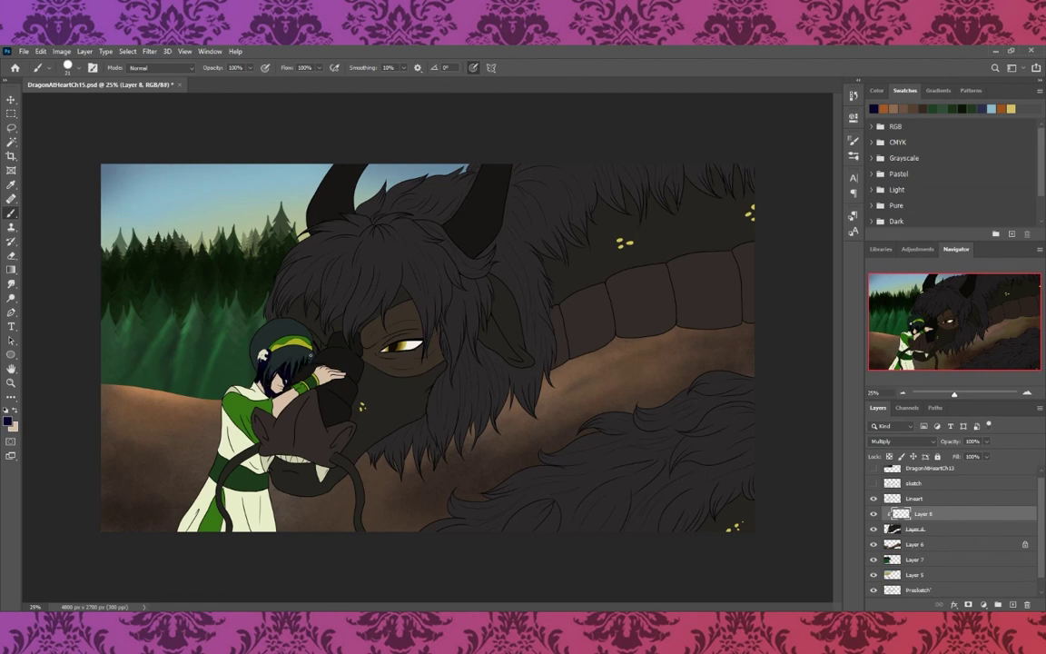
- Shade the girl's hair and the right horn edge, then lower the shading layer's opacity
left_click_drag(243, 316, 274, 300)
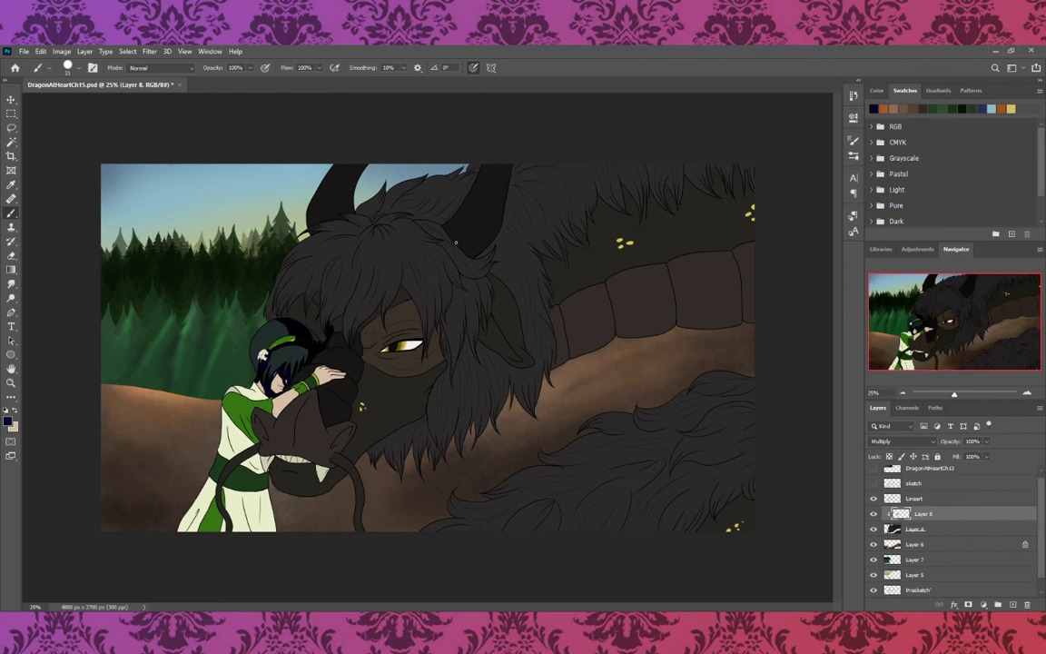
mouse_move(499, 167)
left_mouse_down()
mouse_move(481, 220)
mouse_move(488, 213)
mouse_move(497, 222)
left_mouse_up()
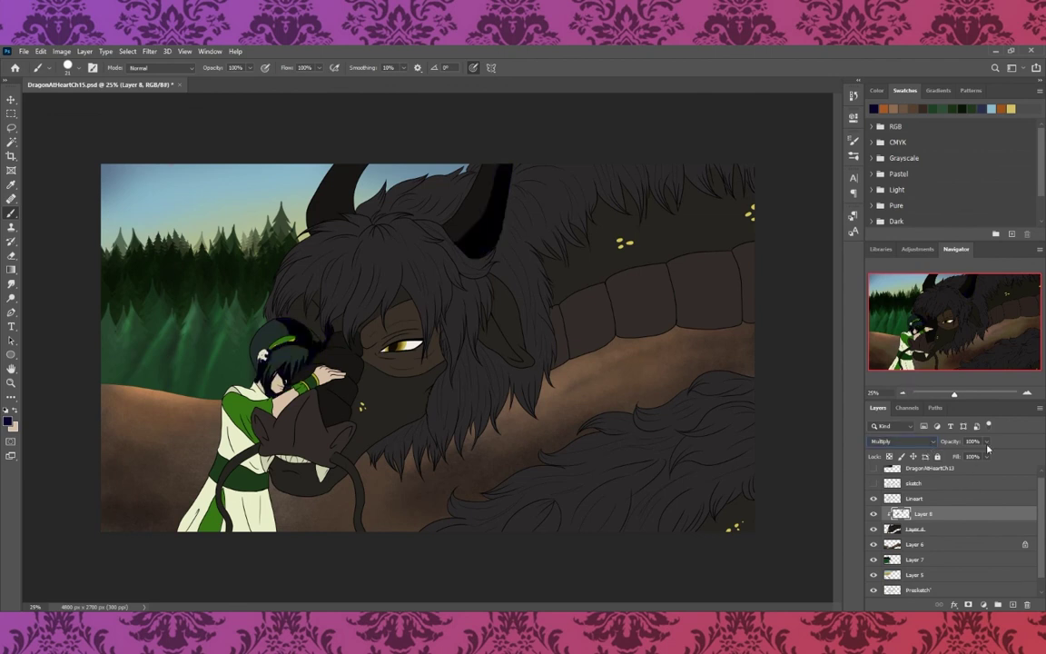
mouse_move(949, 441)
left_mouse_down()
mouse_move(963, 460)
mouse_move(953, 460)
left_mouse_up()
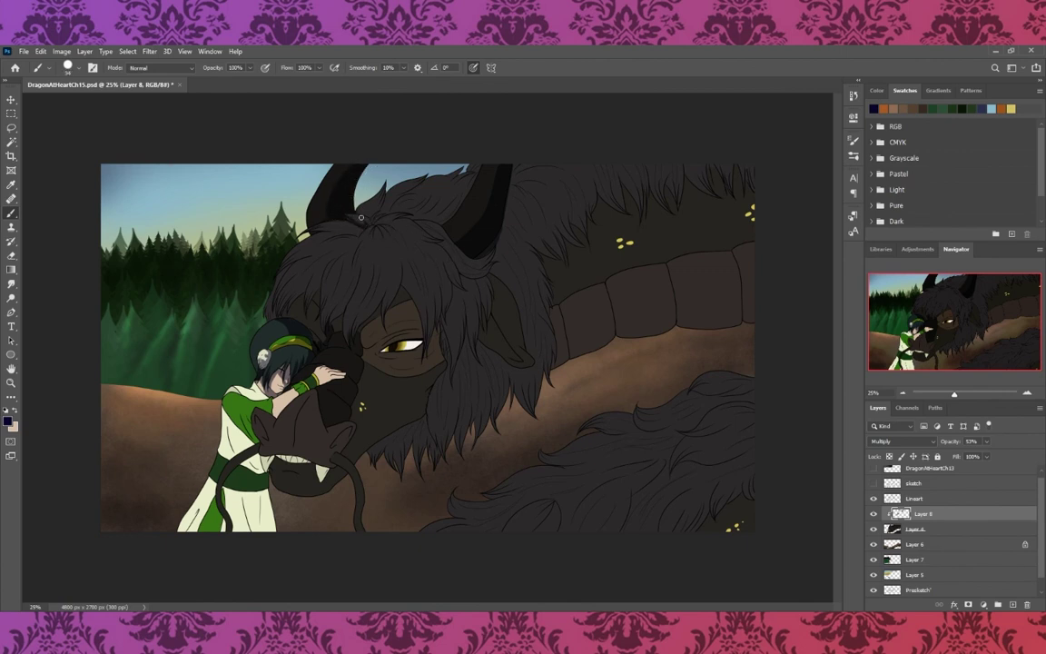
- Paint dark hair strands on the dragon's head tuft, forehead and above the eye
mouse_move(338, 201)
left_mouse_down()
mouse_move(380, 160)
mouse_move(373, 197)
mouse_move(376, 188)
mouse_move(399, 198)
mouse_move(390, 194)
left_mouse_up()
left_click_drag(432, 148, 417, 172)
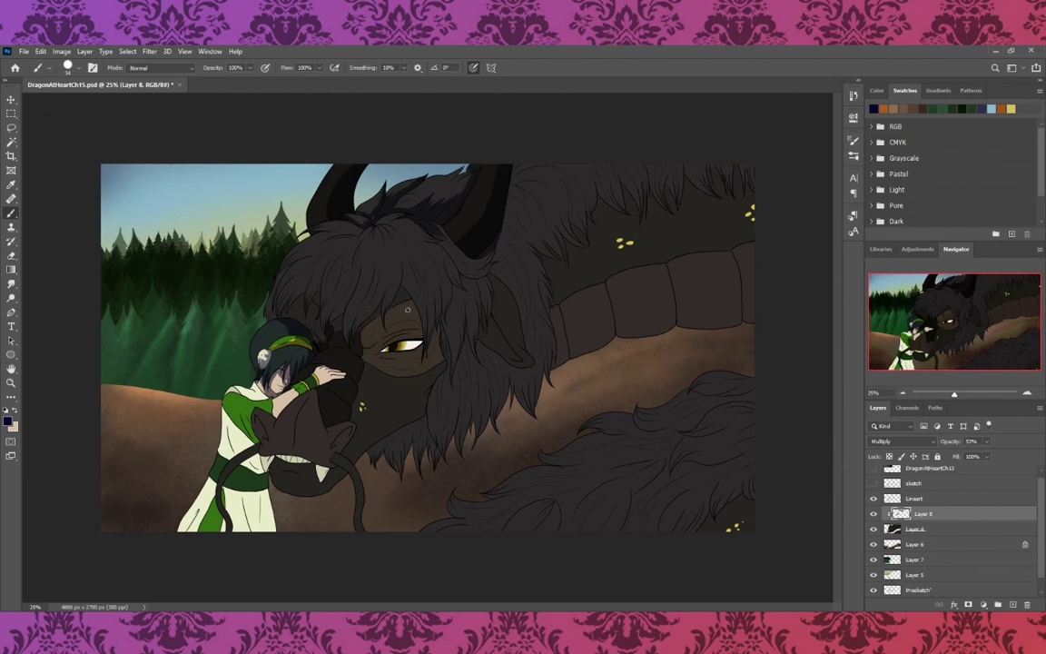
mouse_move(366, 269)
left_mouse_down()
mouse_move(379, 329)
mouse_move(372, 289)
mouse_move(404, 344)
left_mouse_up()
mouse_move(346, 307)
left_mouse_down()
mouse_move(329, 318)
mouse_move(382, 298)
mouse_move(378, 284)
left_mouse_up()
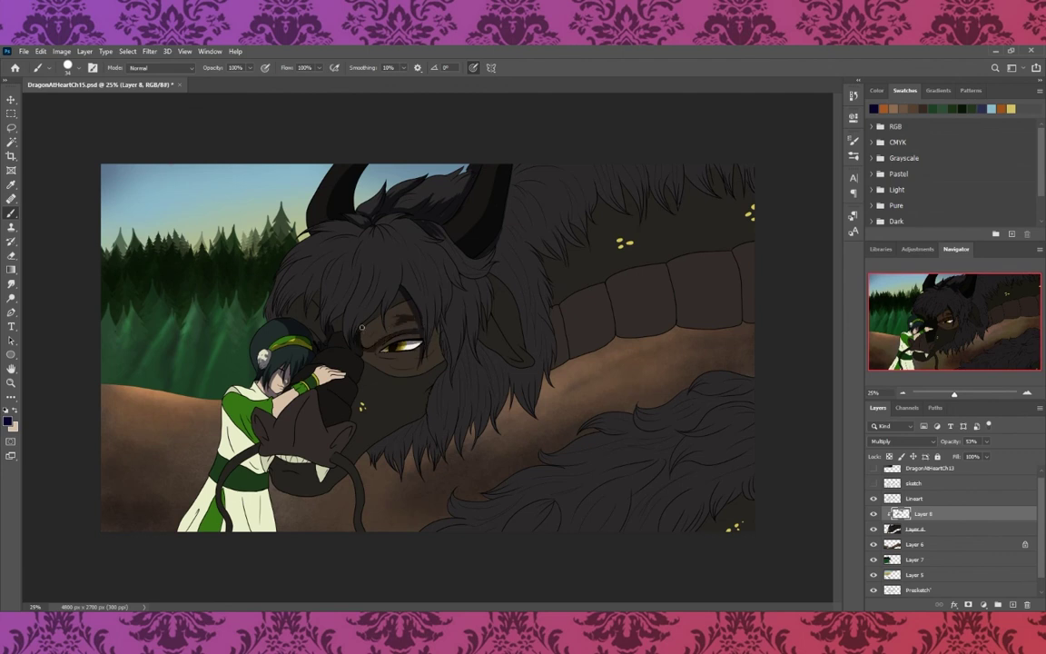
left_click_drag(361, 327, 381, 306)
left_click_drag(377, 308, 389, 268)
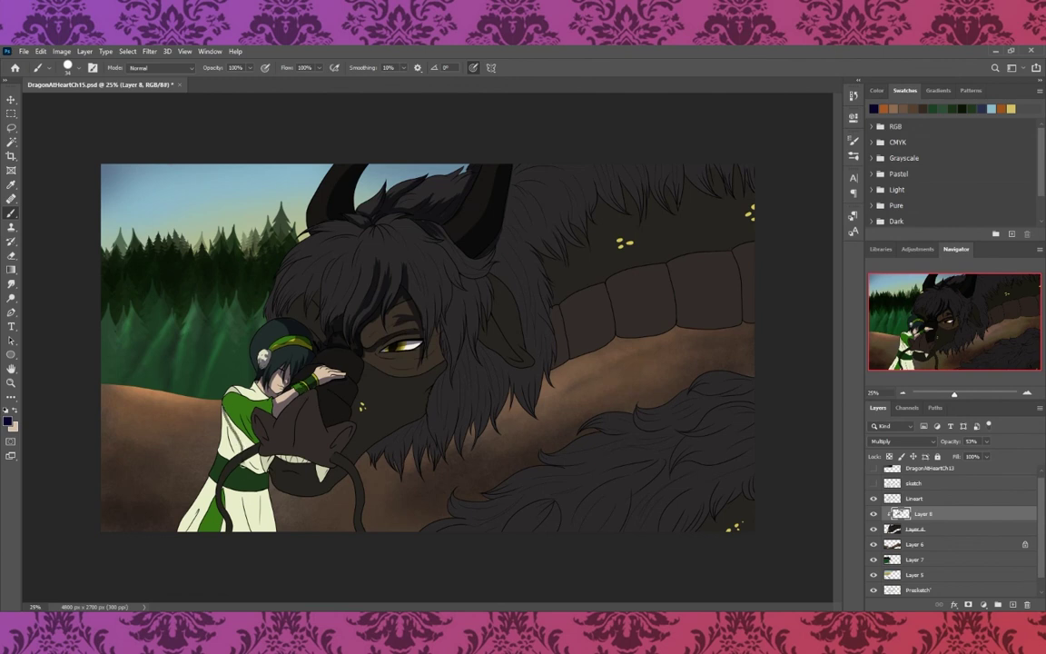
- Shade the girl's lower robe, belt area, shoulder and upper sleeve
left_click_drag(232, 458, 258, 527)
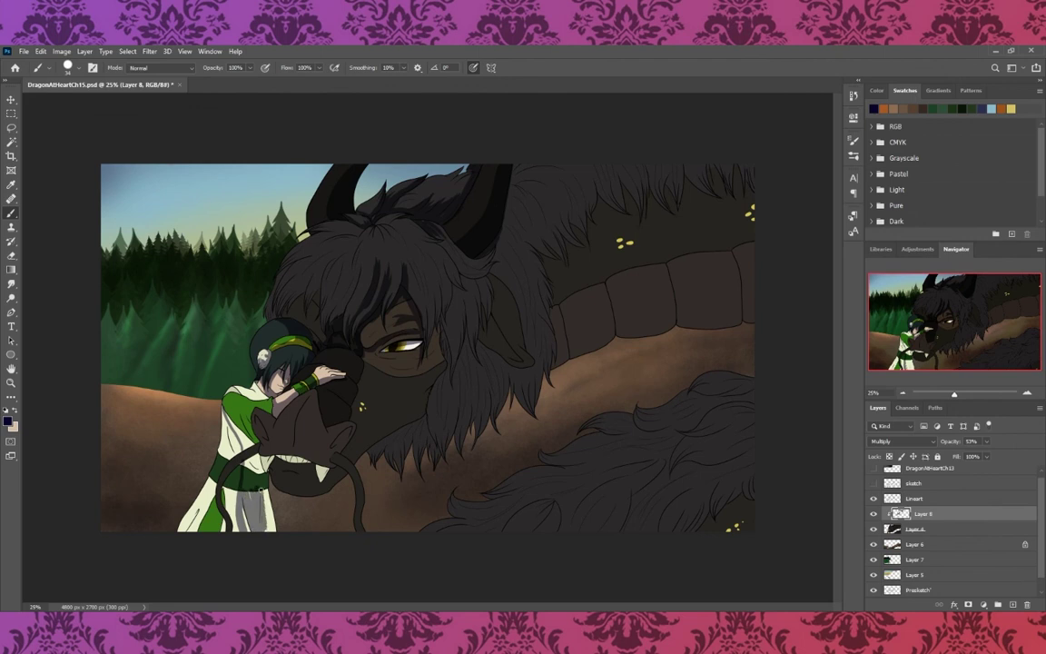
left_click_drag(243, 481, 222, 416)
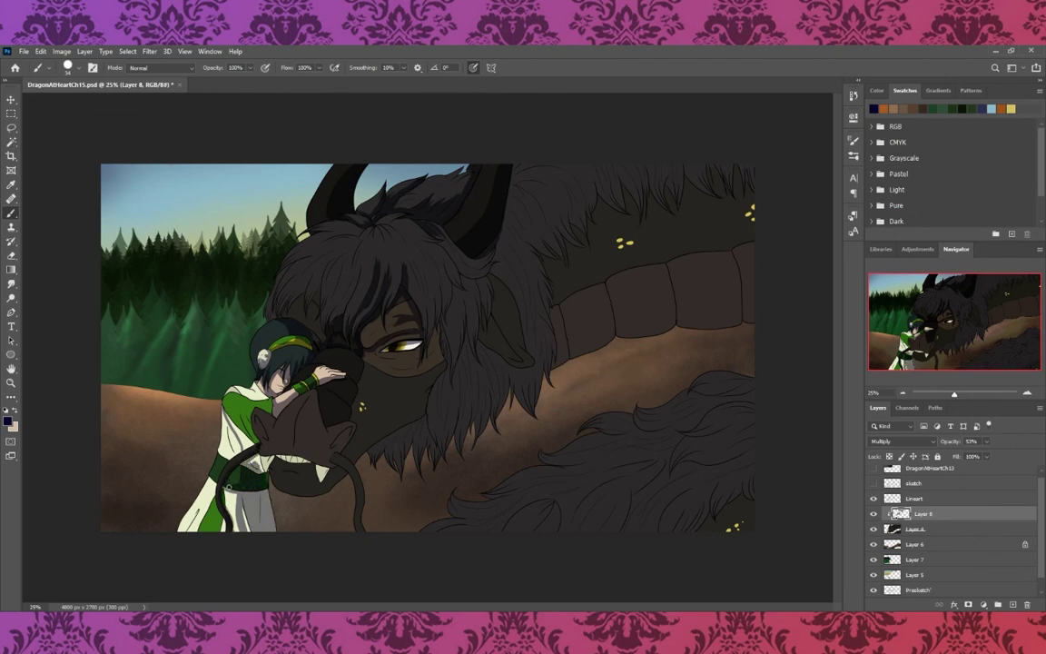
mouse_move(231, 470)
left_mouse_down()
mouse_move(199, 538)
mouse_move(208, 534)
left_mouse_up()
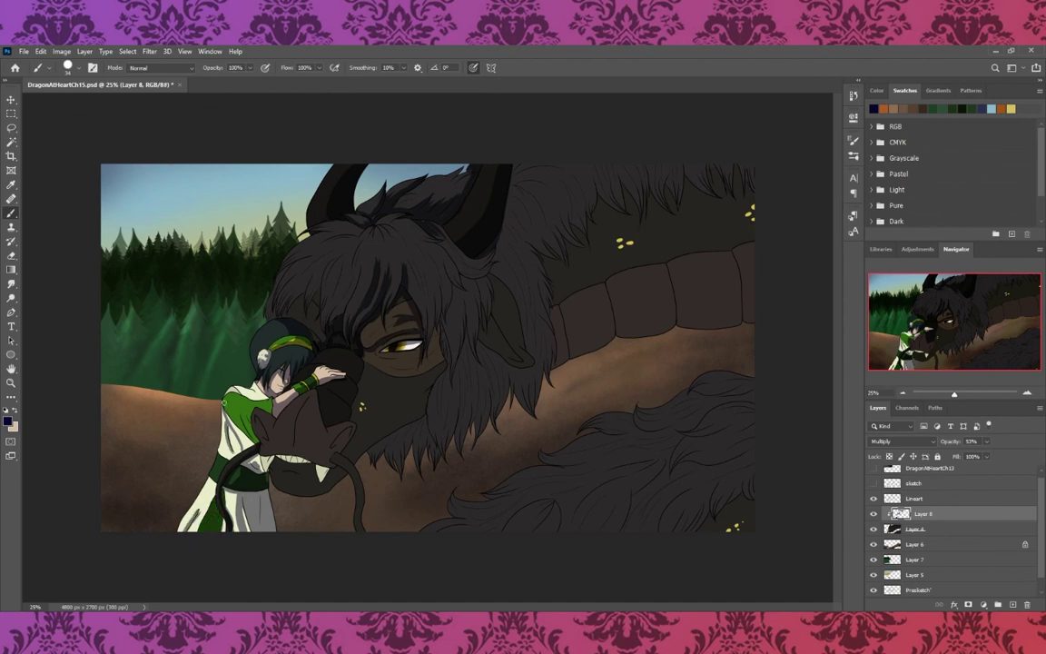
mouse_move(225, 400)
left_mouse_down()
mouse_move(238, 431)
mouse_move(217, 404)
mouse_move(214, 355)
left_mouse_up()
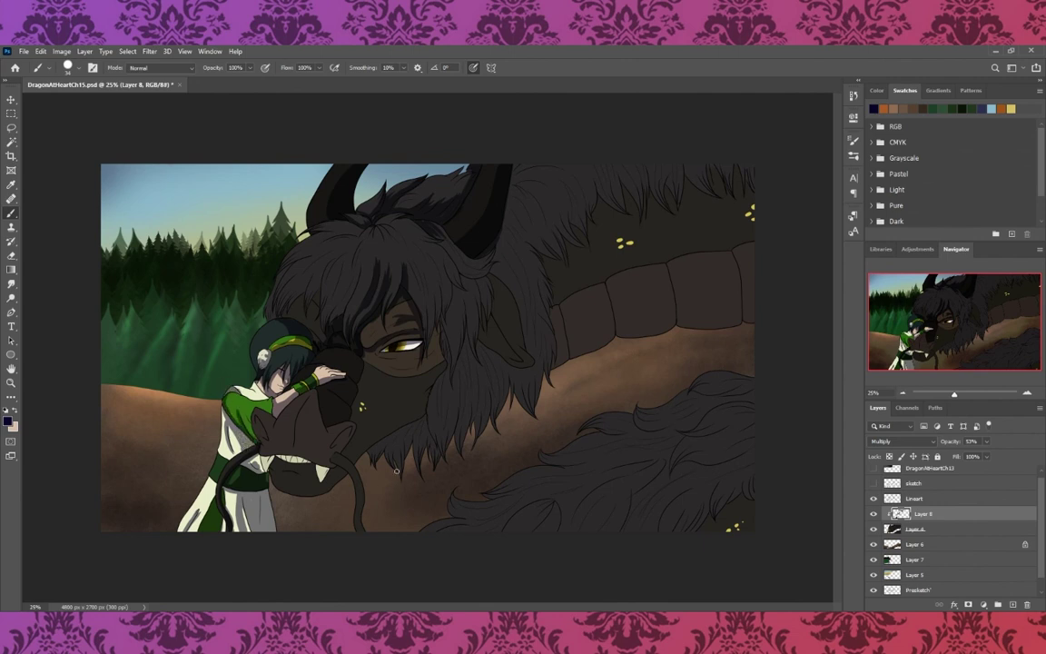
- Shade the girl's arm and darken the dragon's snout on Layer 8
mouse_move(234, 410)
left_mouse_down()
mouse_move(239, 428)
mouse_move(242, 411)
mouse_move(281, 416)
mouse_move(340, 463)
left_mouse_up()
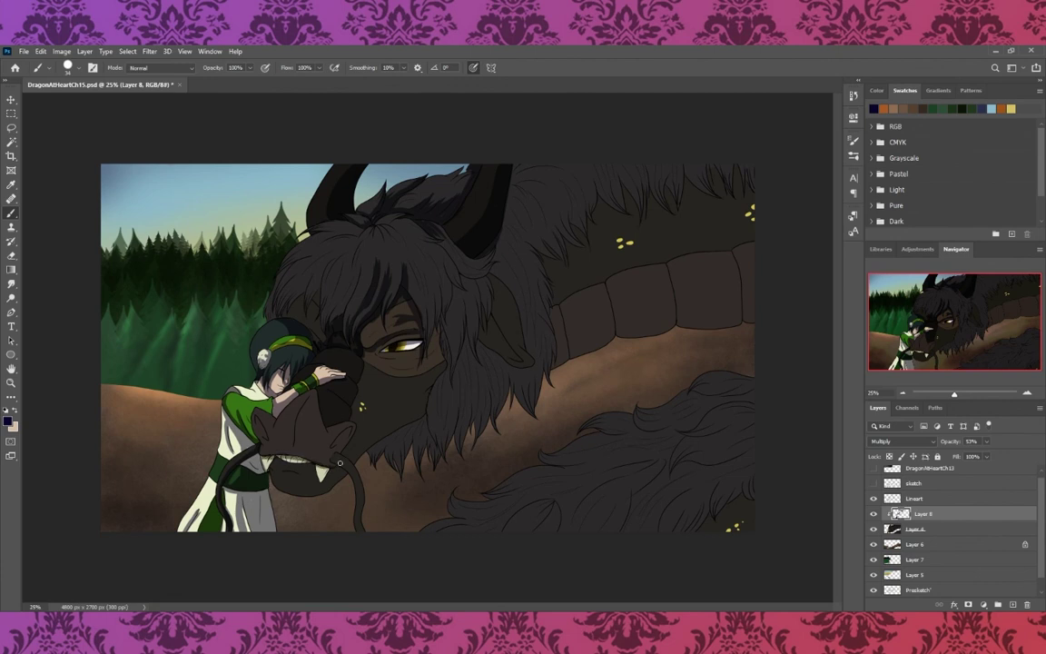
left_click_drag(304, 413, 320, 477)
left_click_drag(247, 416, 268, 426)
left_click_drag(315, 465, 292, 425)
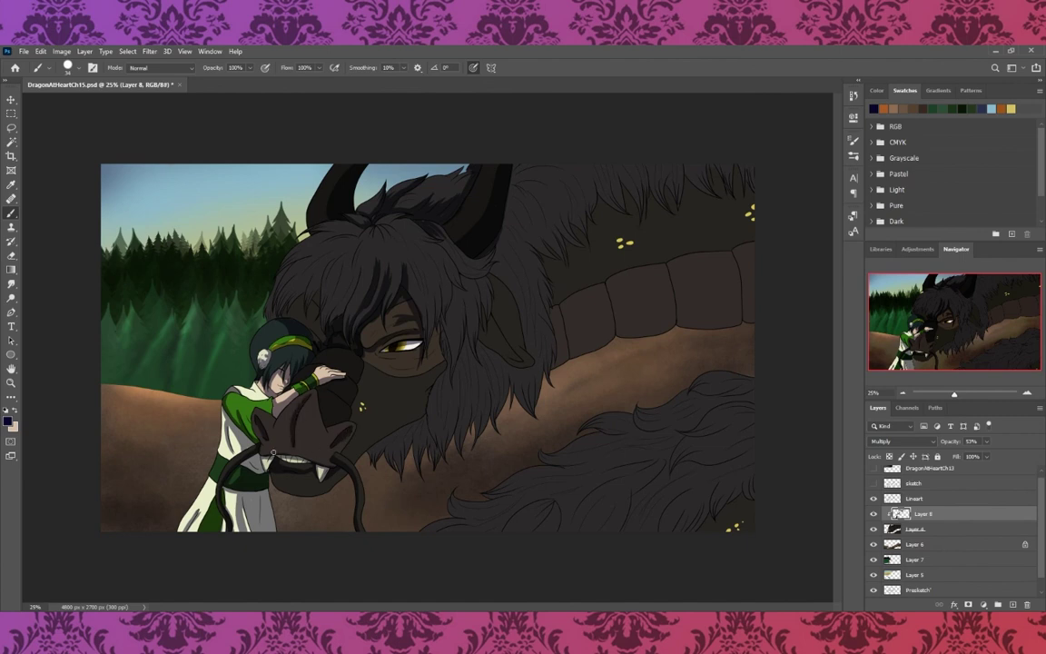
mouse_move(292, 449)
left_mouse_down()
mouse_move(280, 365)
mouse_move(283, 379)
mouse_move(264, 406)
mouse_move(333, 465)
mouse_move(282, 399)
mouse_move(288, 382)
mouse_move(341, 434)
mouse_move(361, 408)
mouse_move(328, 419)
left_mouse_up()
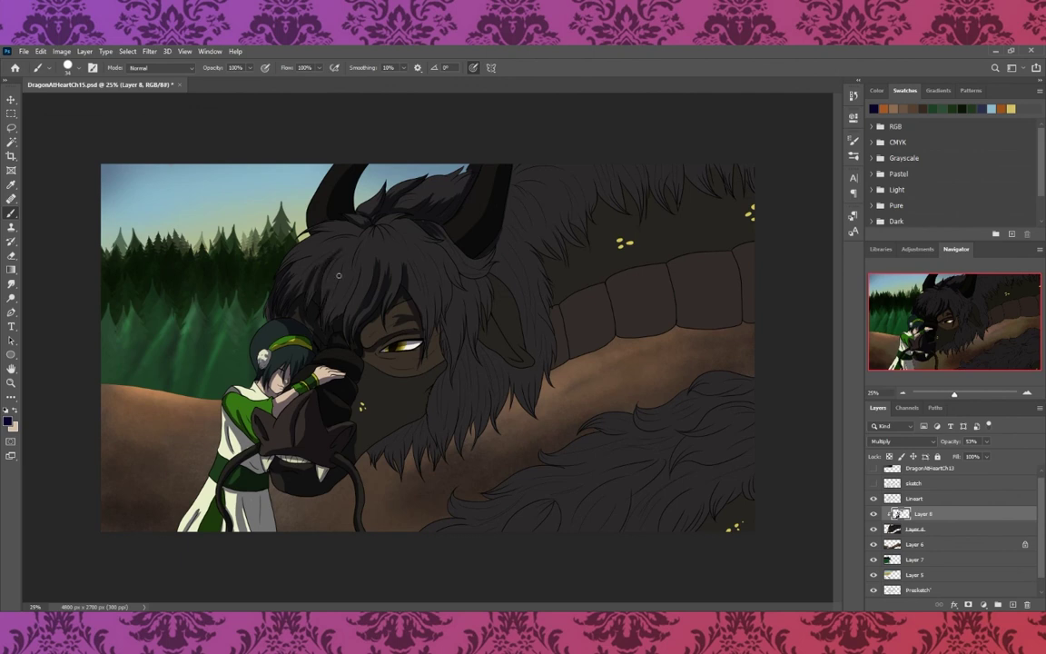
- Stroke thin dark hair strands across the dragon's head and forehead
left_click_drag(306, 234, 298, 275)
left_click_drag(284, 220, 254, 244)
mouse_move(381, 273)
left_mouse_down()
mouse_move(386, 311)
mouse_move(393, 301)
left_mouse_up()
left_click_drag(385, 250, 401, 287)
mouse_move(417, 238)
left_mouse_down()
mouse_move(401, 273)
mouse_move(405, 240)
mouse_move(378, 280)
mouse_move(377, 263)
mouse_move(403, 322)
mouse_move(390, 361)
mouse_move(409, 365)
mouse_move(393, 360)
left_mouse_up()
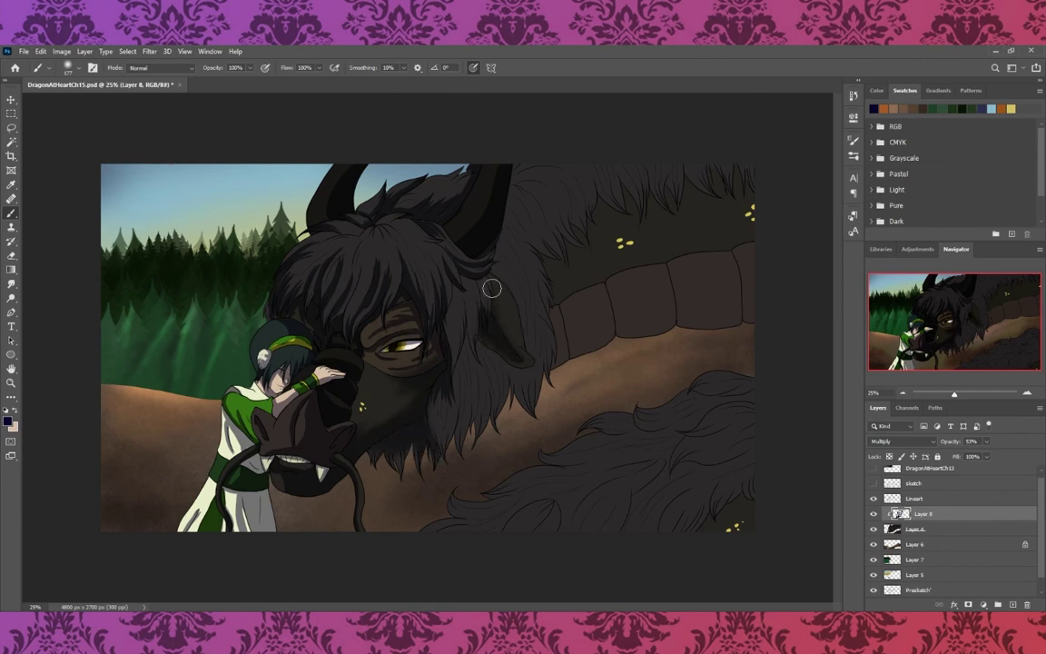
- With a smaller brush, paint fine fur strokes below the eye and atop the head
key("bracketleft")
key("bracketleft")
key("bracketleft")
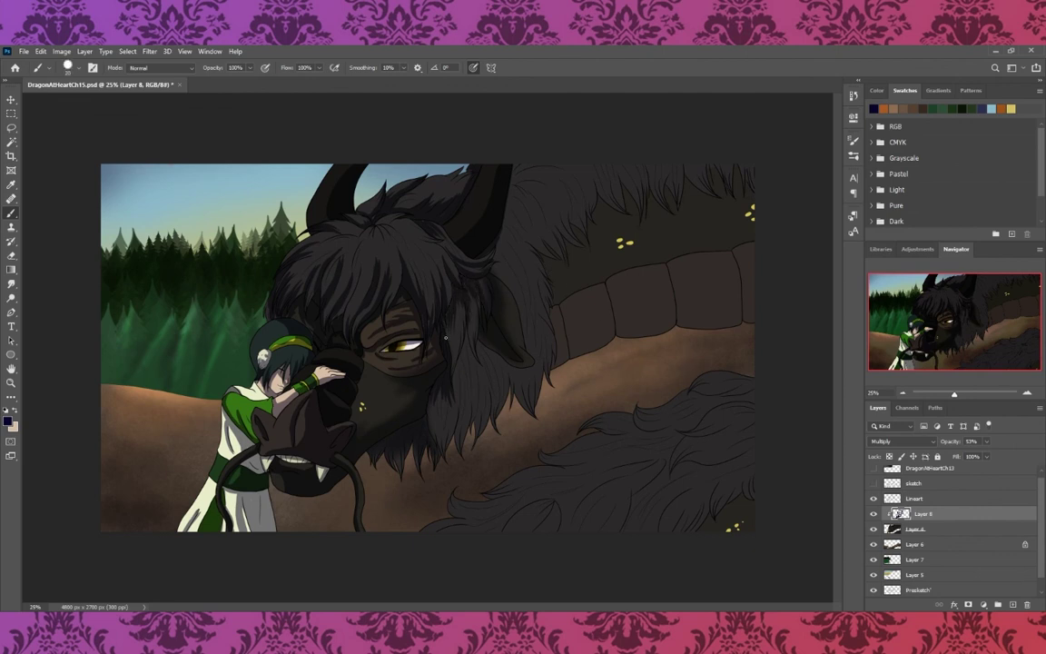
left_click_drag(457, 310, 458, 348)
left_click_drag(372, 253, 391, 224)
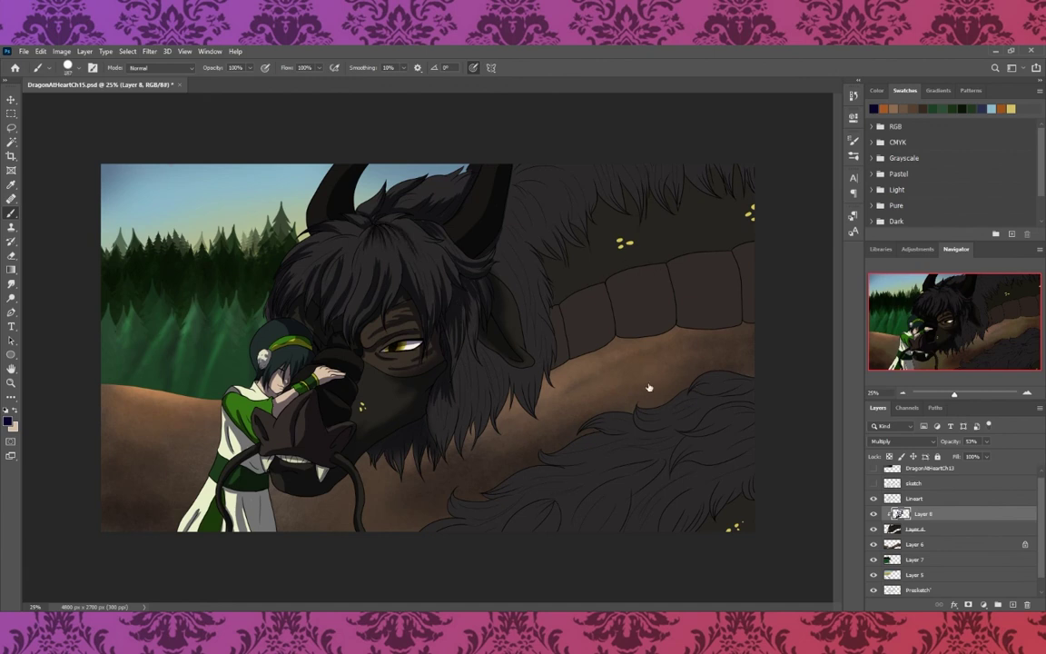
- With a larger brush, darken the lower-right fur, cheek fur and the dragon's back edge
key("bracketright")
key("bracketright")
key("bracketright")
mouse_move(682, 422)
left_mouse_down()
mouse_move(728, 534)
mouse_move(732, 471)
mouse_move(684, 465)
mouse_move(600, 569)
mouse_move(613, 475)
mouse_move(450, 553)
mouse_move(719, 406)
mouse_move(563, 458)
left_mouse_up()
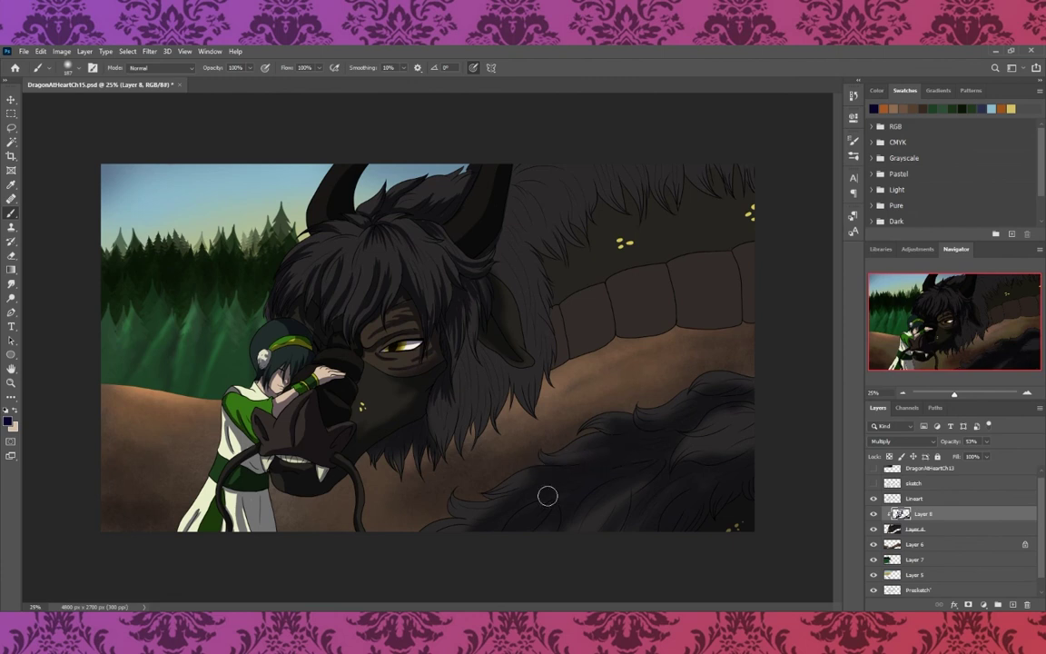
mouse_move(467, 413)
left_mouse_down()
mouse_move(478, 352)
mouse_move(467, 379)
mouse_move(453, 333)
mouse_move(729, 252)
mouse_move(700, 330)
mouse_move(696, 307)
mouse_move(612, 281)
mouse_move(567, 306)
mouse_move(542, 422)
mouse_move(505, 230)
mouse_move(532, 339)
mouse_move(516, 252)
mouse_move(507, 294)
mouse_move(553, 294)
mouse_move(560, 234)
mouse_move(642, 213)
mouse_move(695, 177)
mouse_move(785, 168)
left_mouse_up()
mouse_move(522, 273)
left_mouse_down()
mouse_move(583, 367)
mouse_move(615, 281)
left_mouse_up()
key("ctrl+z")
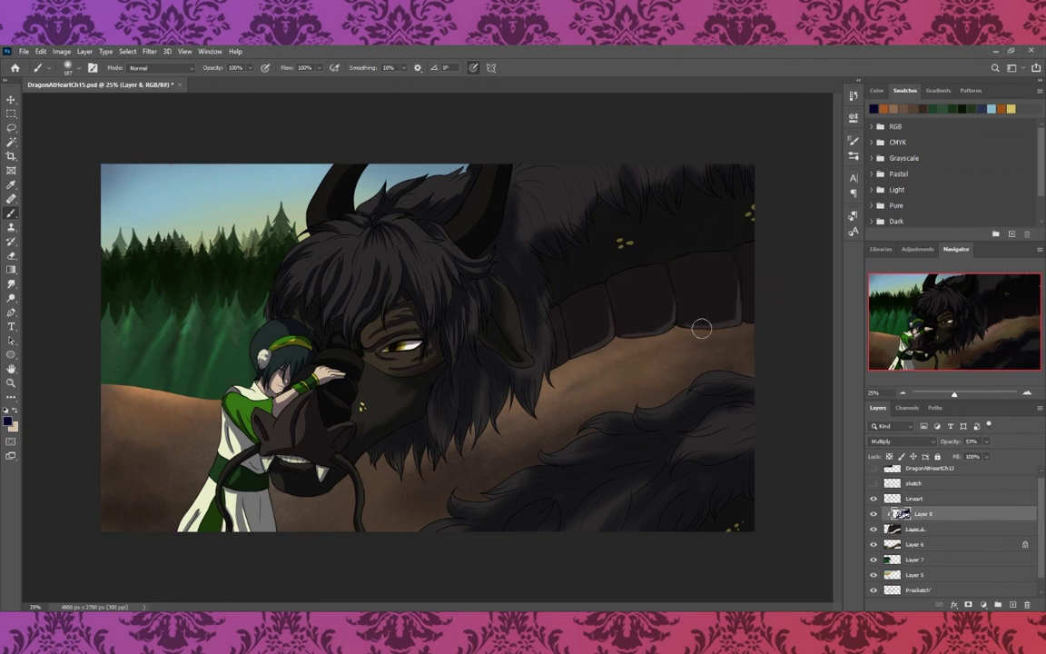
left_click_drag(470, 153, 636, 157)
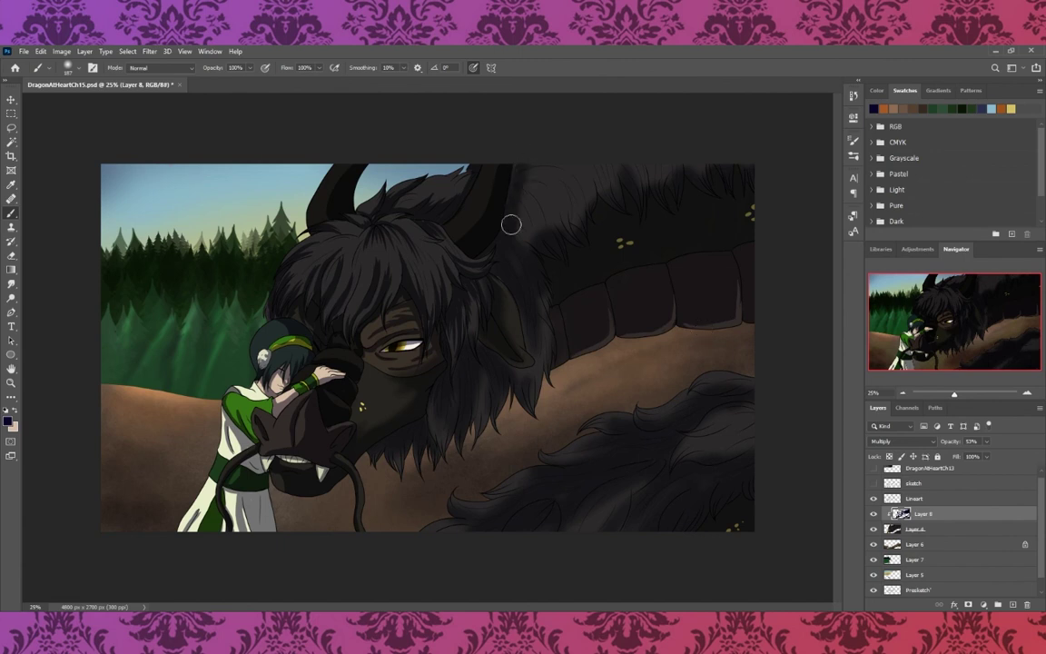